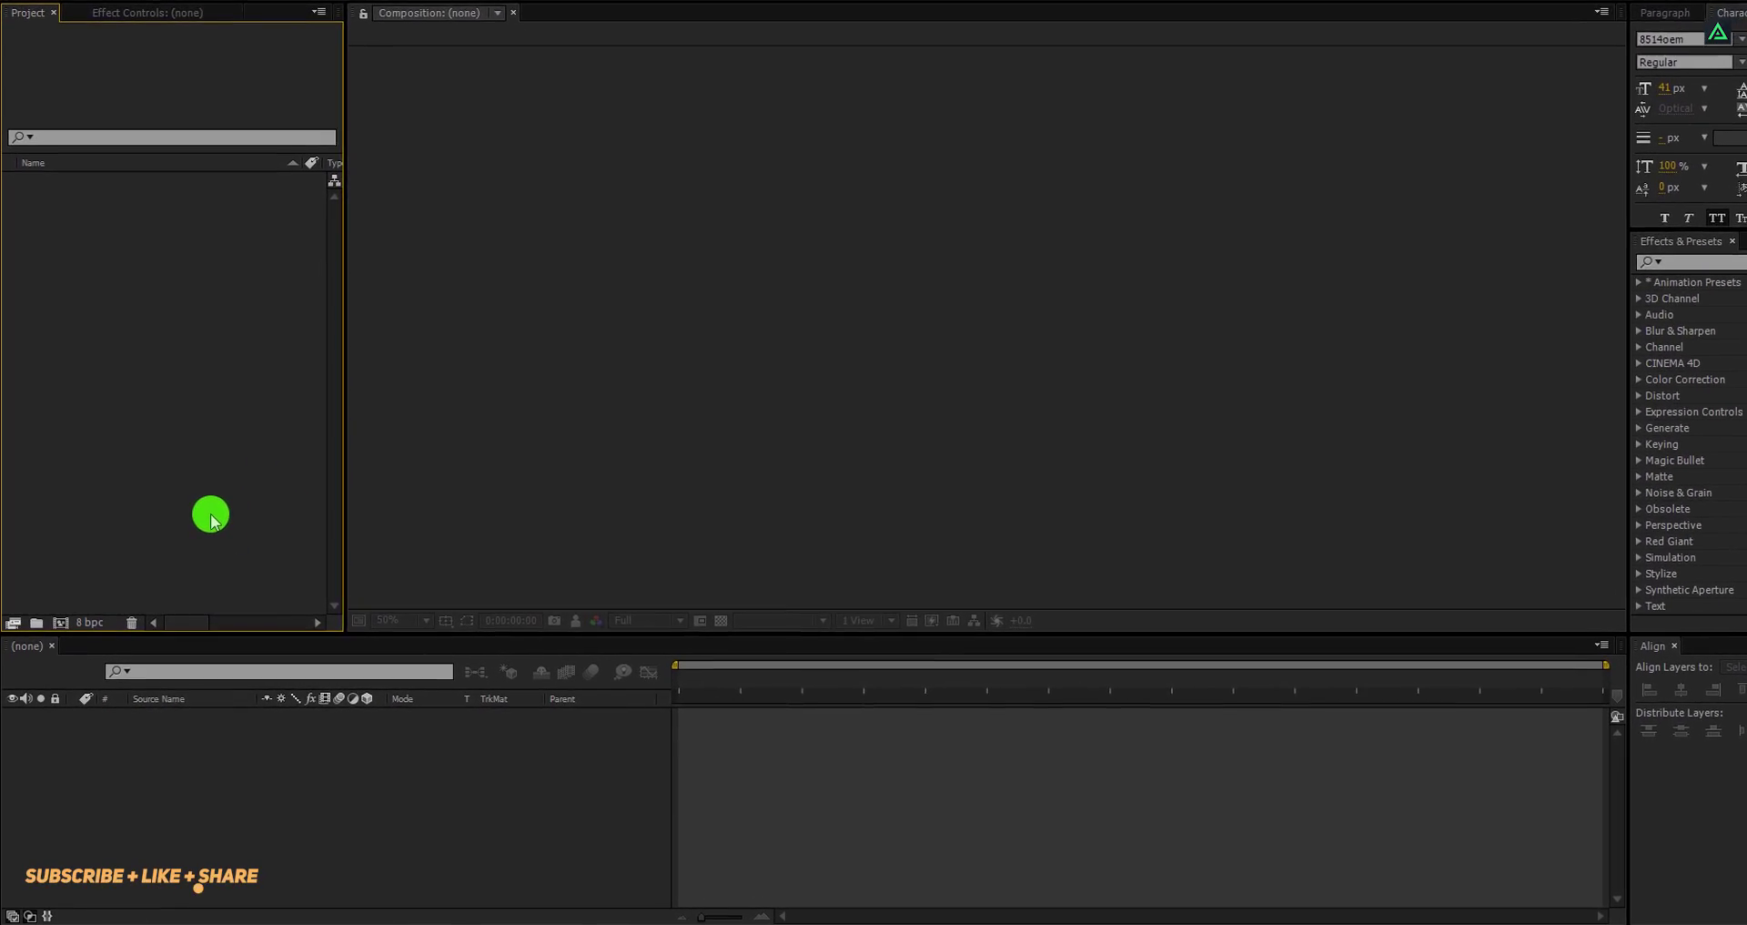
Create a new 1920×1080 composition named Fire_Logo_Intro
{"action": "left_click", "coordinate": [64, 571]}
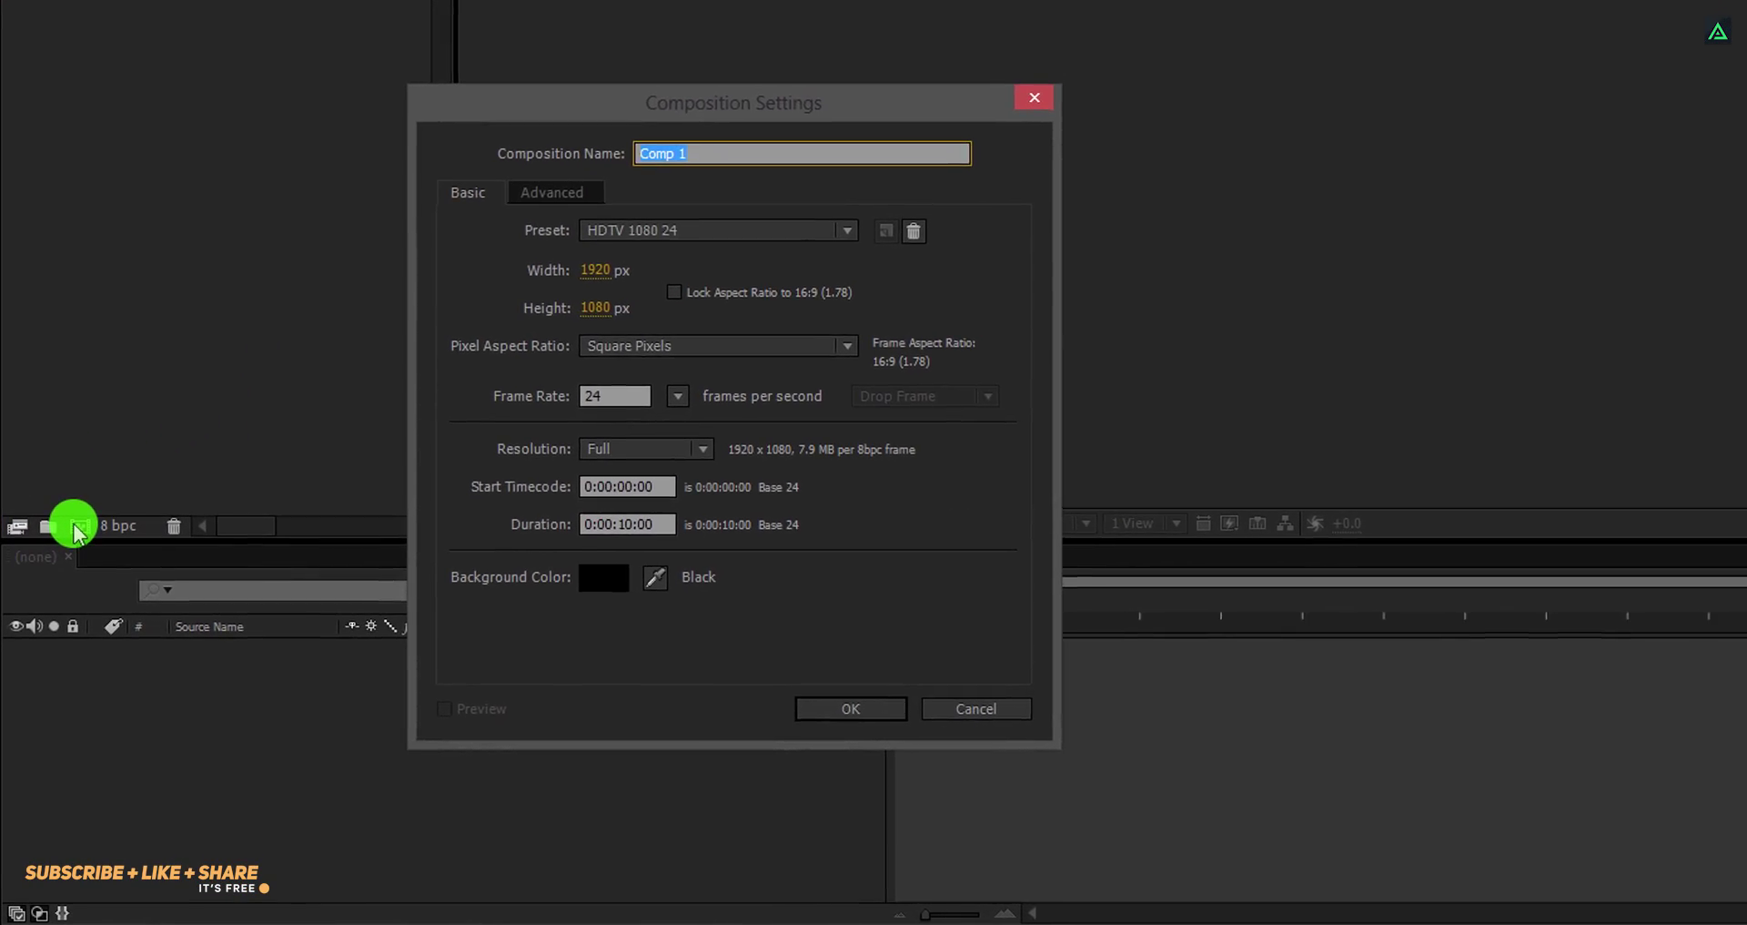
{"action": "type", "text": "Fire_Logo_Intro"}
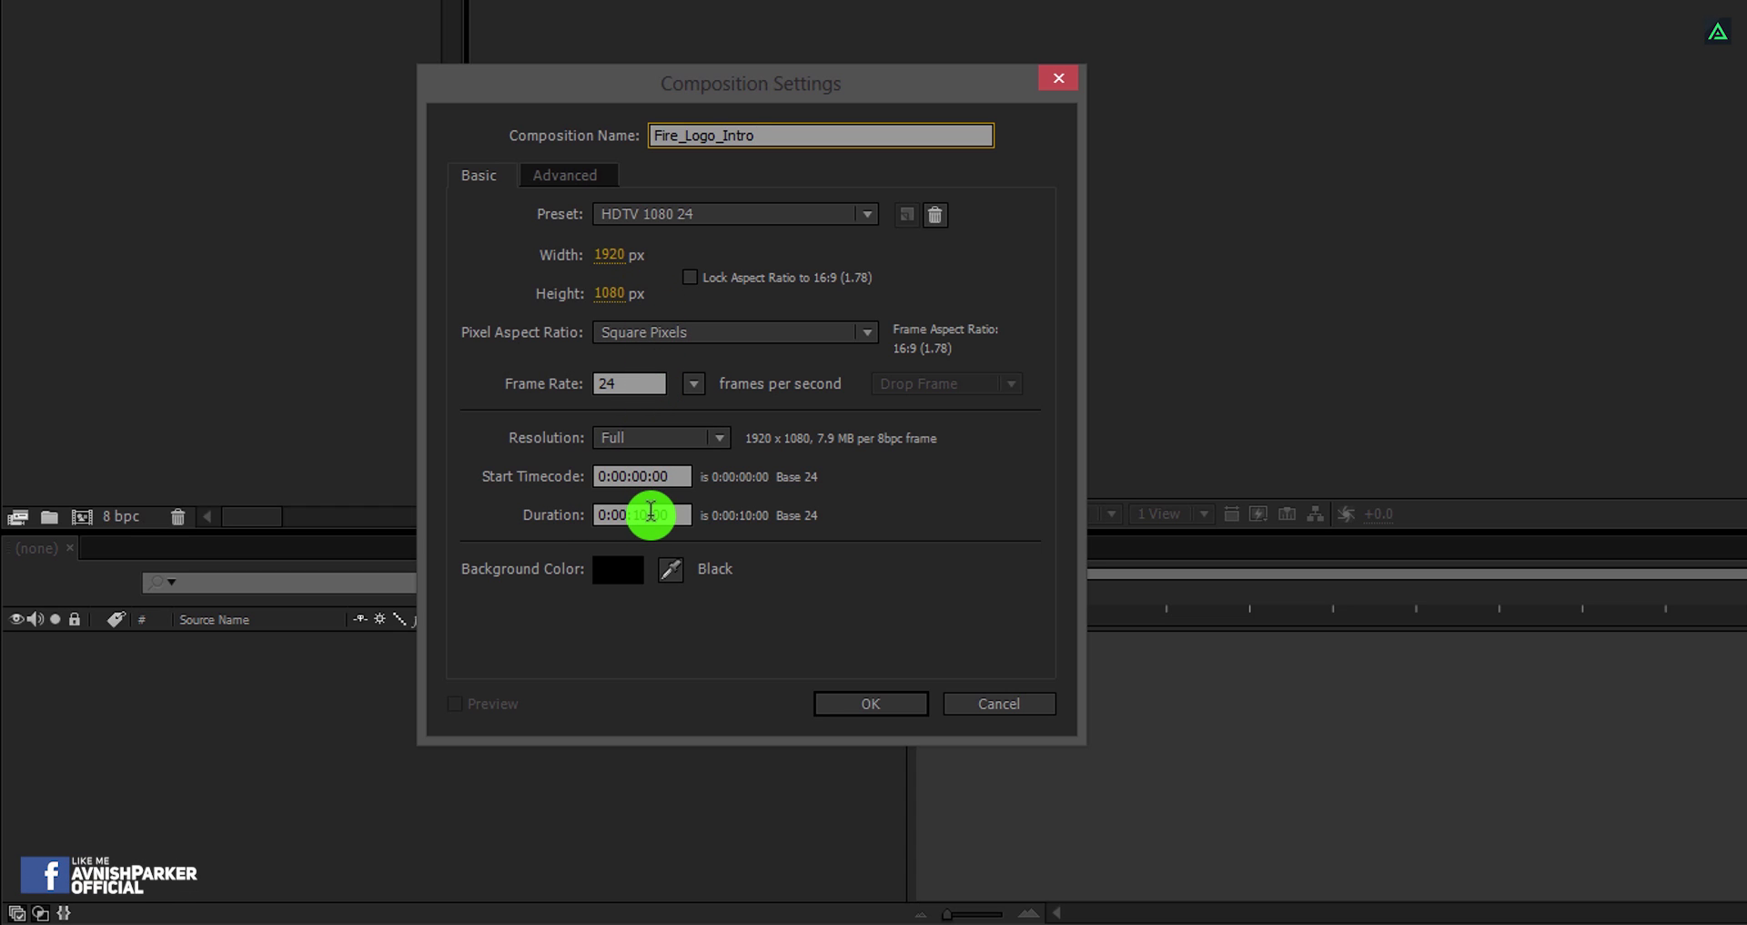
{"action": "left_click", "coordinate": [830, 705]}
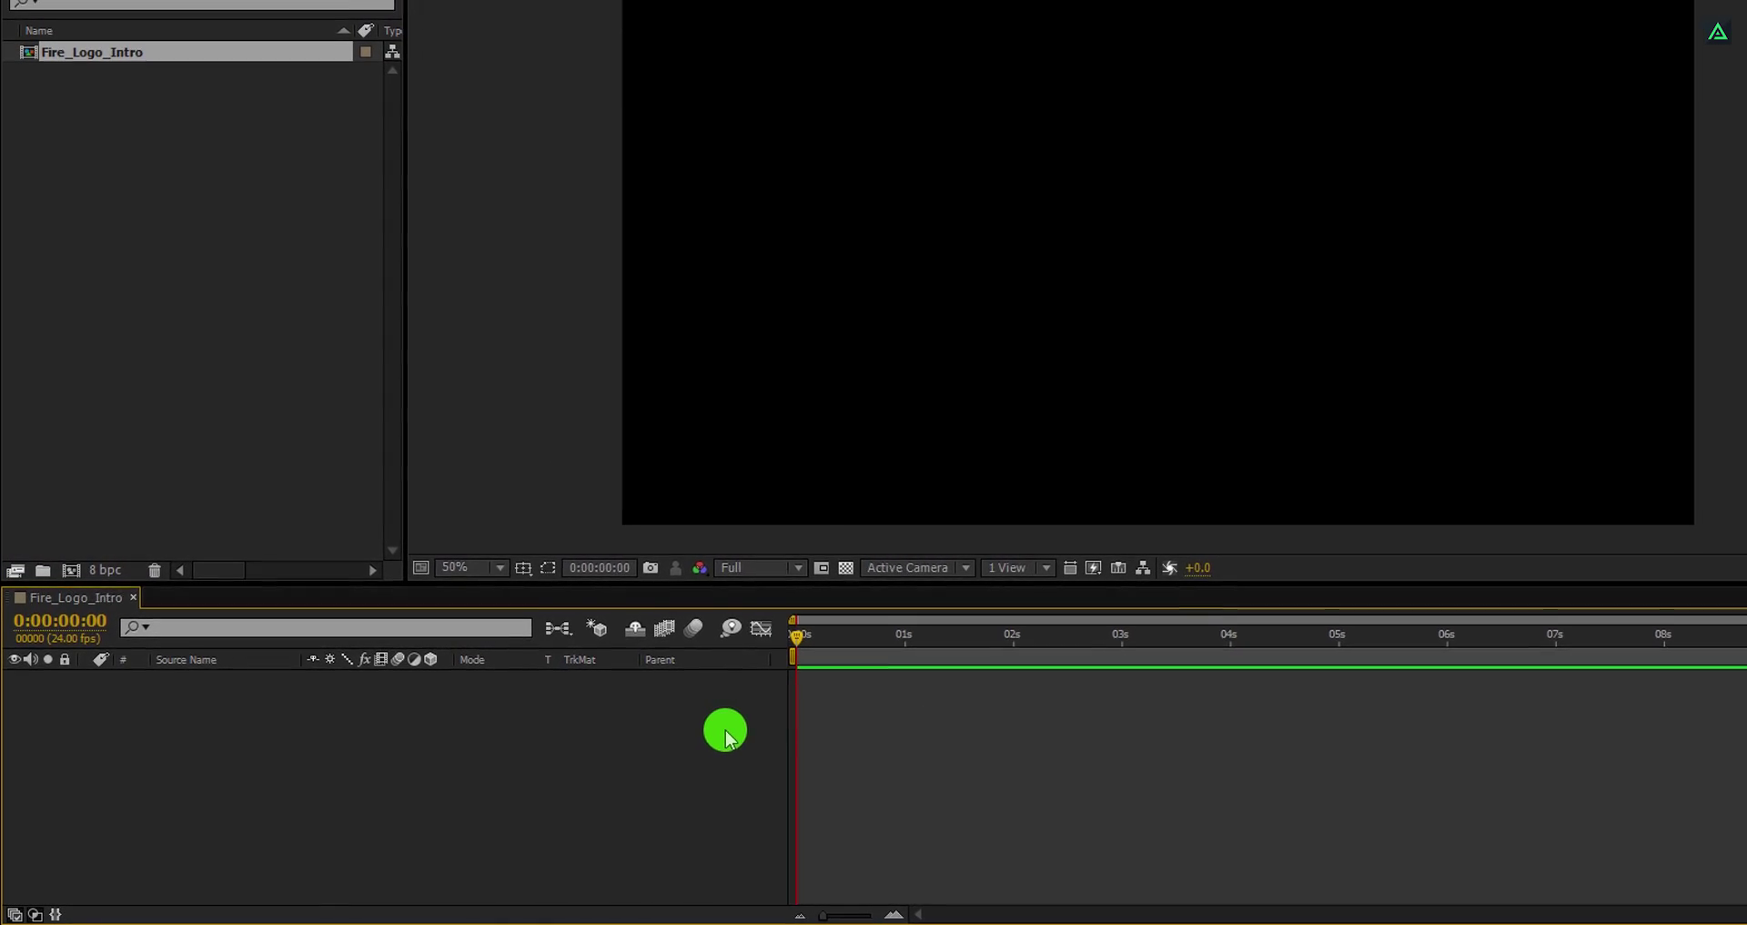
Import the five intro media files and add Logo.png to the timeline scaled to 61%
{"action": "left_click", "coordinate": [45, 921]}
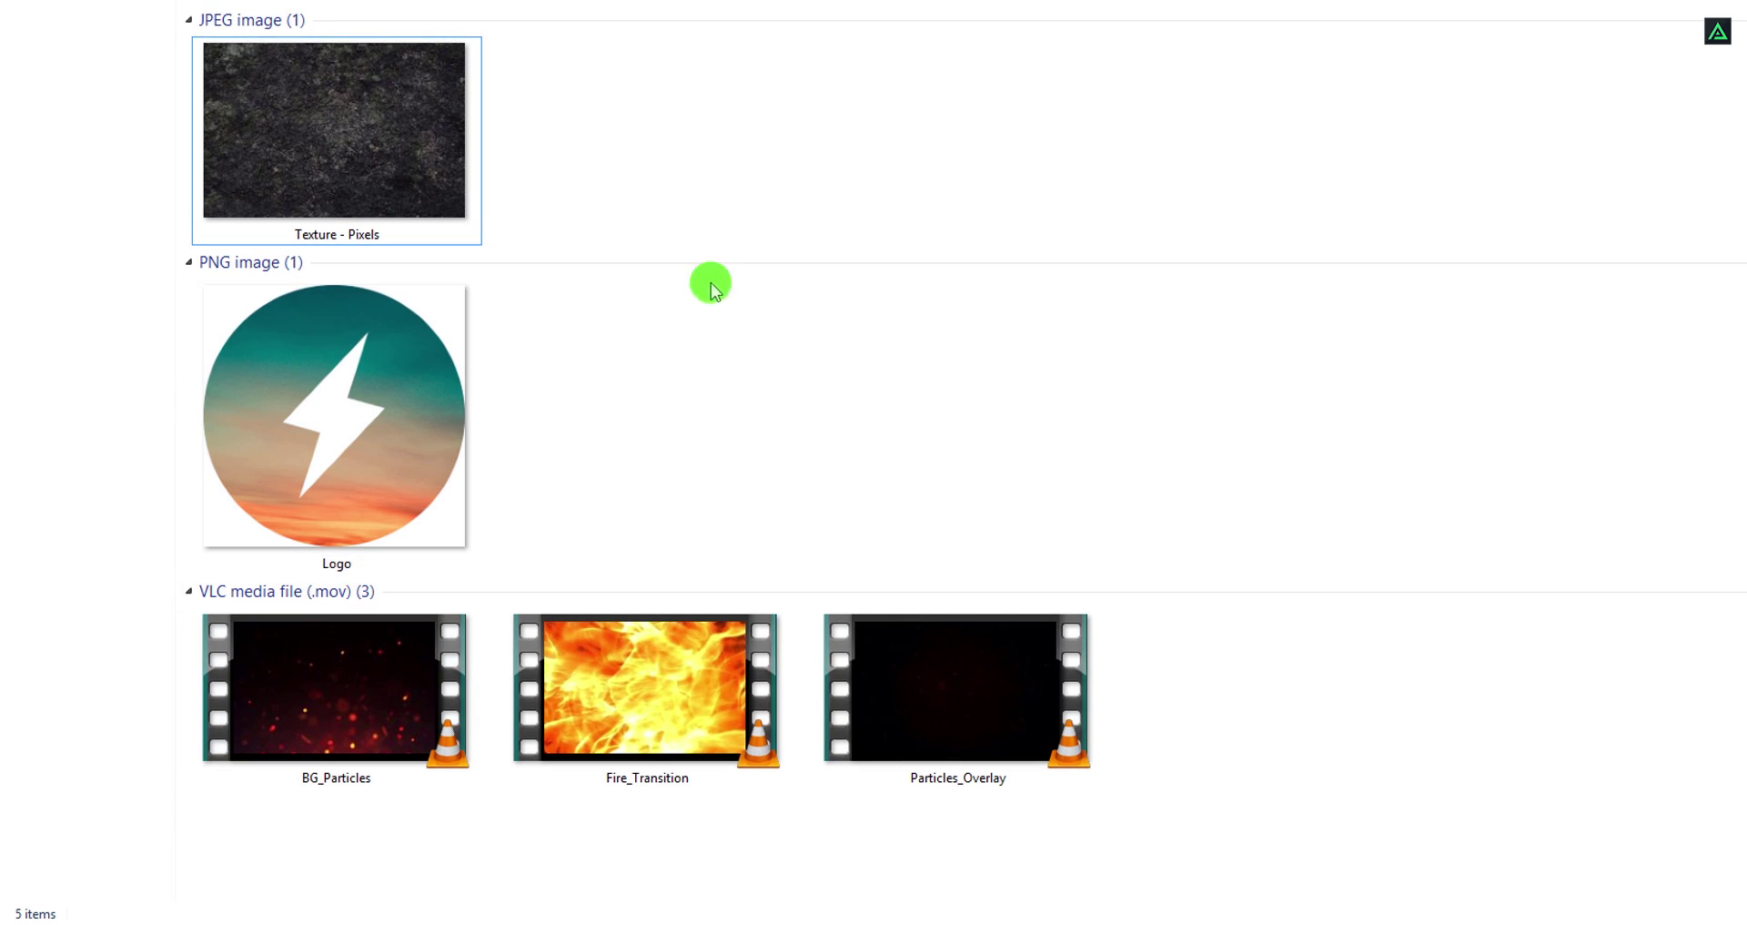
{"action": "left_click_drag", "start_coordinate": [1134, 387], "coordinate": [328, 713]}
{"action": "left_click_drag", "start_coordinate": [312, 290], "coordinate": [164, 344]}
{"action": "left_click", "coordinate": [162, 342]}
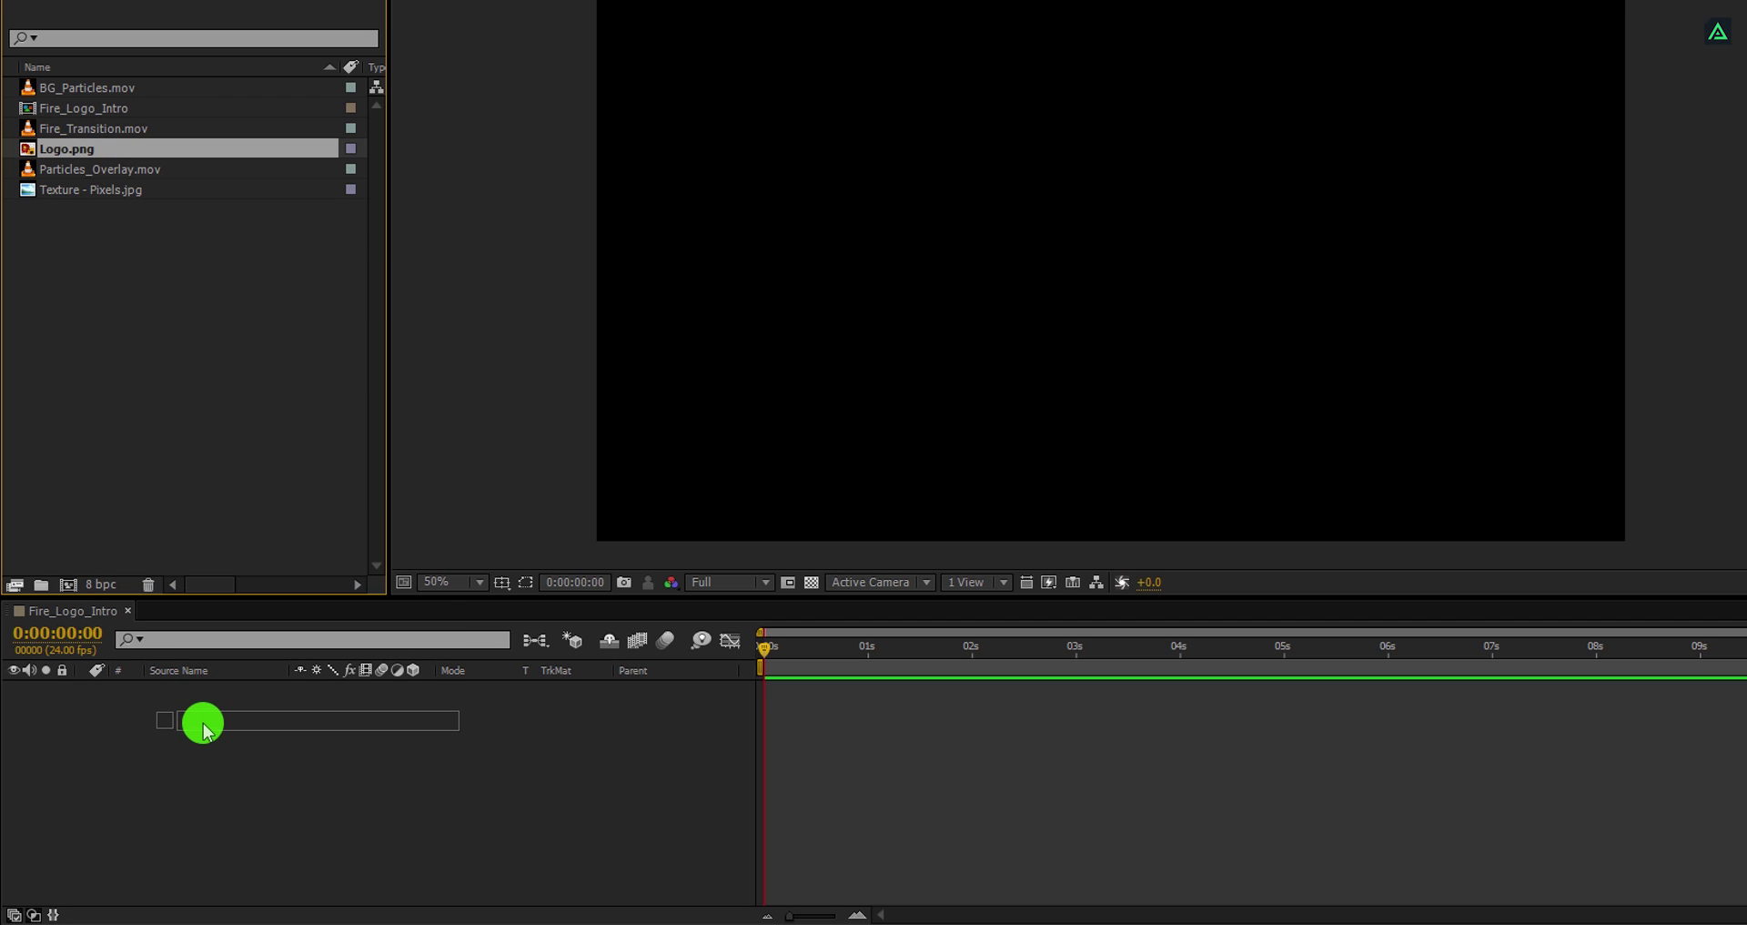
{"action": "left_click_drag", "start_coordinate": [202, 728], "coordinate": [202, 727]}
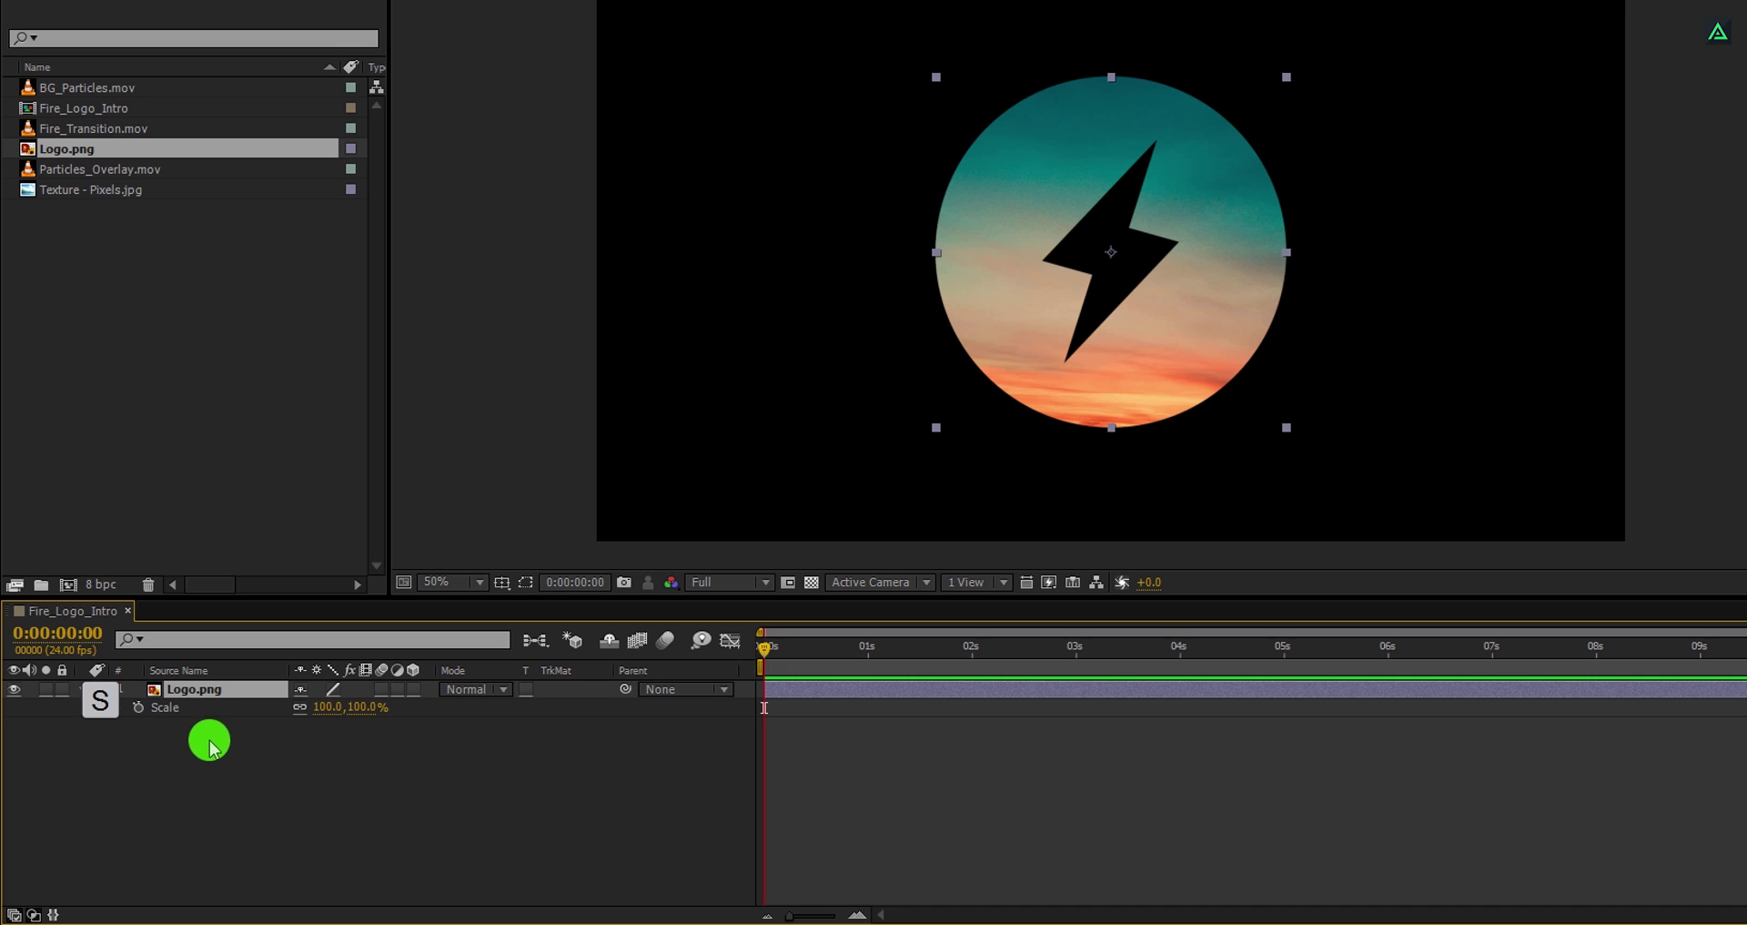
{"action": "left_click_drag", "start_coordinate": [365, 719], "coordinate": [317, 701]}
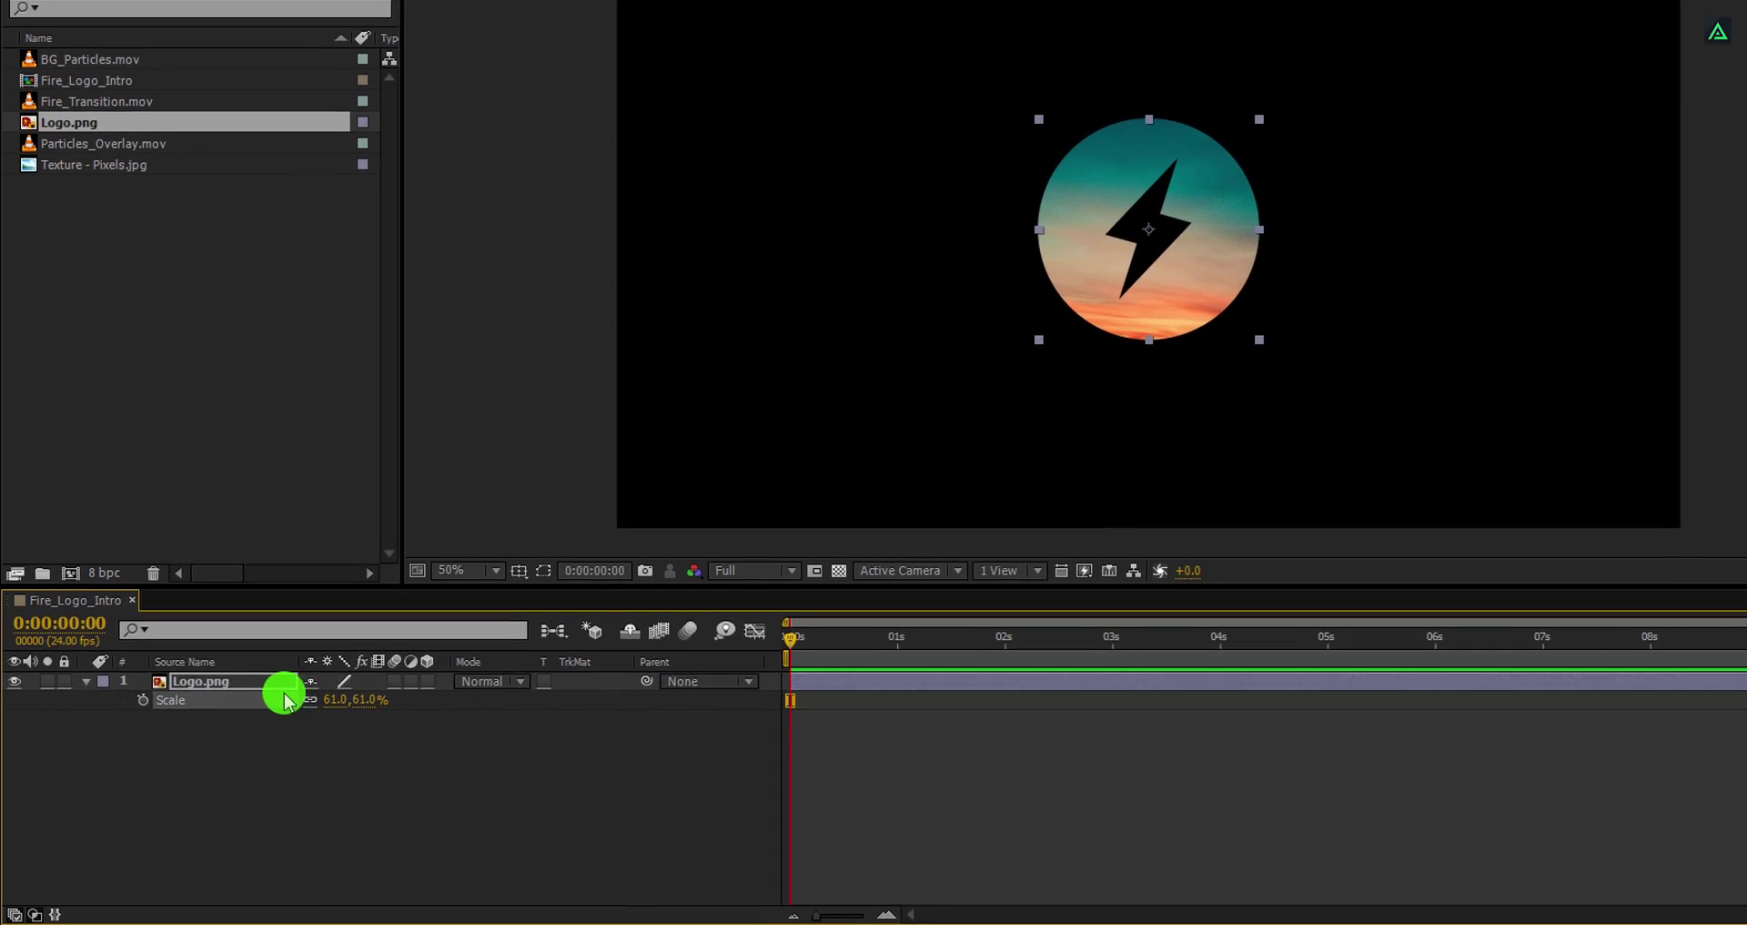
Pre-compose the Logo.png layer into a composition named Logo_Comp
{"action": "right_click", "coordinate": [238, 688]}
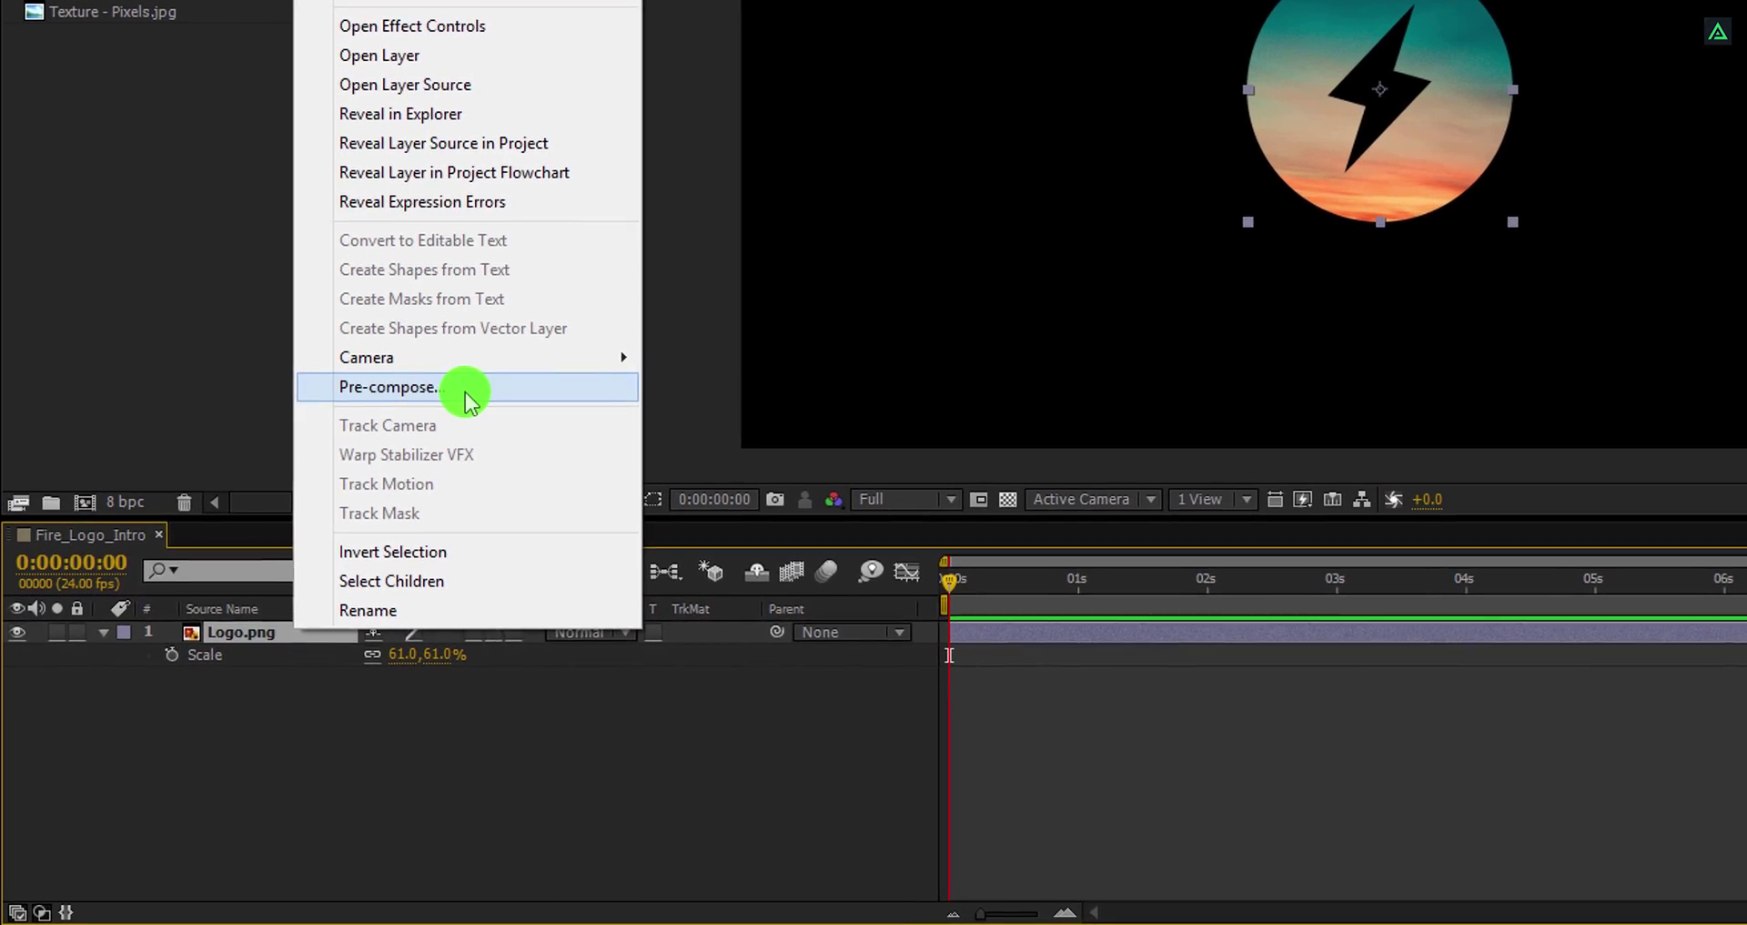
{"action": "left_click", "coordinate": [419, 433]}
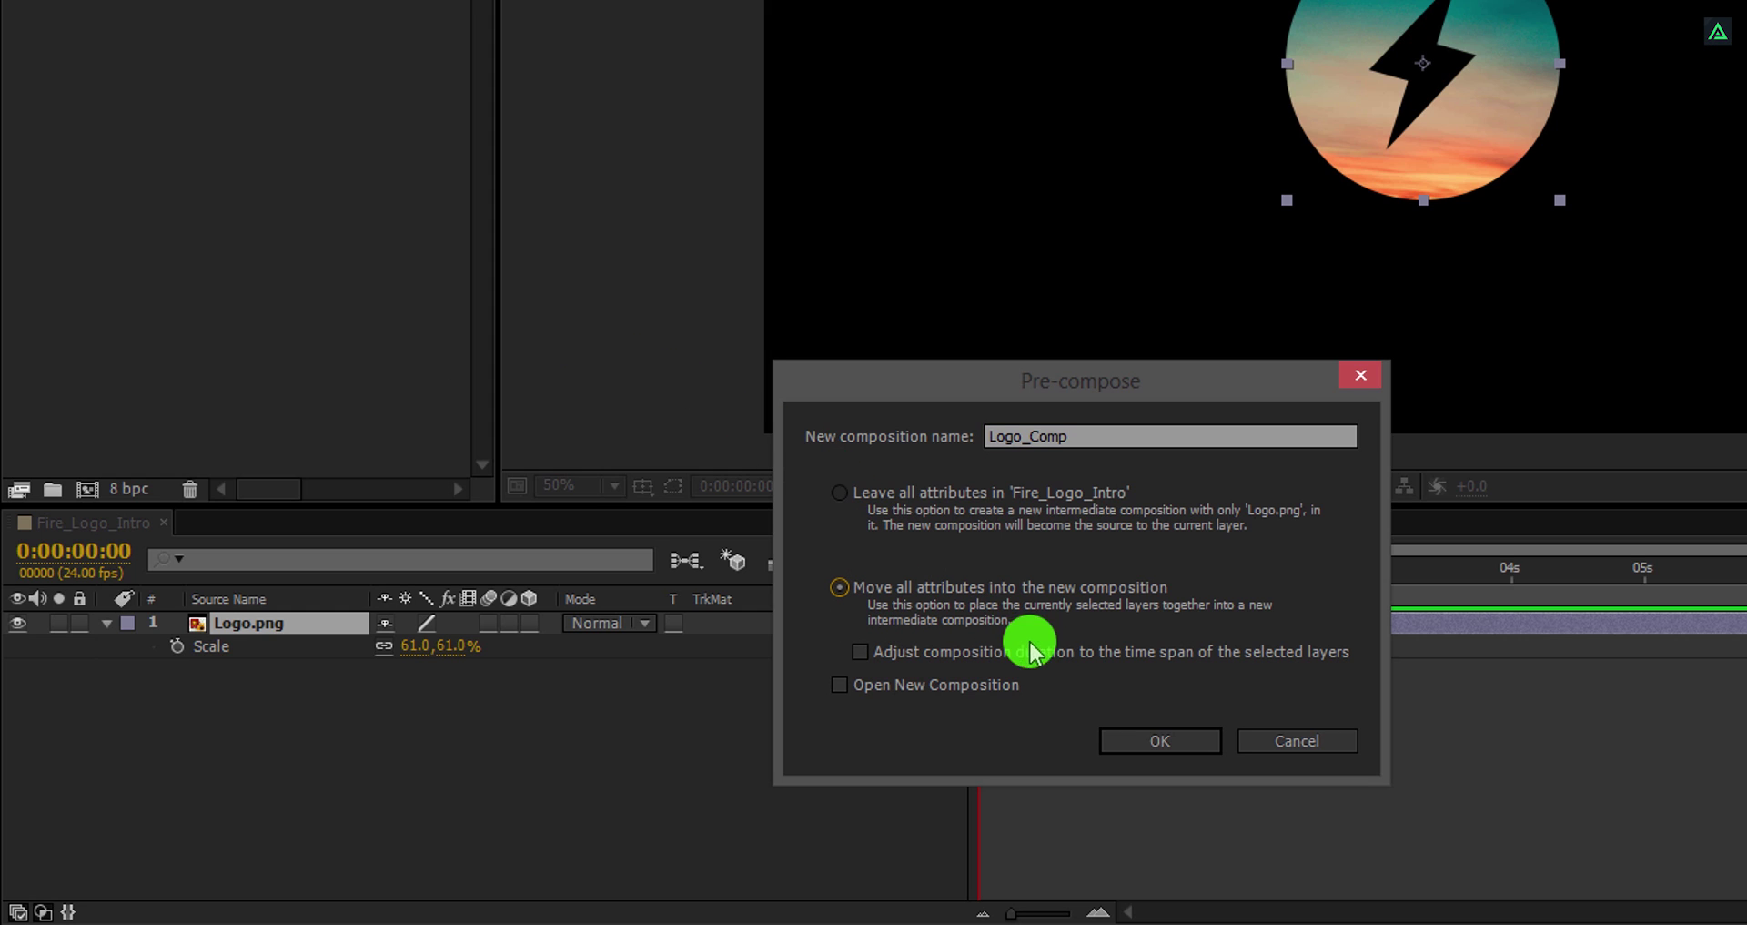
{"action": "left_click", "coordinate": [1133, 737]}
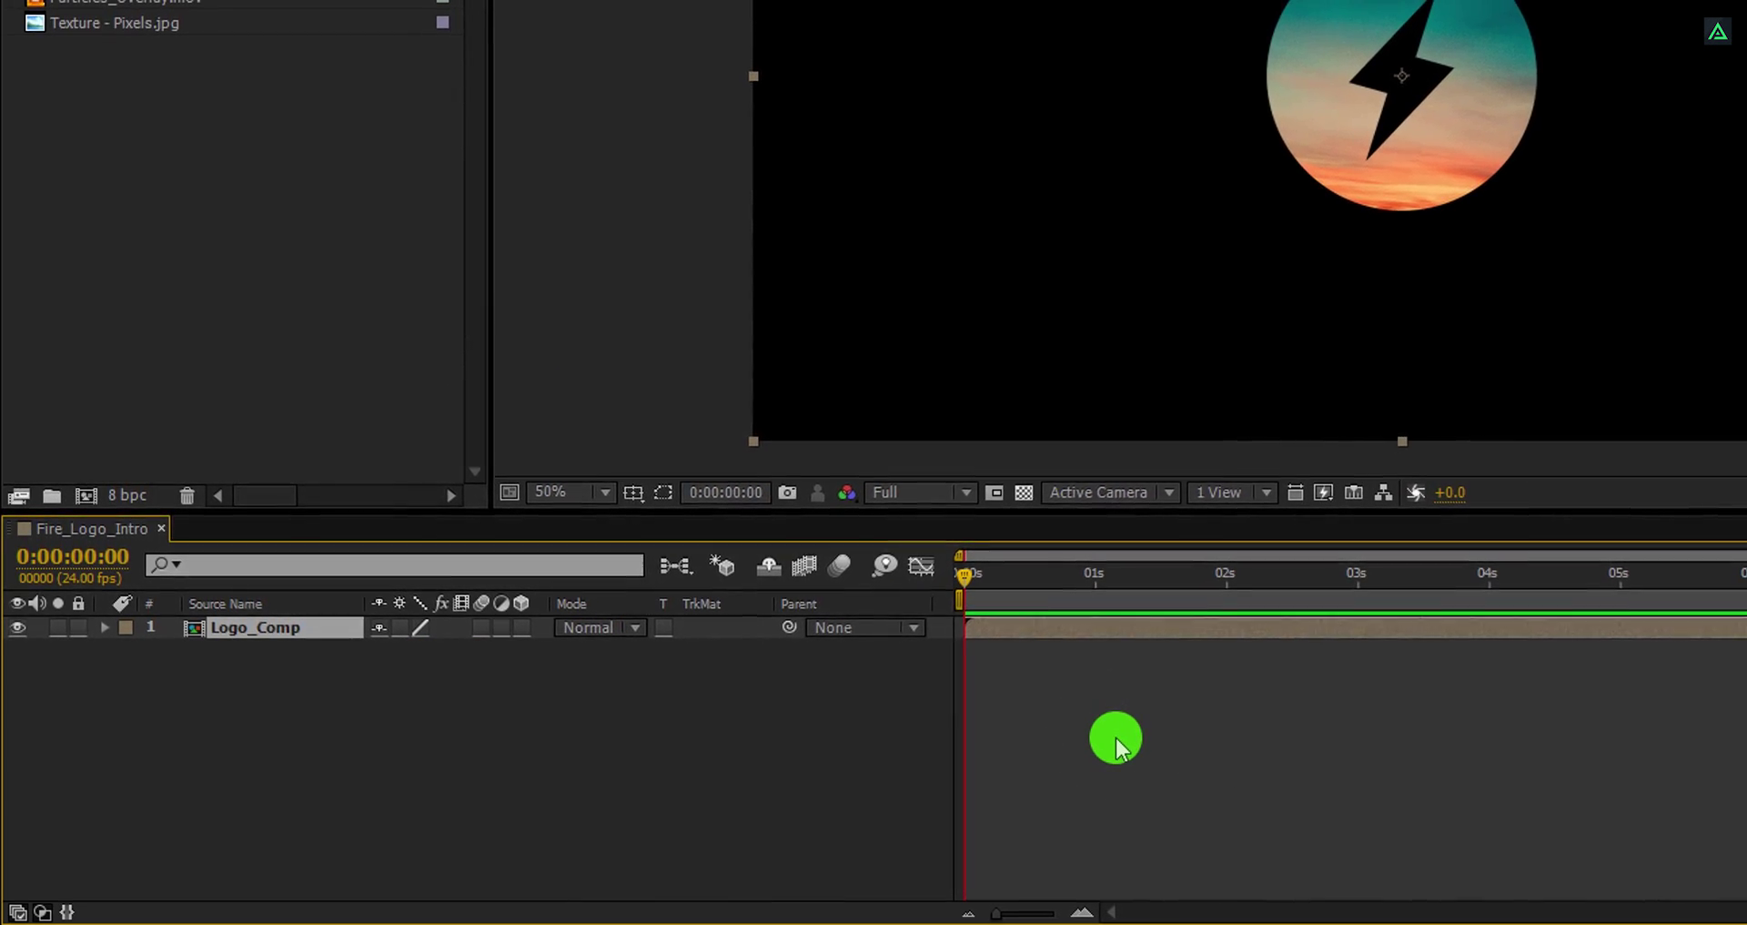
Add a full-frame green solid layer named Fire_Map
{"action": "right_click", "coordinate": [309, 701]}
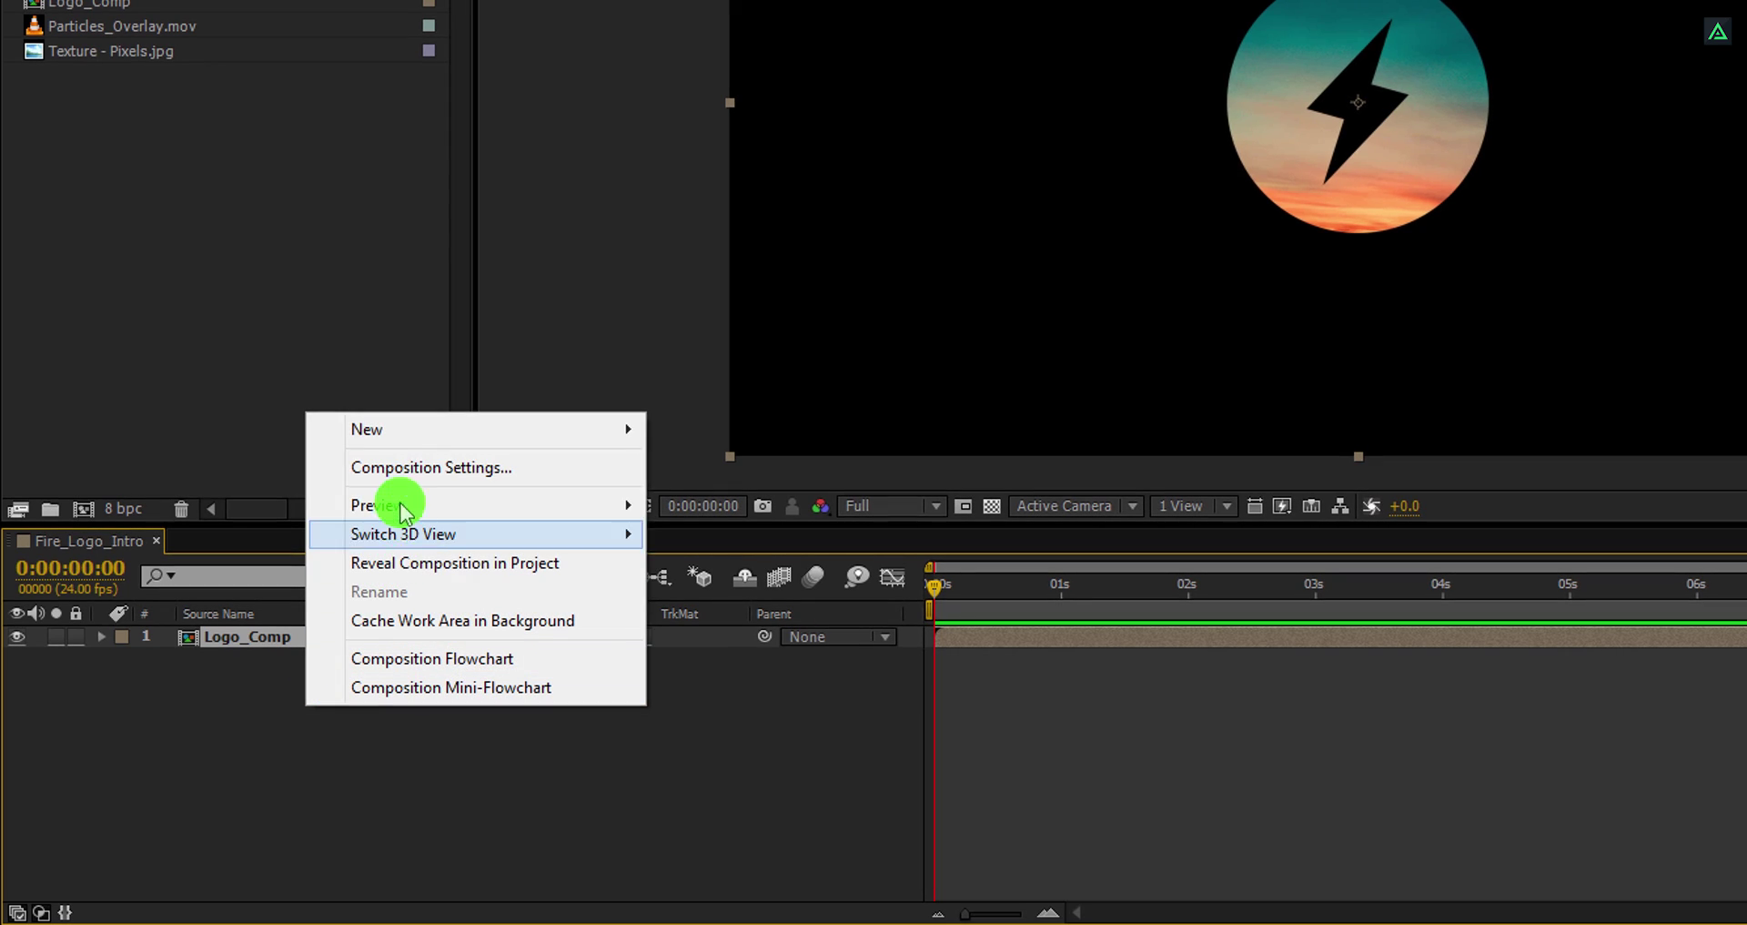
{"action": "mouse_move", "coordinate": [423, 435]}
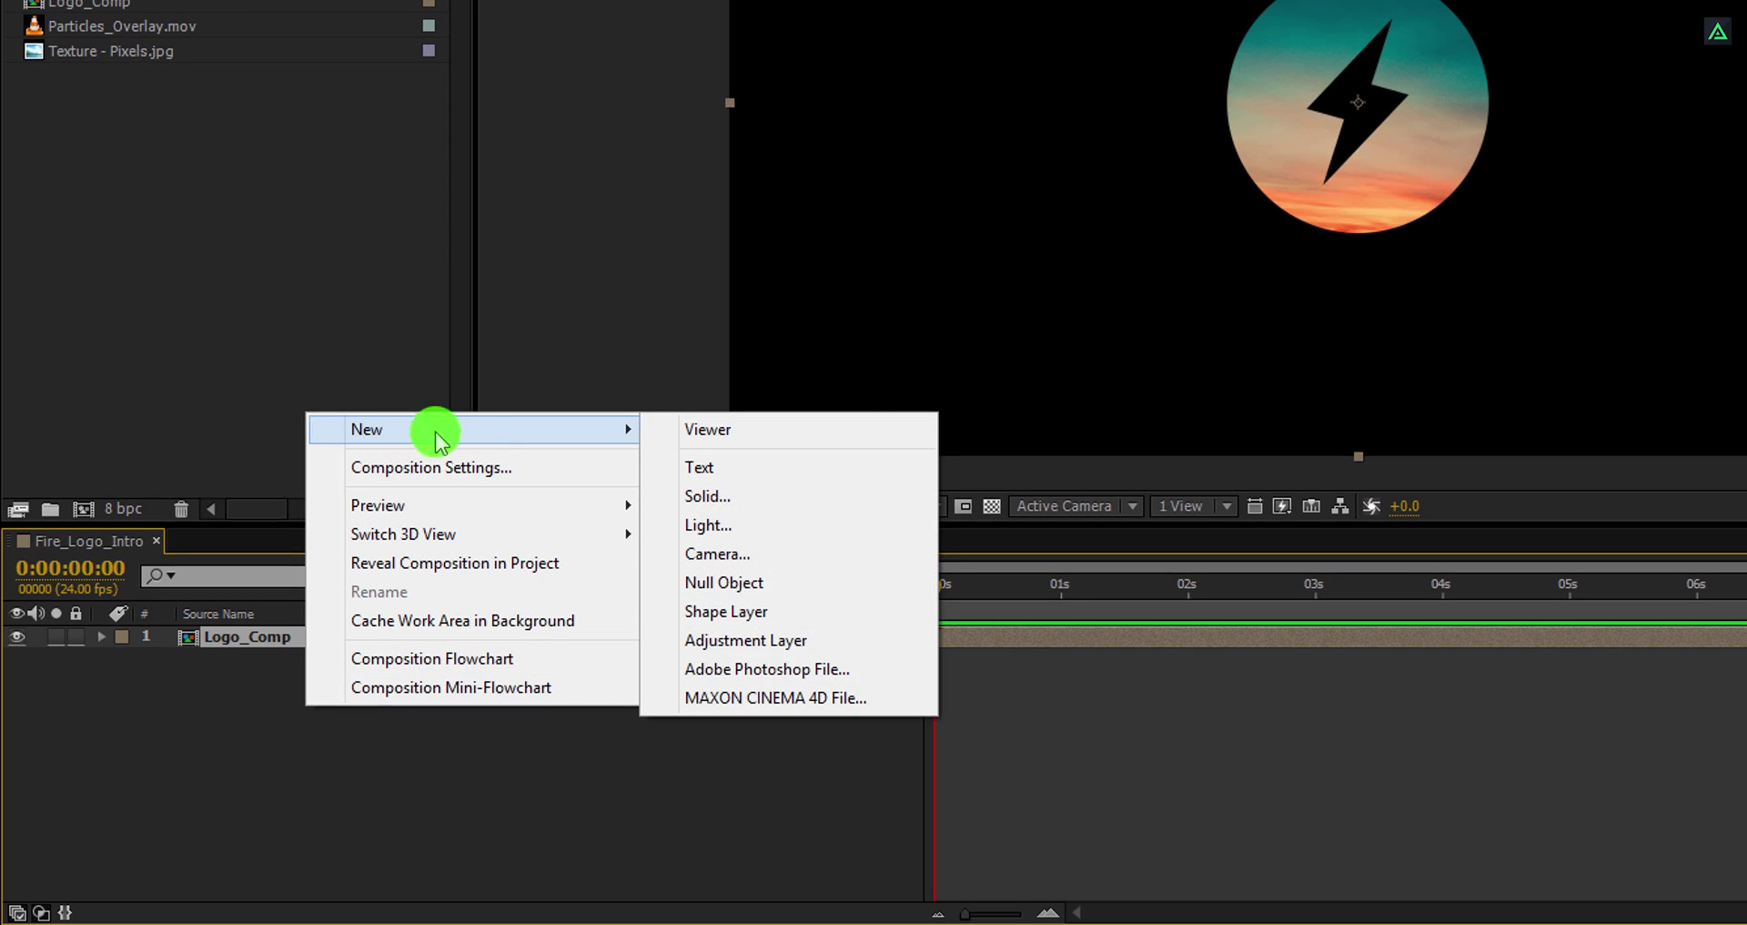
{"action": "left_click", "coordinate": [754, 499]}
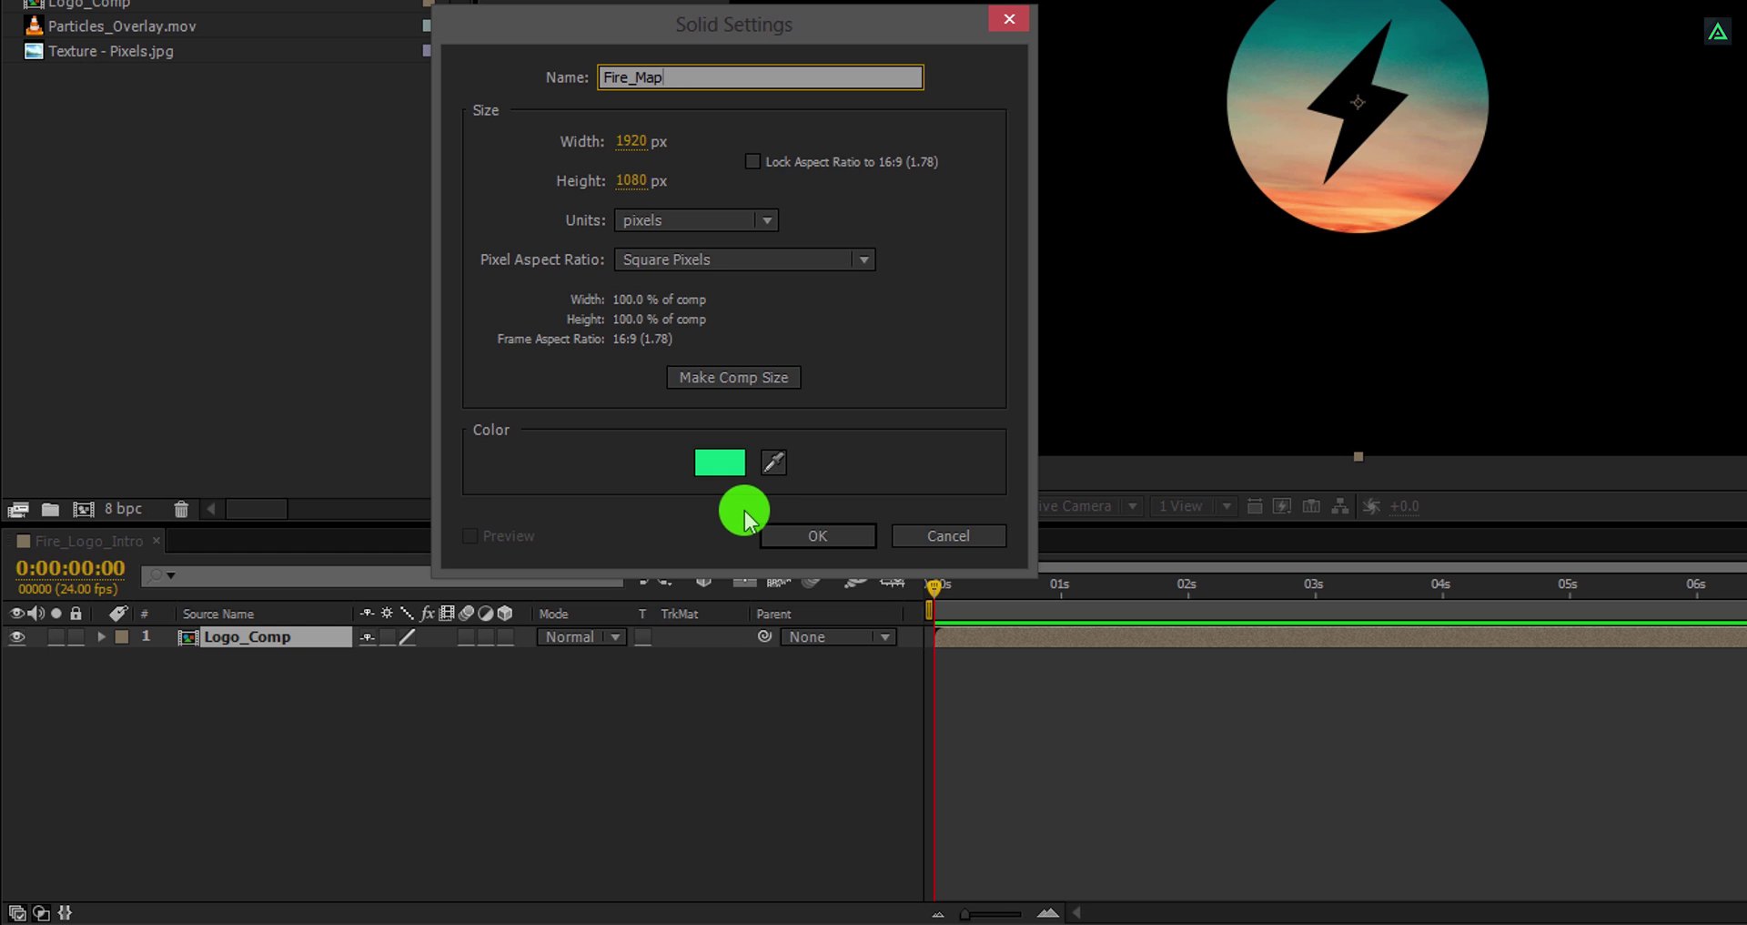
{"action": "left_click", "coordinate": [799, 539]}
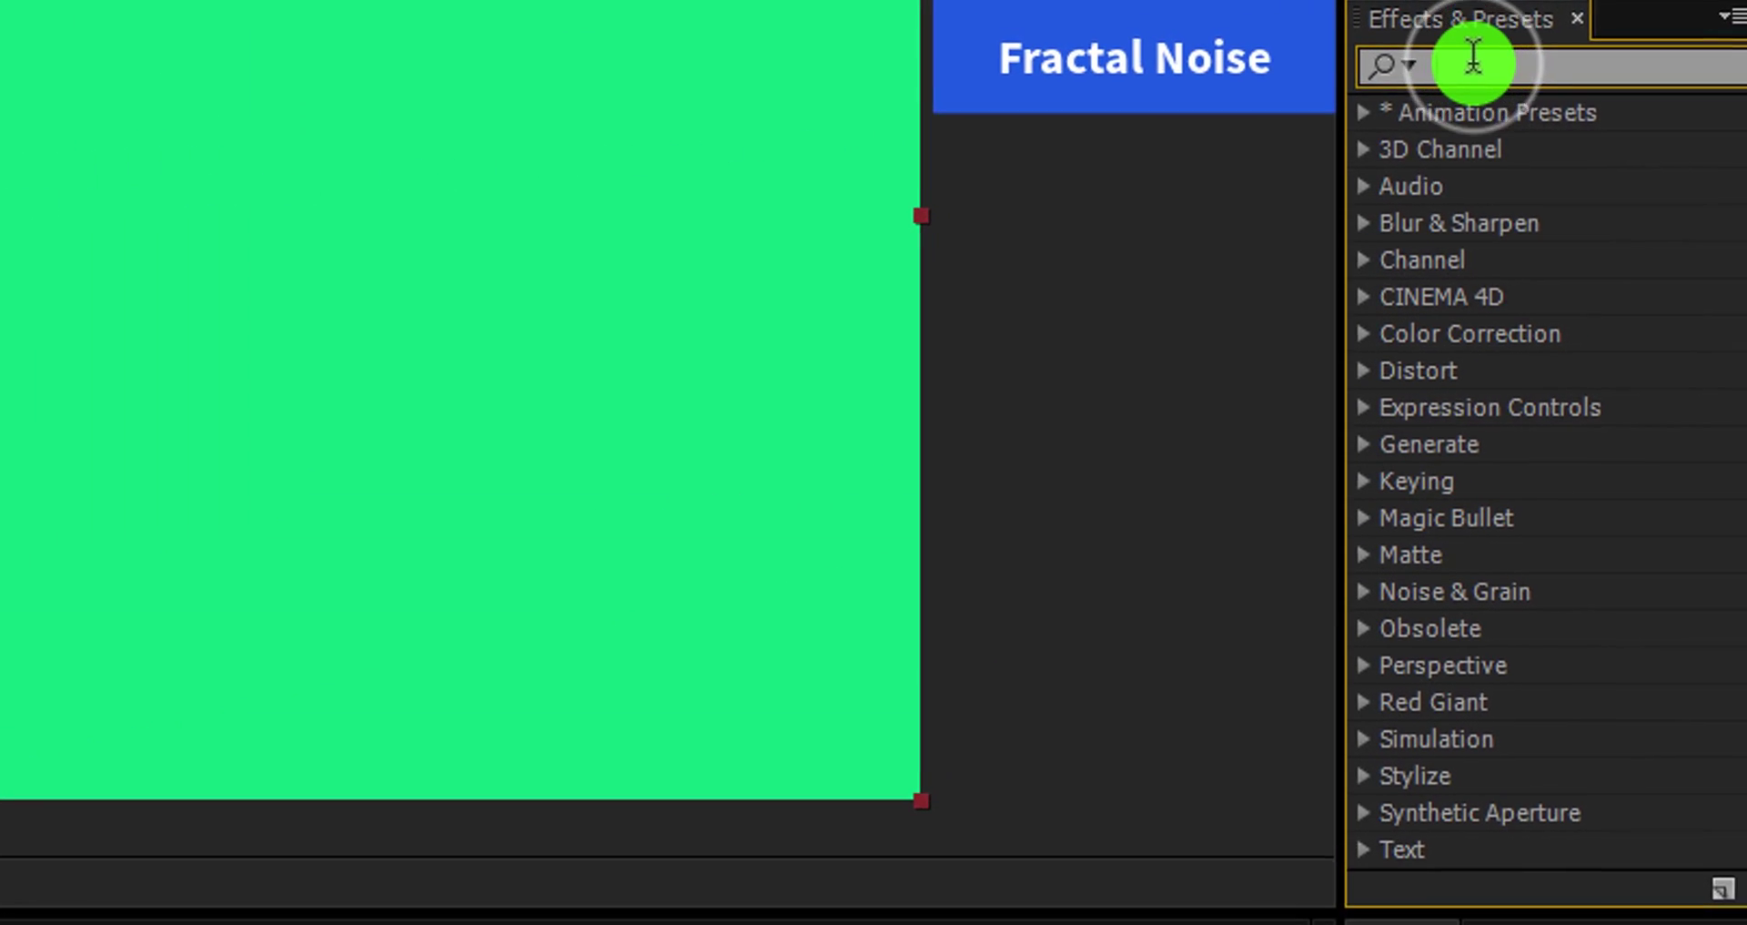
Apply Fractal Noise to Fire_Map with Contrast 300 and Brightness -20
{"action": "left_click", "coordinate": [1607, 54]}
{"action": "type", "text": "fract"}
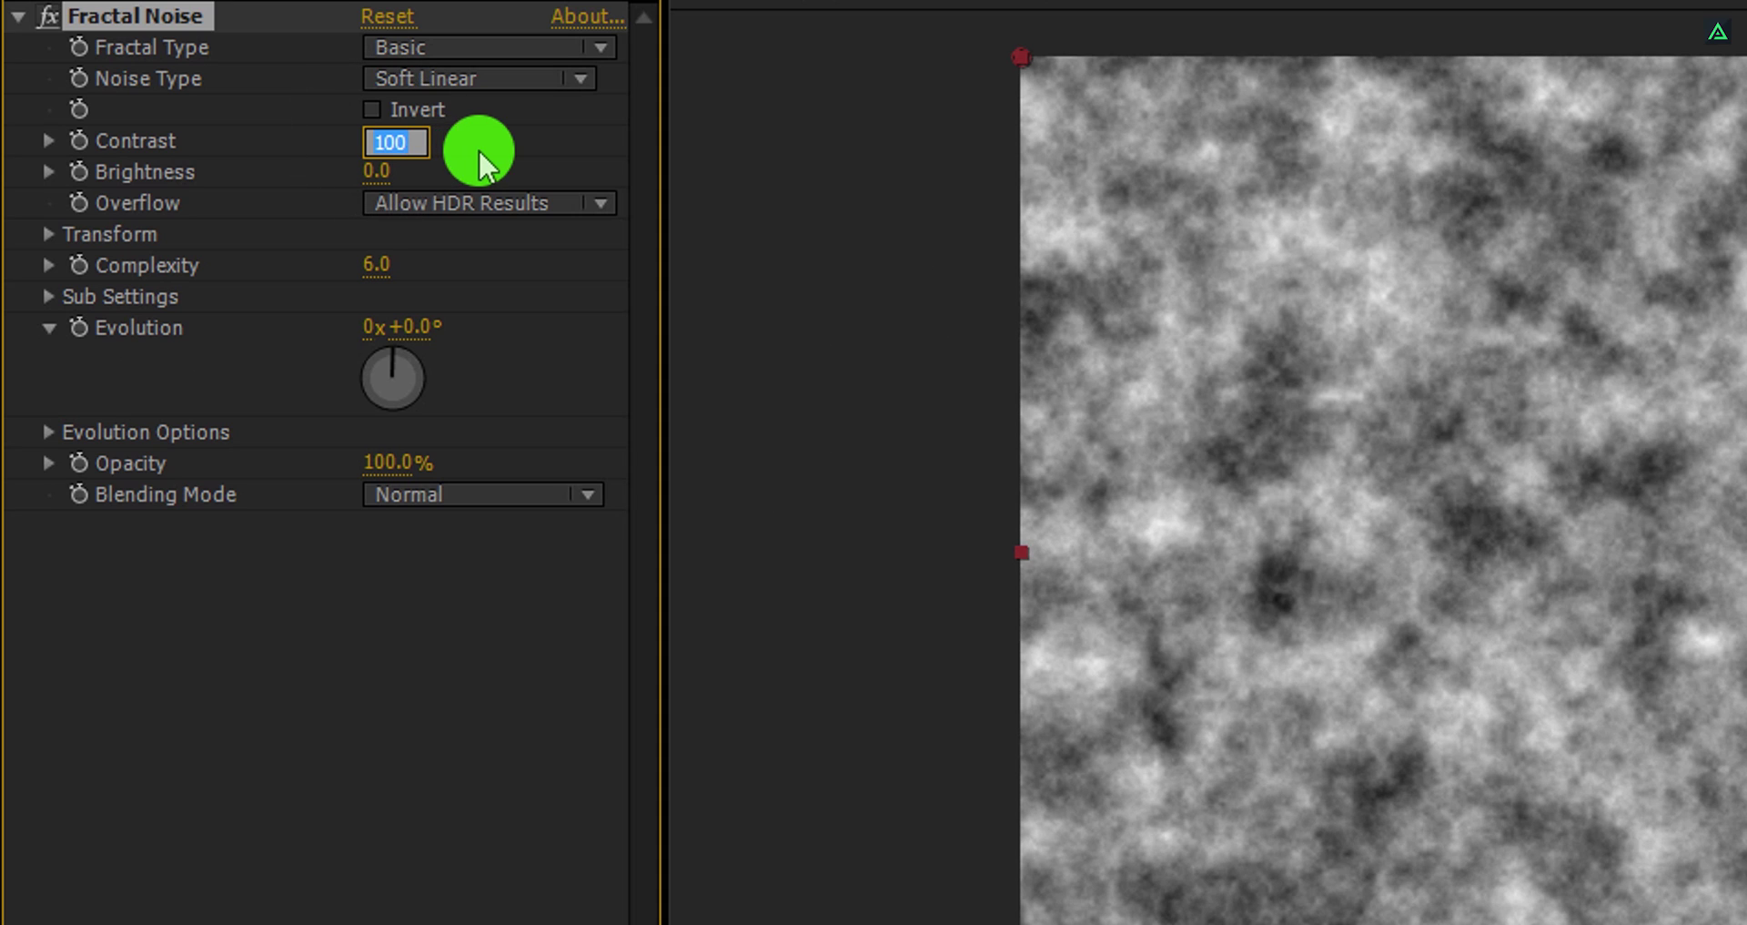
{"action": "type", "text": "300"}
{"action": "key", "text": "Return"}
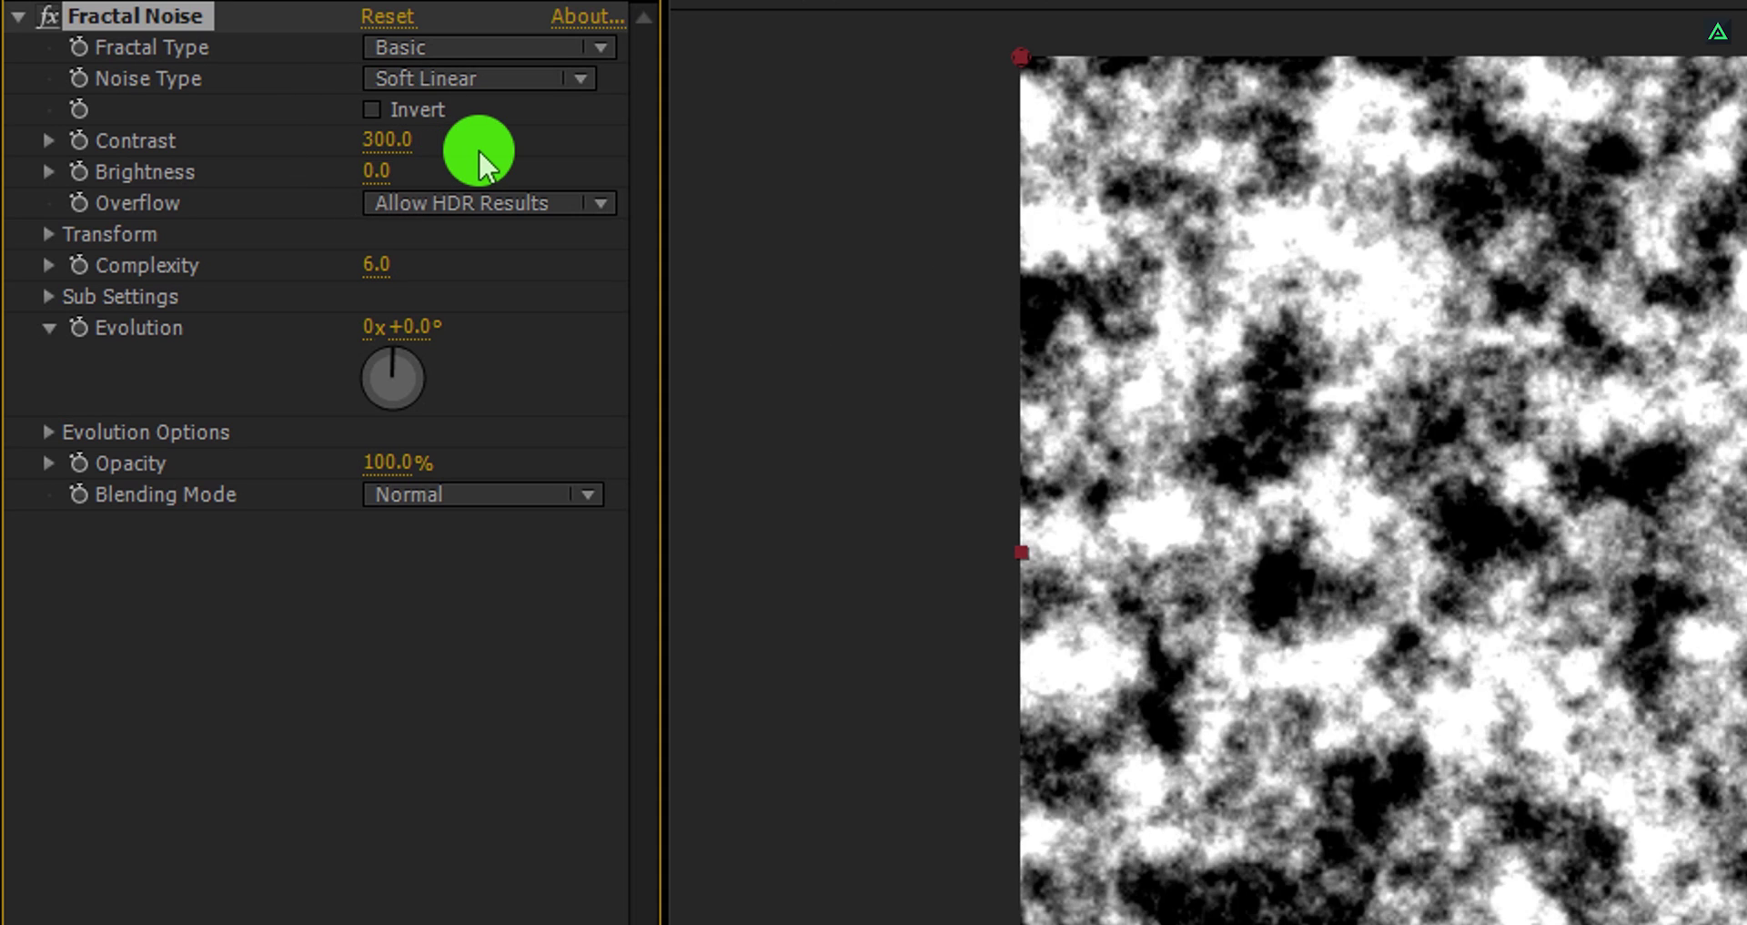
{"action": "left_click", "coordinate": [375, 173]}
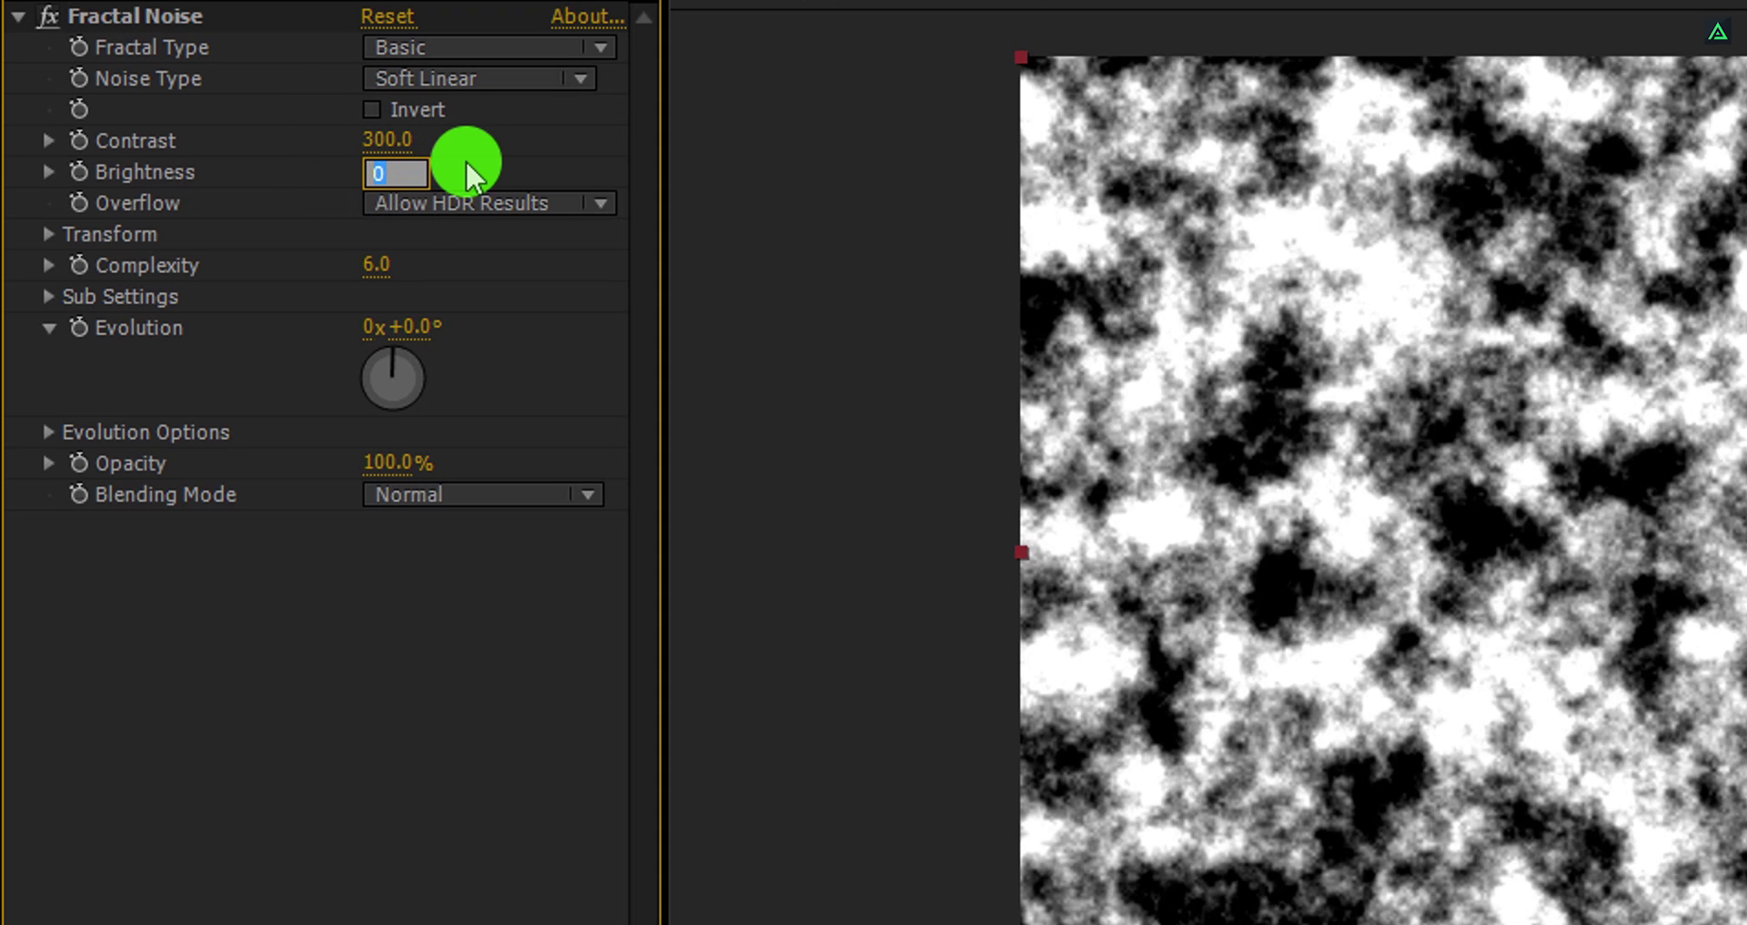
{"action": "type", "text": "-20"}
{"action": "key", "text": "Return"}
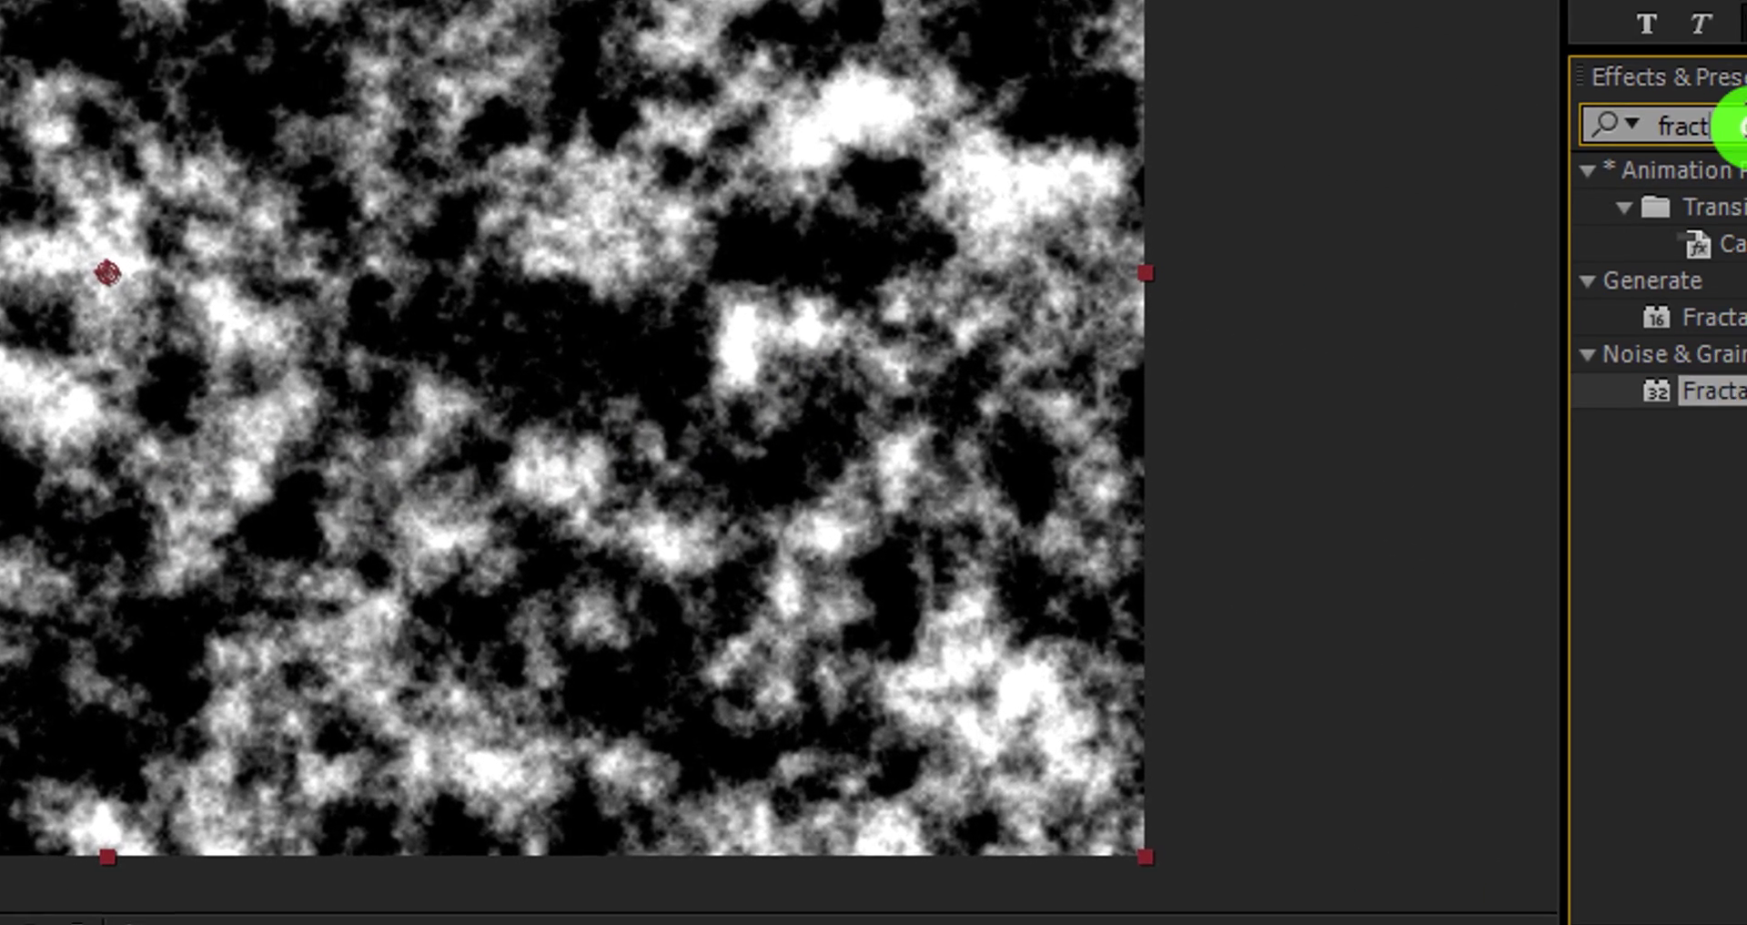
Add a Tint effect that maps white to pure red
{"action": "double_click", "coordinate": [1740, 125]}
{"action": "type", "text": "tin"}
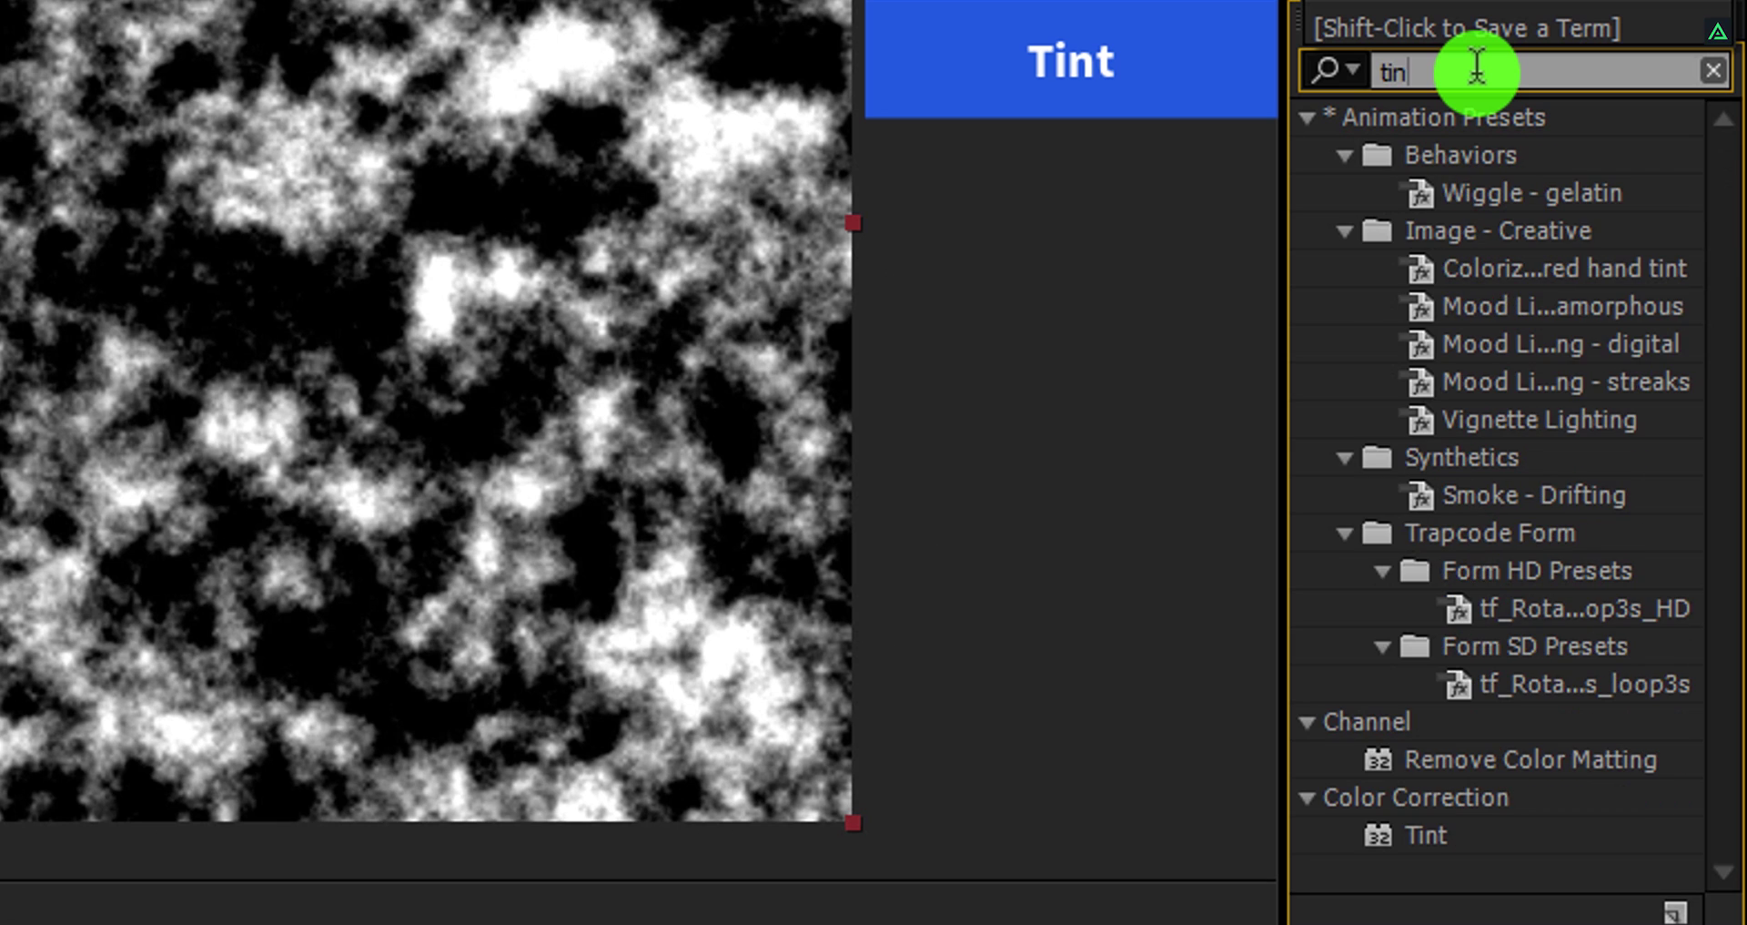
{"action": "type", "text": "t"}
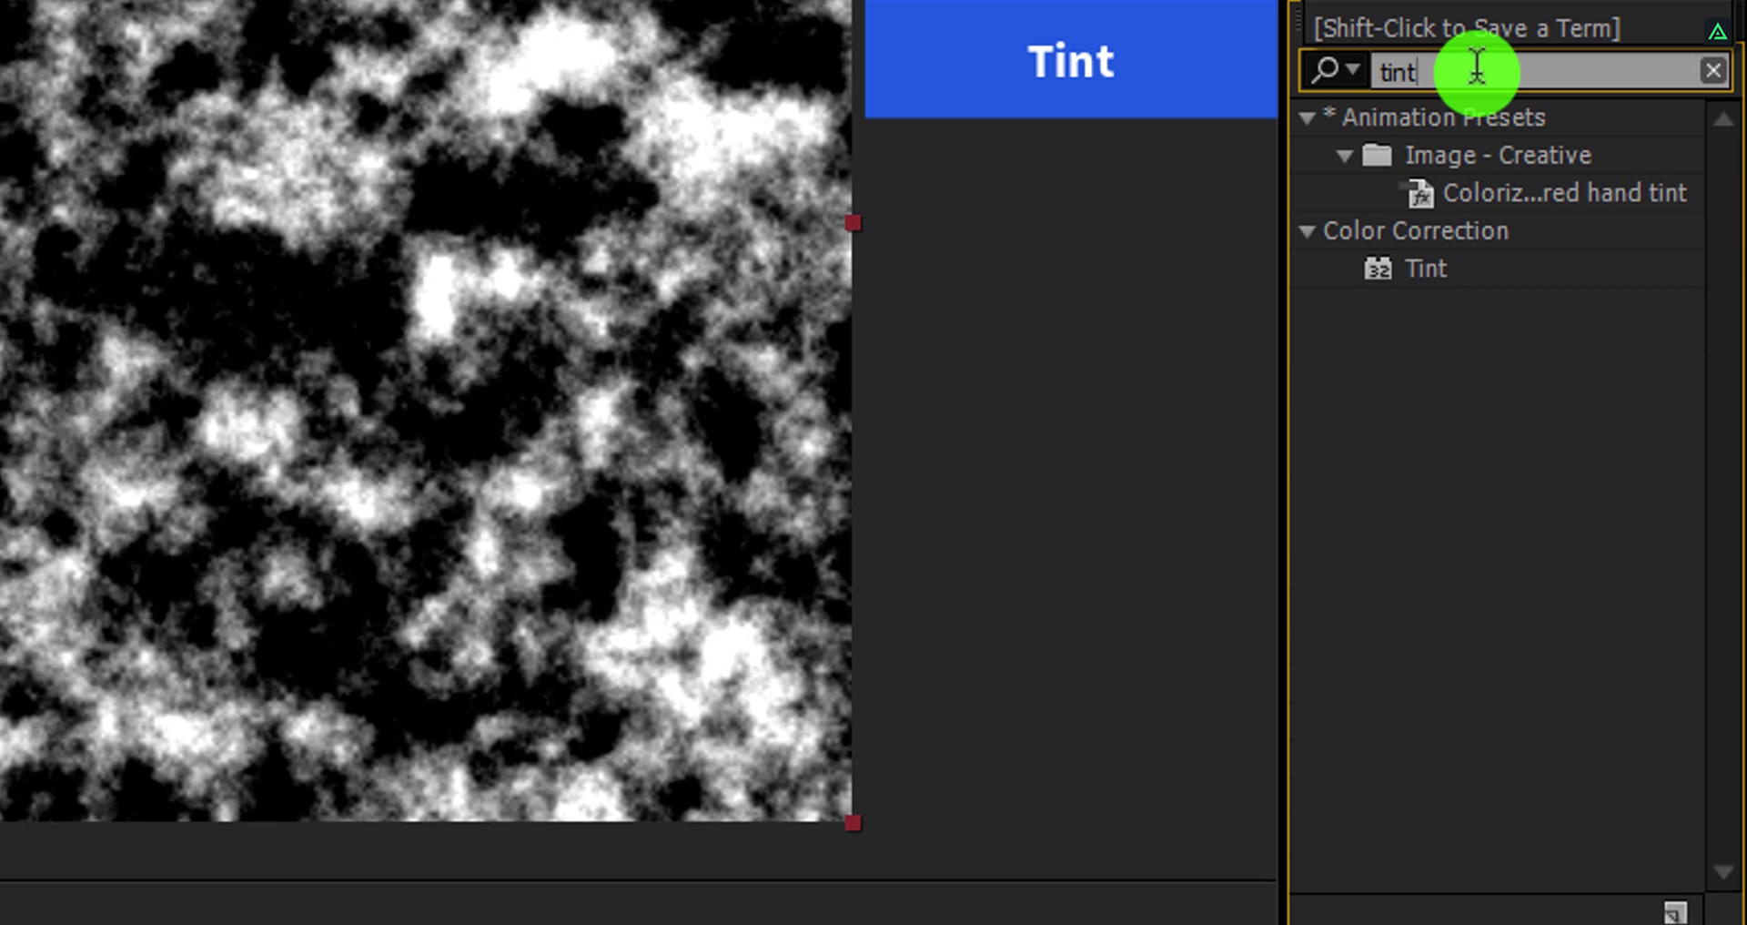
{"action": "double_click", "coordinate": [1434, 273]}
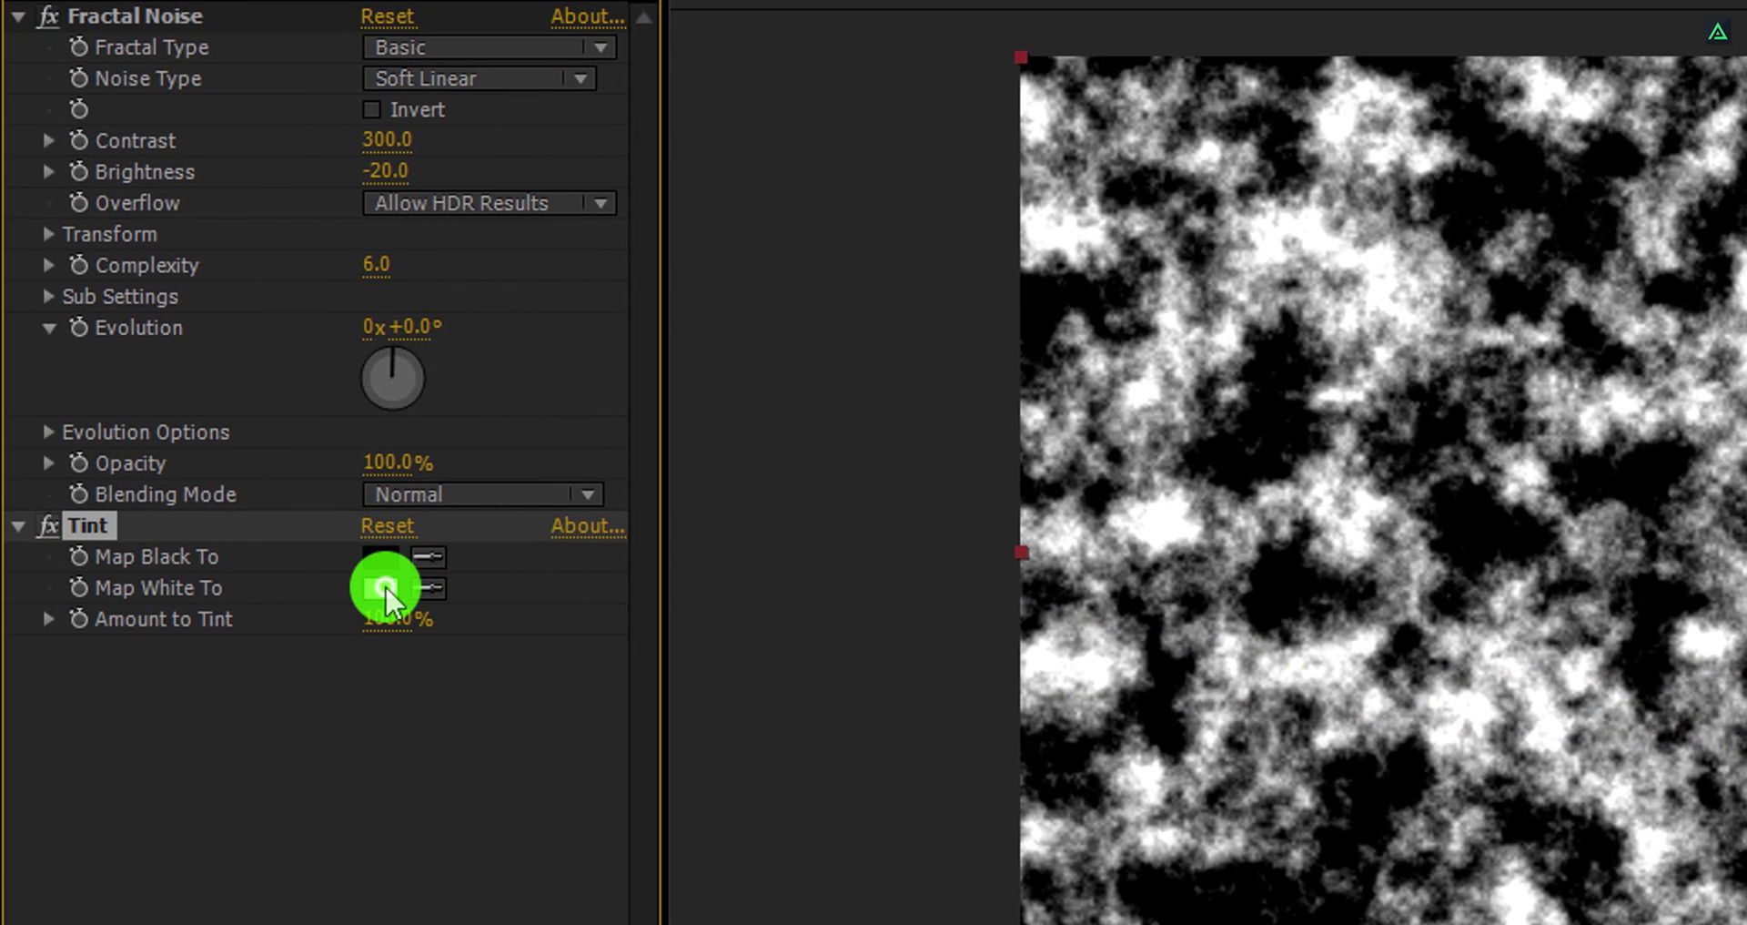
{"action": "left_click", "coordinate": [382, 587]}
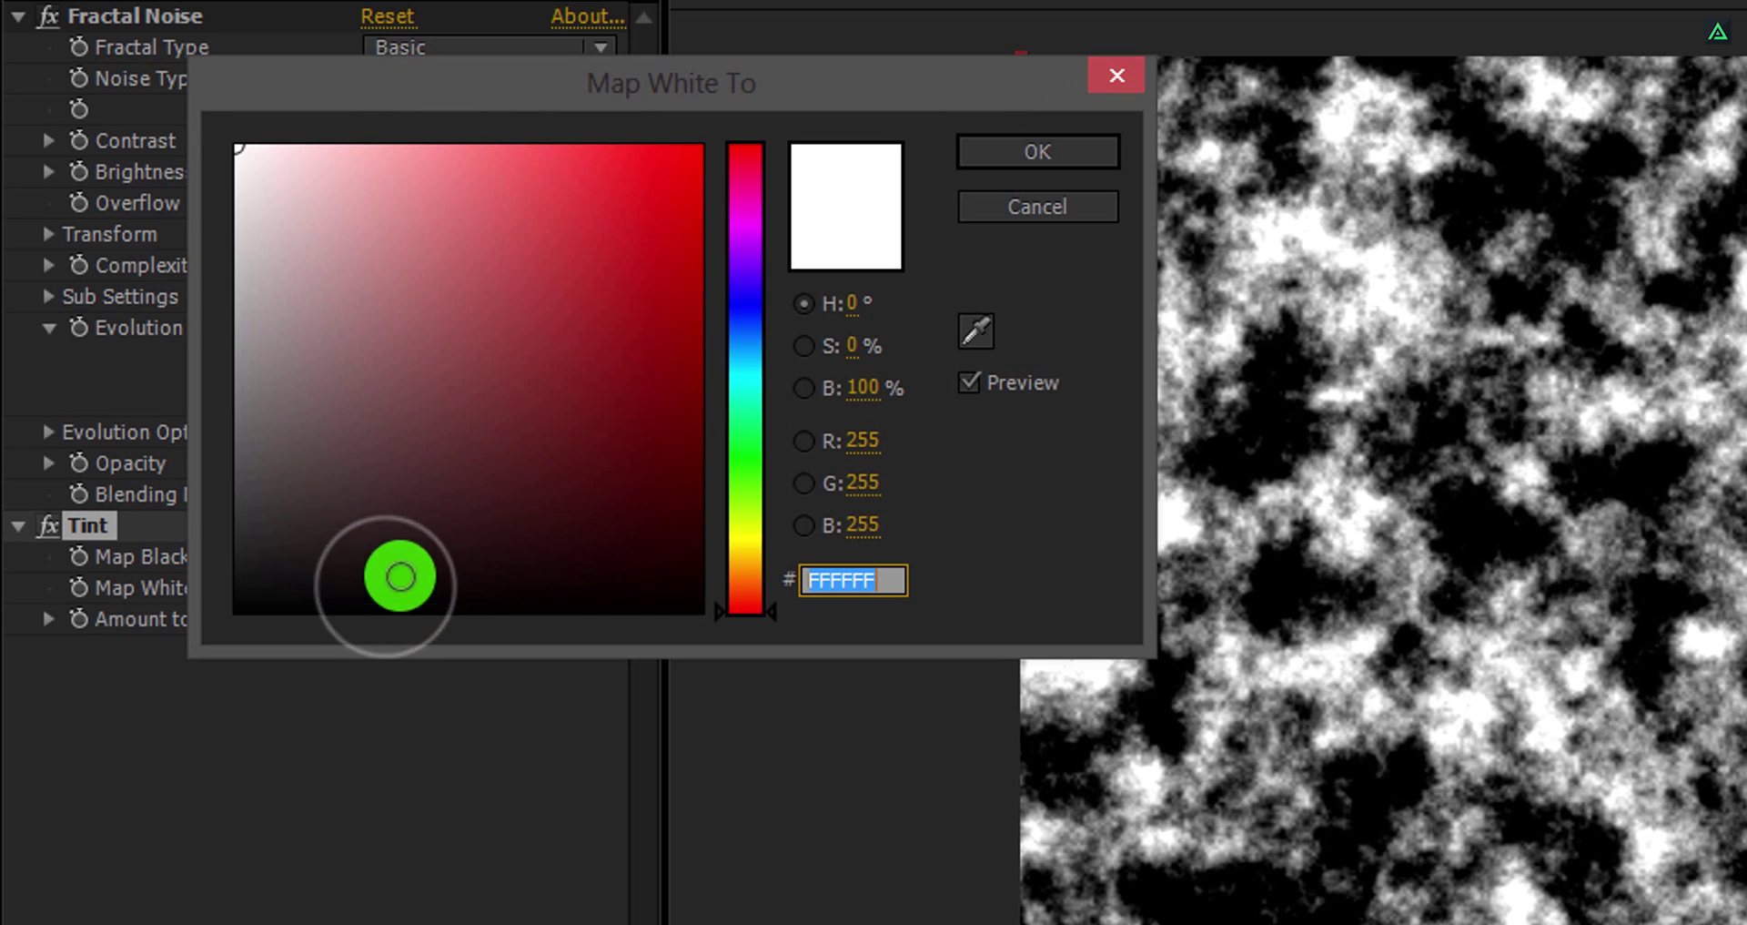
{"action": "left_click_drag", "start_coordinate": [620, 227], "coordinate": [699, 152]}
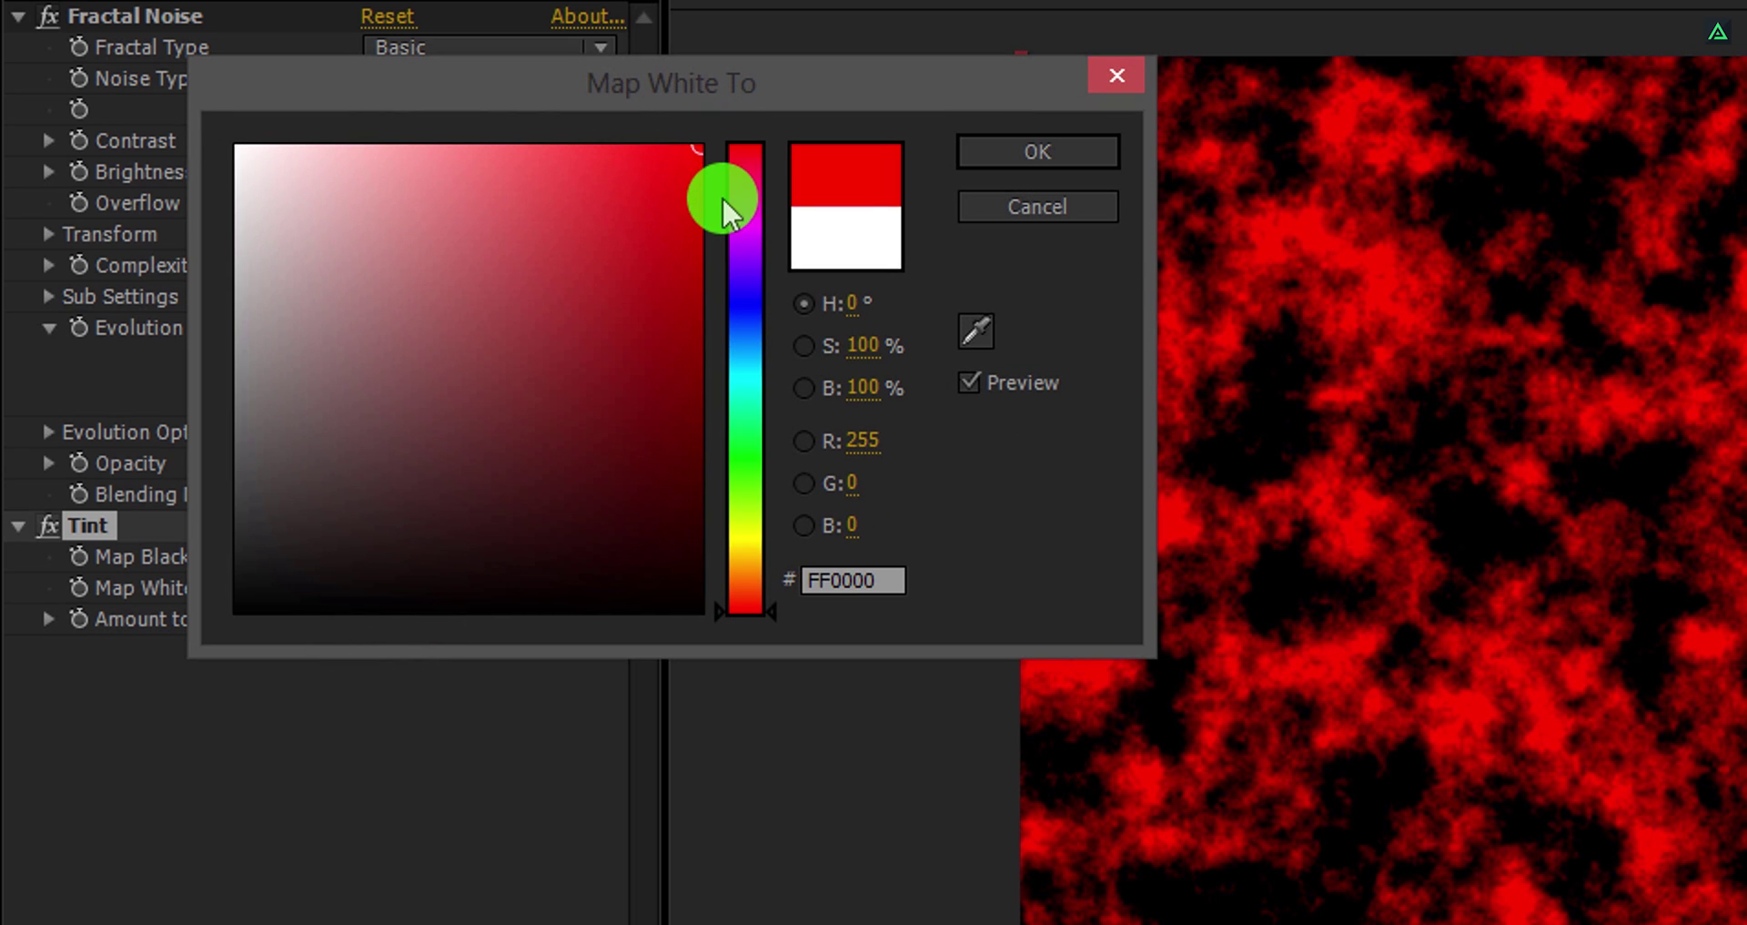
{"action": "left_click", "coordinate": [992, 152]}
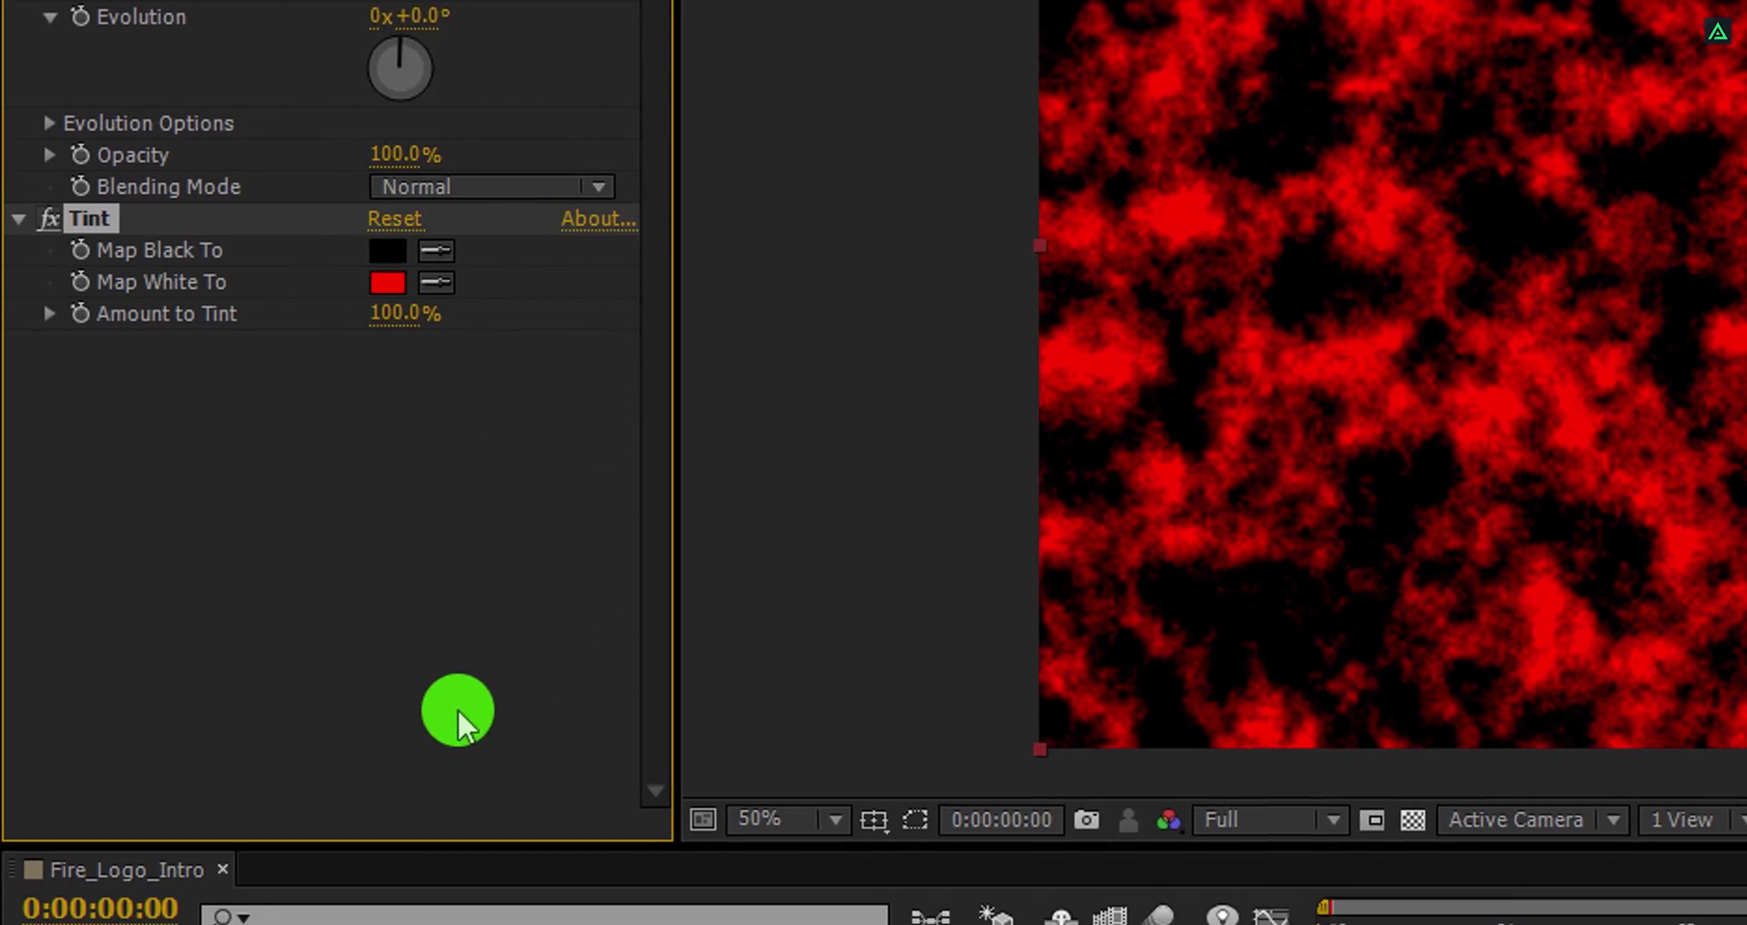
Move Fire_Map below Logo_Comp and set its track matte to Alpha Inverted Matte 'Logo_Comp'
{"action": "left_click", "coordinate": [400, 498]}
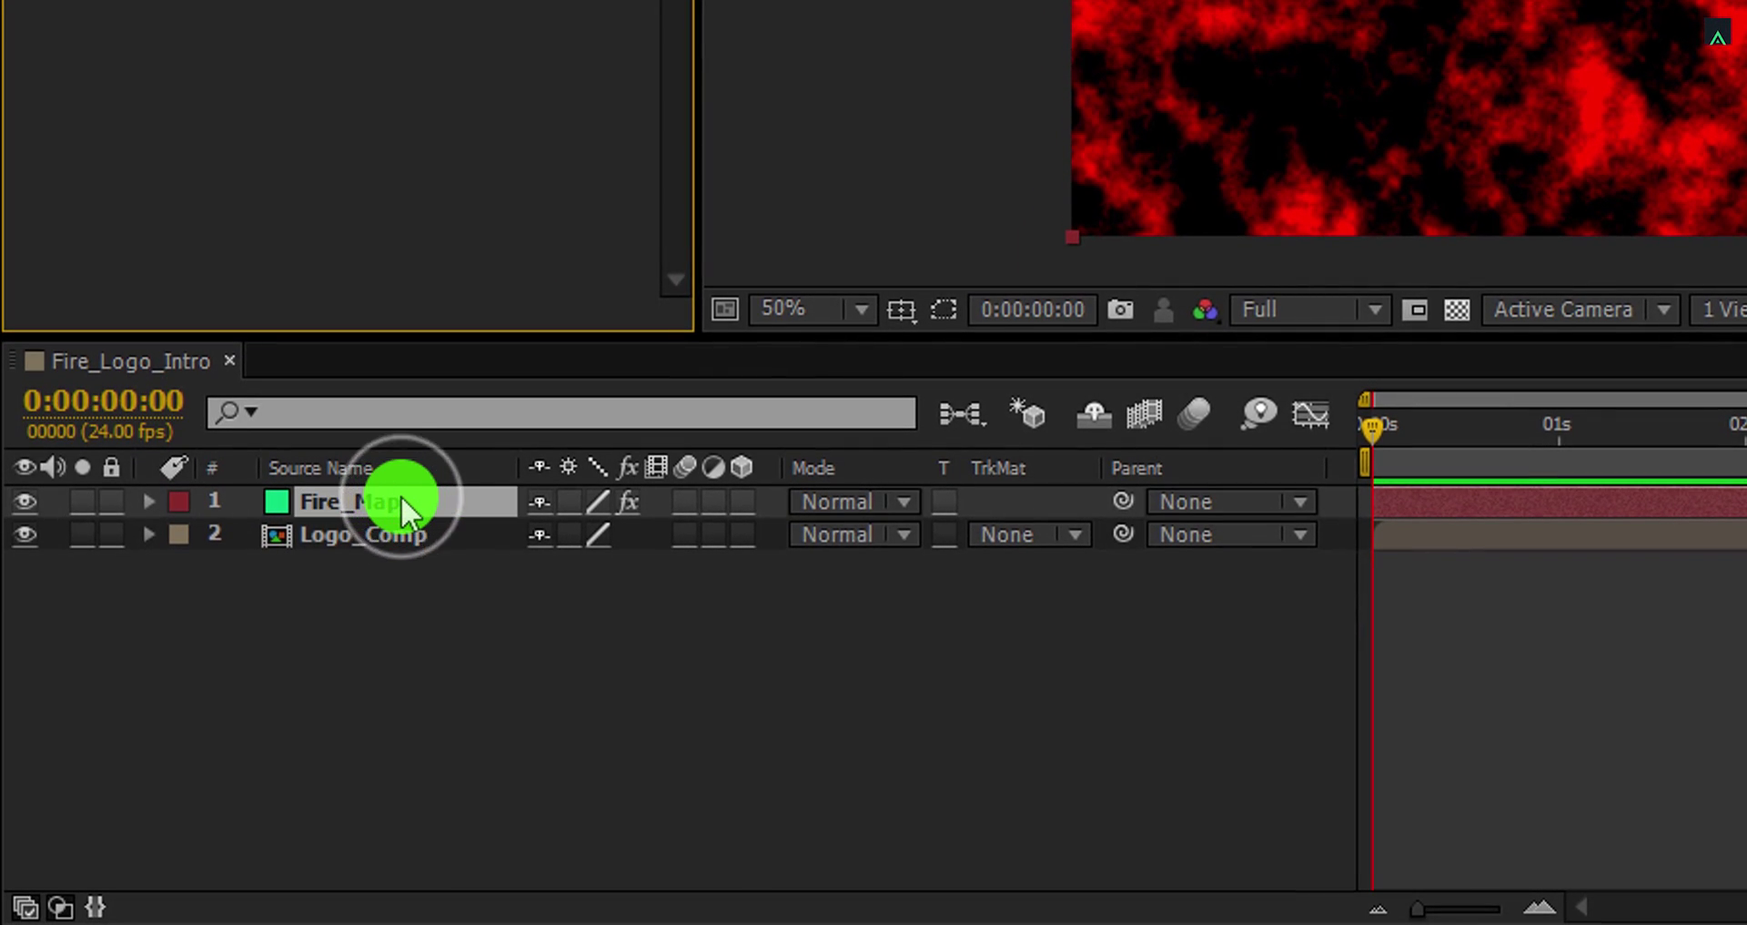
{"action": "left_click_drag", "start_coordinate": [401, 496], "coordinate": [400, 571]}
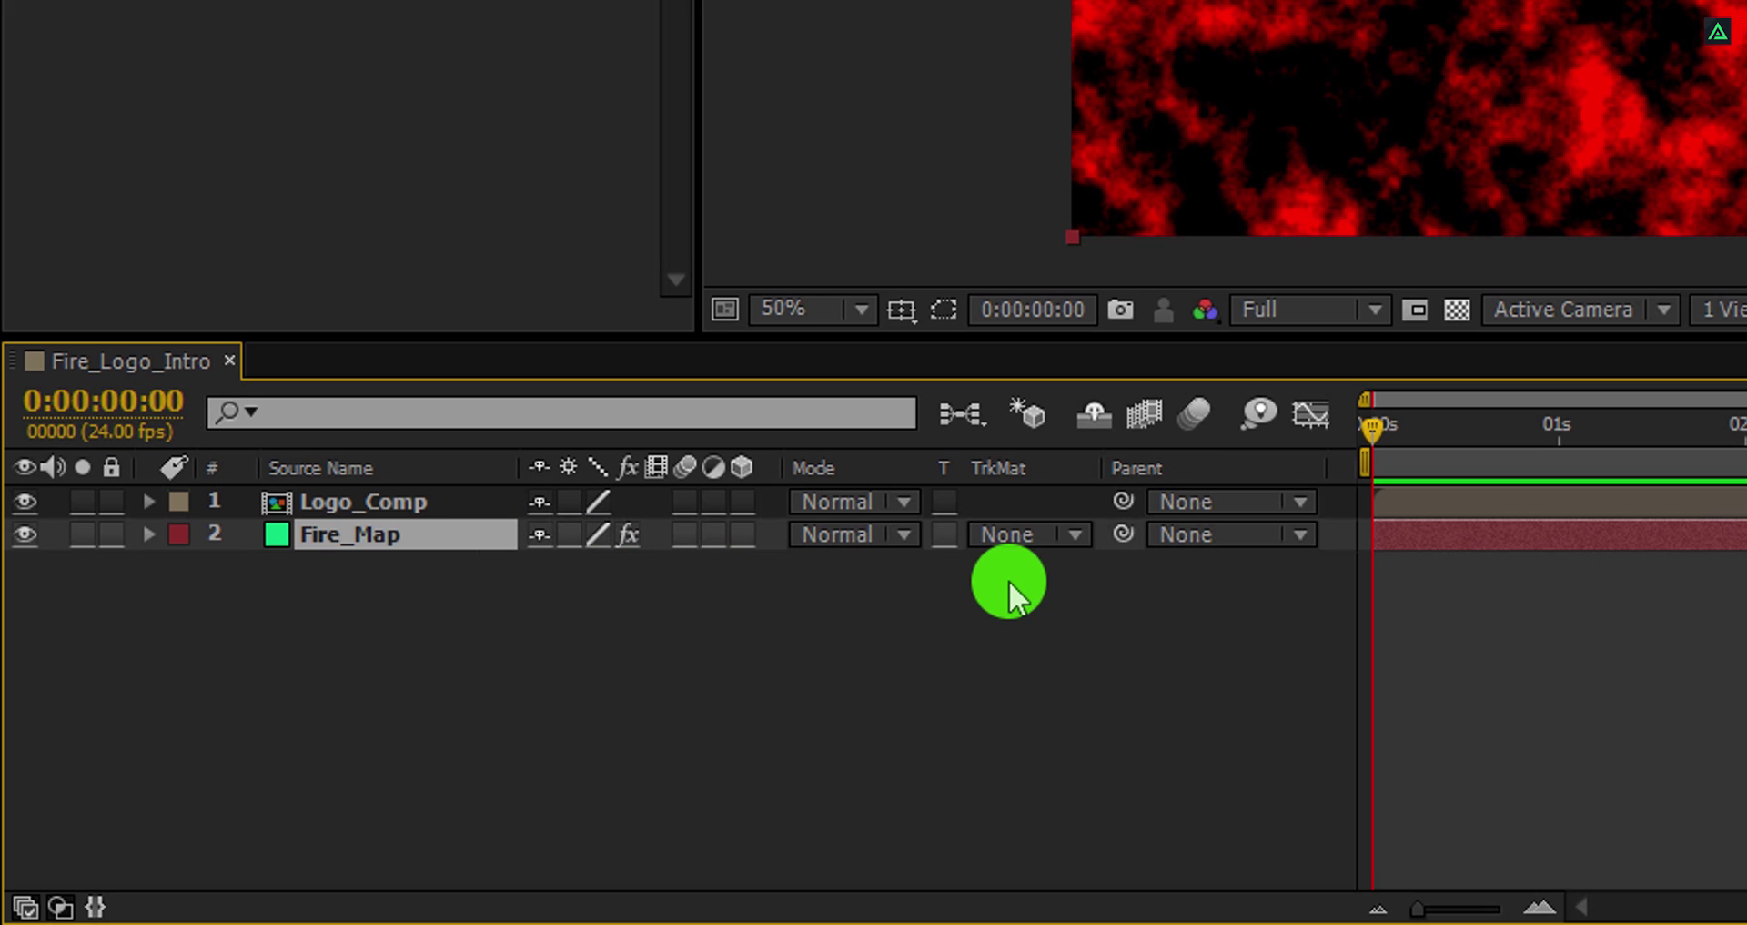
{"action": "key", "text": "F4"}
{"action": "key", "text": "F4"}
{"action": "key", "text": "F4"}
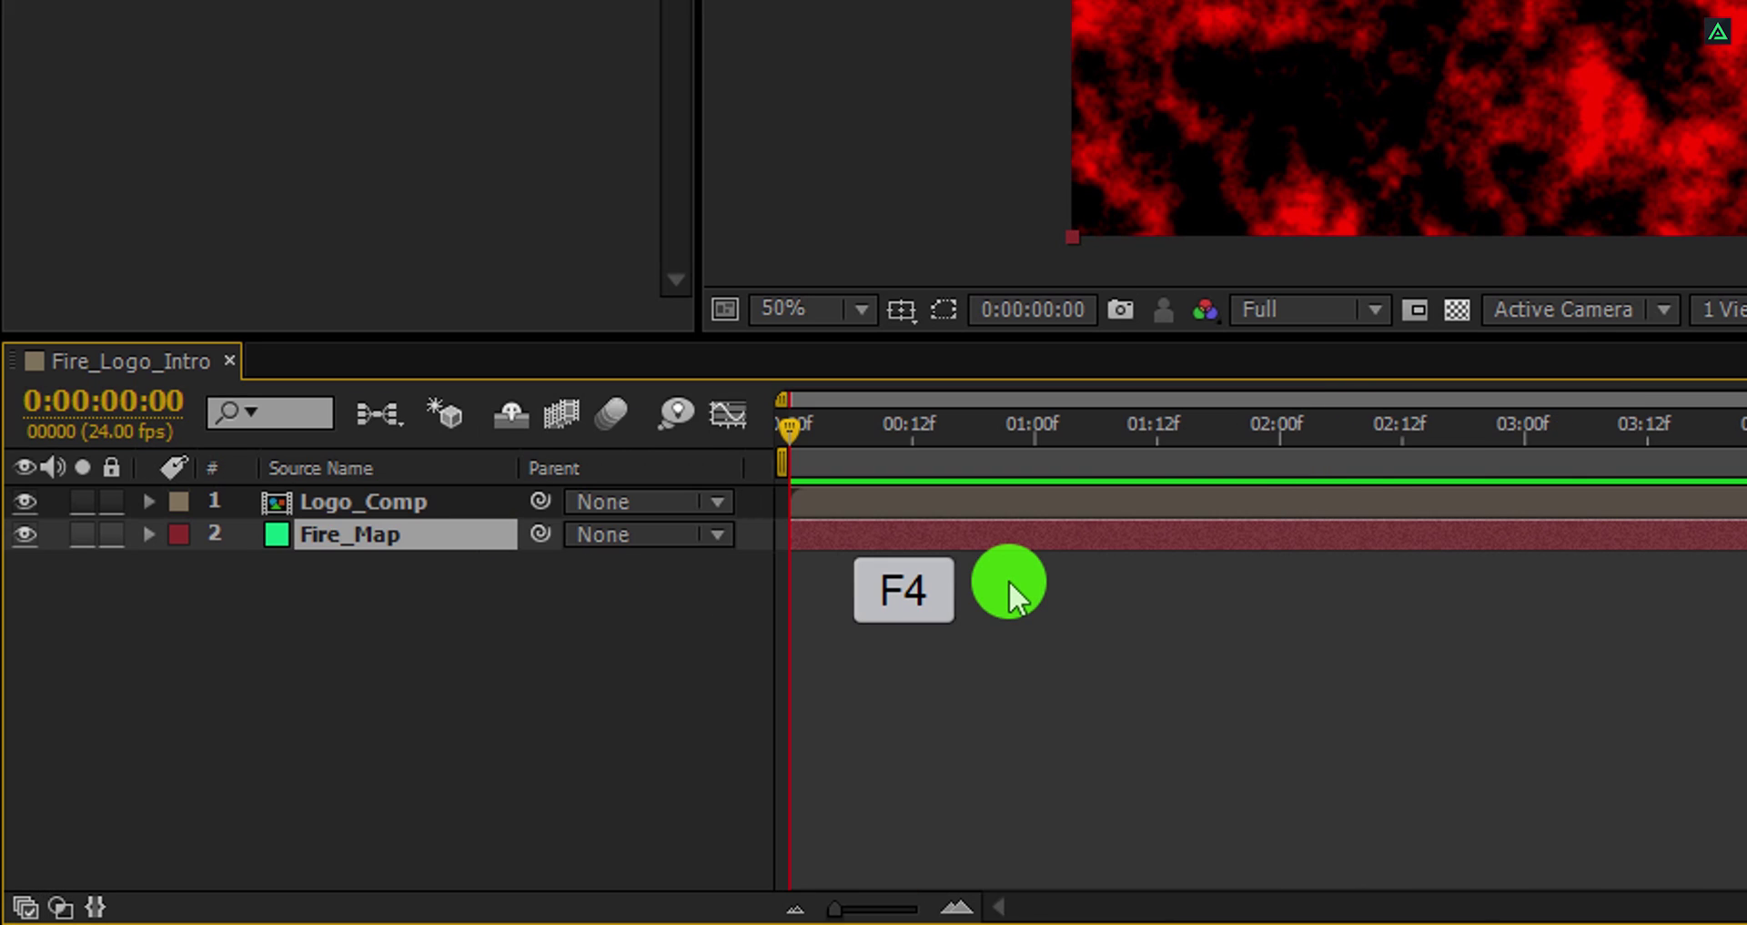
{"action": "key", "text": "F4"}
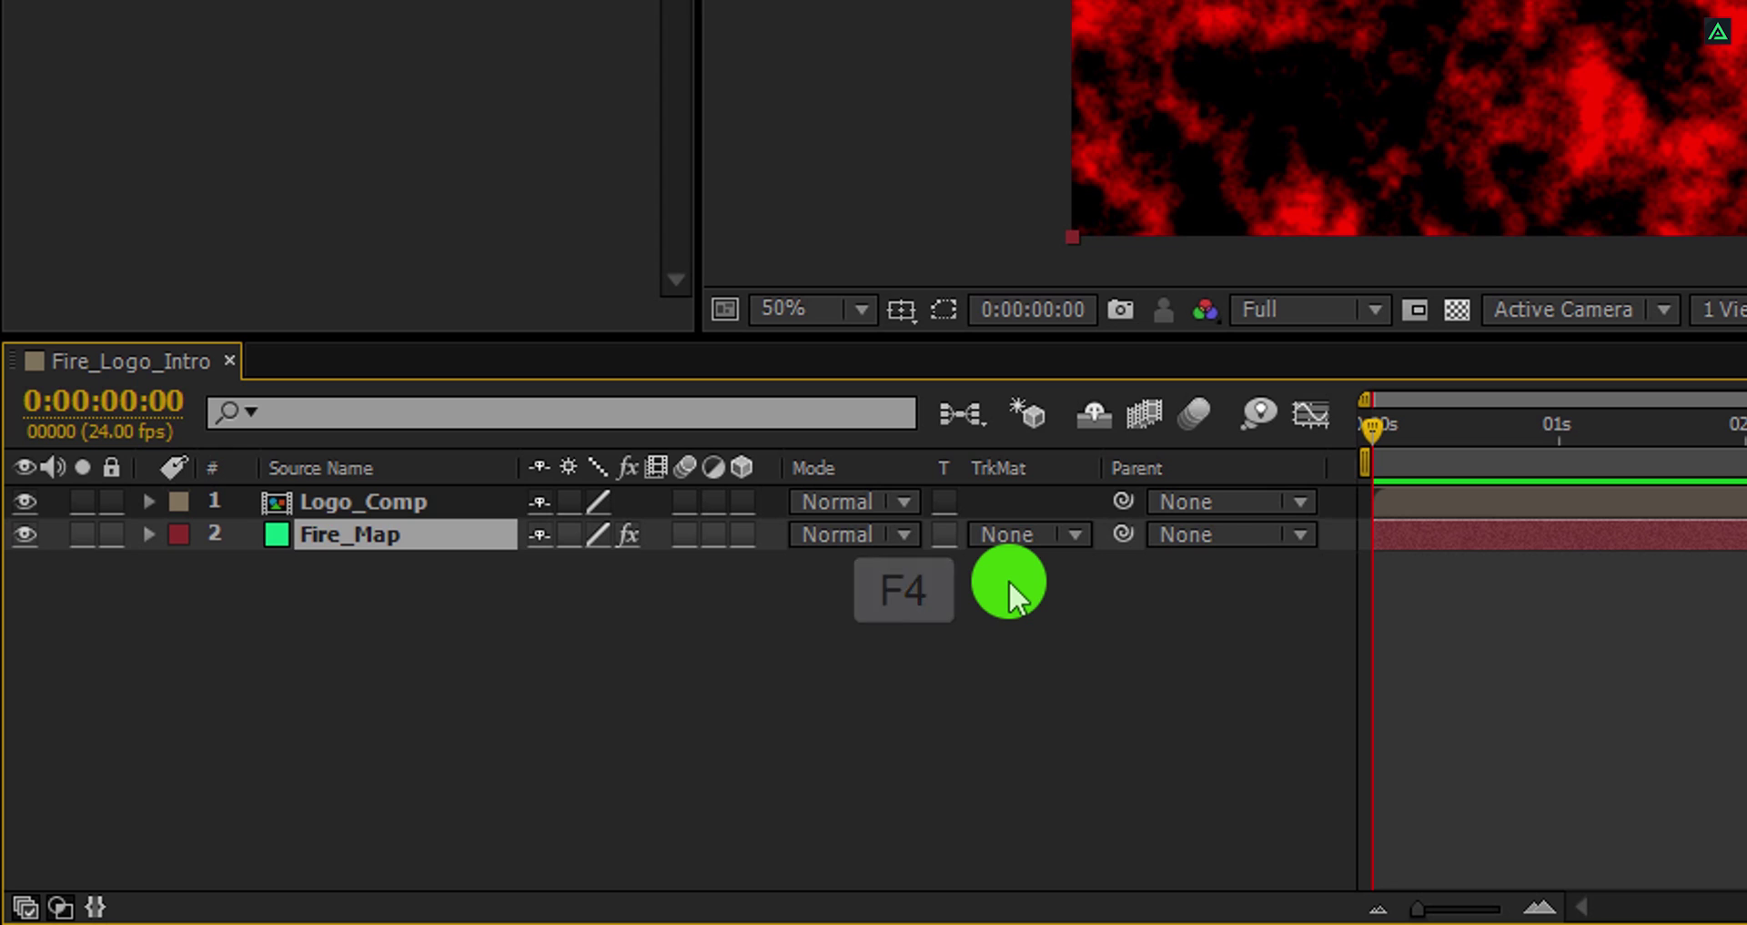
{"action": "right_click", "coordinate": [1042, 466]}
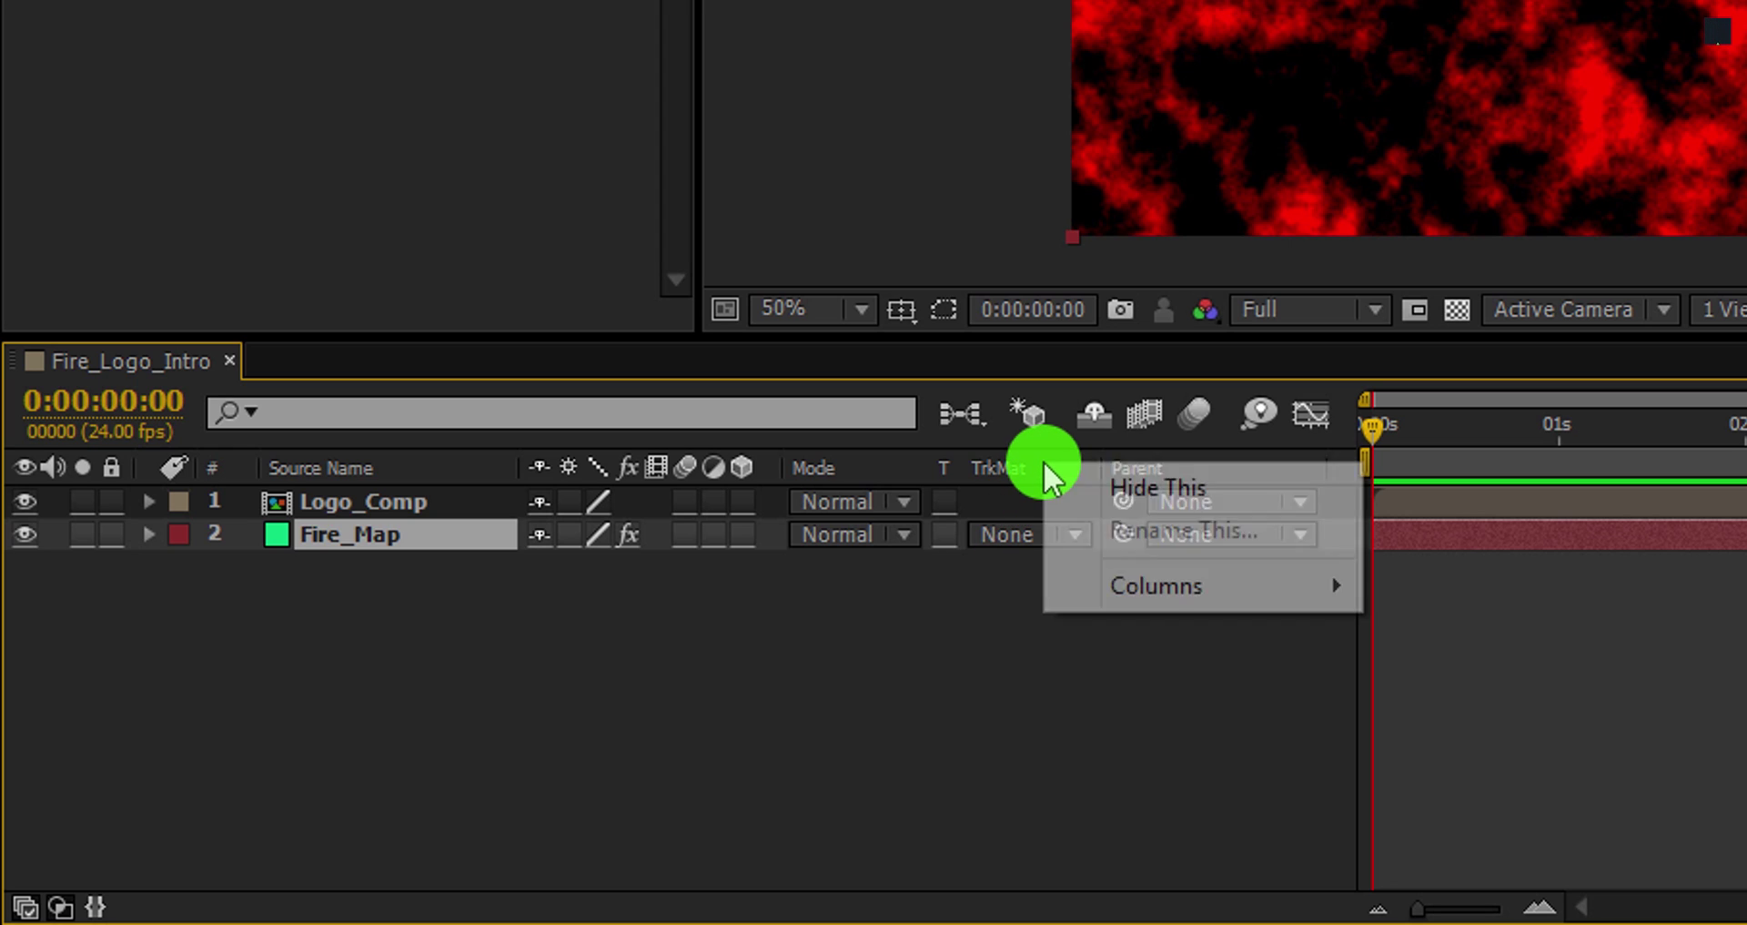
{"action": "mouse_move", "coordinate": [1126, 573]}
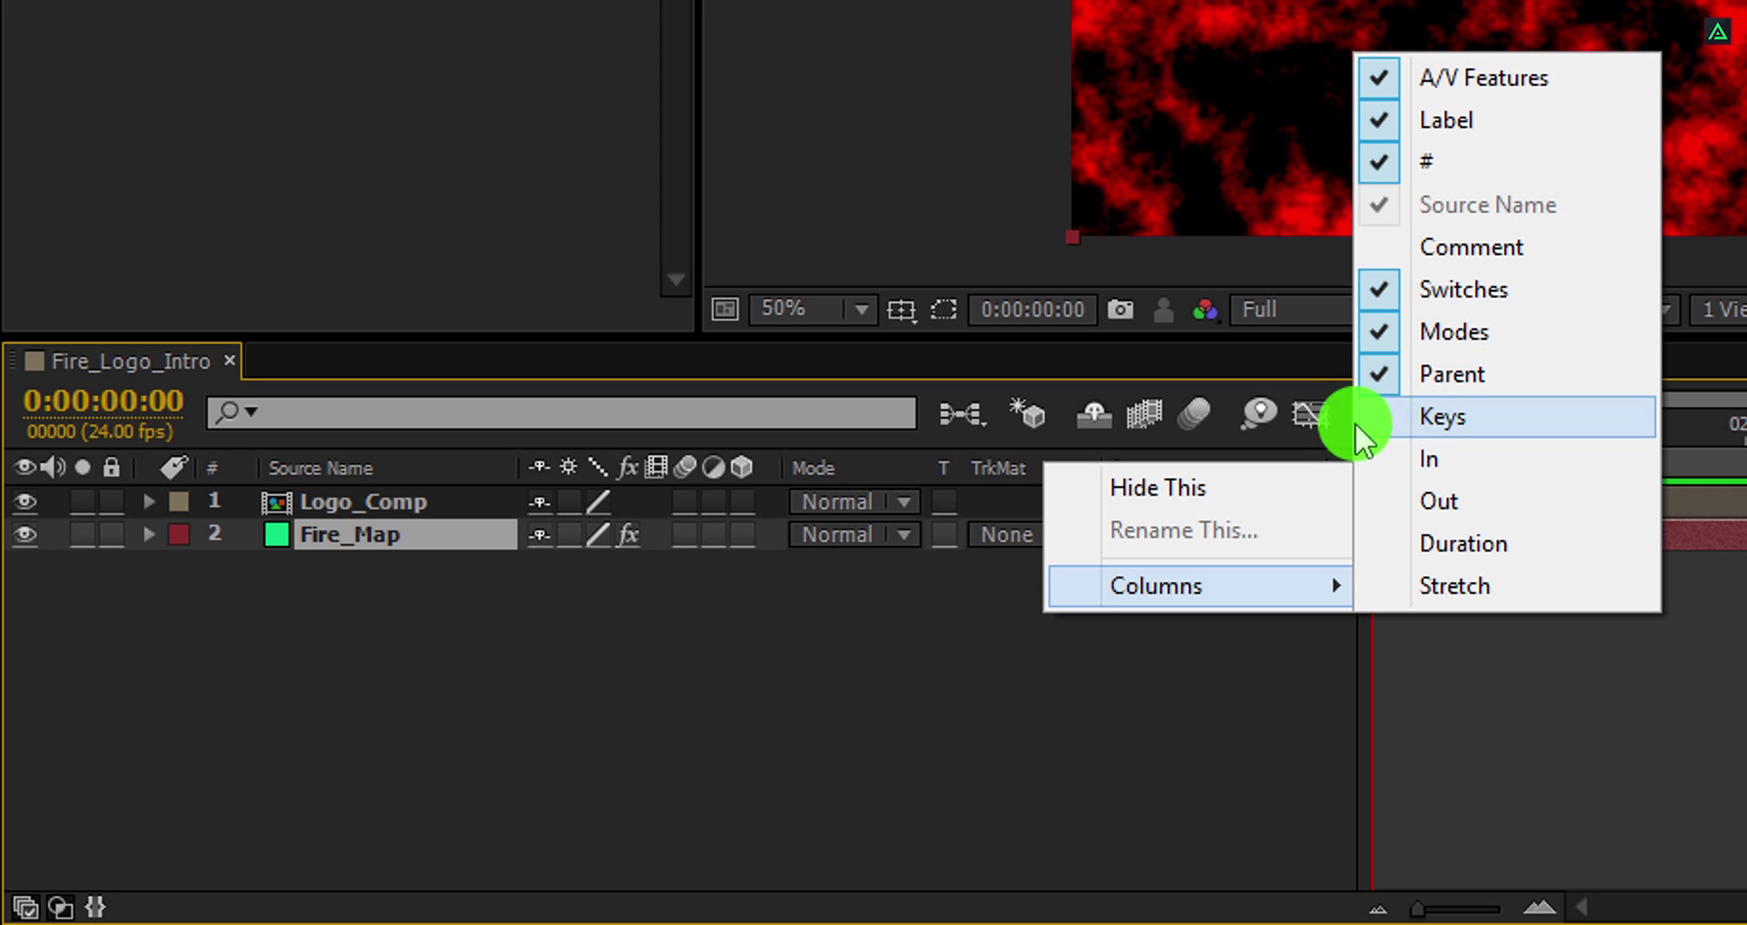
{"action": "left_click", "coordinate": [1003, 535]}
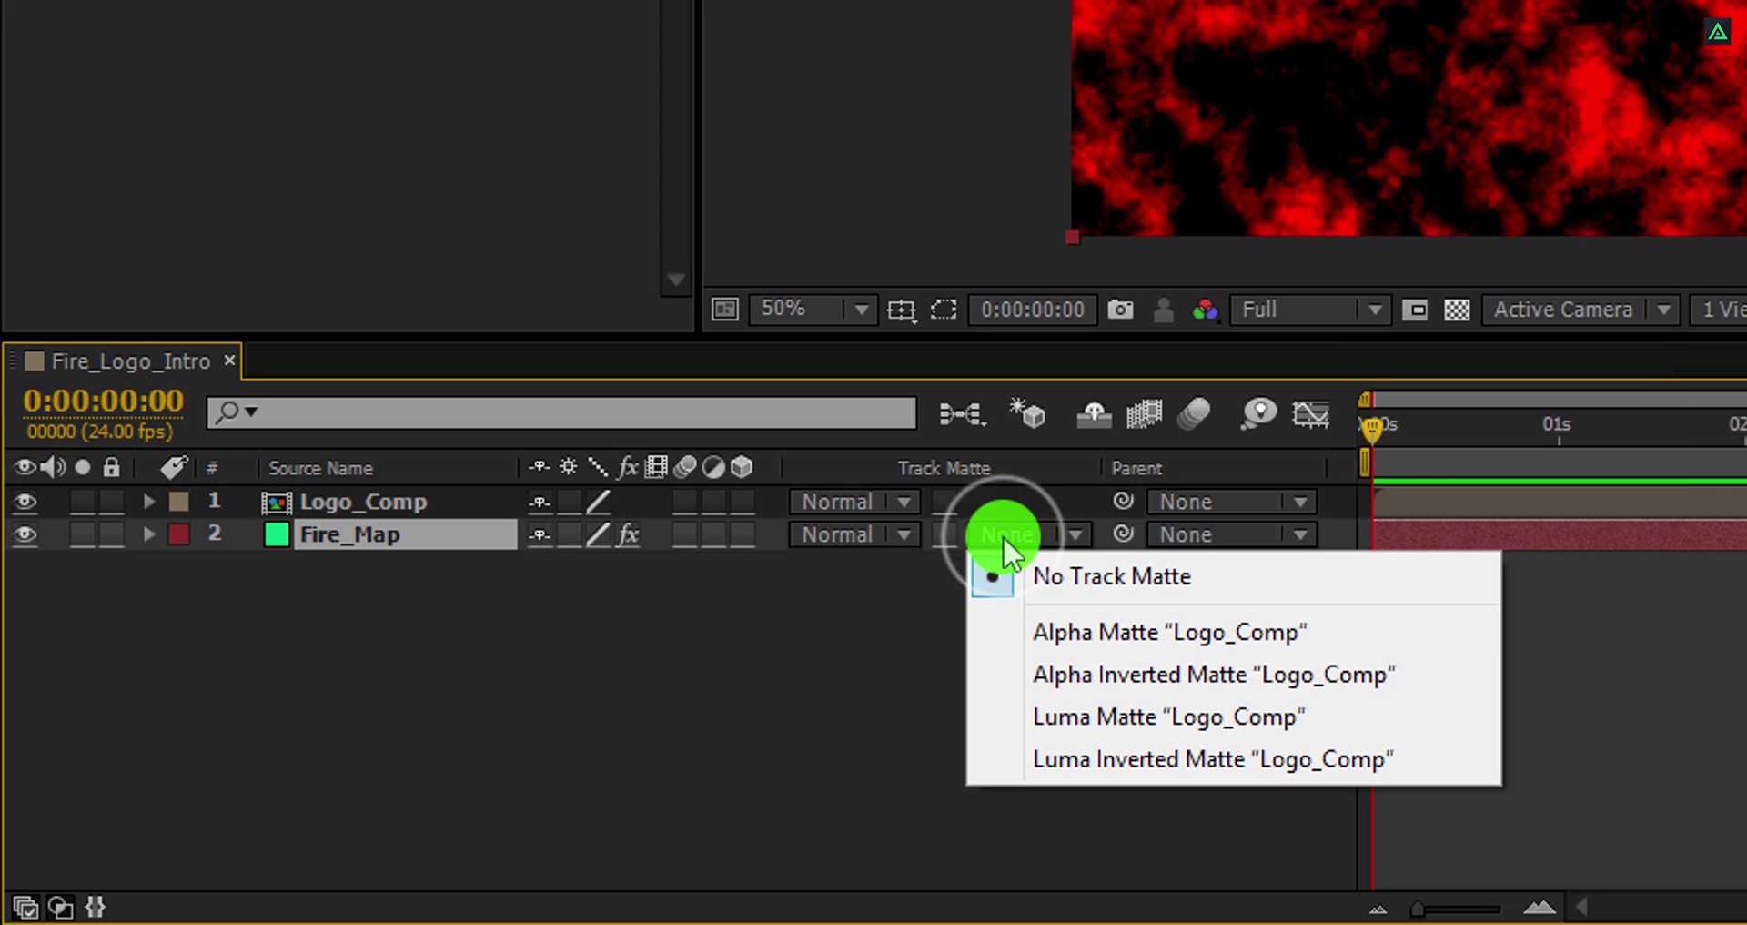
{"action": "left_click", "coordinate": [1049, 674]}
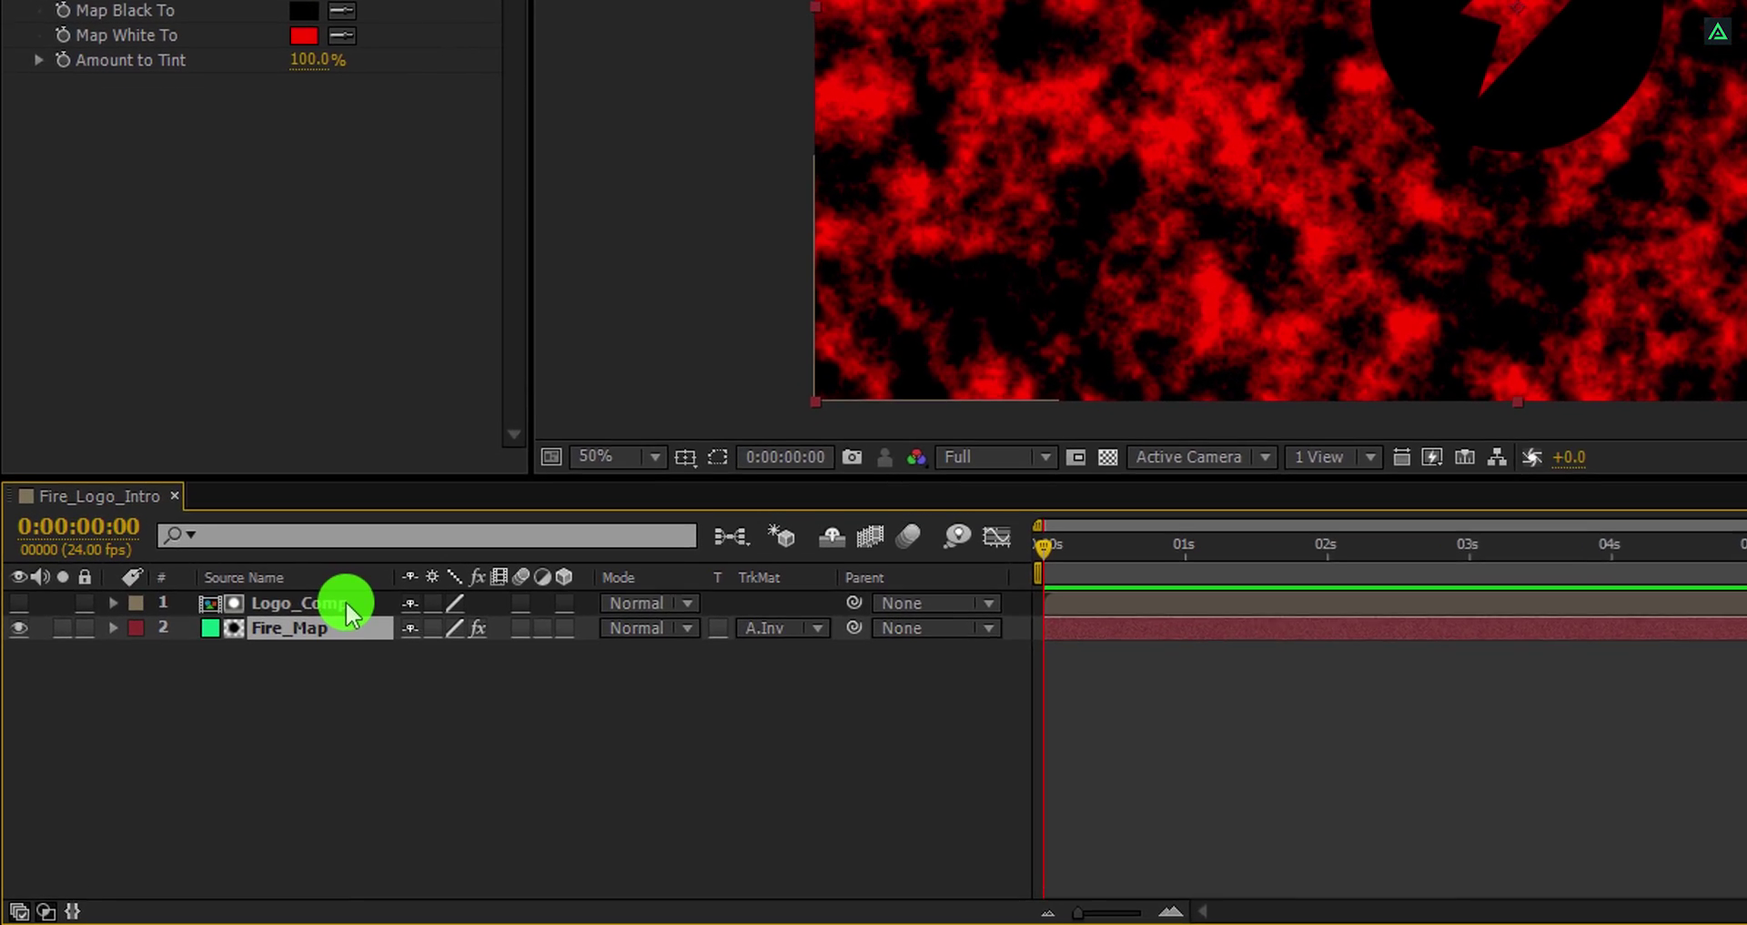
Duplicate Logo_Comp, pre-compose the copy with Fire_Map as Logo_Fire_Map, and Alpha Matte it to Logo_Comp
{"action": "left_click", "coordinate": [271, 670]}
{"action": "key", "text": "ctrl+d"}
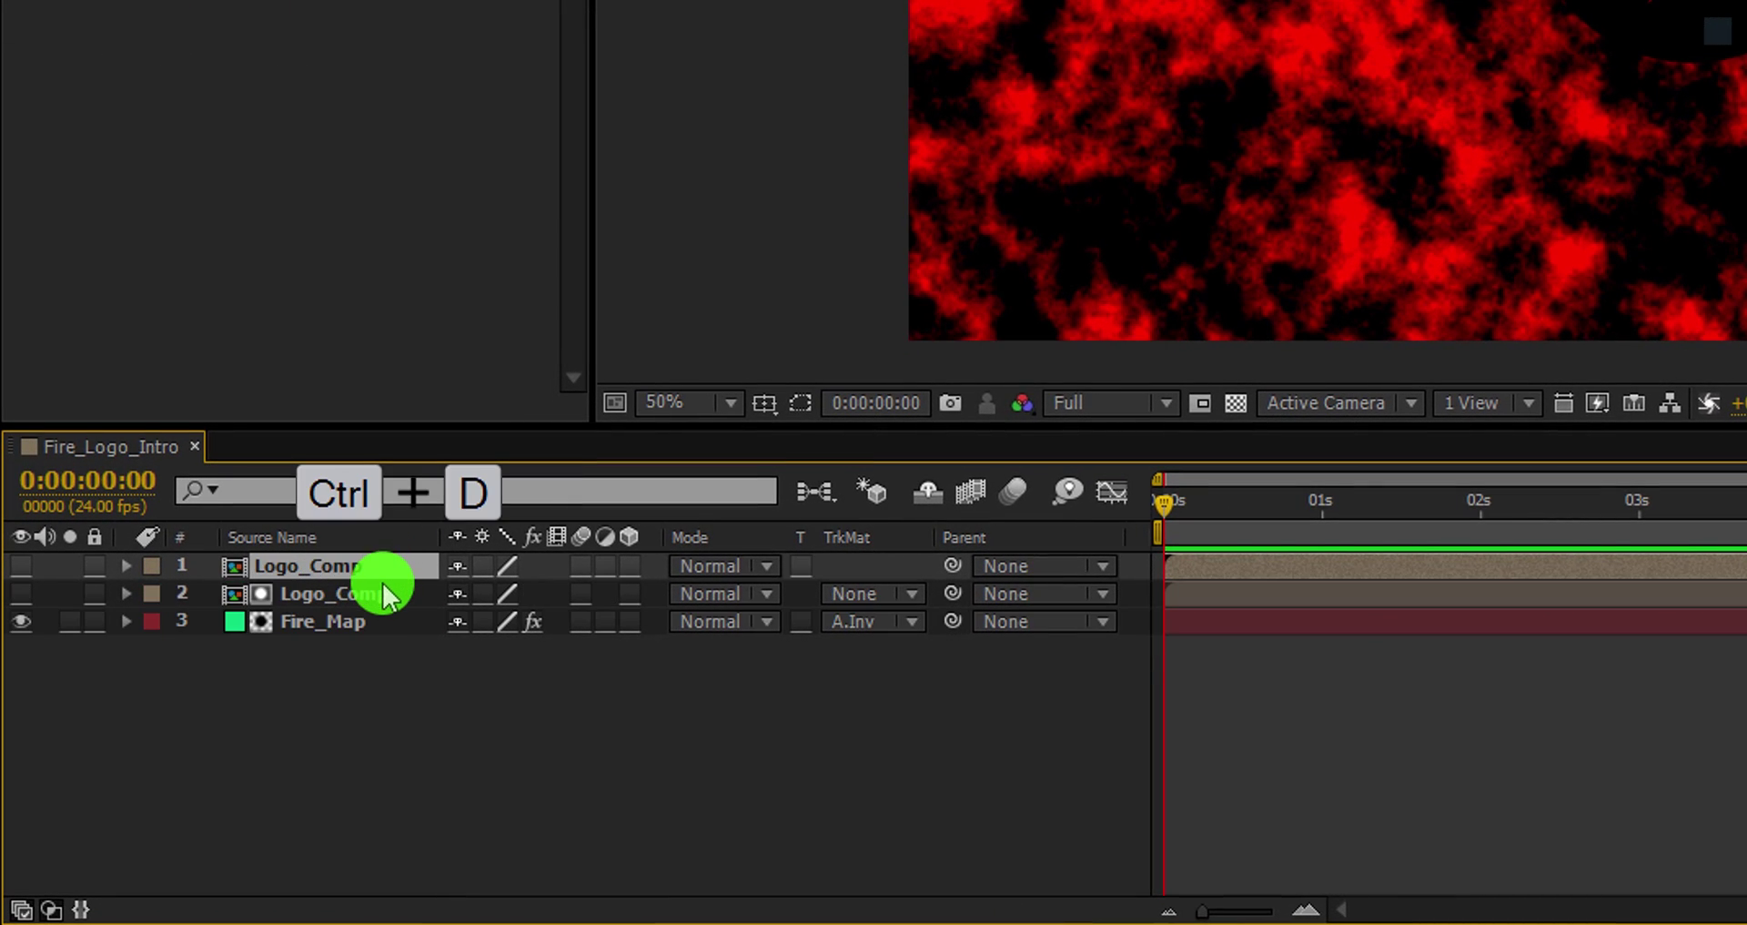
{"action": "left_click", "coordinate": [384, 592]}
{"action": "left_click", "coordinate": [386, 621]}
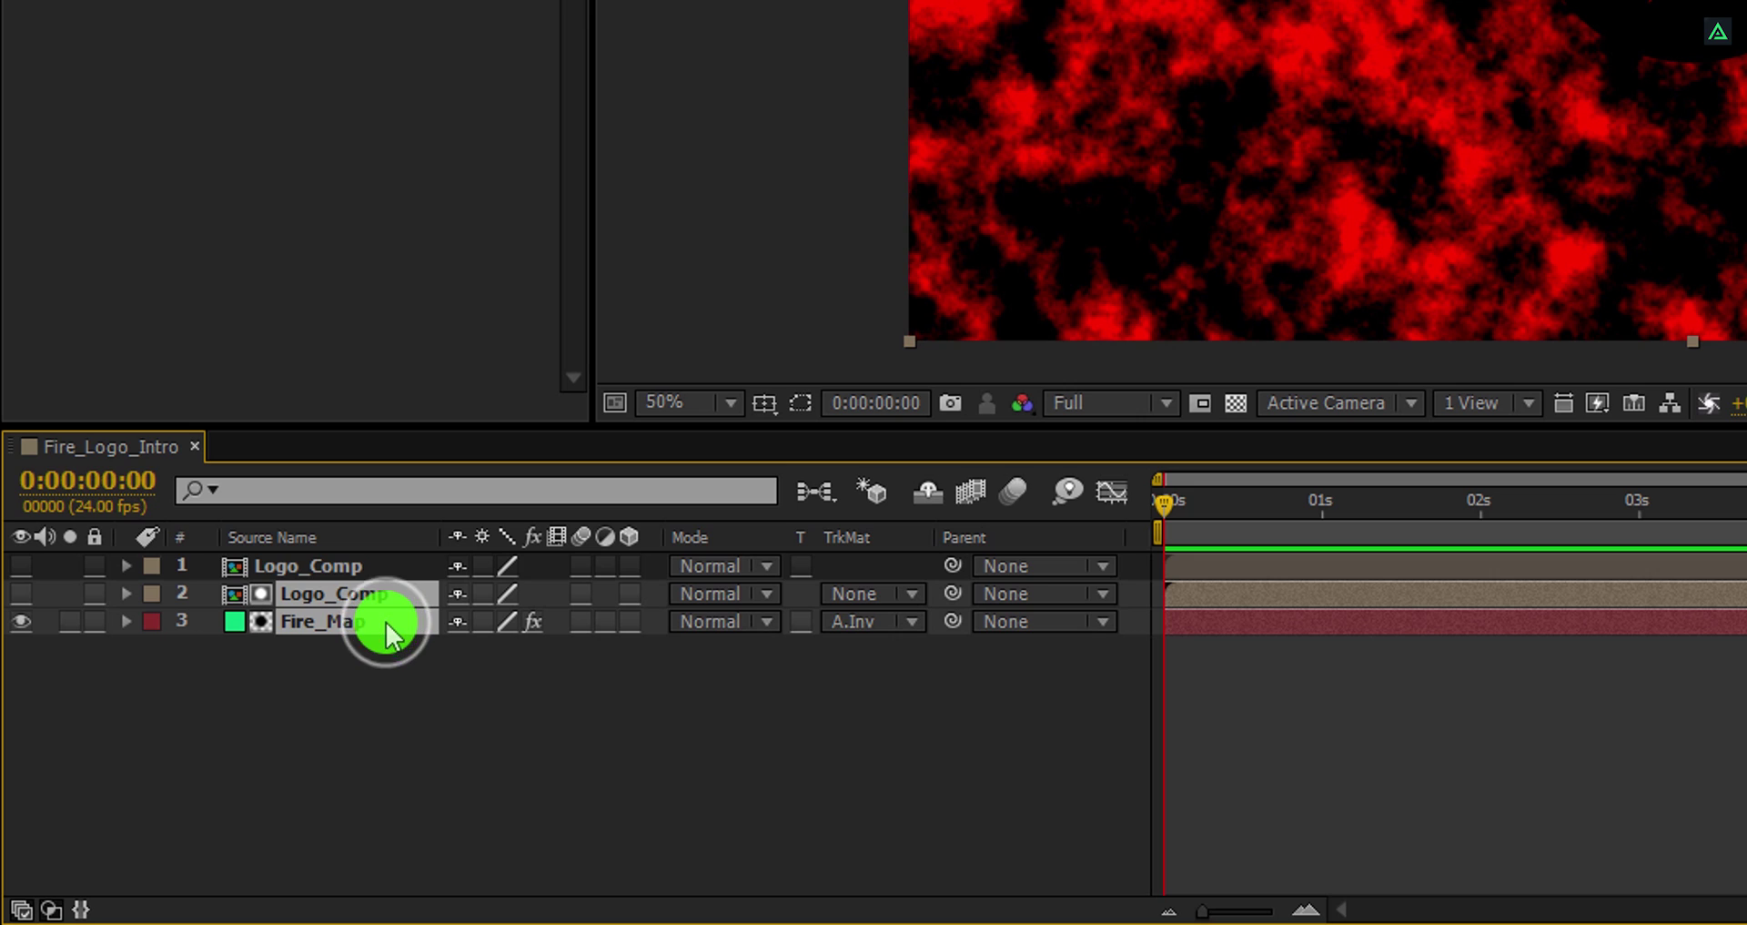
{"action": "right_click", "coordinate": [386, 622]}
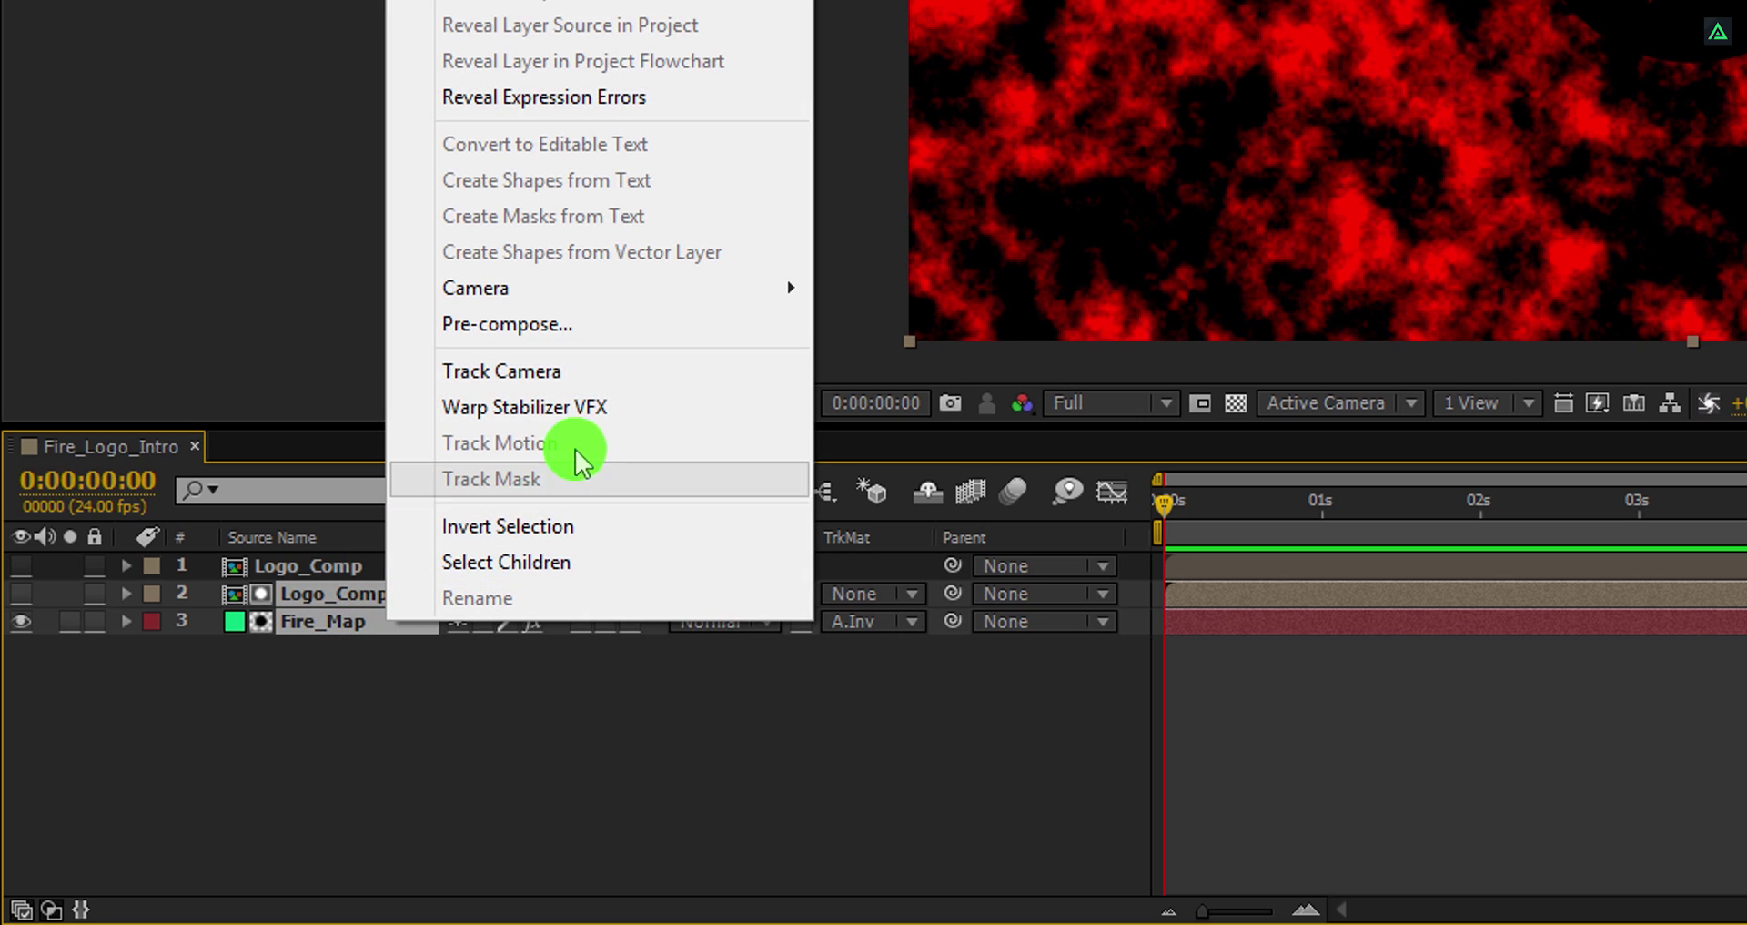
{"action": "left_click", "coordinate": [599, 337]}
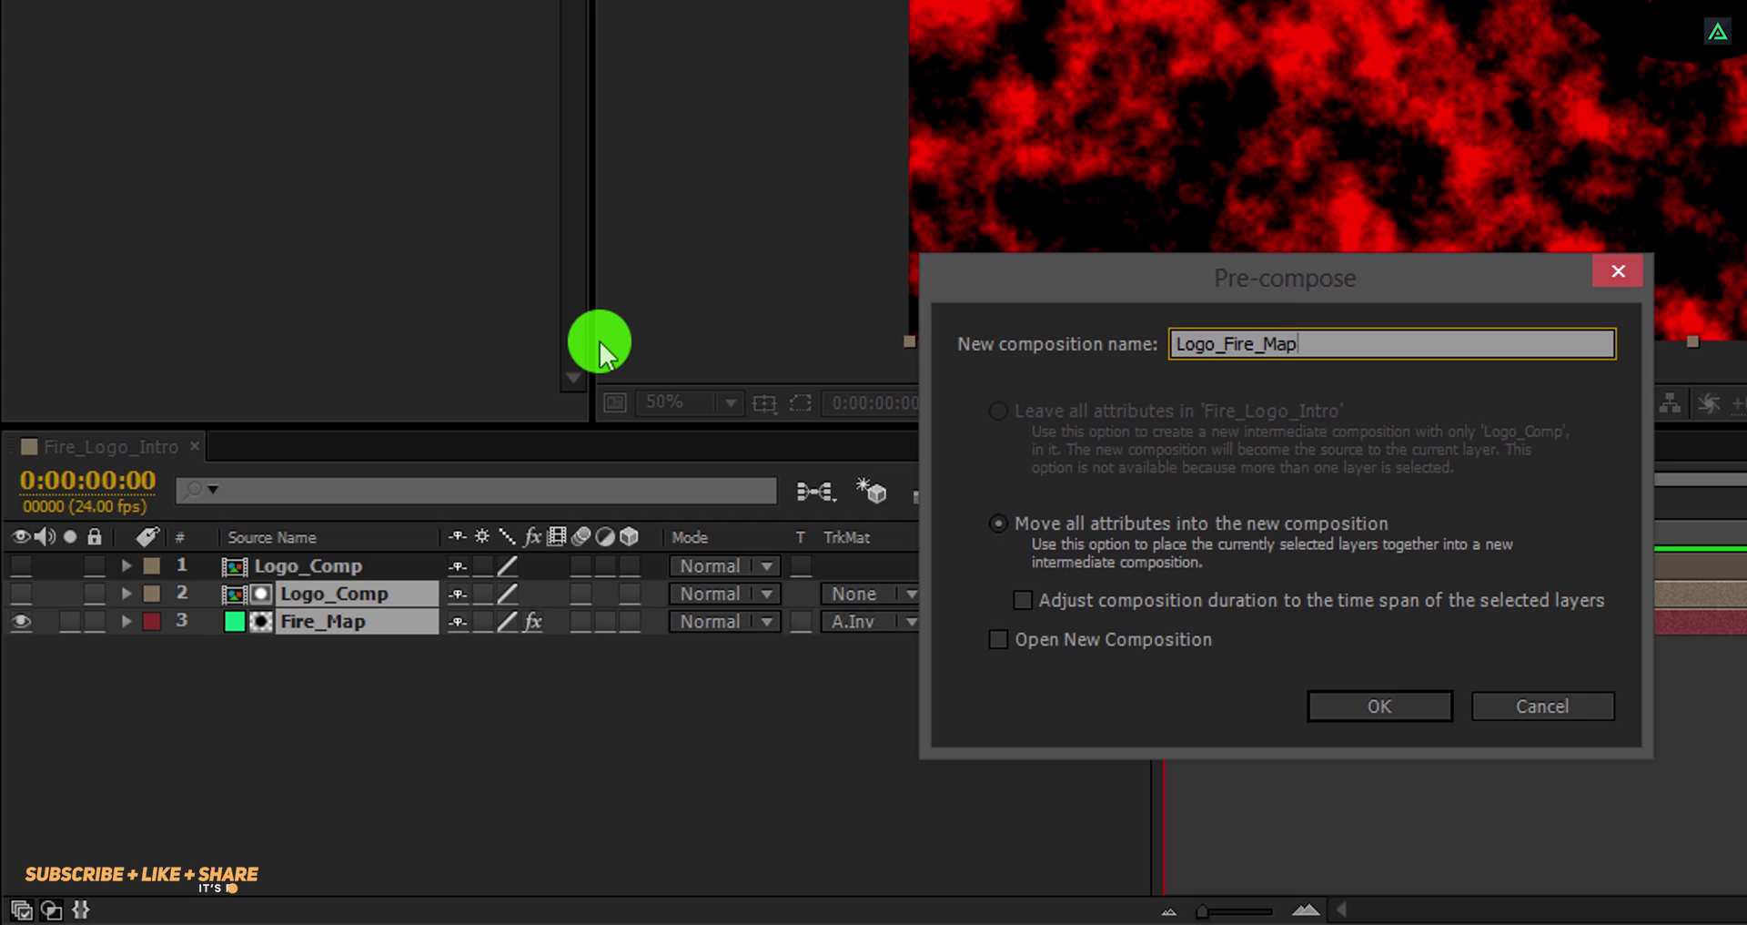
{"action": "left_click", "coordinate": [1359, 710]}
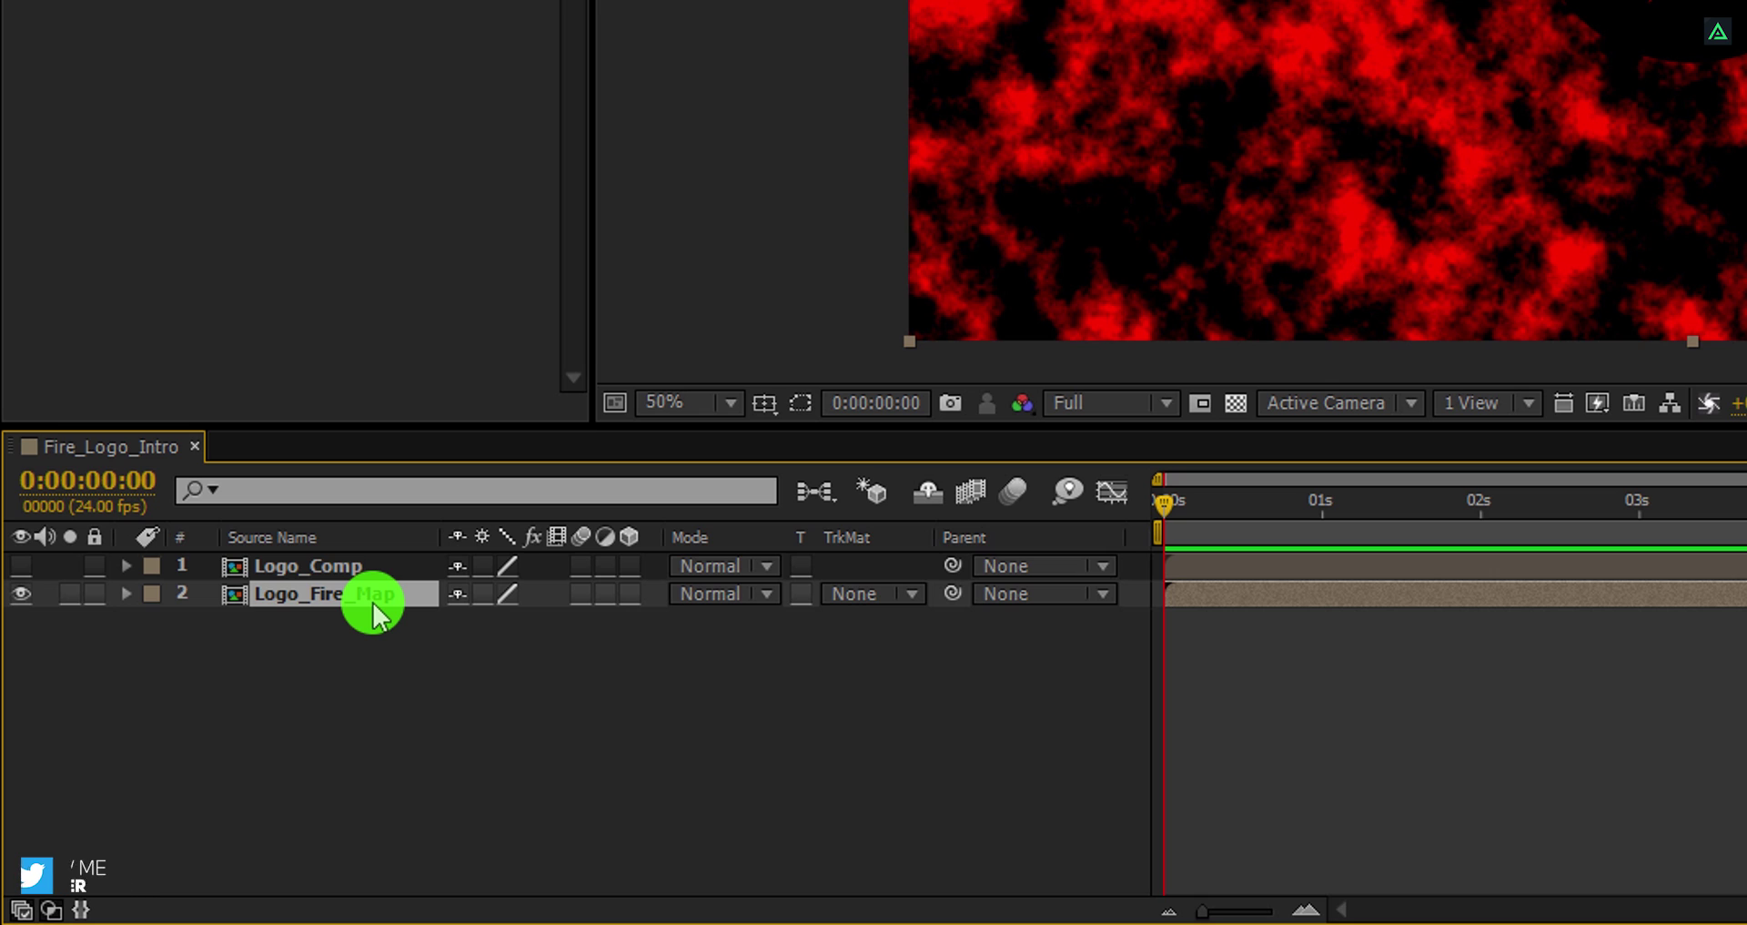
{"action": "left_click", "coordinate": [850, 593]}
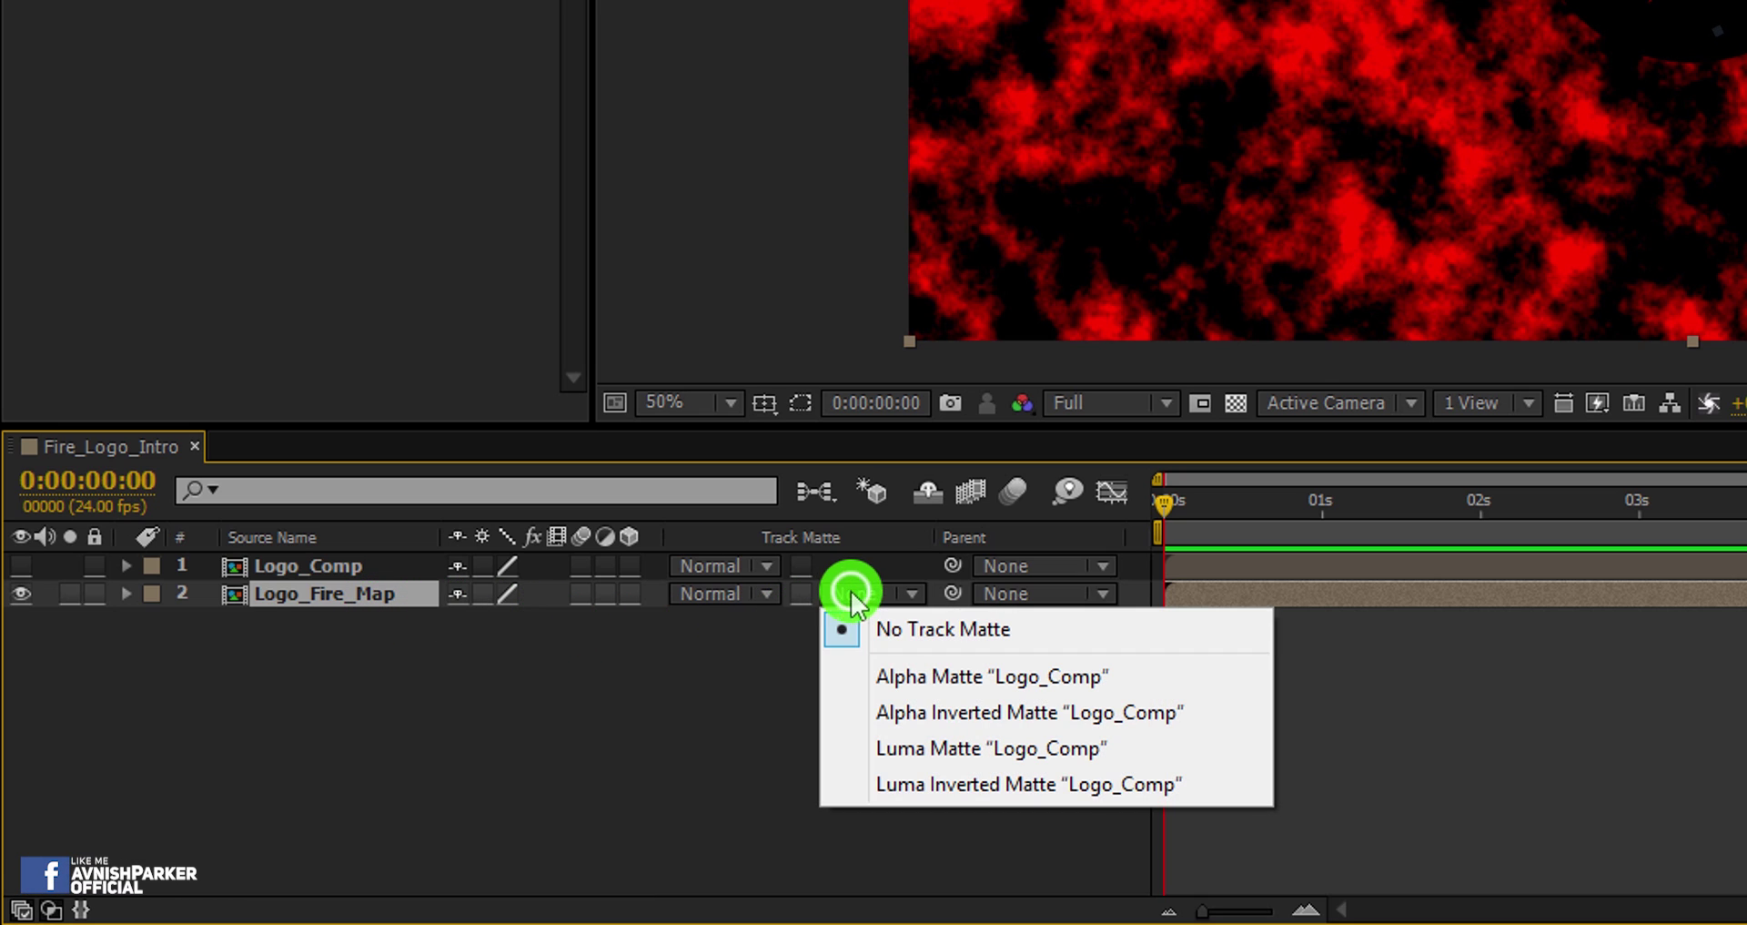
{"action": "left_click", "coordinate": [886, 676]}
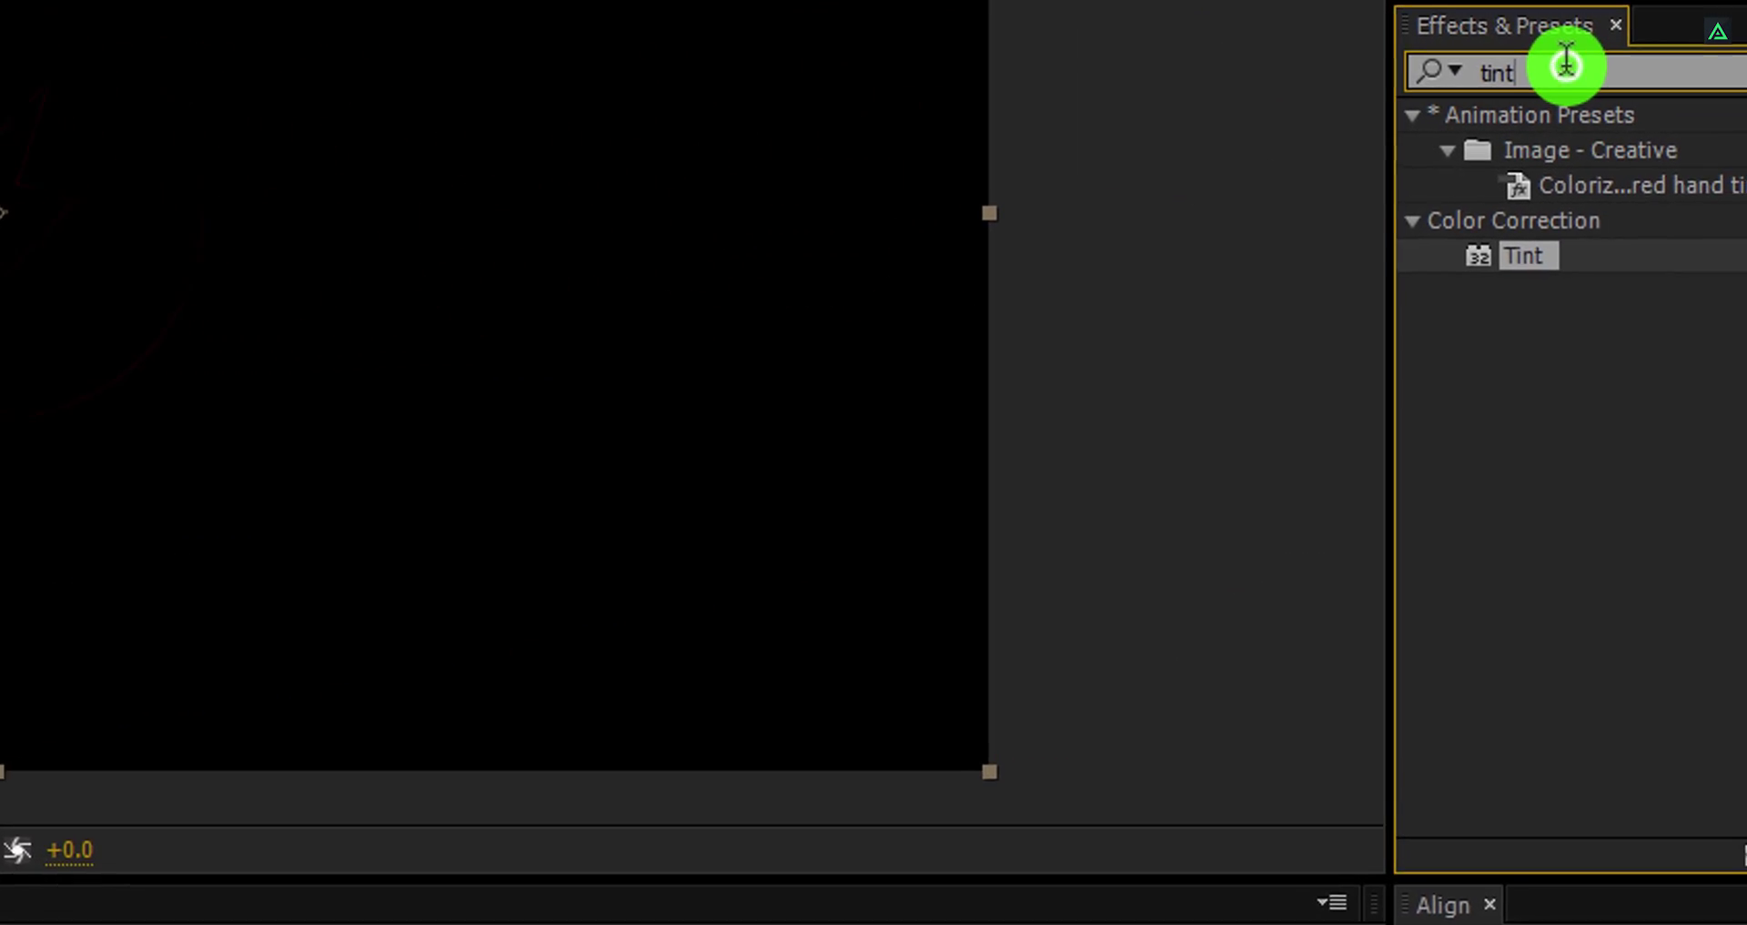
Apply Glow to Logo_Fire_Map with Glow Radius 35 and Glow Threshold 40%
{"action": "double_click", "coordinate": [1743, 68]}
{"action": "type", "text": "glow"}
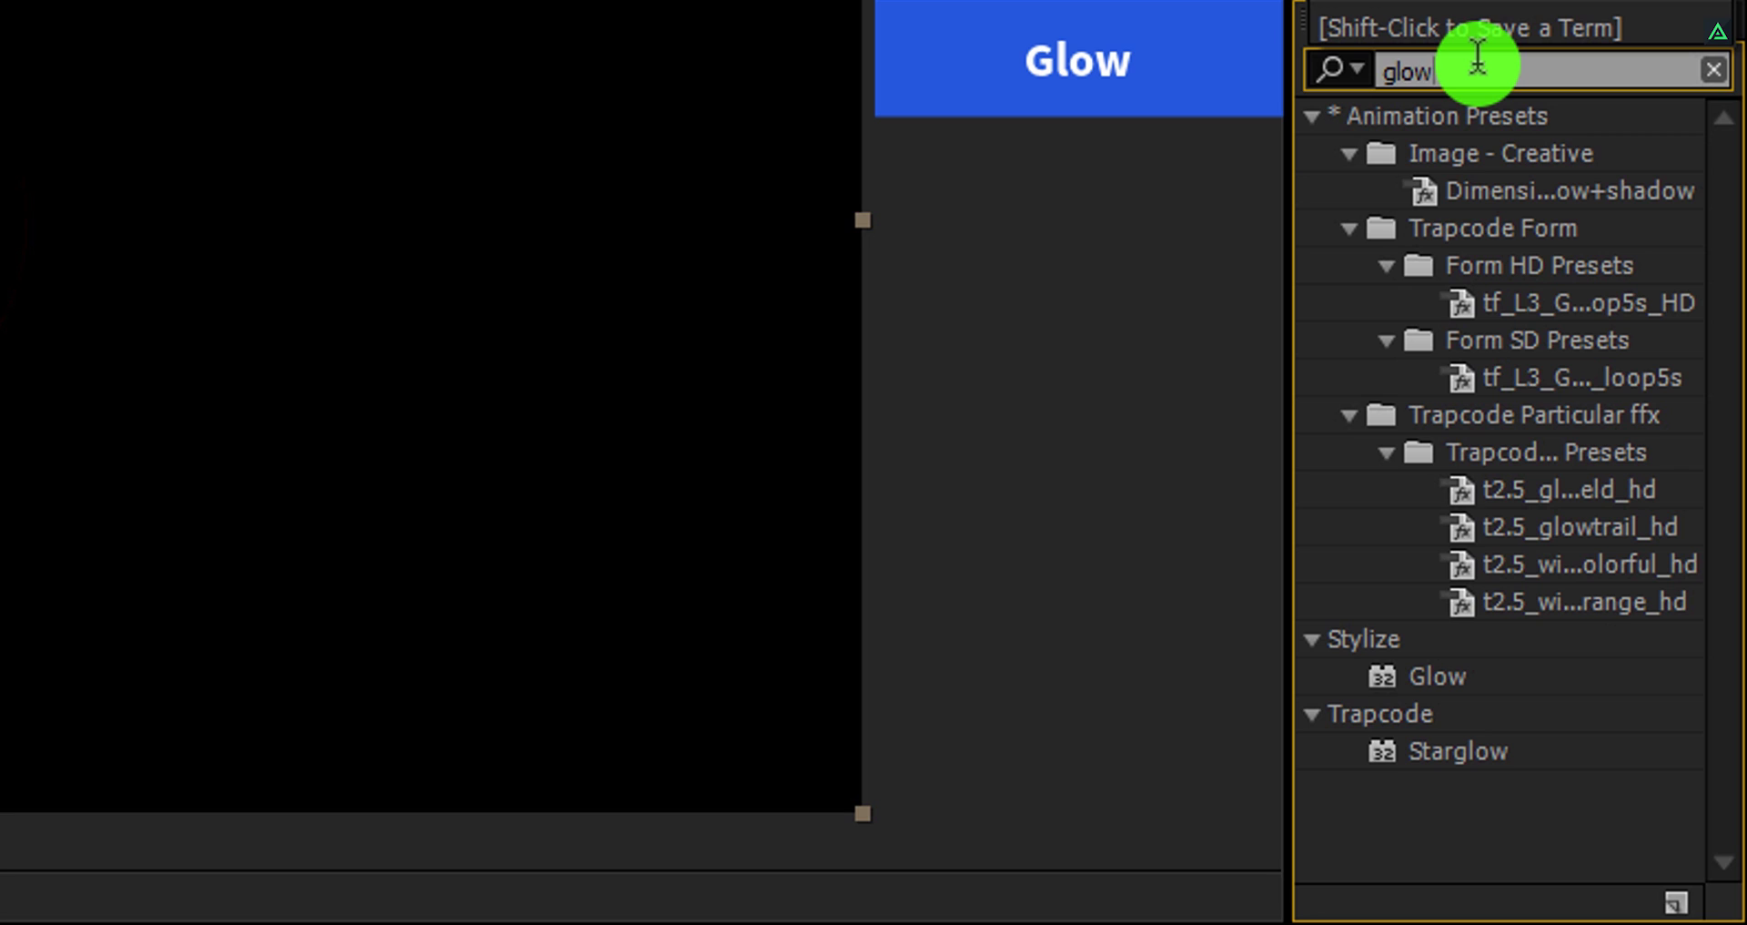
{"action": "double_click", "coordinate": [1413, 678]}
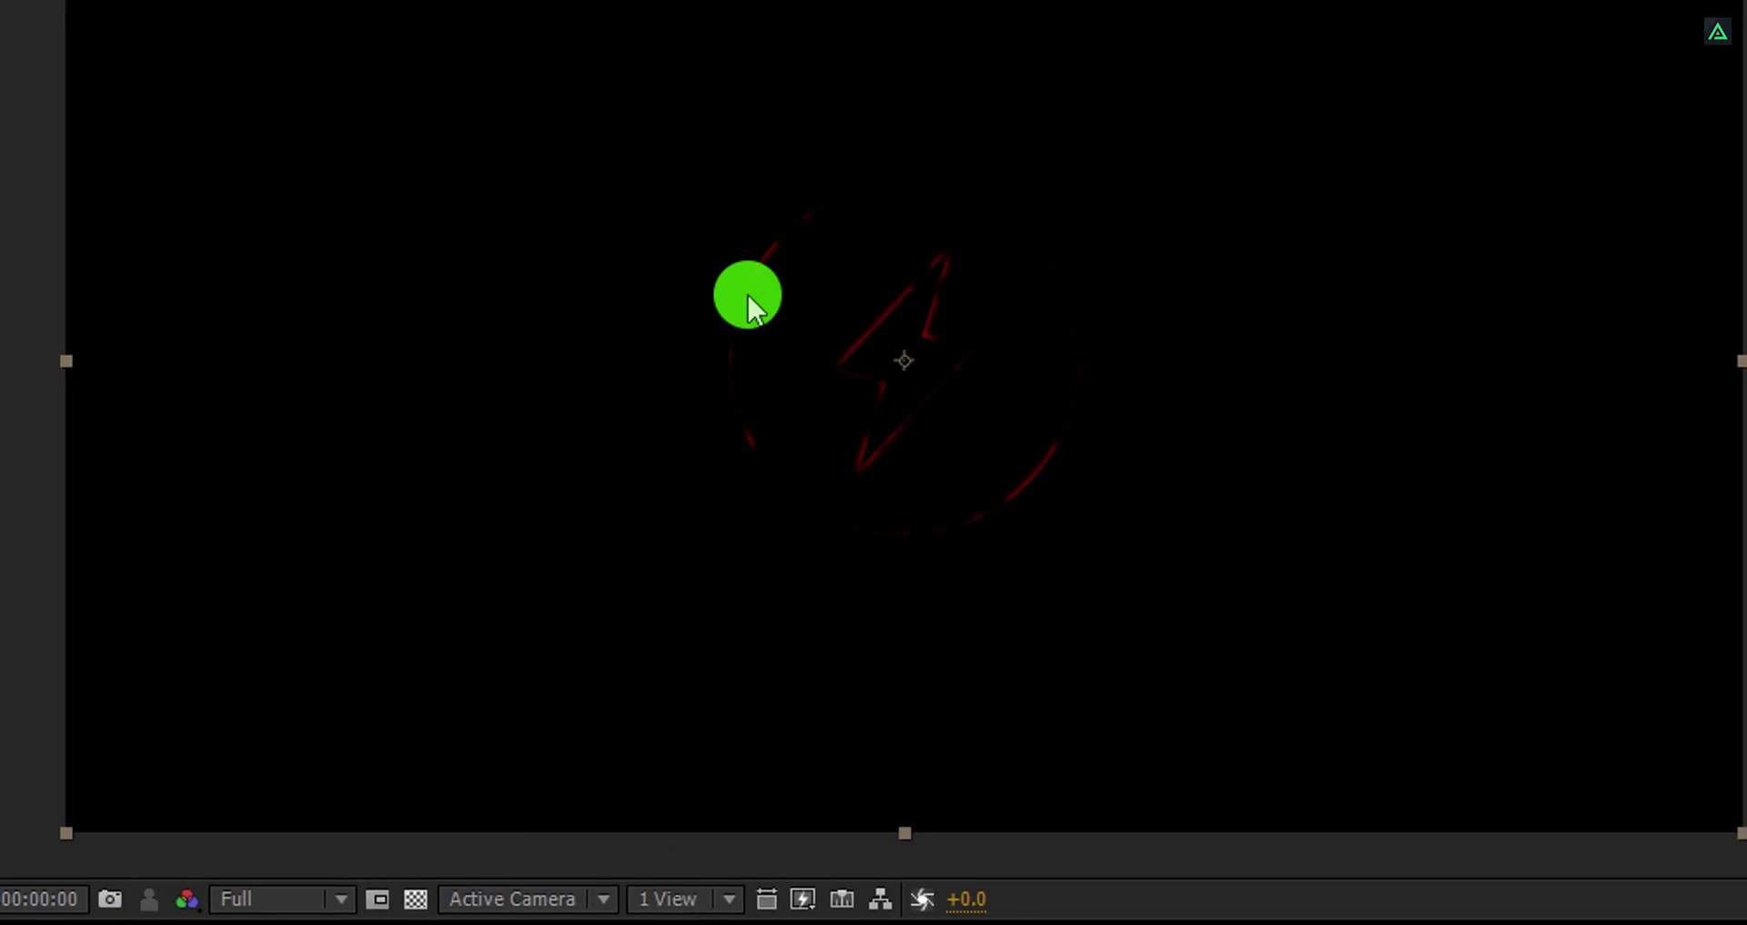
{"action": "left_click", "coordinate": [302, 84]}
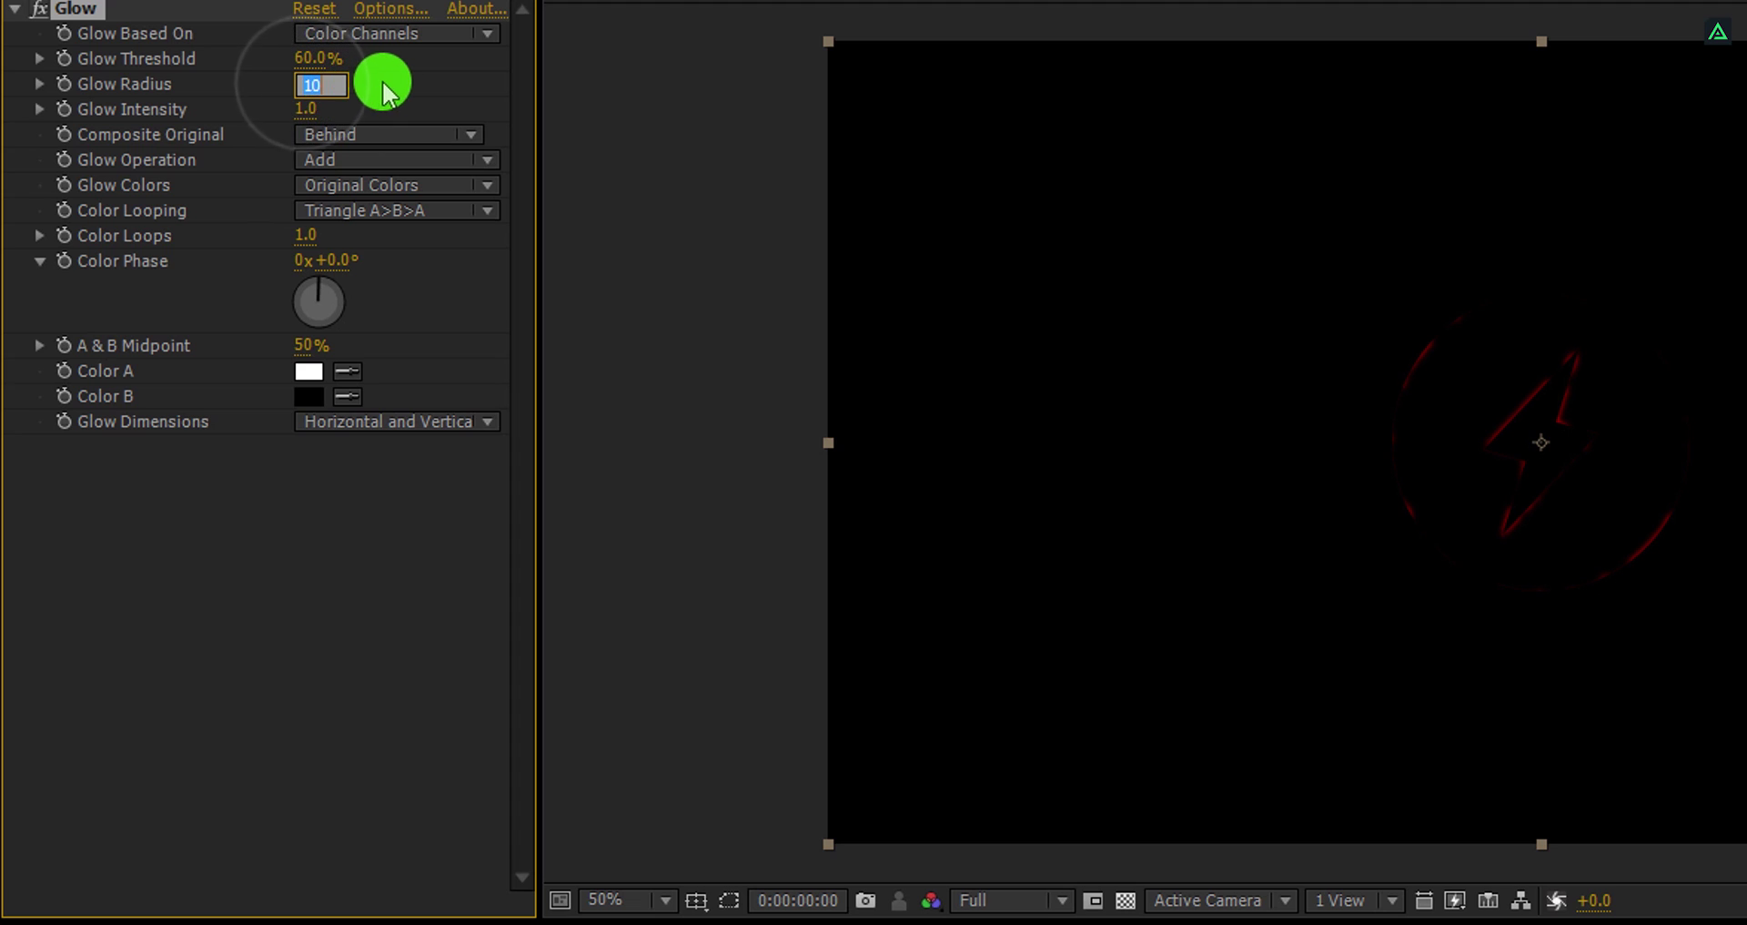
{"action": "type", "text": "35"}
{"action": "key", "text": "Return"}
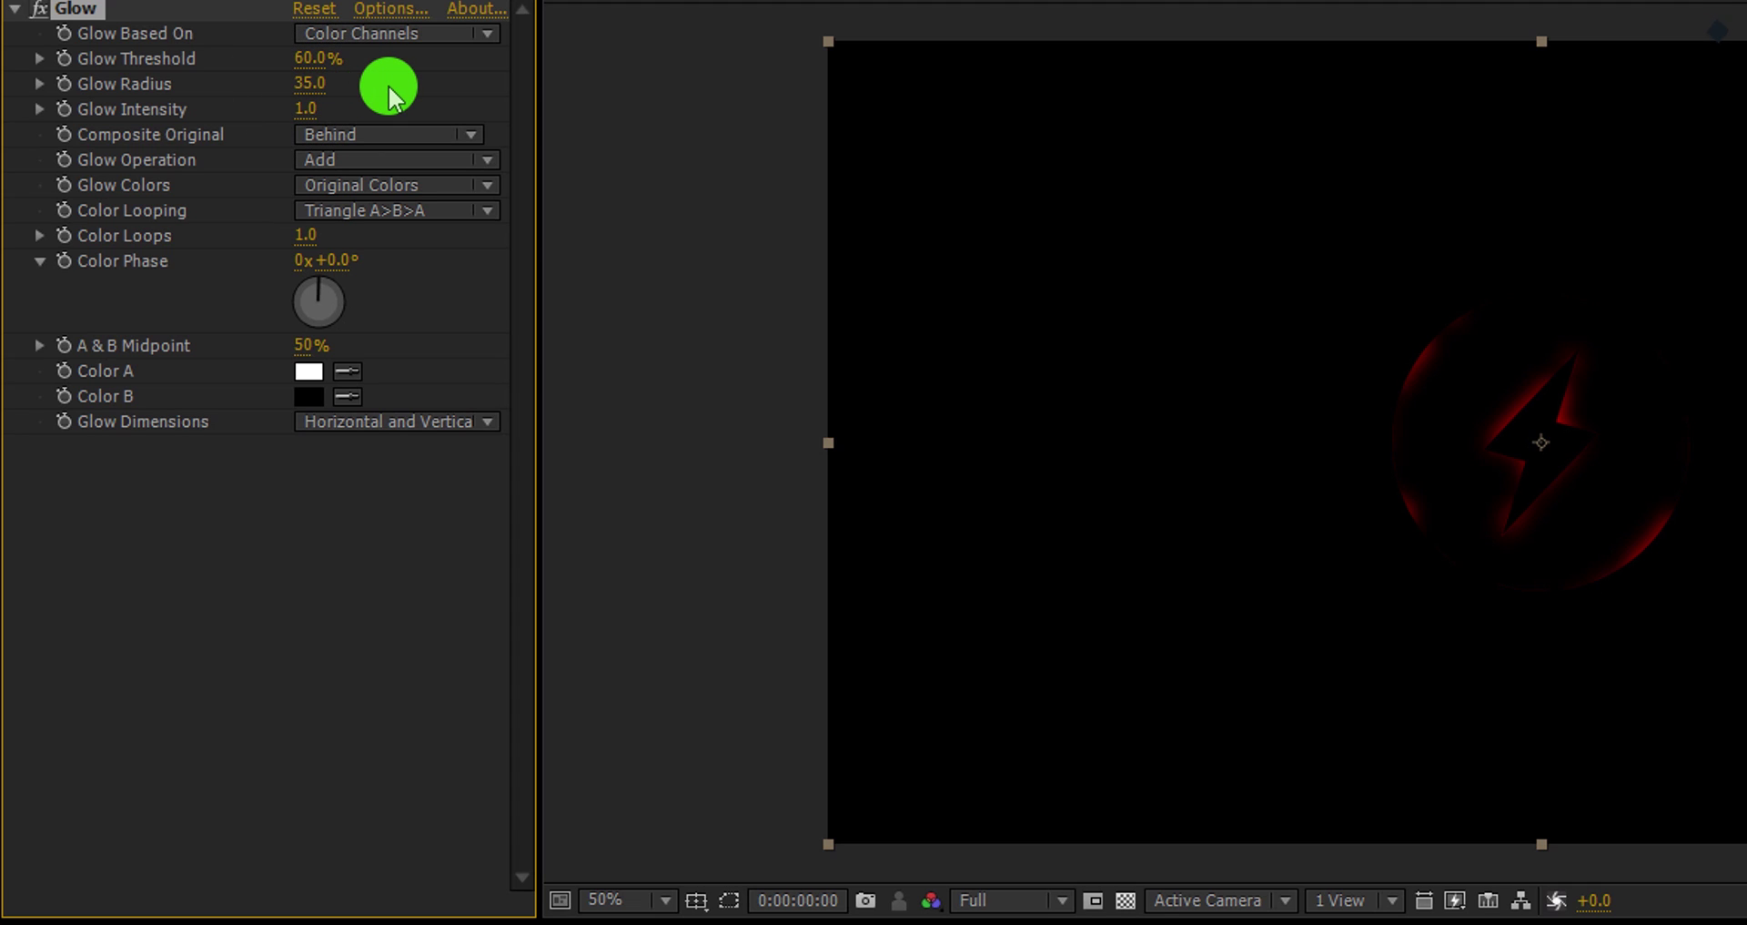
{"action": "left_click", "coordinate": [312, 59]}
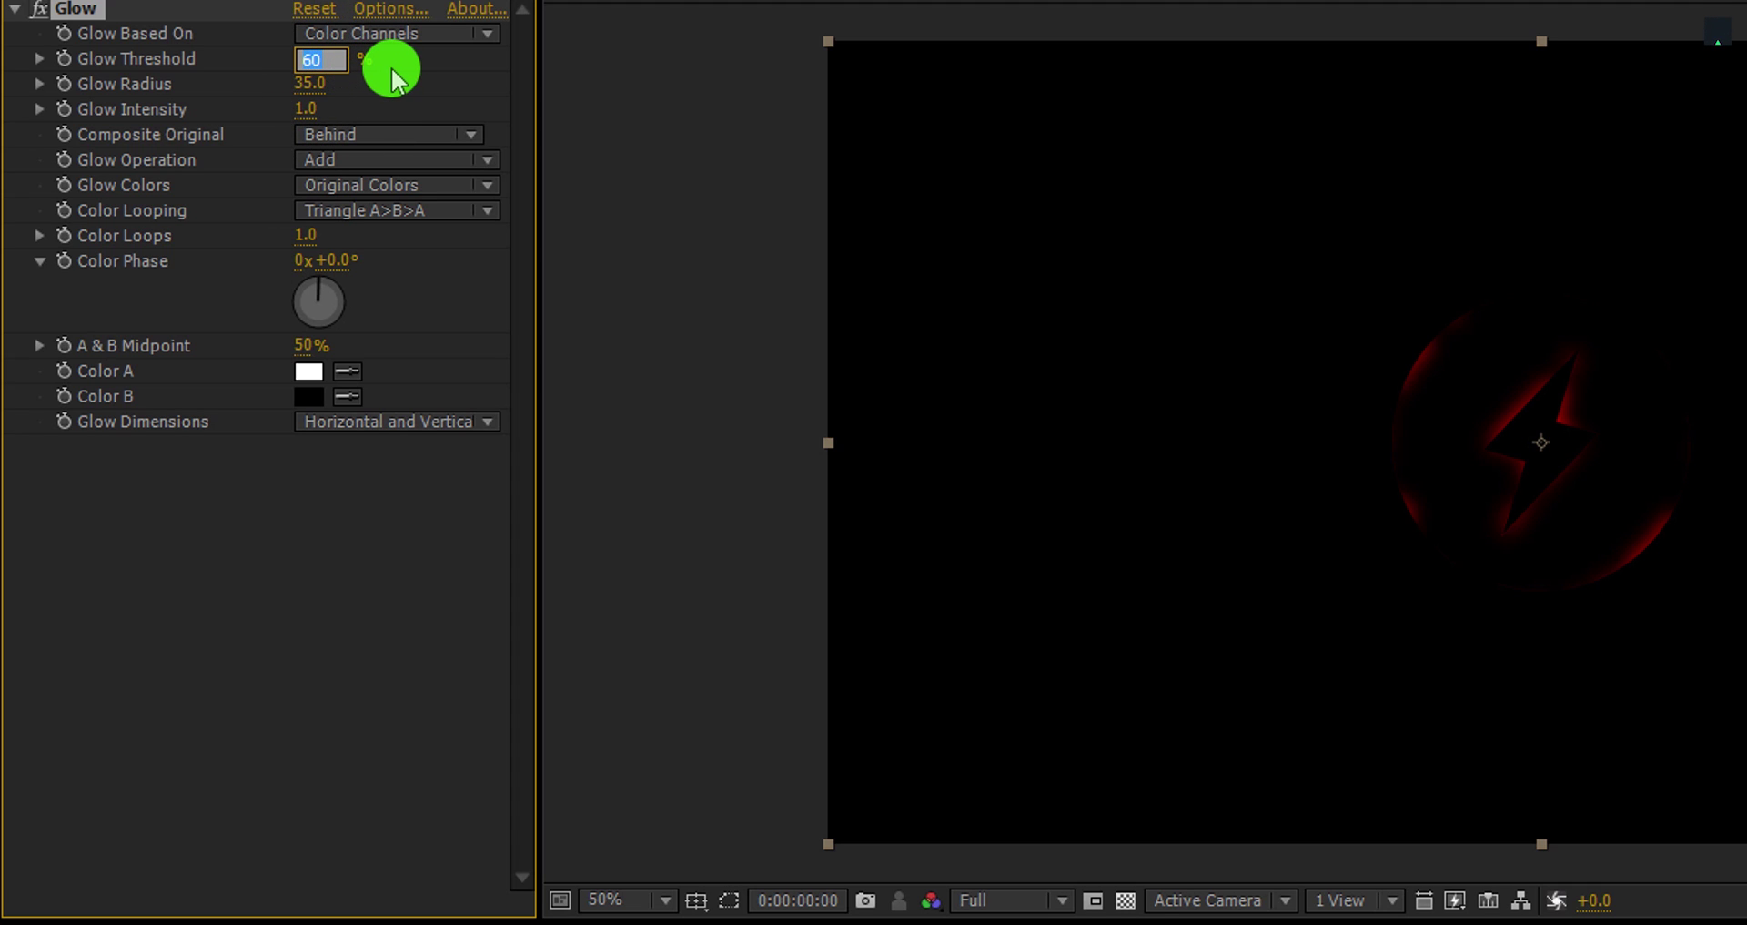
{"action": "type", "text": "40"}
{"action": "key", "text": "Return"}
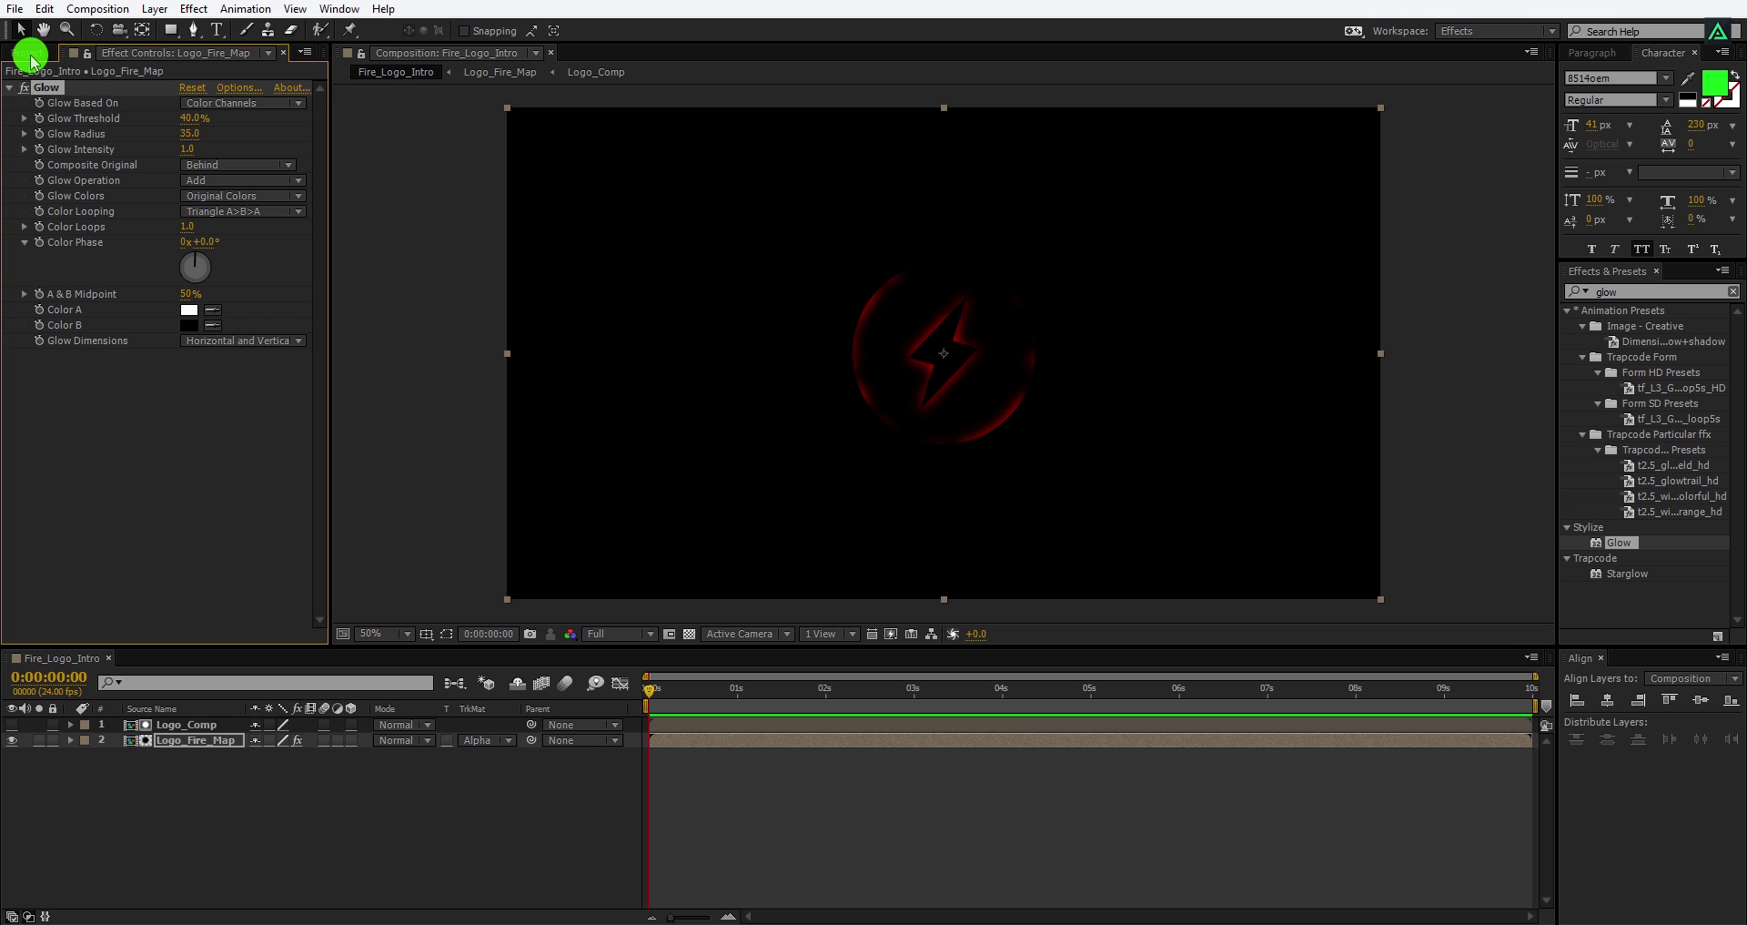
Add Texture - Pixels.jpg as the bottom layer and scale it to 25%
{"action": "left_click", "coordinate": [32, 57]}
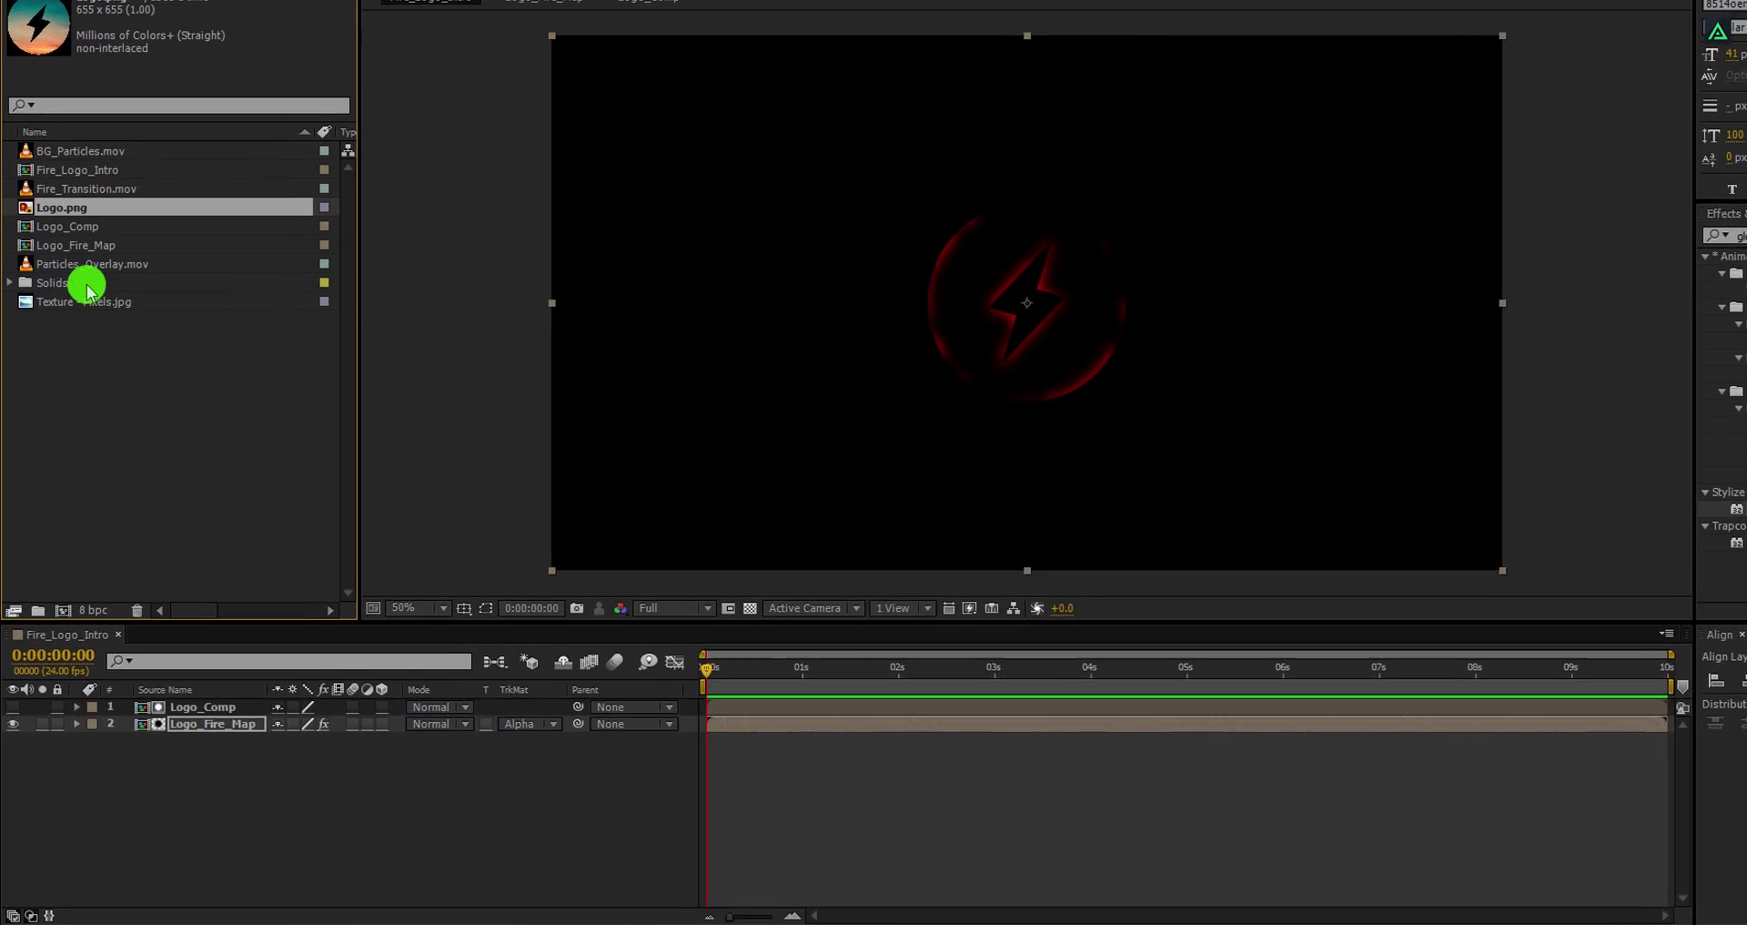
{"action": "left_click_drag", "start_coordinate": [88, 299], "coordinate": [239, 754]}
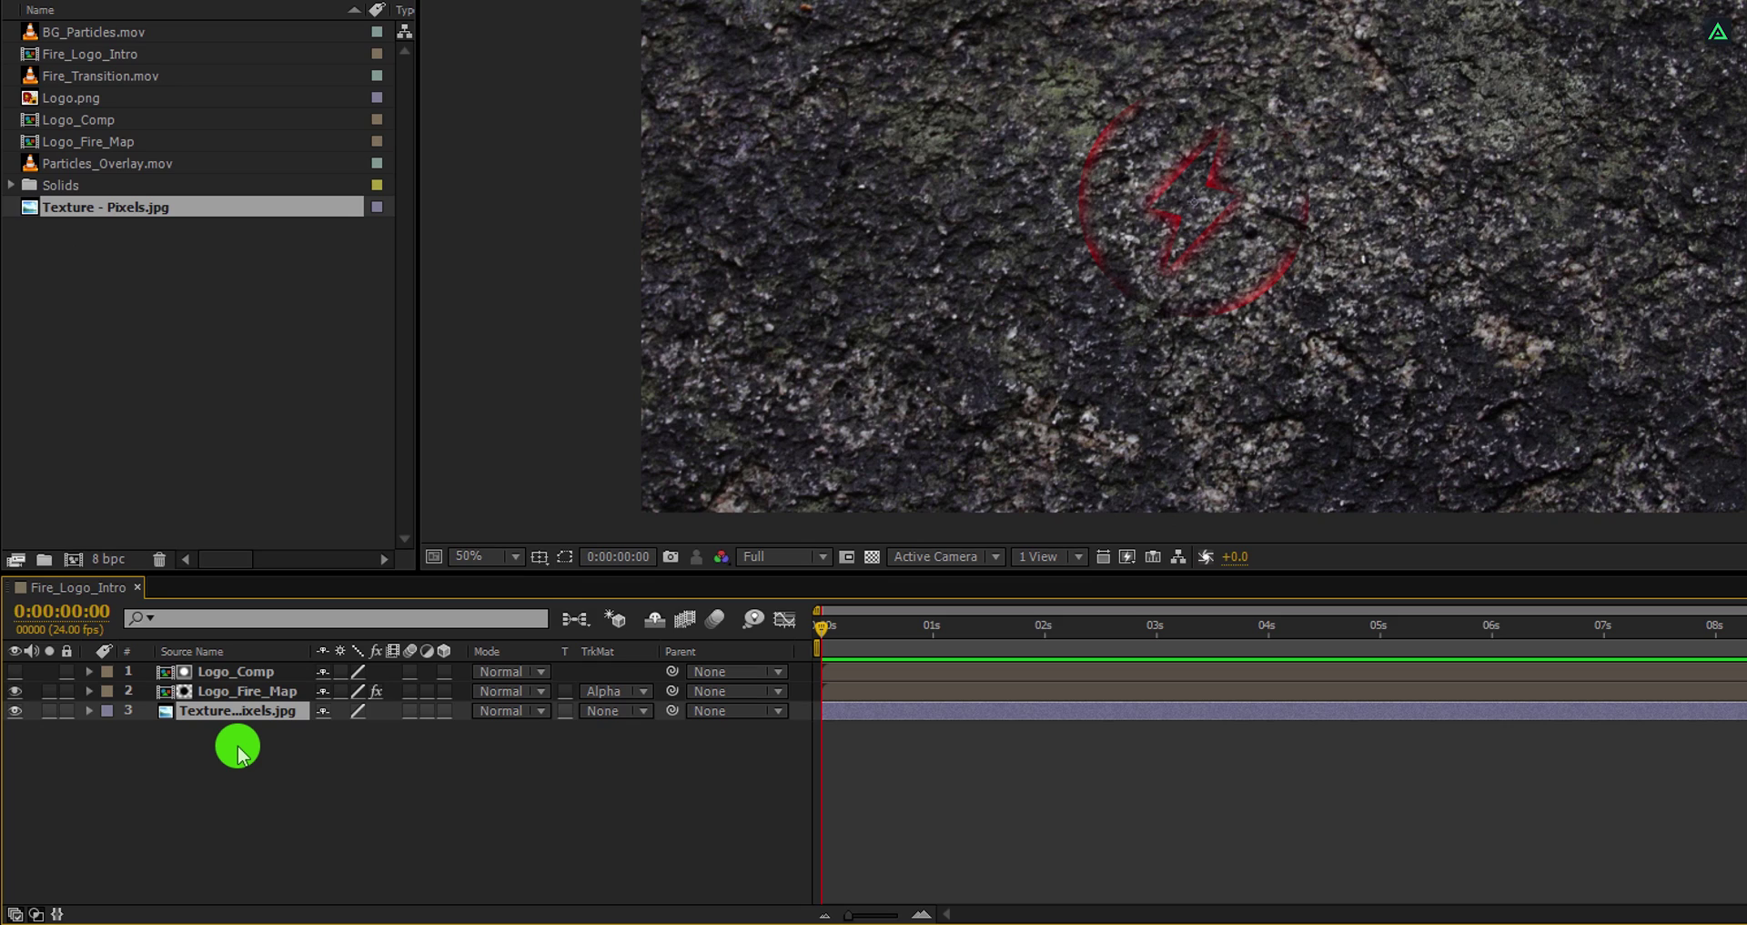
{"action": "key", "text": "s"}
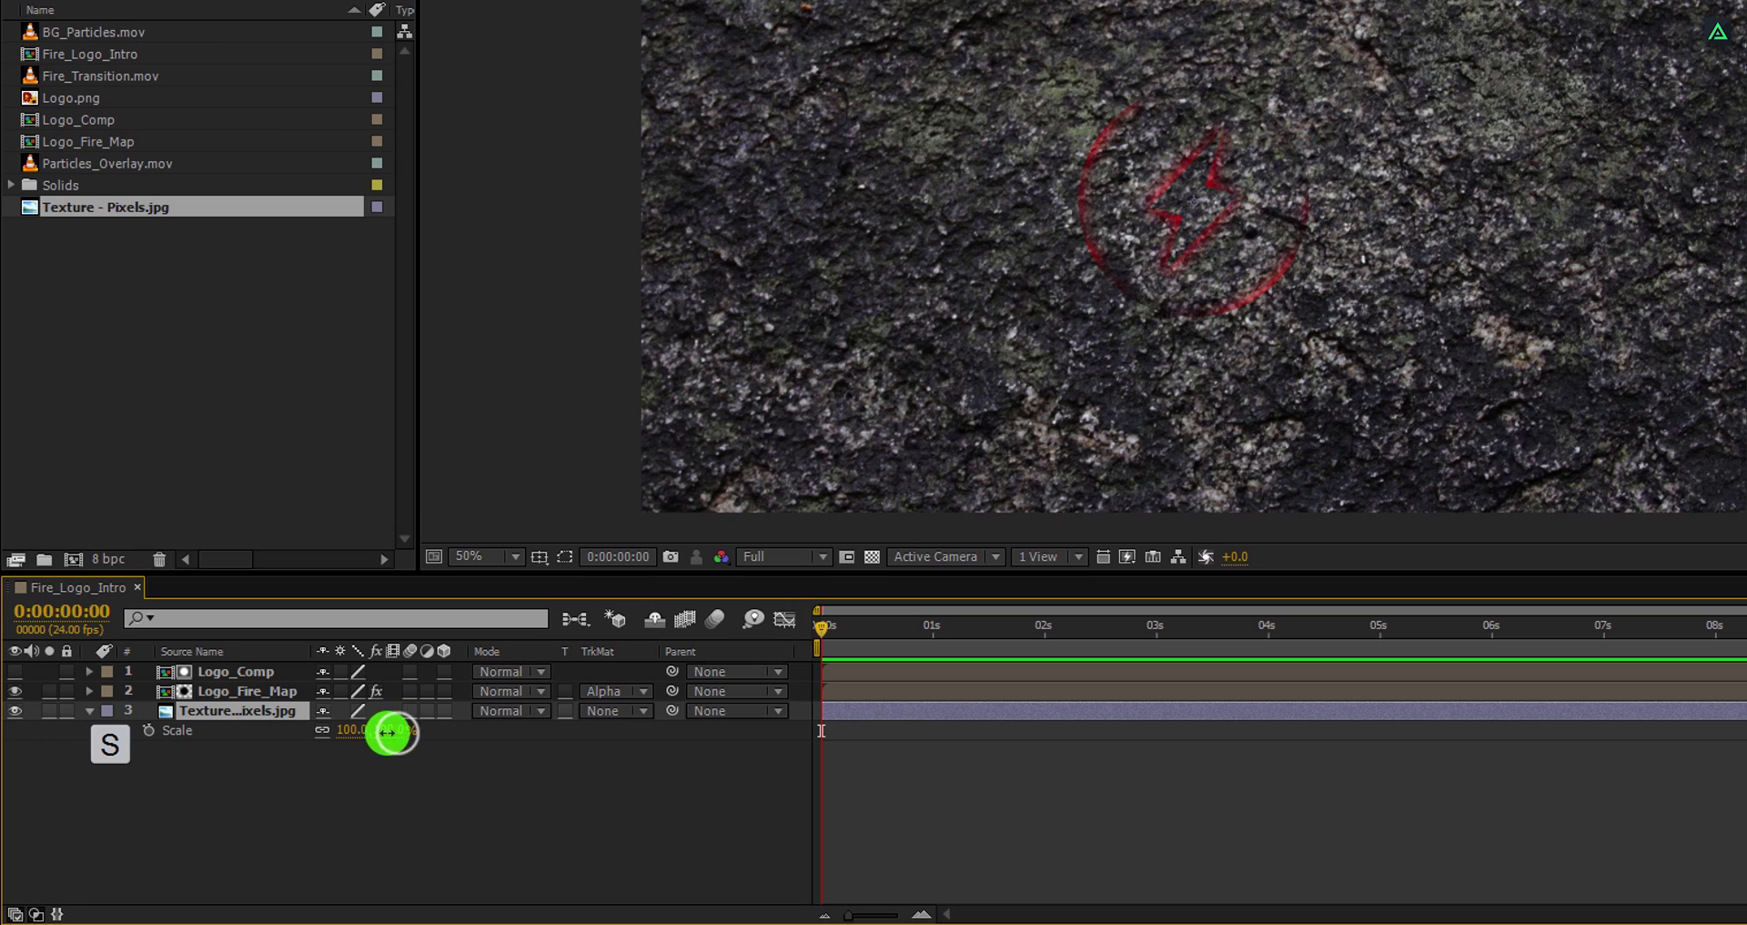
{"action": "left_click_drag", "start_coordinate": [388, 732], "coordinate": [323, 752]}
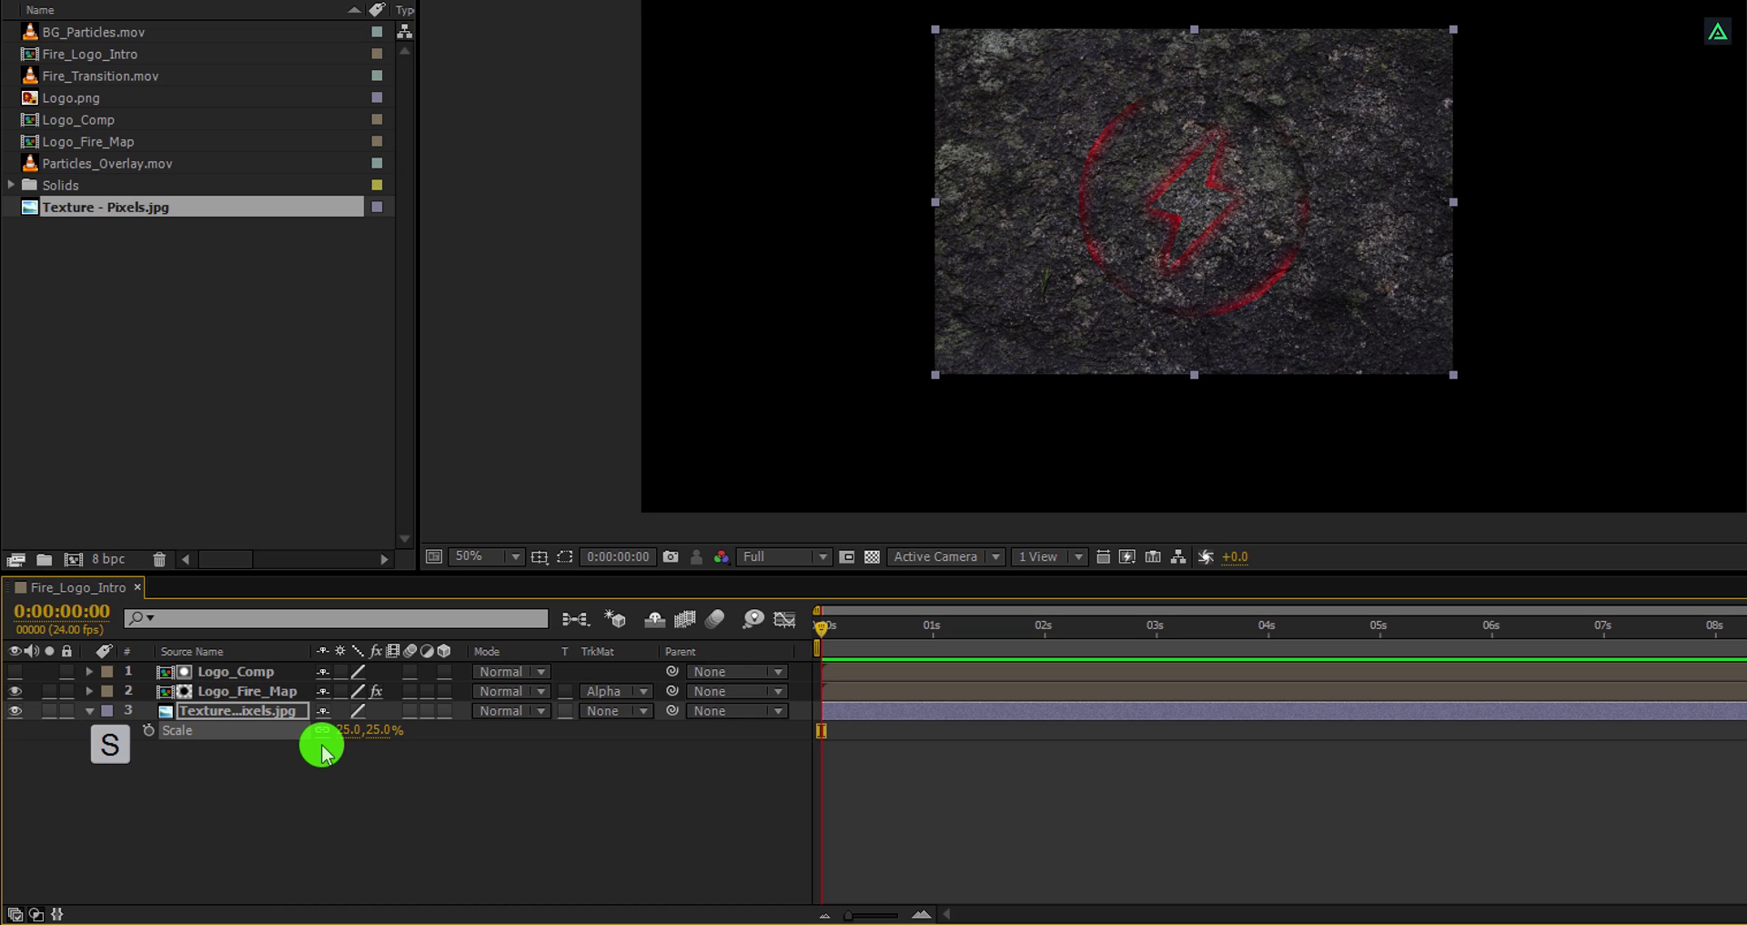
Duplicate Logo_Comp below Logo_Fire_Map and Alpha Matte the texture layer to it
{"action": "left_click", "coordinate": [249, 670]}
{"action": "key", "text": "ctrl+d"}
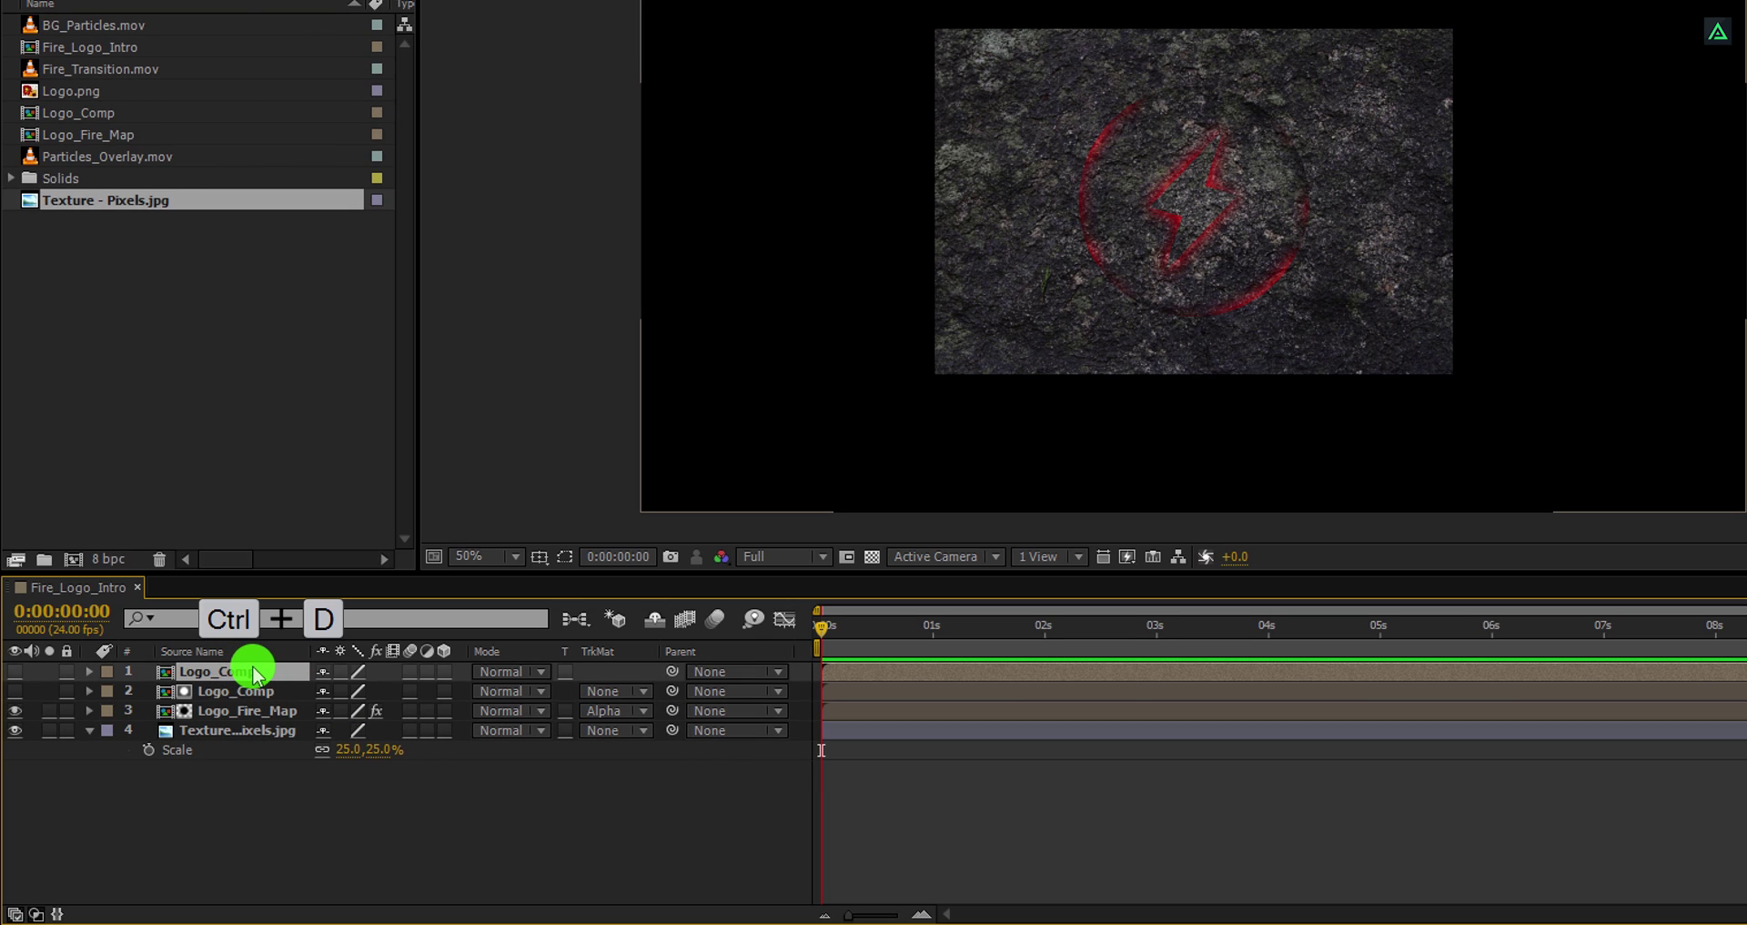
{"action": "left_click_drag", "start_coordinate": [253, 697], "coordinate": [246, 719]}
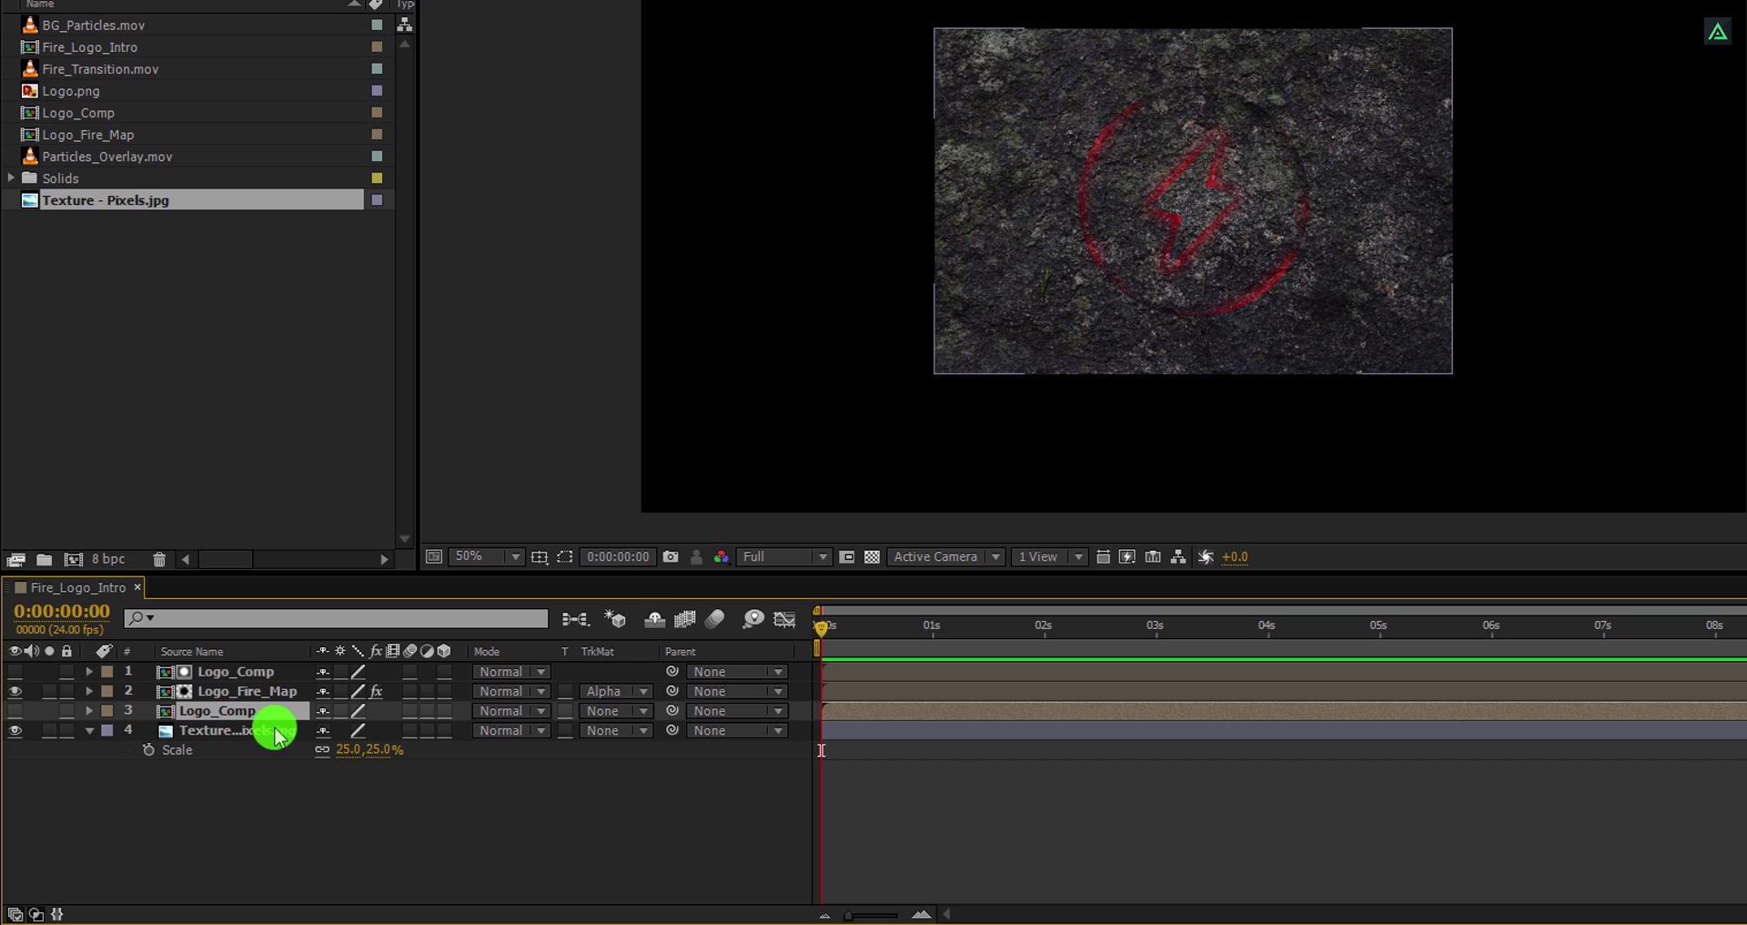
{"action": "left_click", "coordinate": [594, 730]}
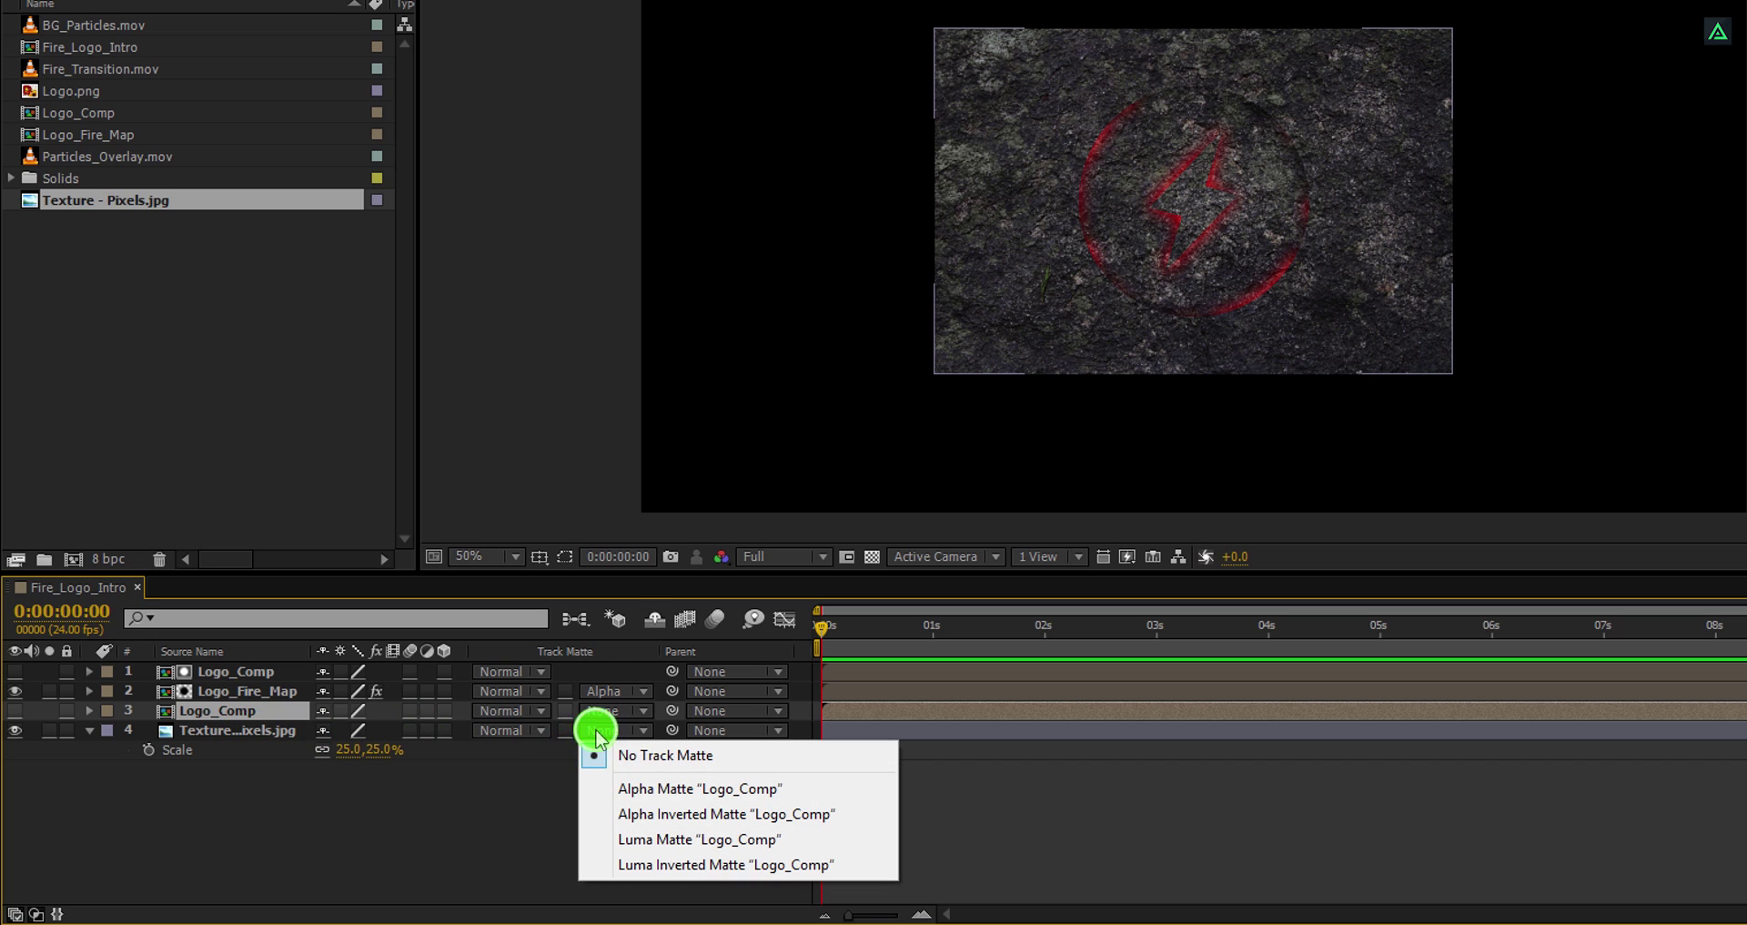
{"action": "left_click", "coordinate": [614, 781]}
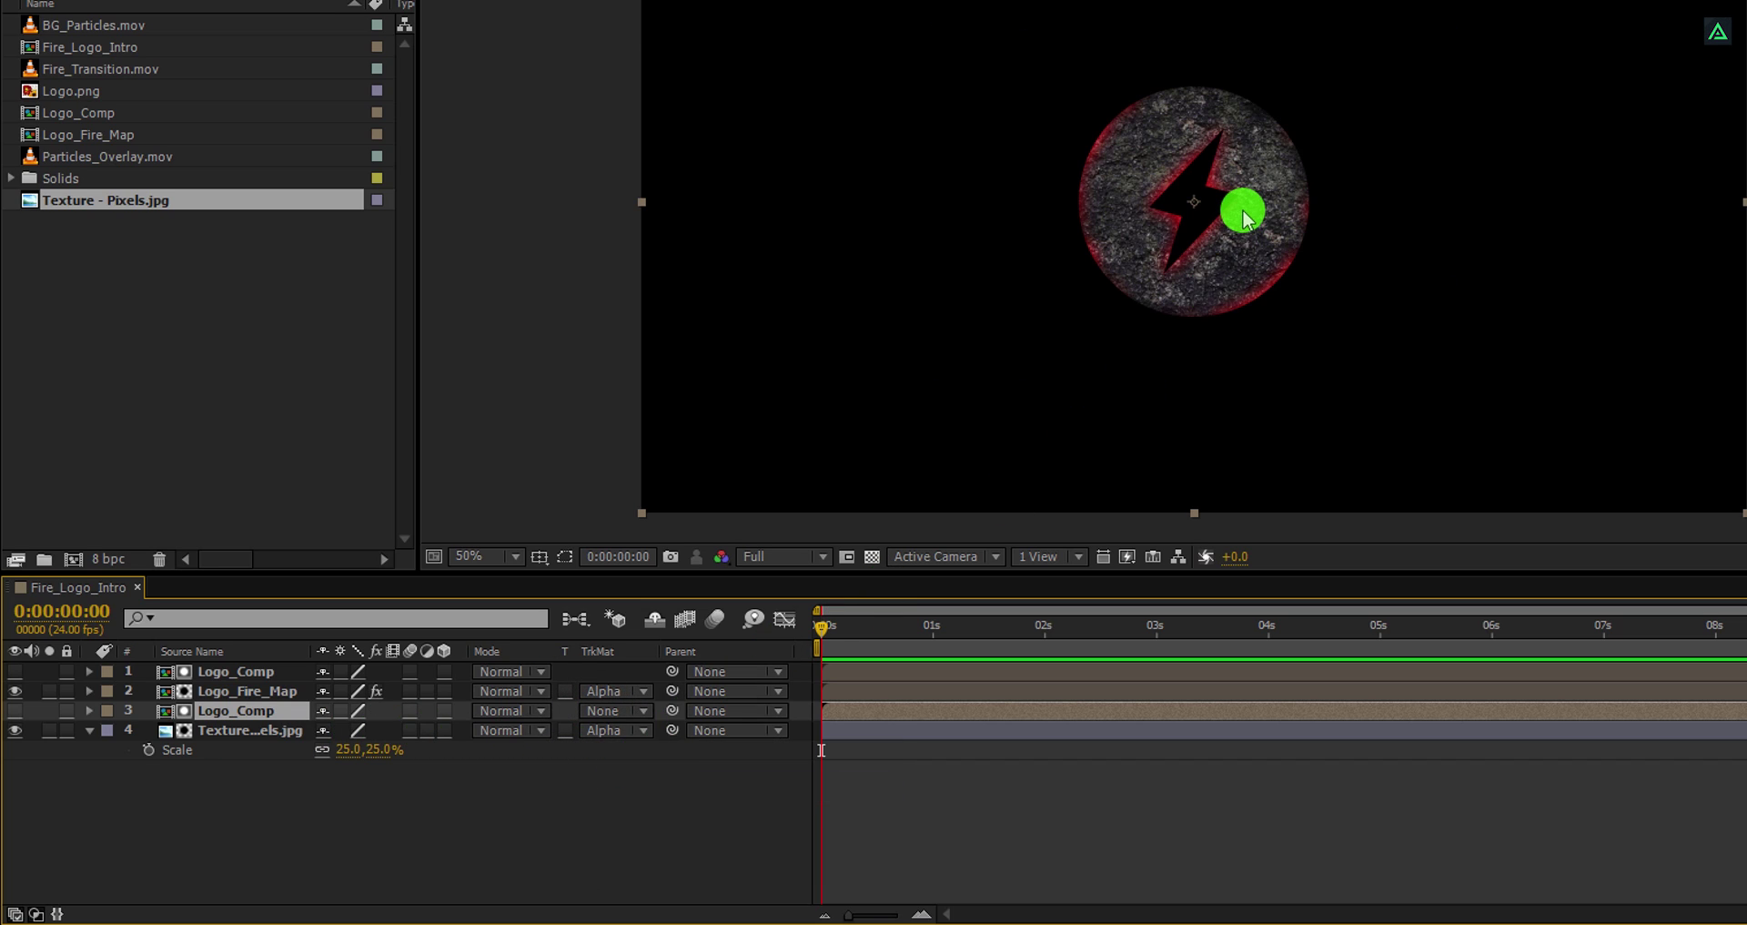
Raise Logo_Fire_Map's Glow Radius to 65
{"action": "scroll", "coordinate": [1243, 211], "scroll_direction": "up", "scroll_amount": 2}
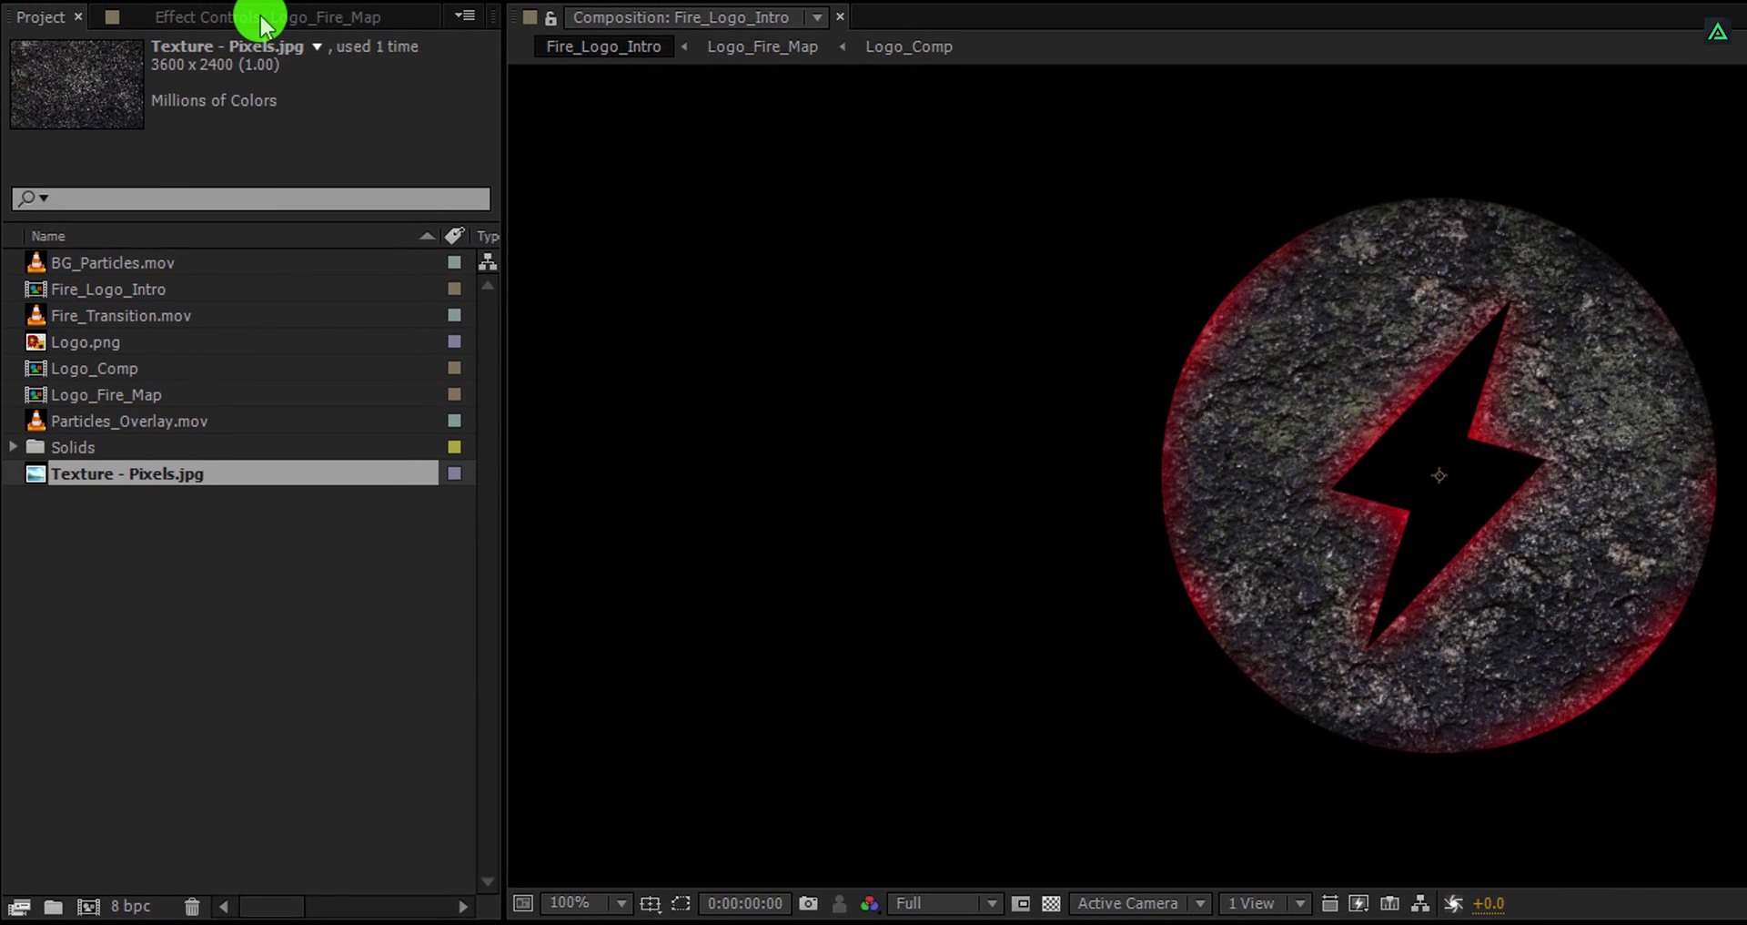
{"action": "left_click", "coordinate": [258, 20]}
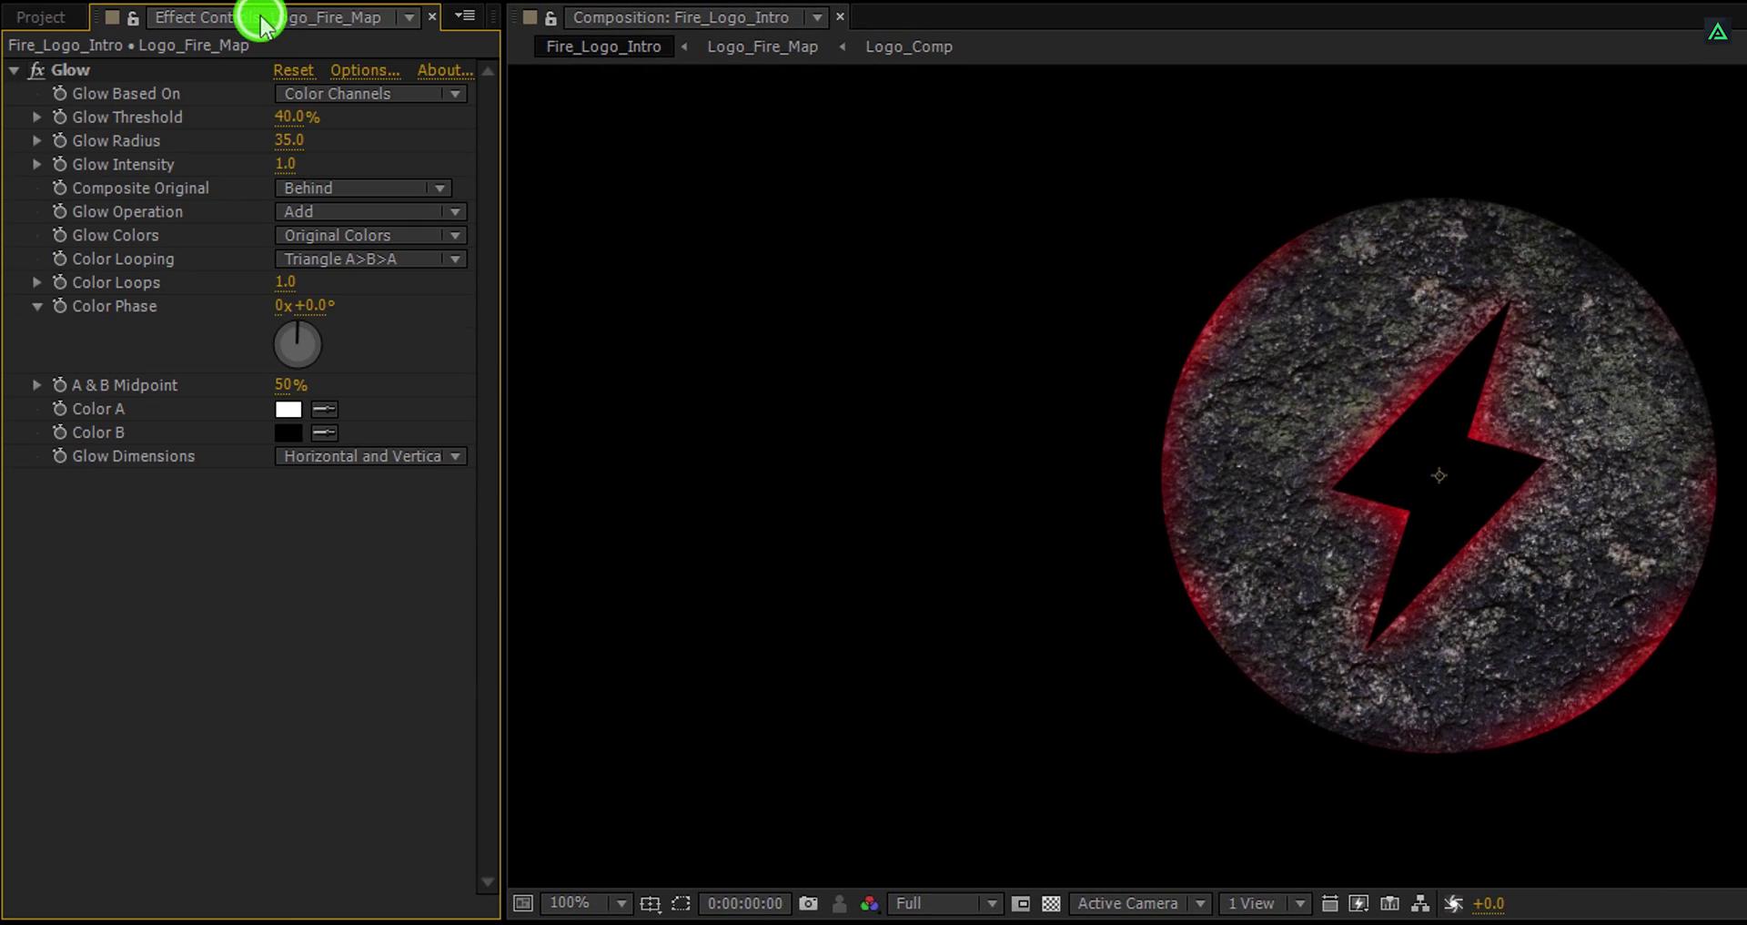
{"action": "left_click_drag", "start_coordinate": [289, 138], "coordinate": [326, 132]}
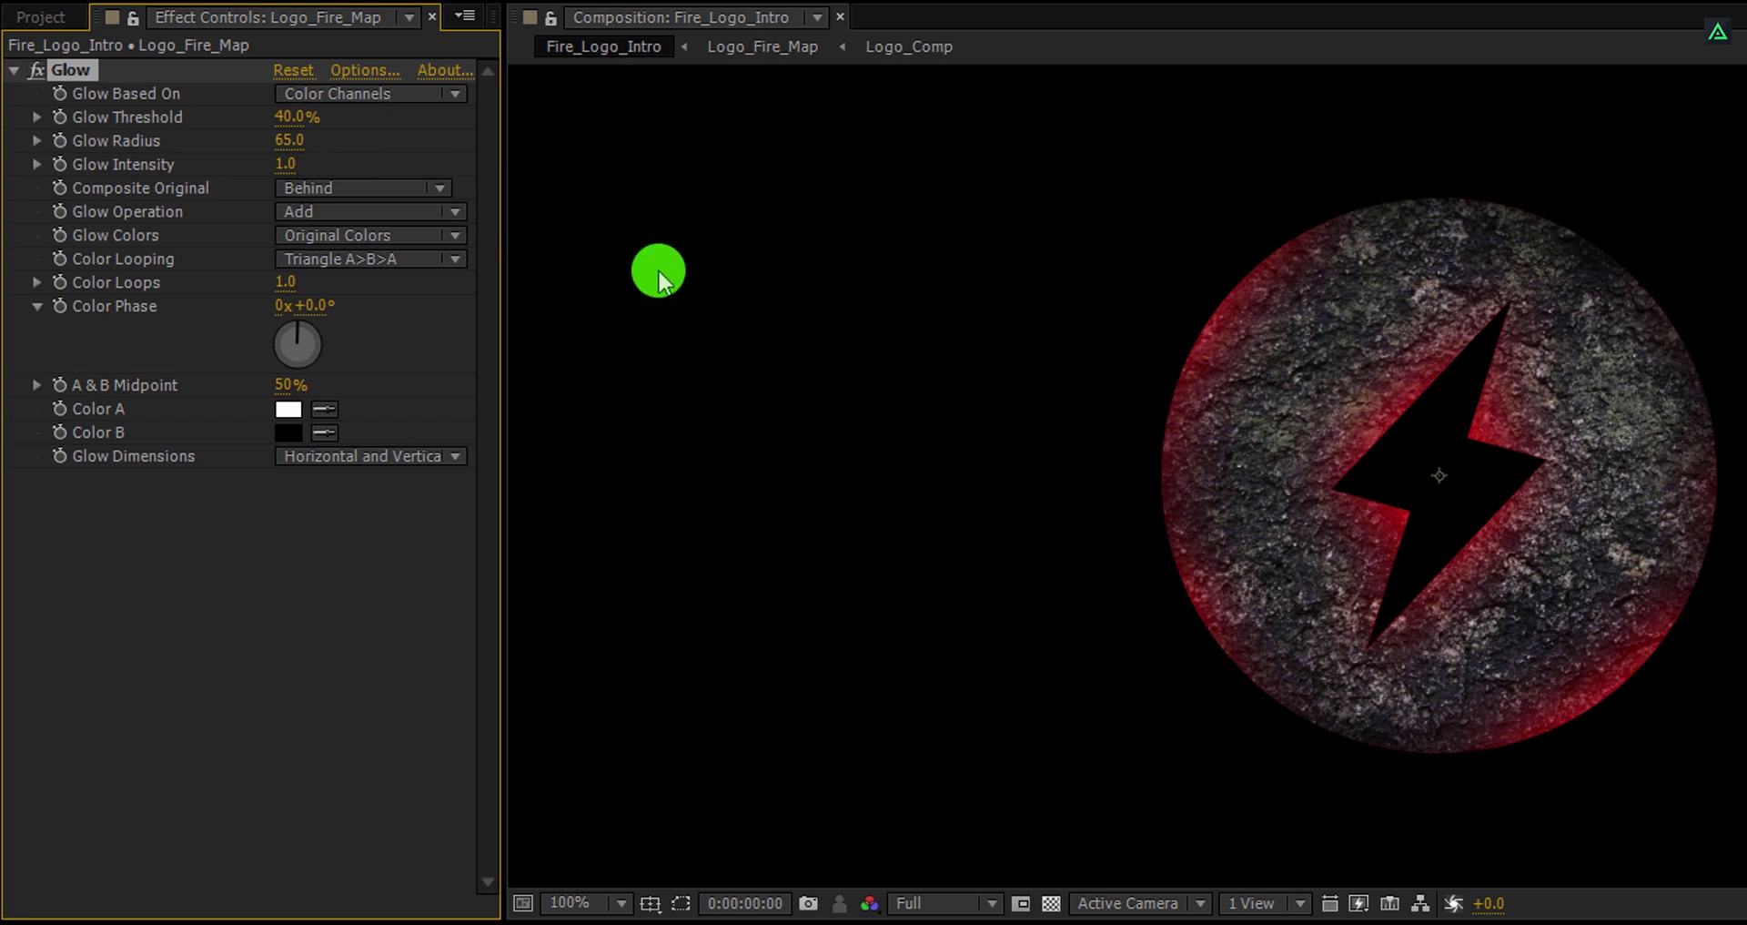
{"action": "key", "text": "comma"}
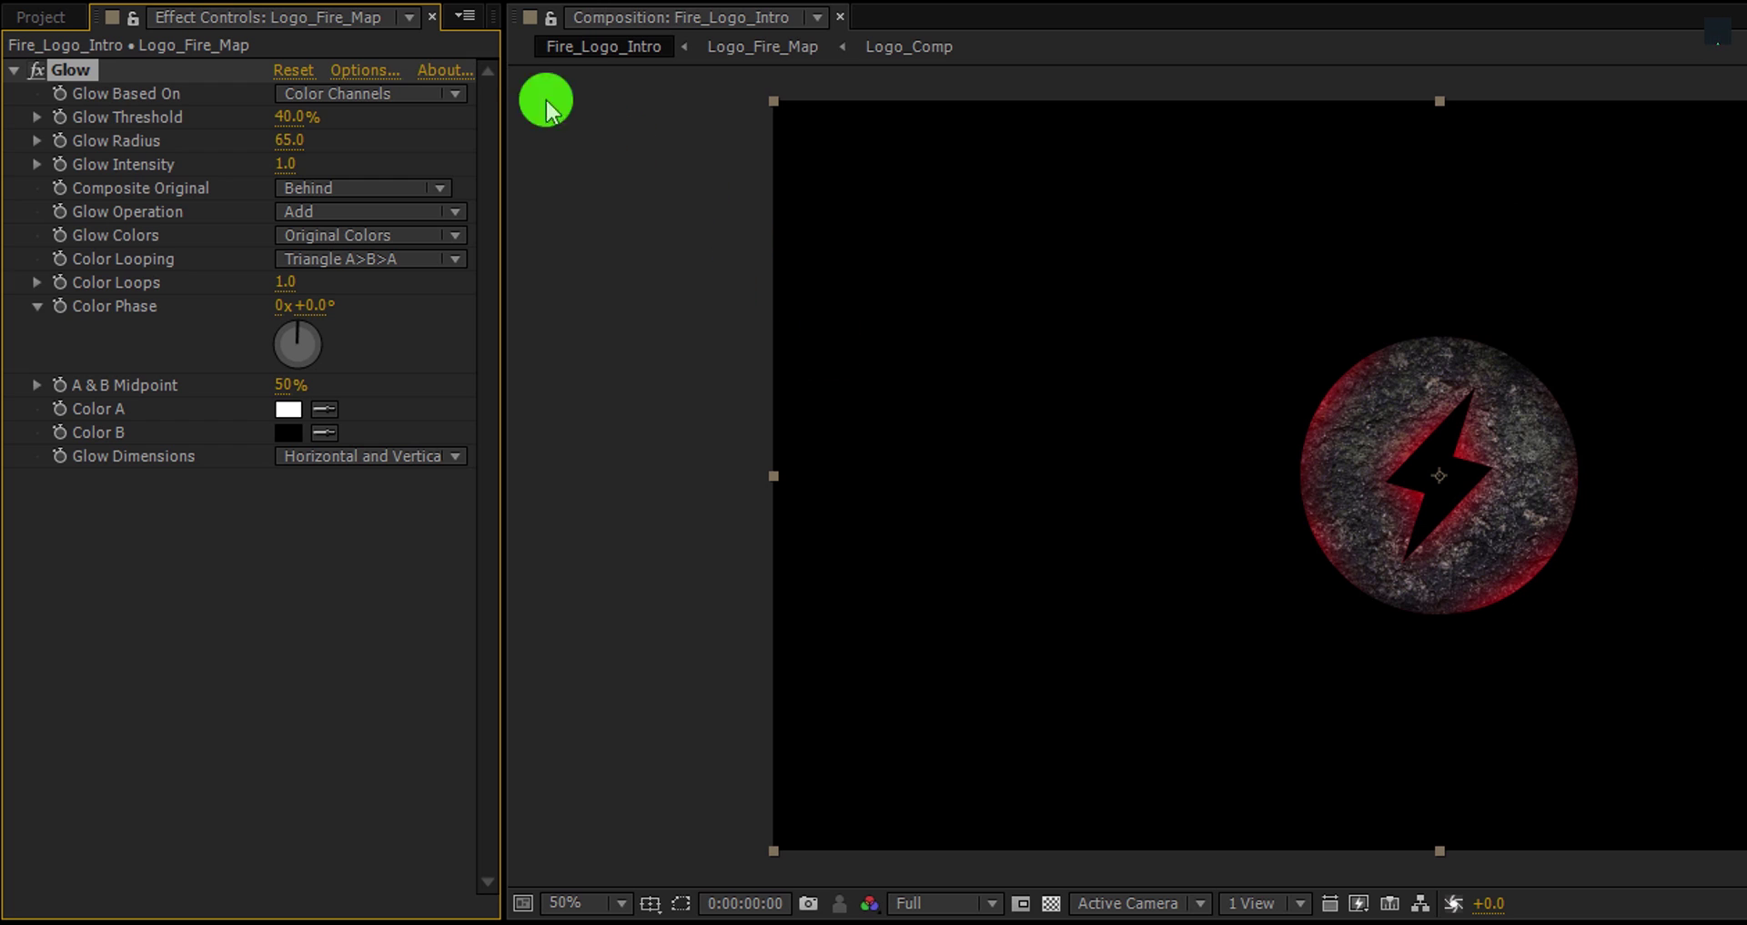
Add BG_Particles at the bottom, Particles_Overlay in Screen mode, and Fire_Transition on top
{"action": "left_click", "coordinate": [42, 17]}
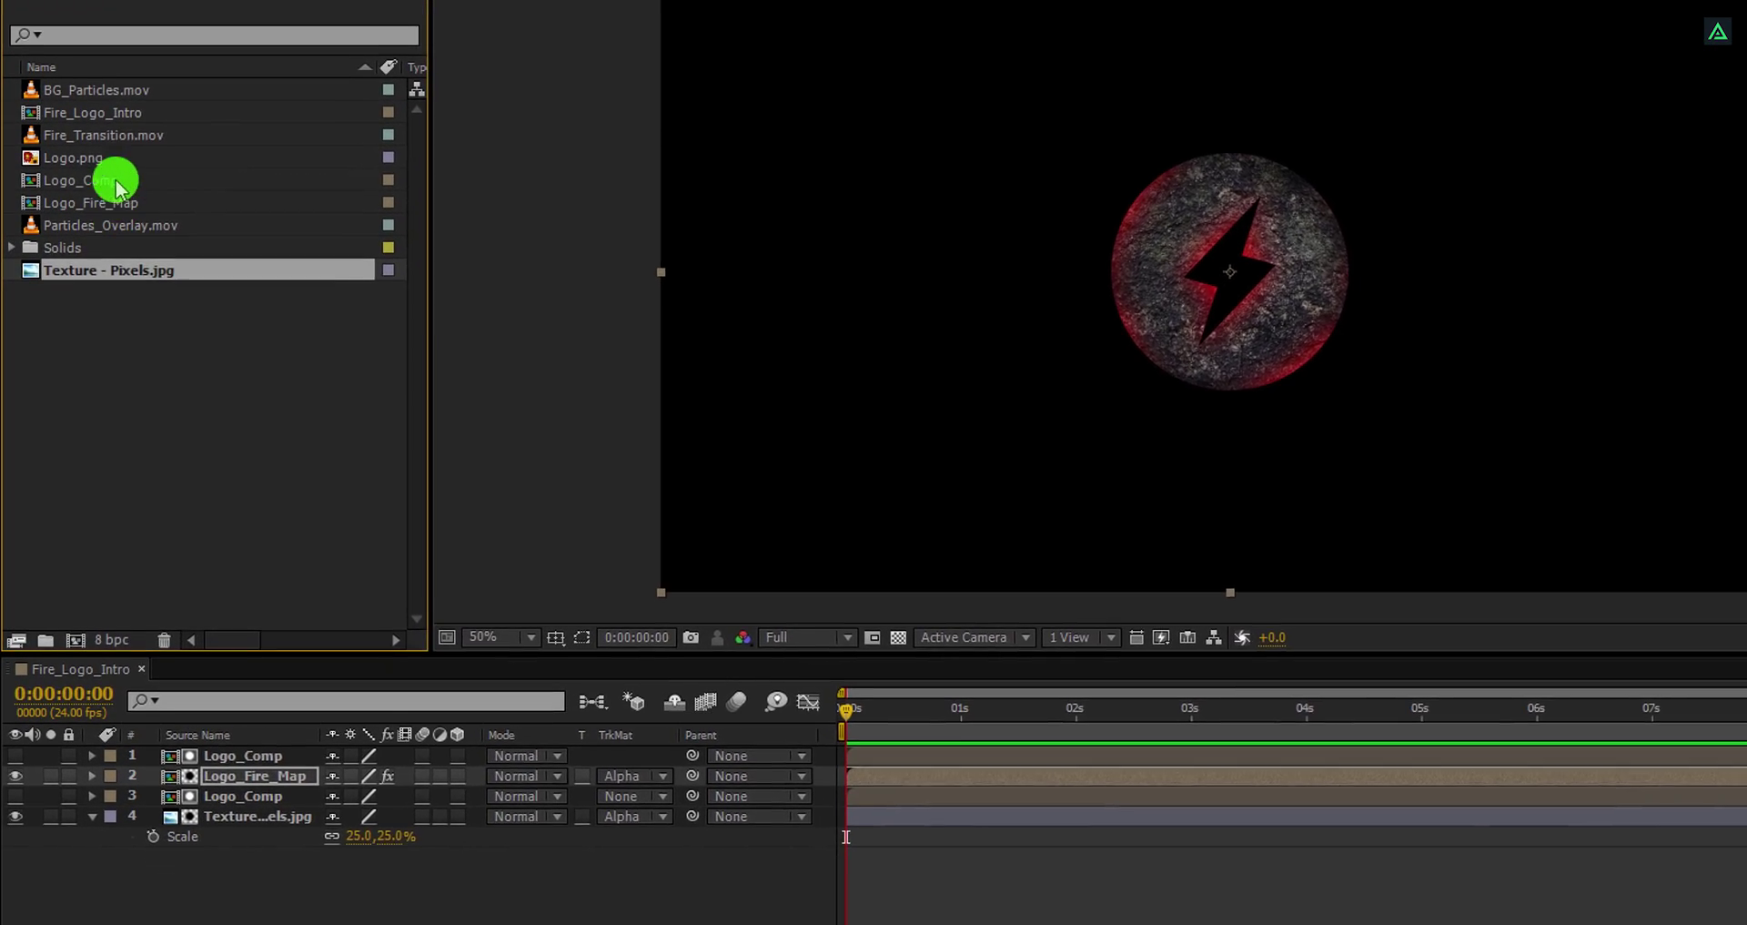
{"action": "left_click_drag", "start_coordinate": [108, 88], "coordinate": [215, 819]}
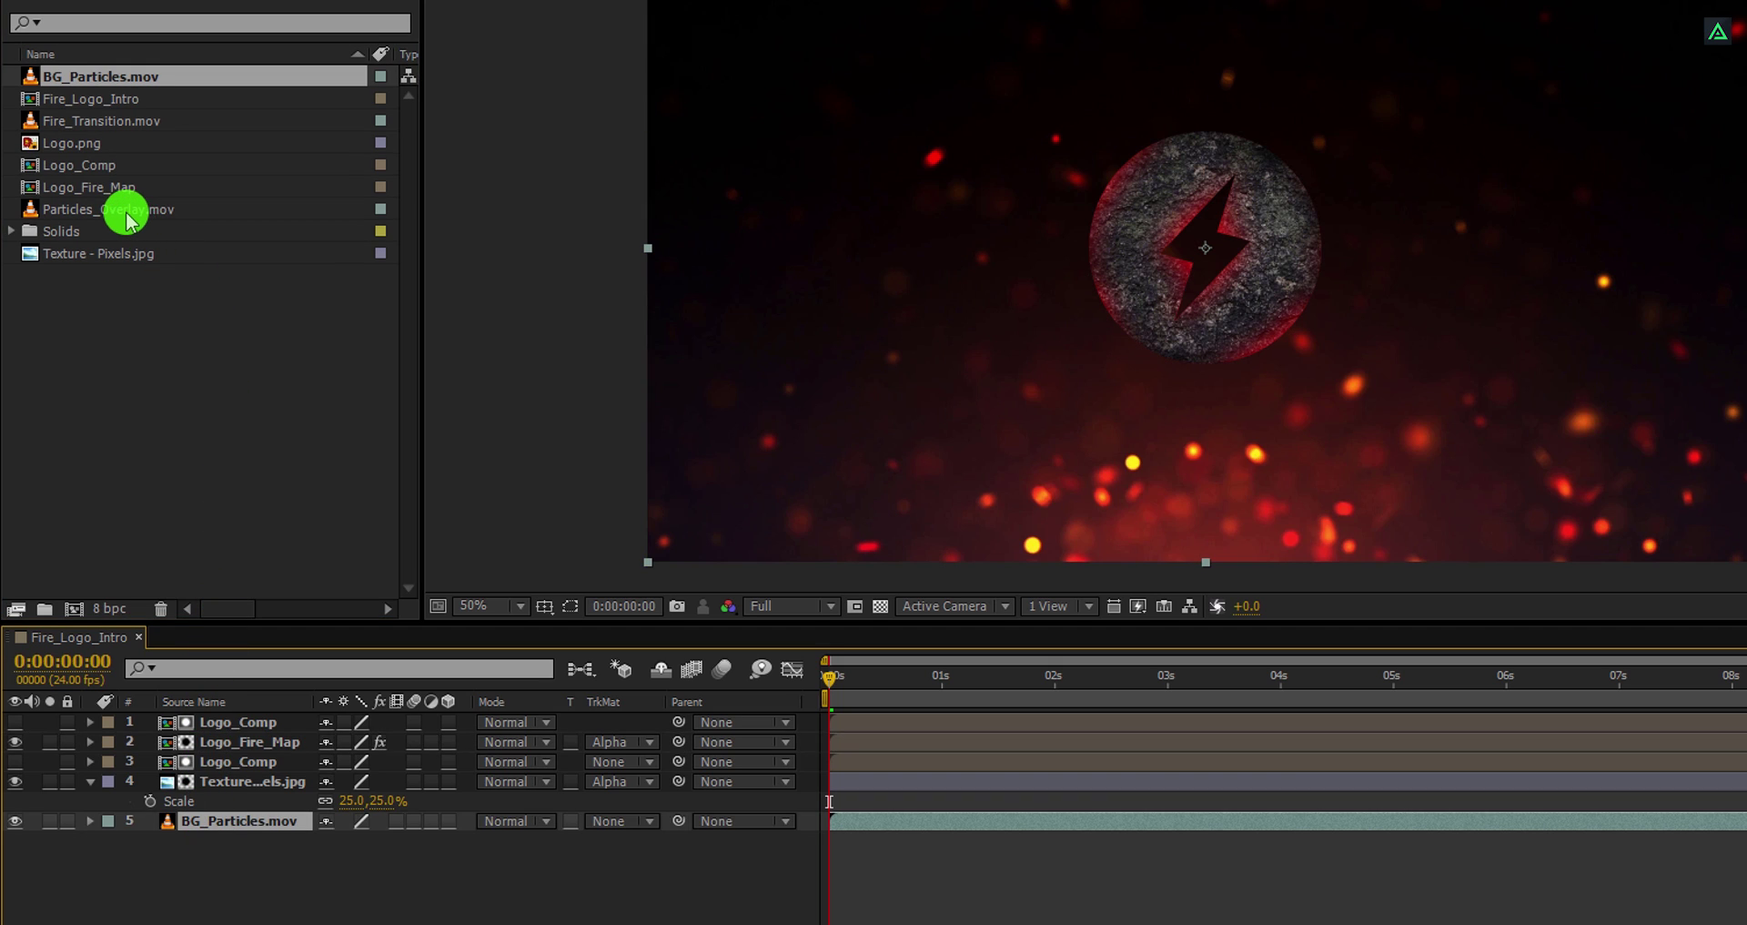
{"action": "left_click_drag", "start_coordinate": [124, 212], "coordinate": [214, 729]}
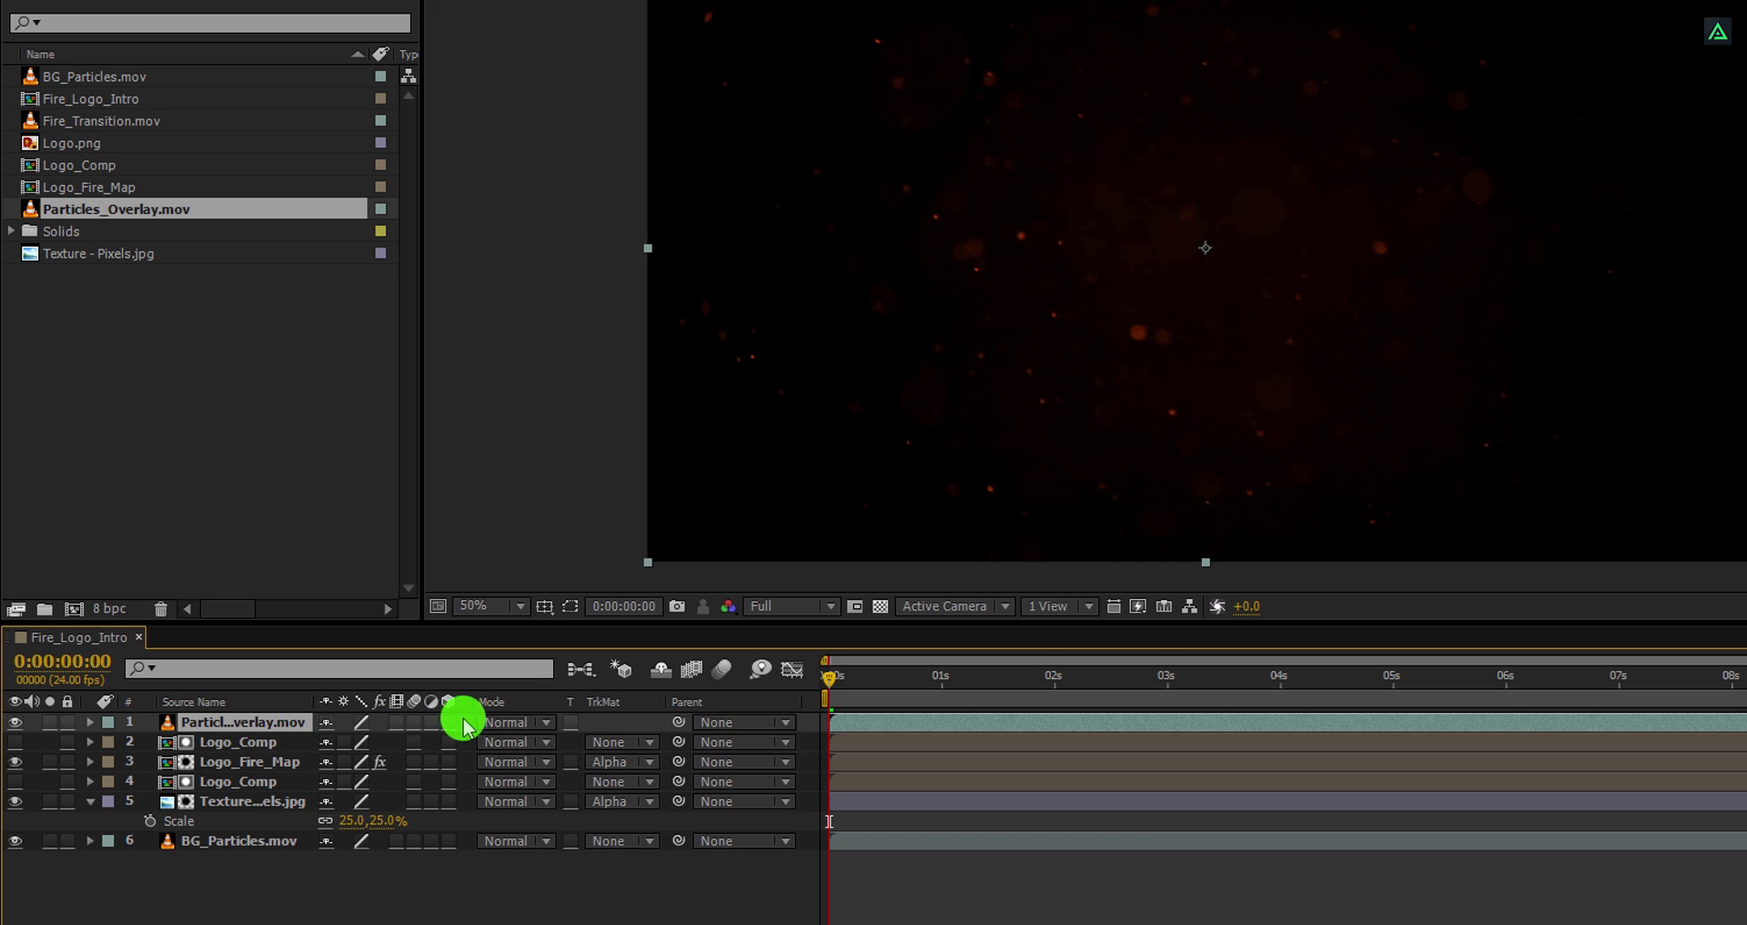
{"action": "left_click", "coordinate": [488, 726]}
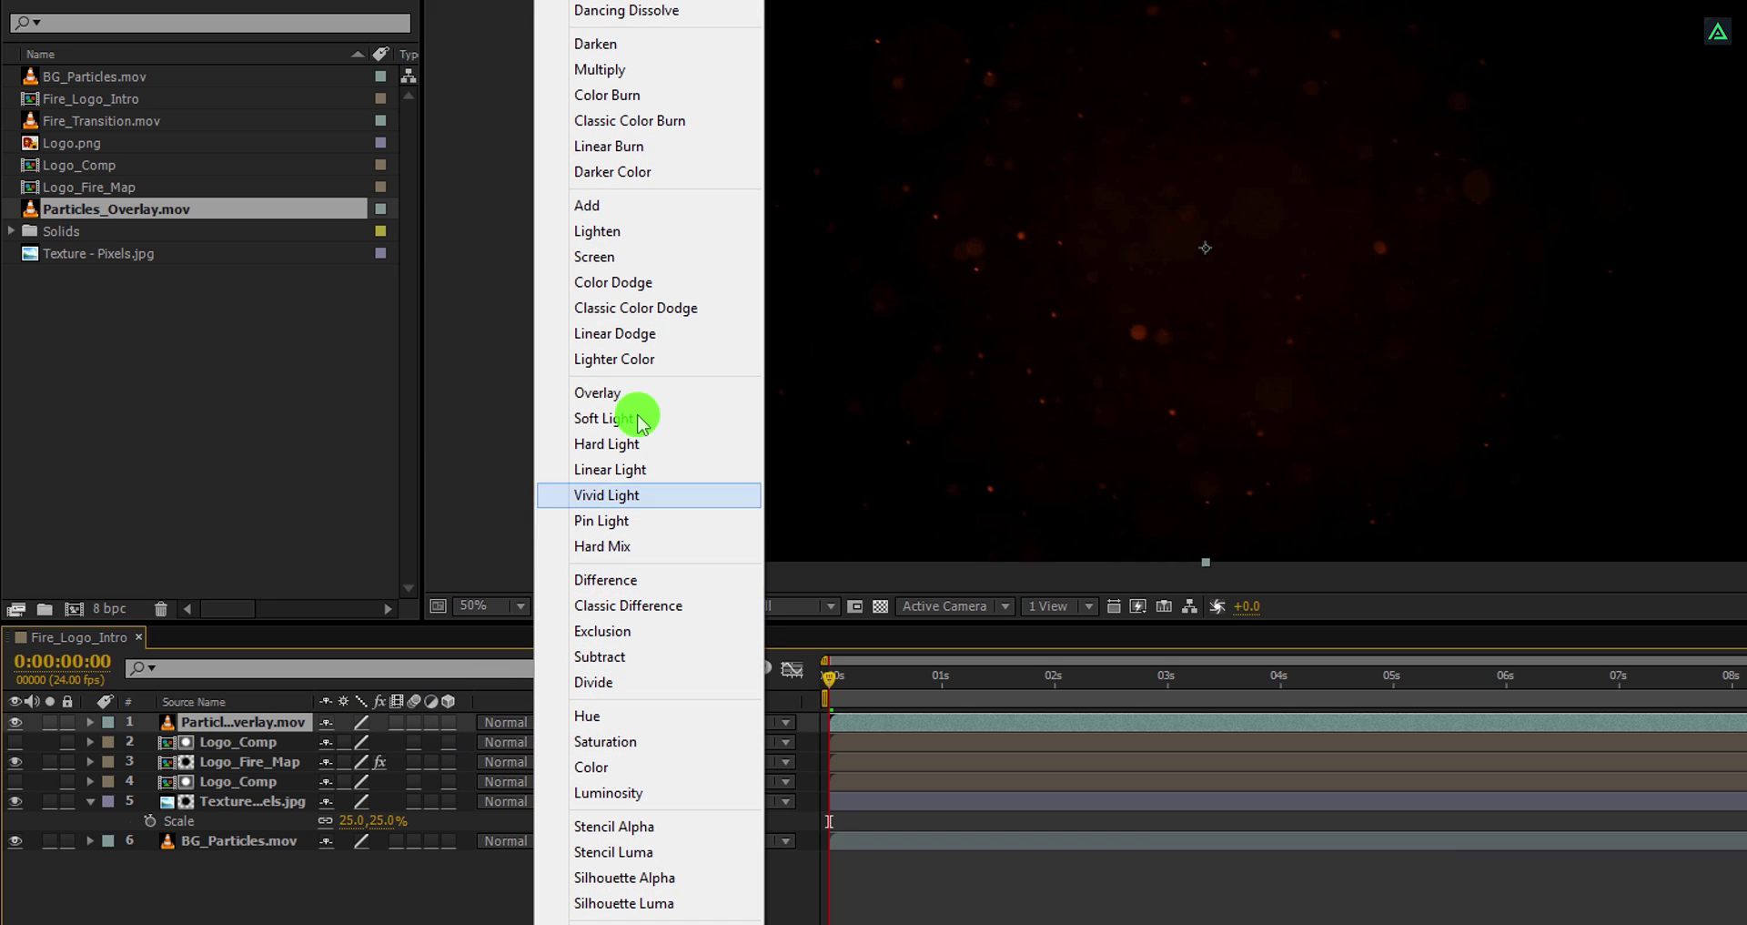
{"action": "left_click", "coordinate": [640, 263]}
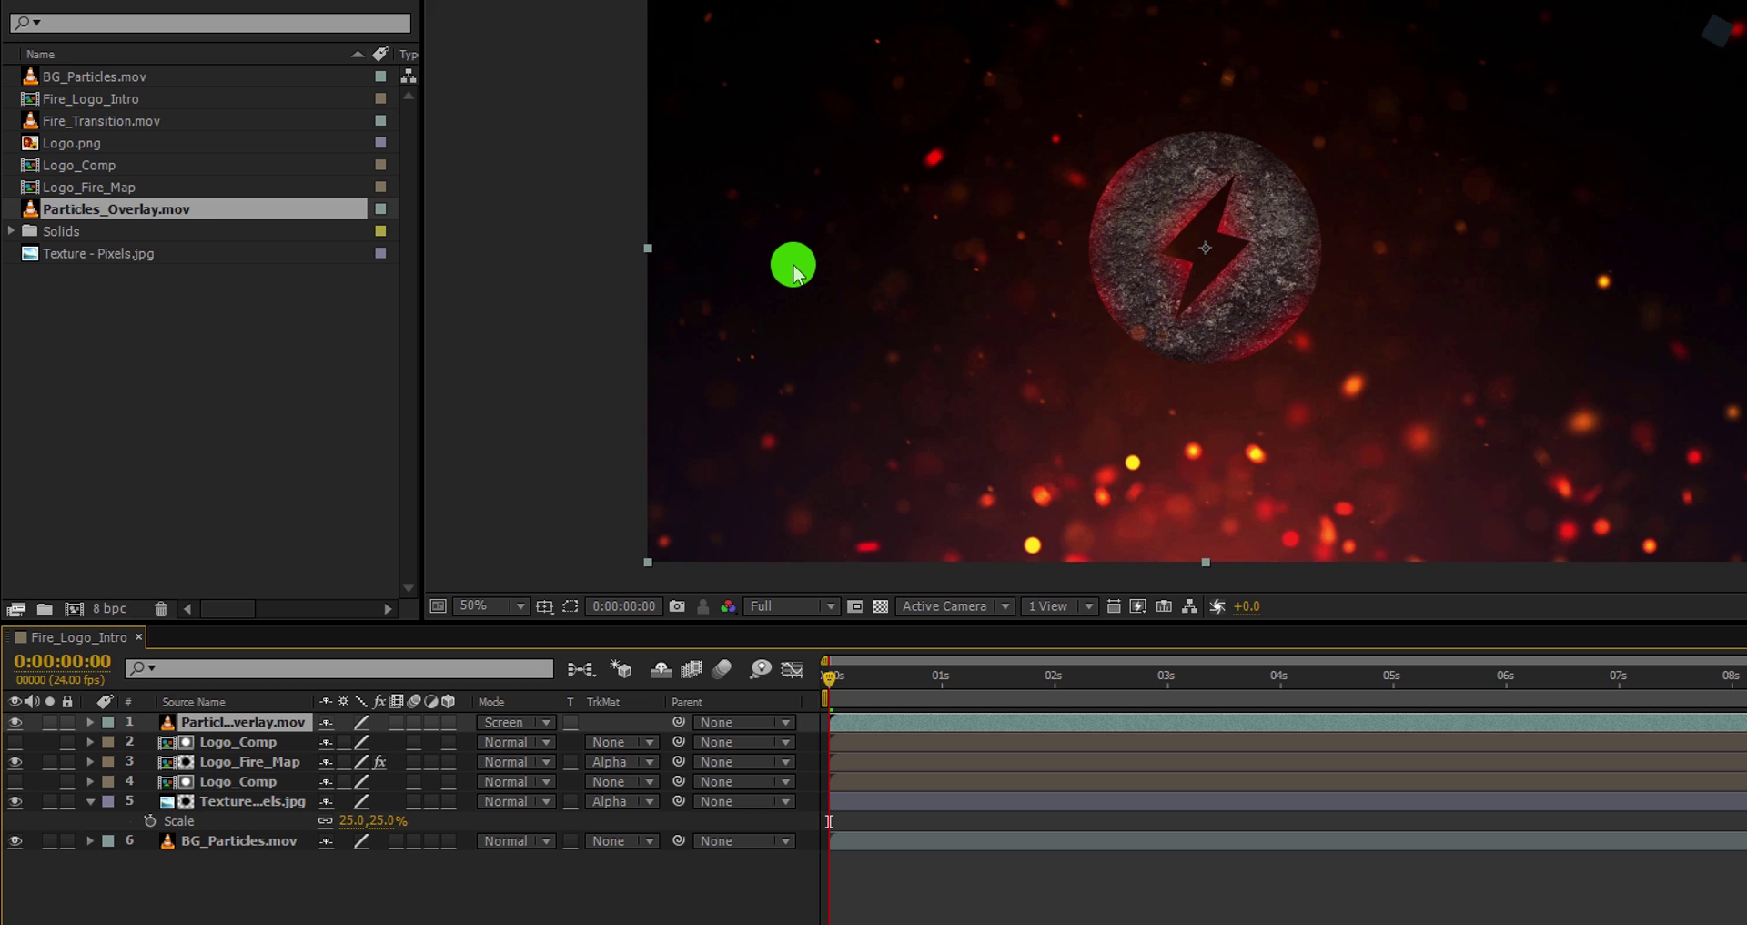
{"action": "left_click_drag", "start_coordinate": [79, 118], "coordinate": [223, 722]}
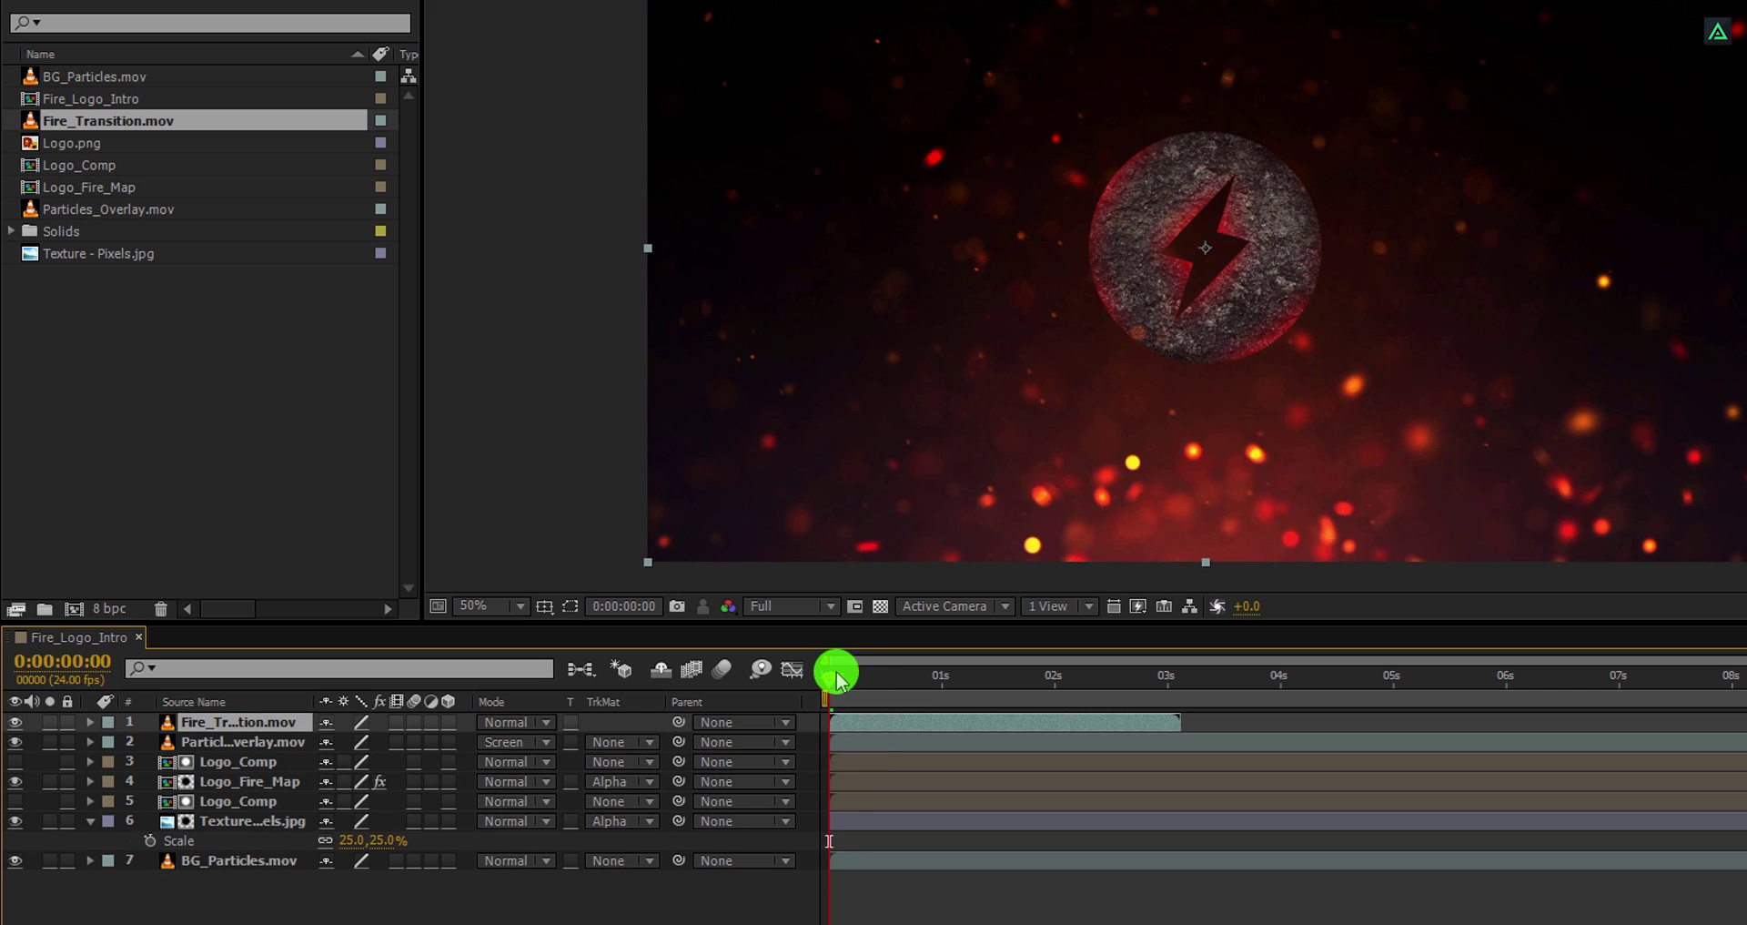
Move the in-points of layers 3–6 to 0:00:01:07 and preview the logo emerging
{"action": "left_click_drag", "start_coordinate": [831, 673], "coordinate": [981, 714]}
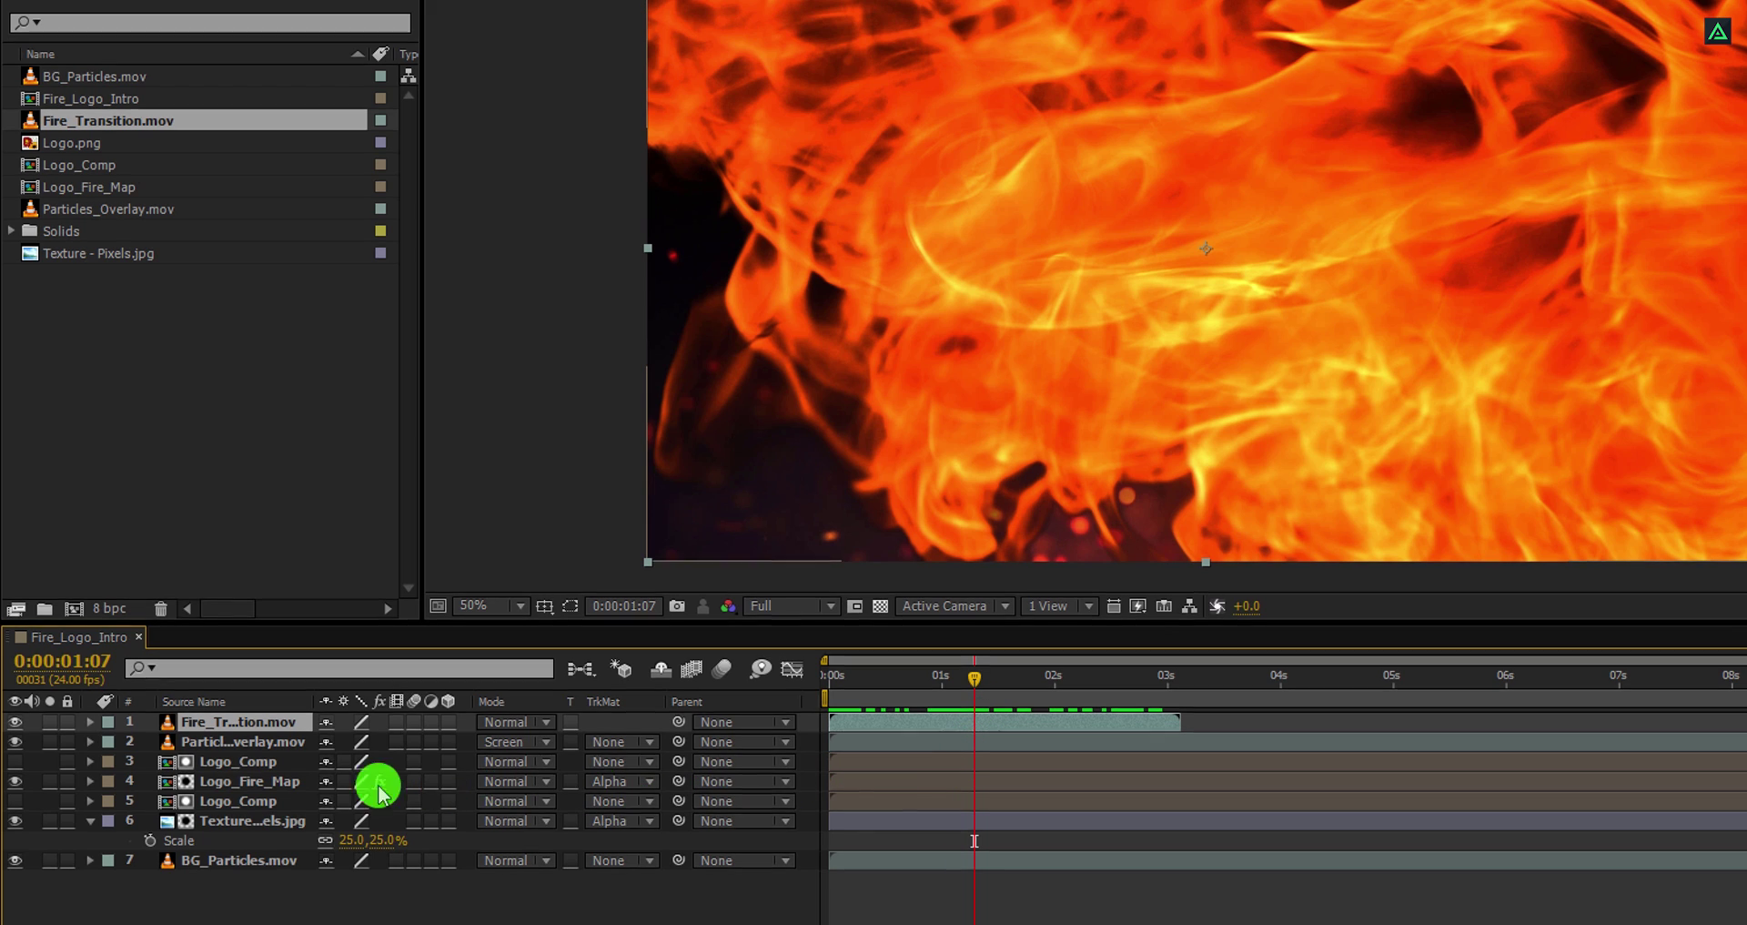
{"action": "left_click", "coordinate": [238, 759]}
{"action": "left_click", "coordinate": [241, 818], "text": "shift"}
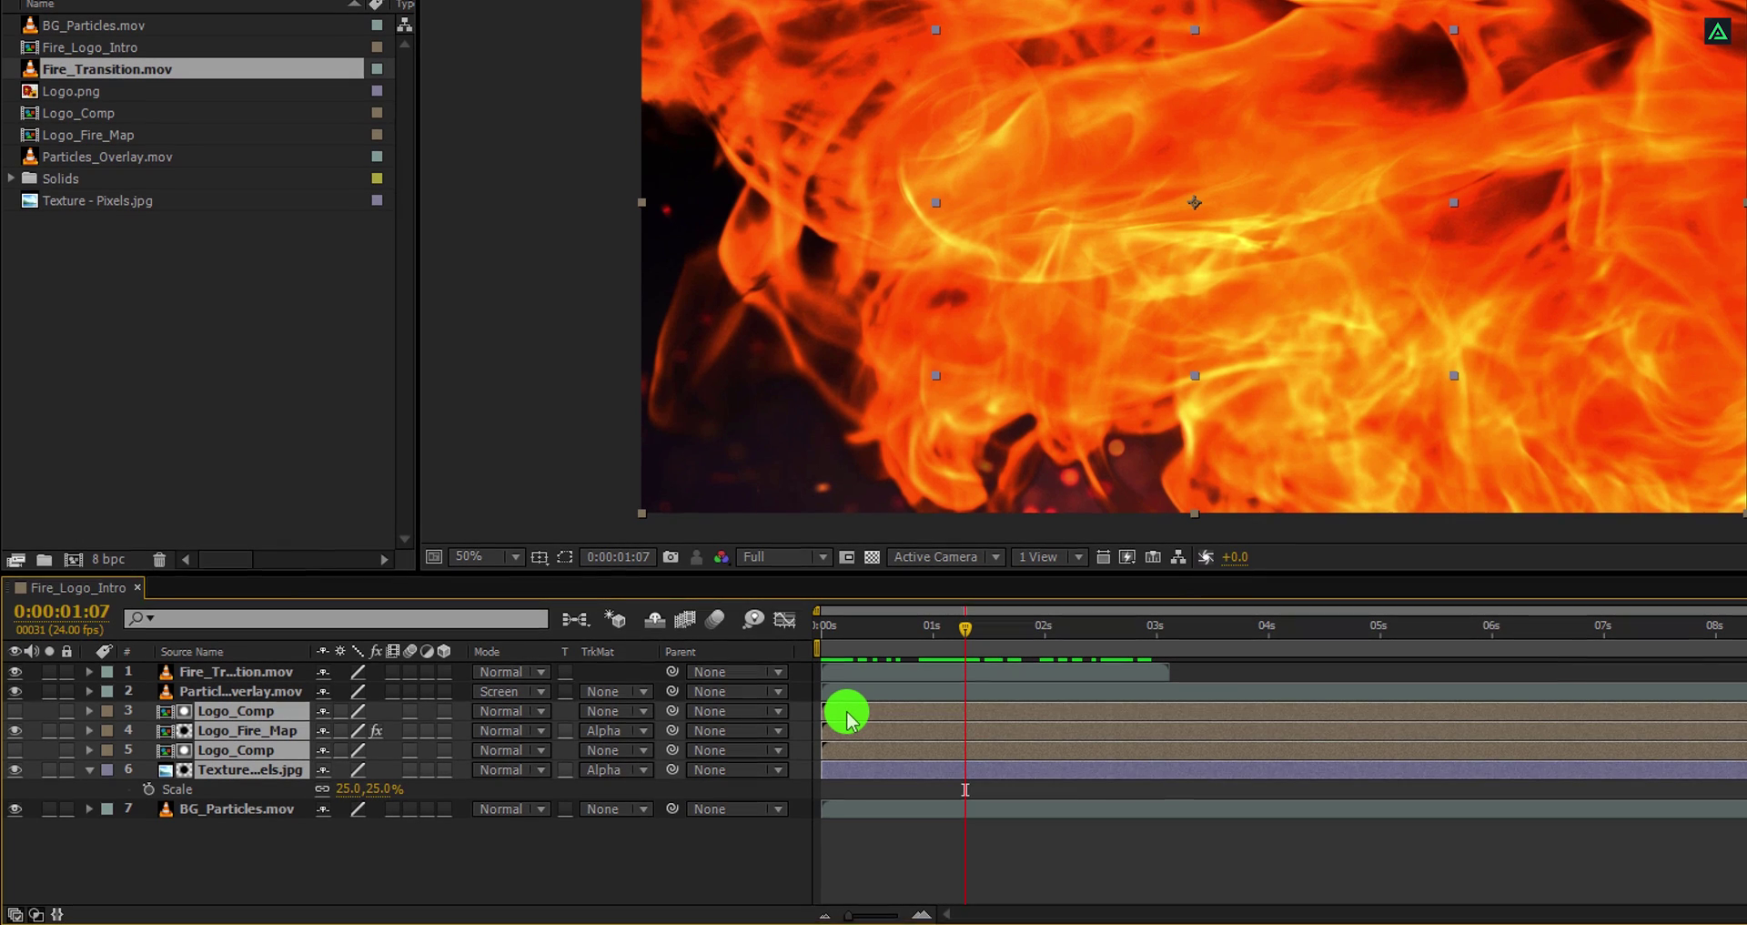
{"action": "key", "text": "bracketleft"}
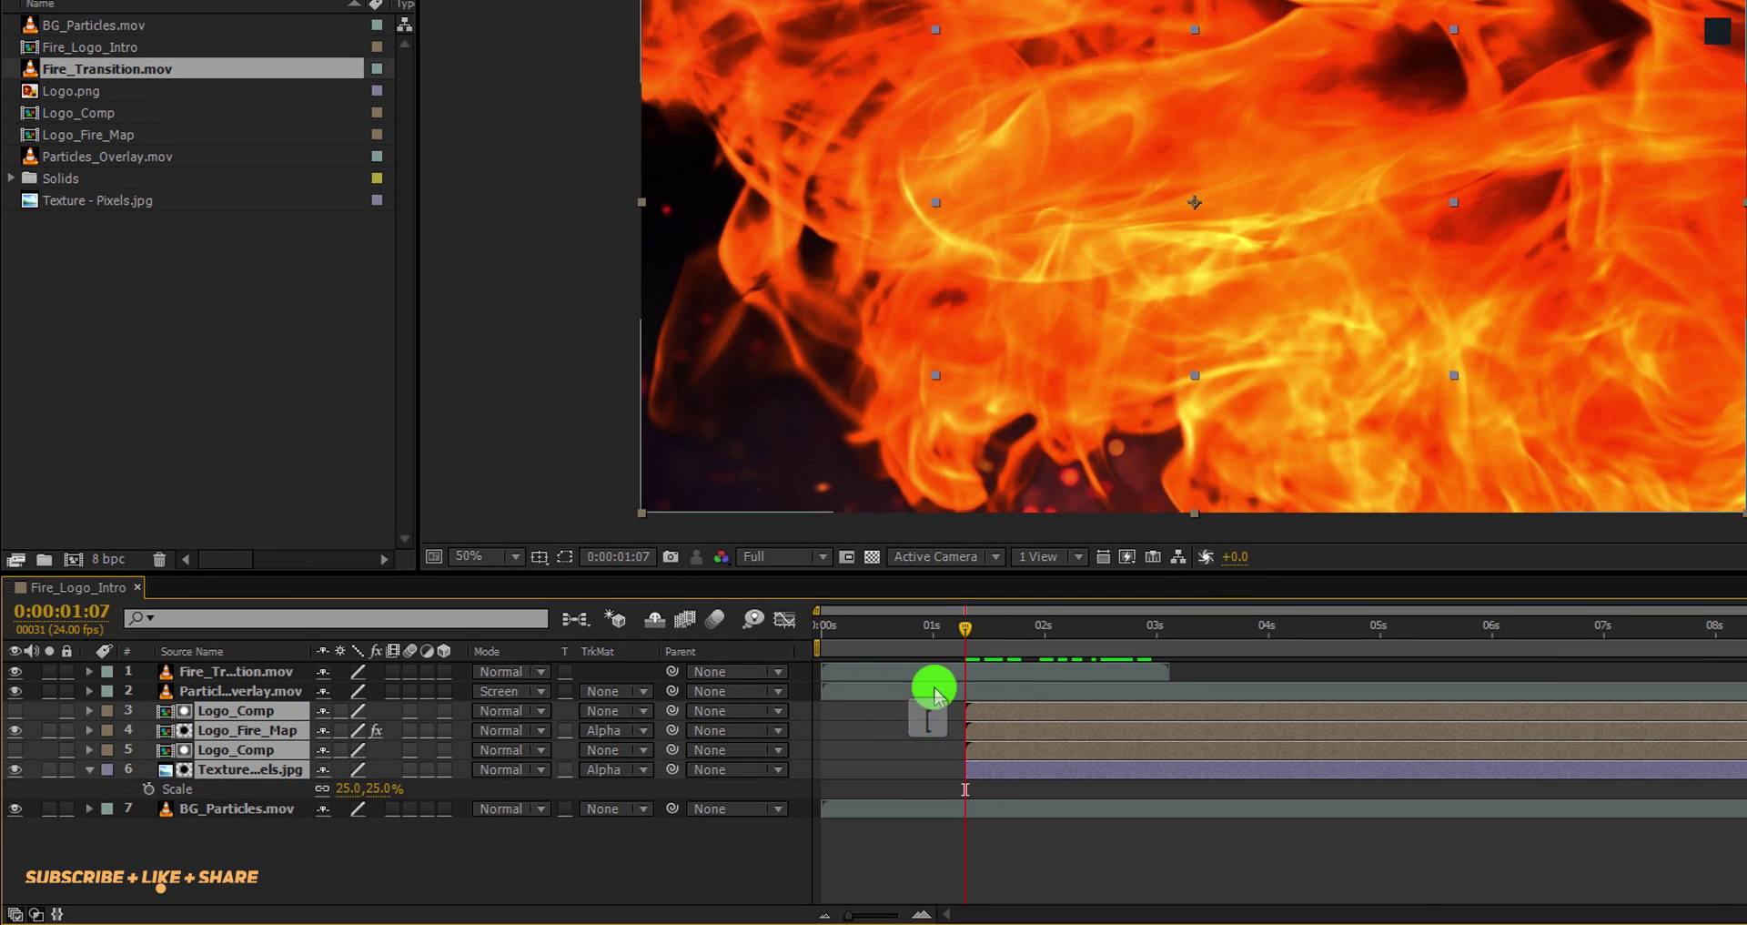
{"action": "left_click_drag", "start_coordinate": [967, 624], "coordinate": [1271, 643]}
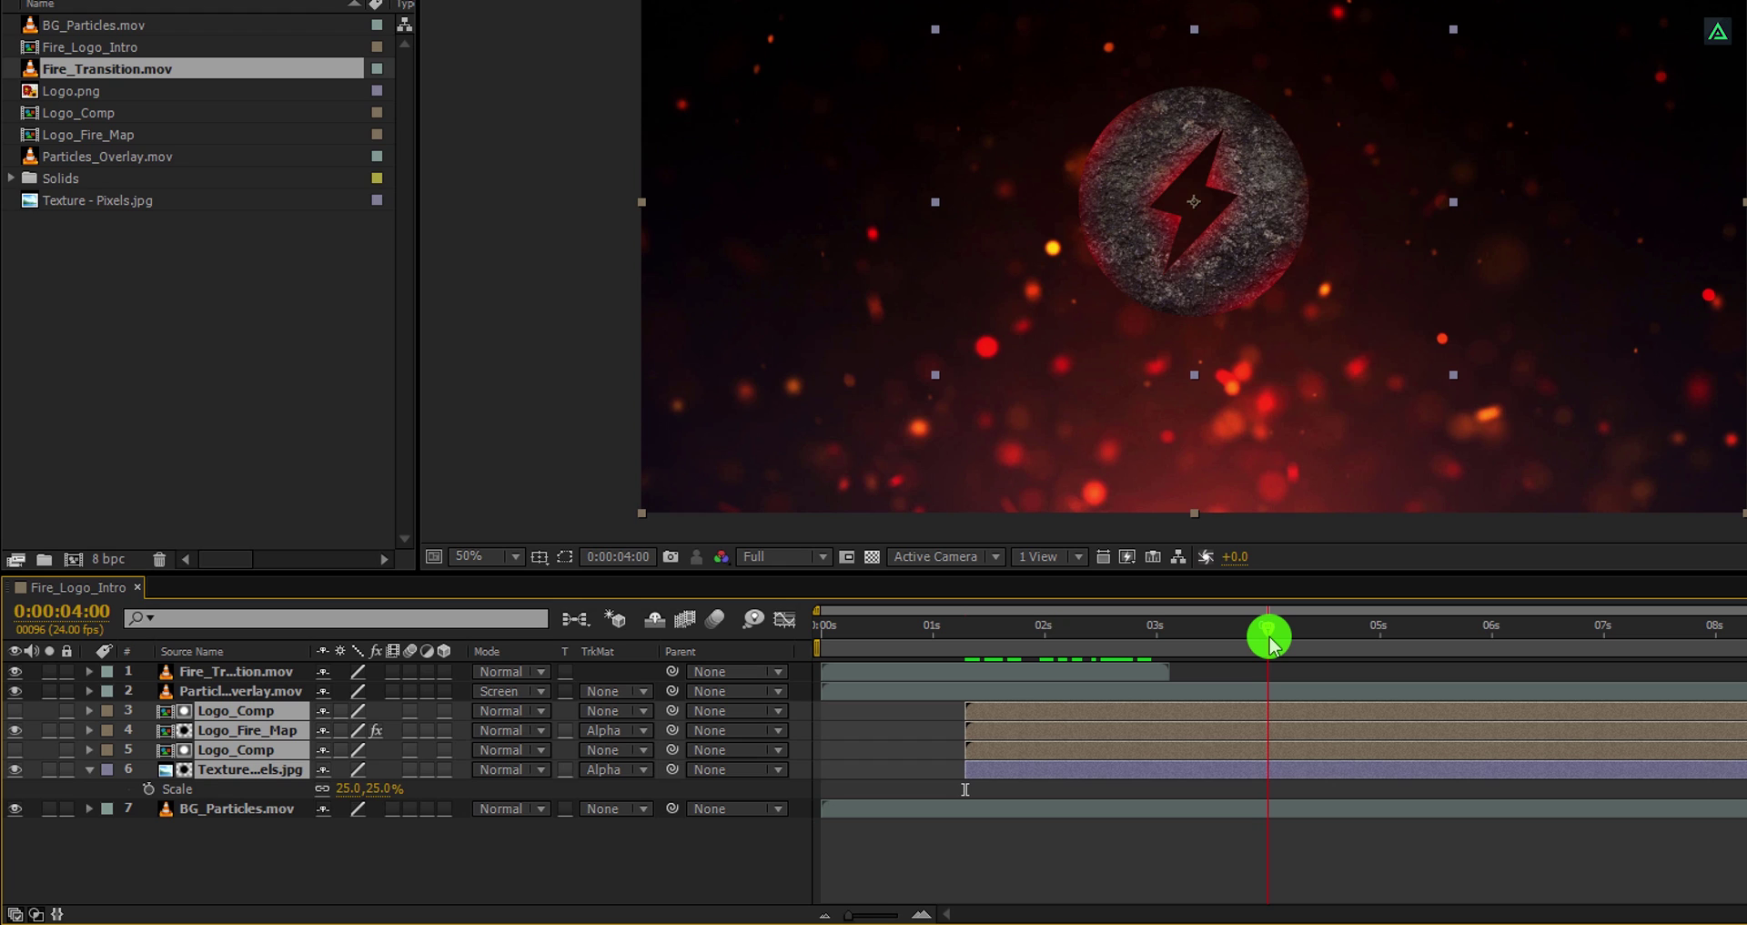
Select Logo_Fire_Map and open its Glow Radius value in Effect Controls for editing
{"action": "left_click", "coordinate": [1148, 841]}
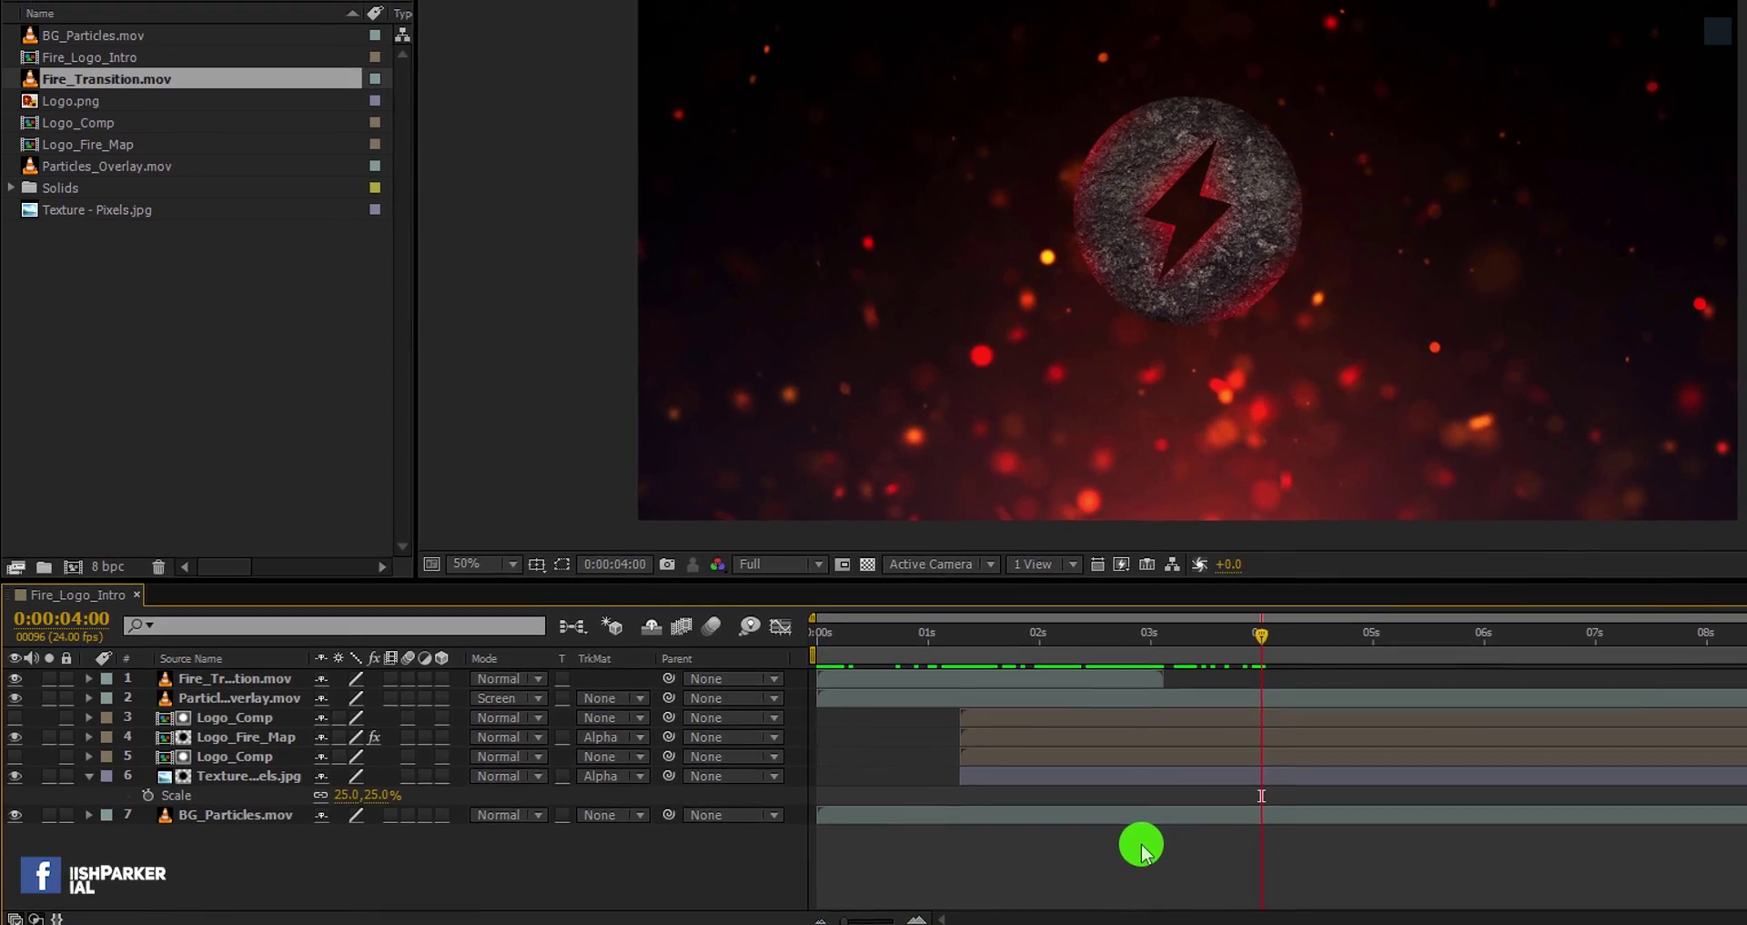
{"action": "left_click", "coordinate": [239, 769]}
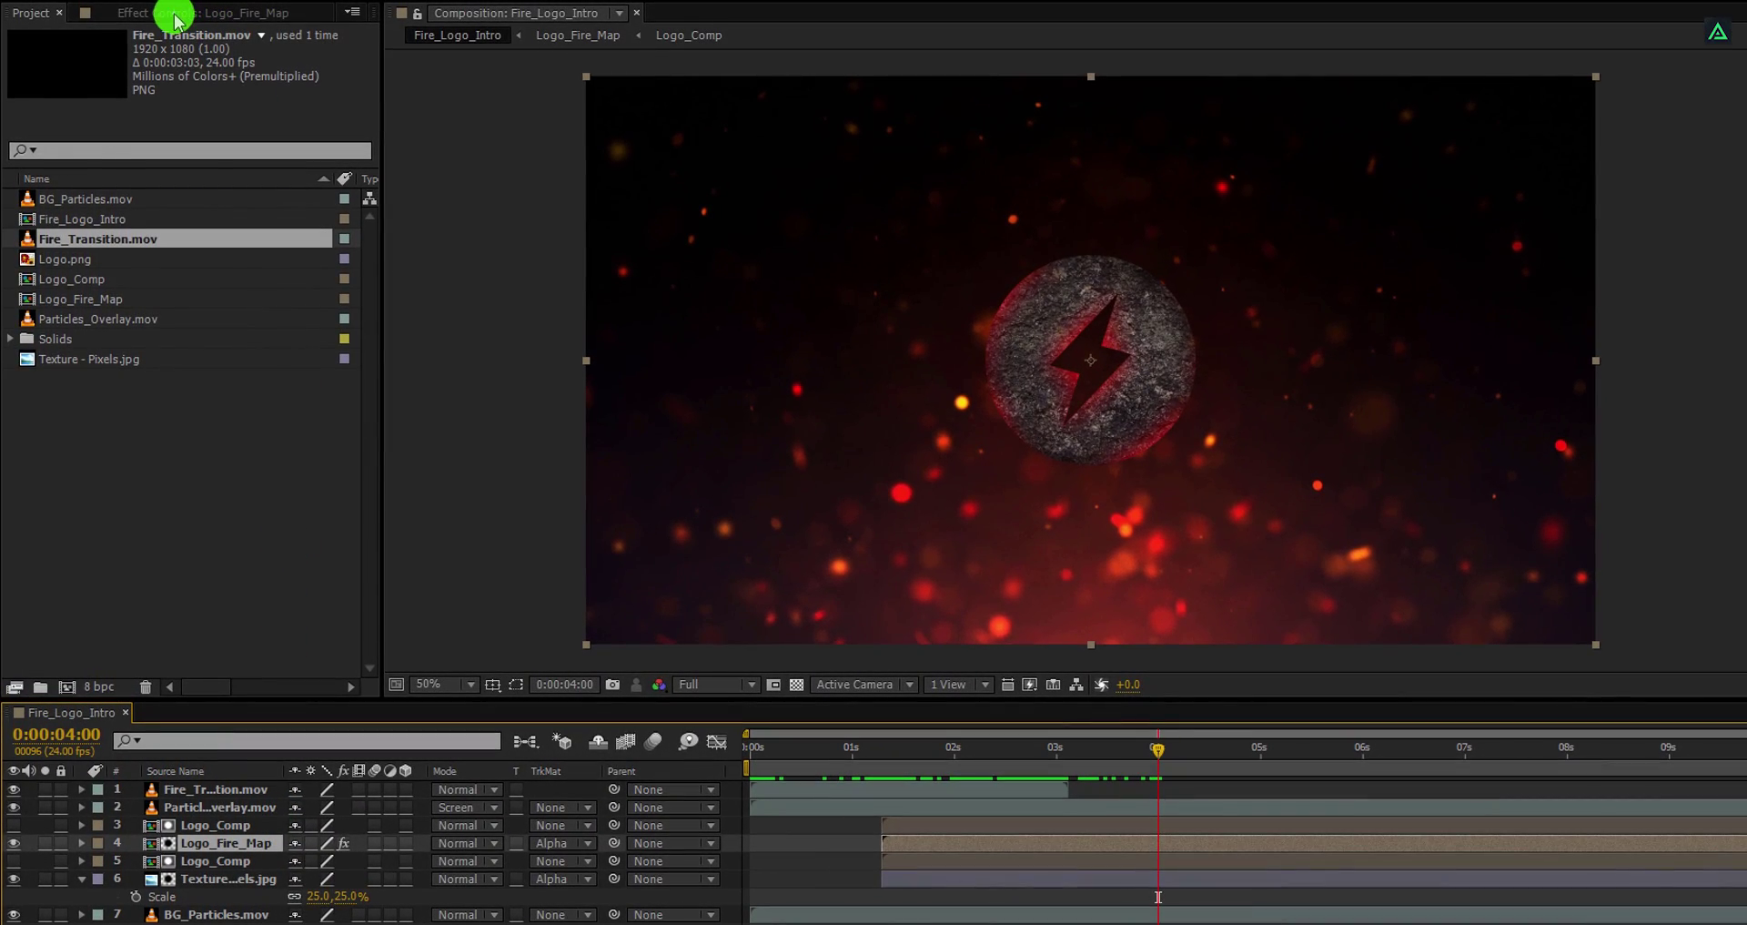
{"action": "left_click", "coordinate": [176, 15]}
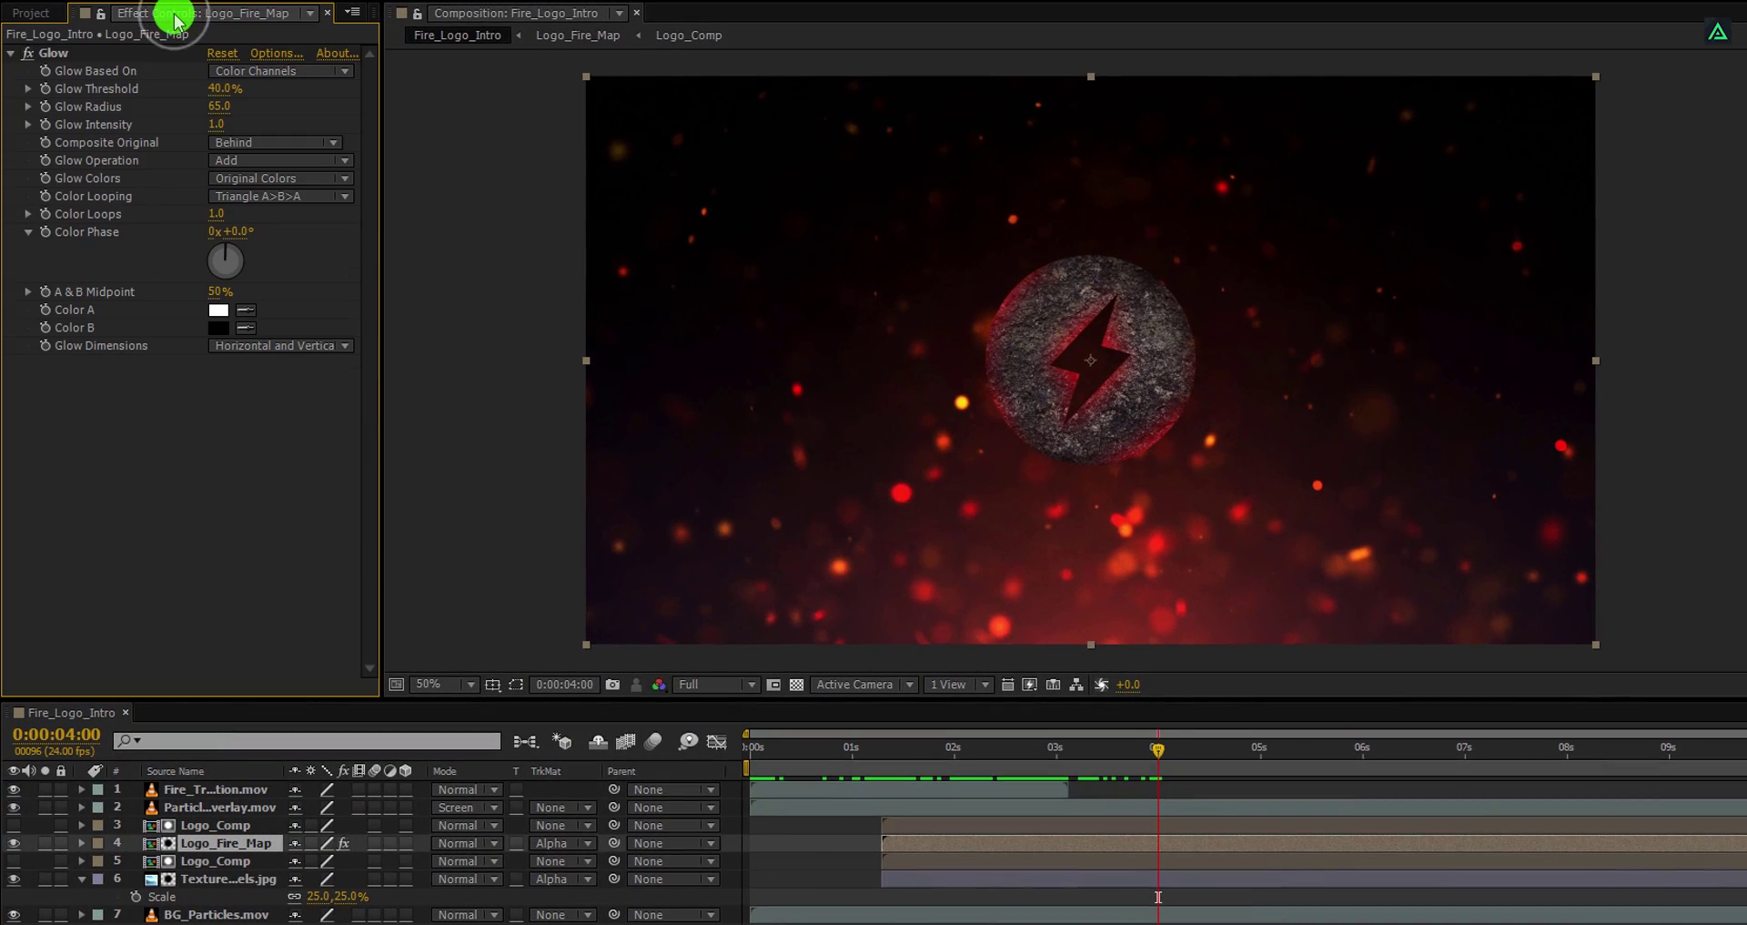
{"action": "left_click", "coordinate": [42, 108]}
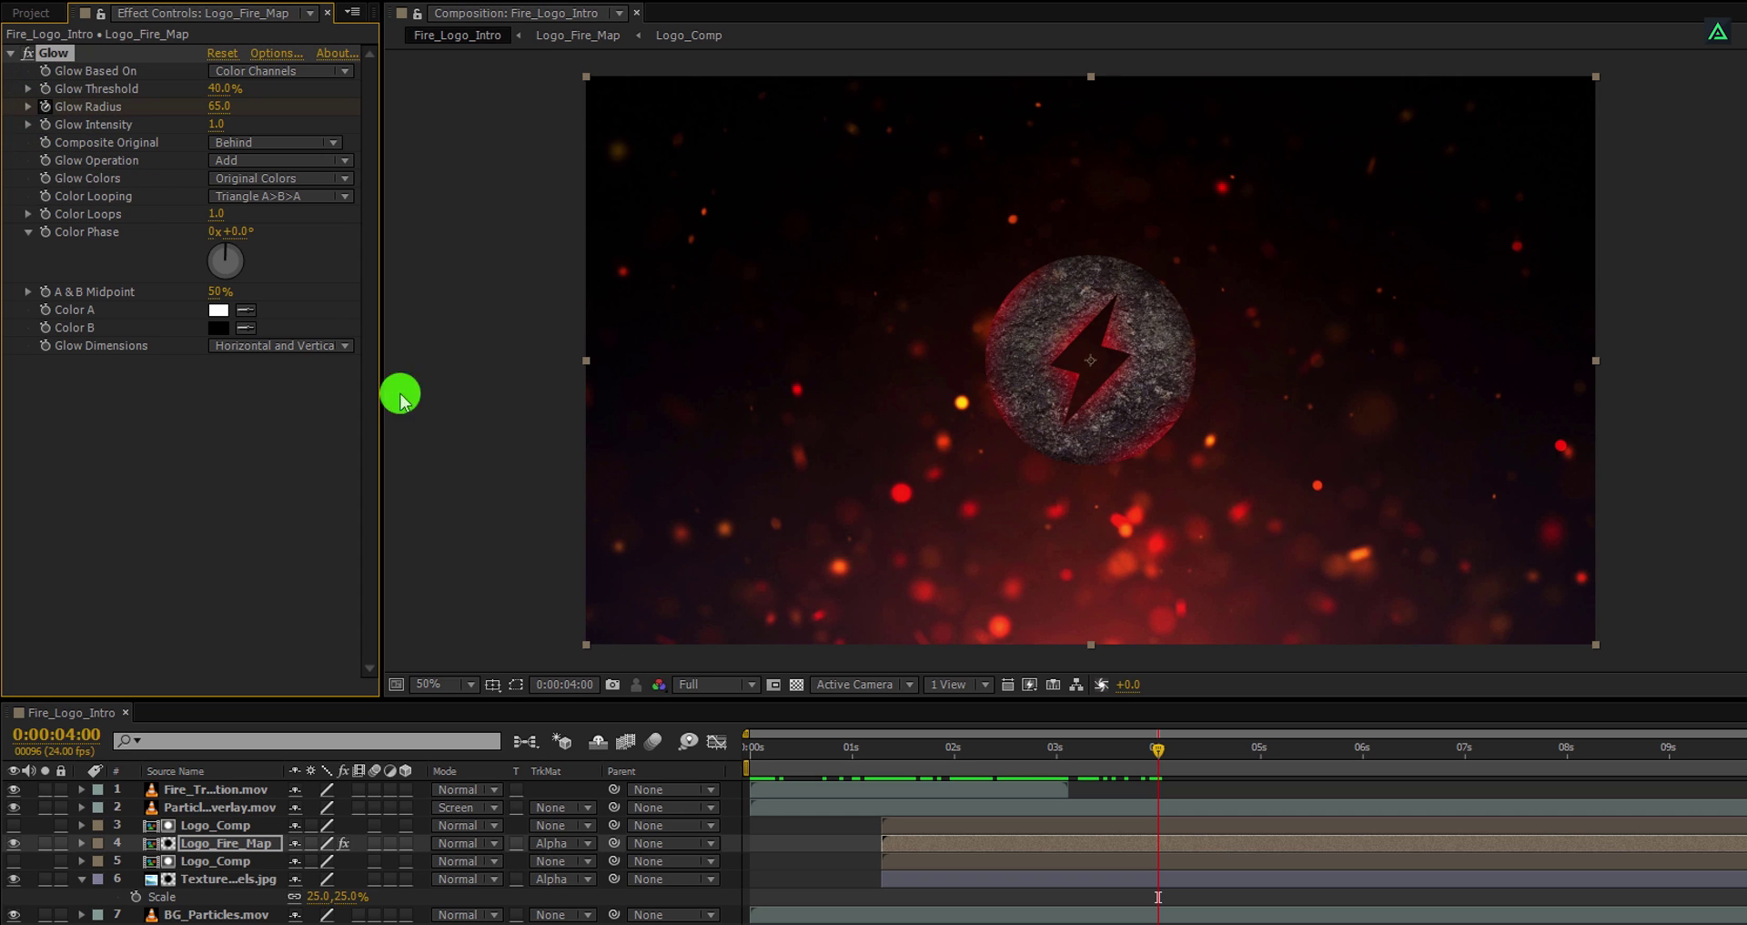
{"action": "left_click_drag", "start_coordinate": [1174, 763], "coordinate": [1260, 764]}
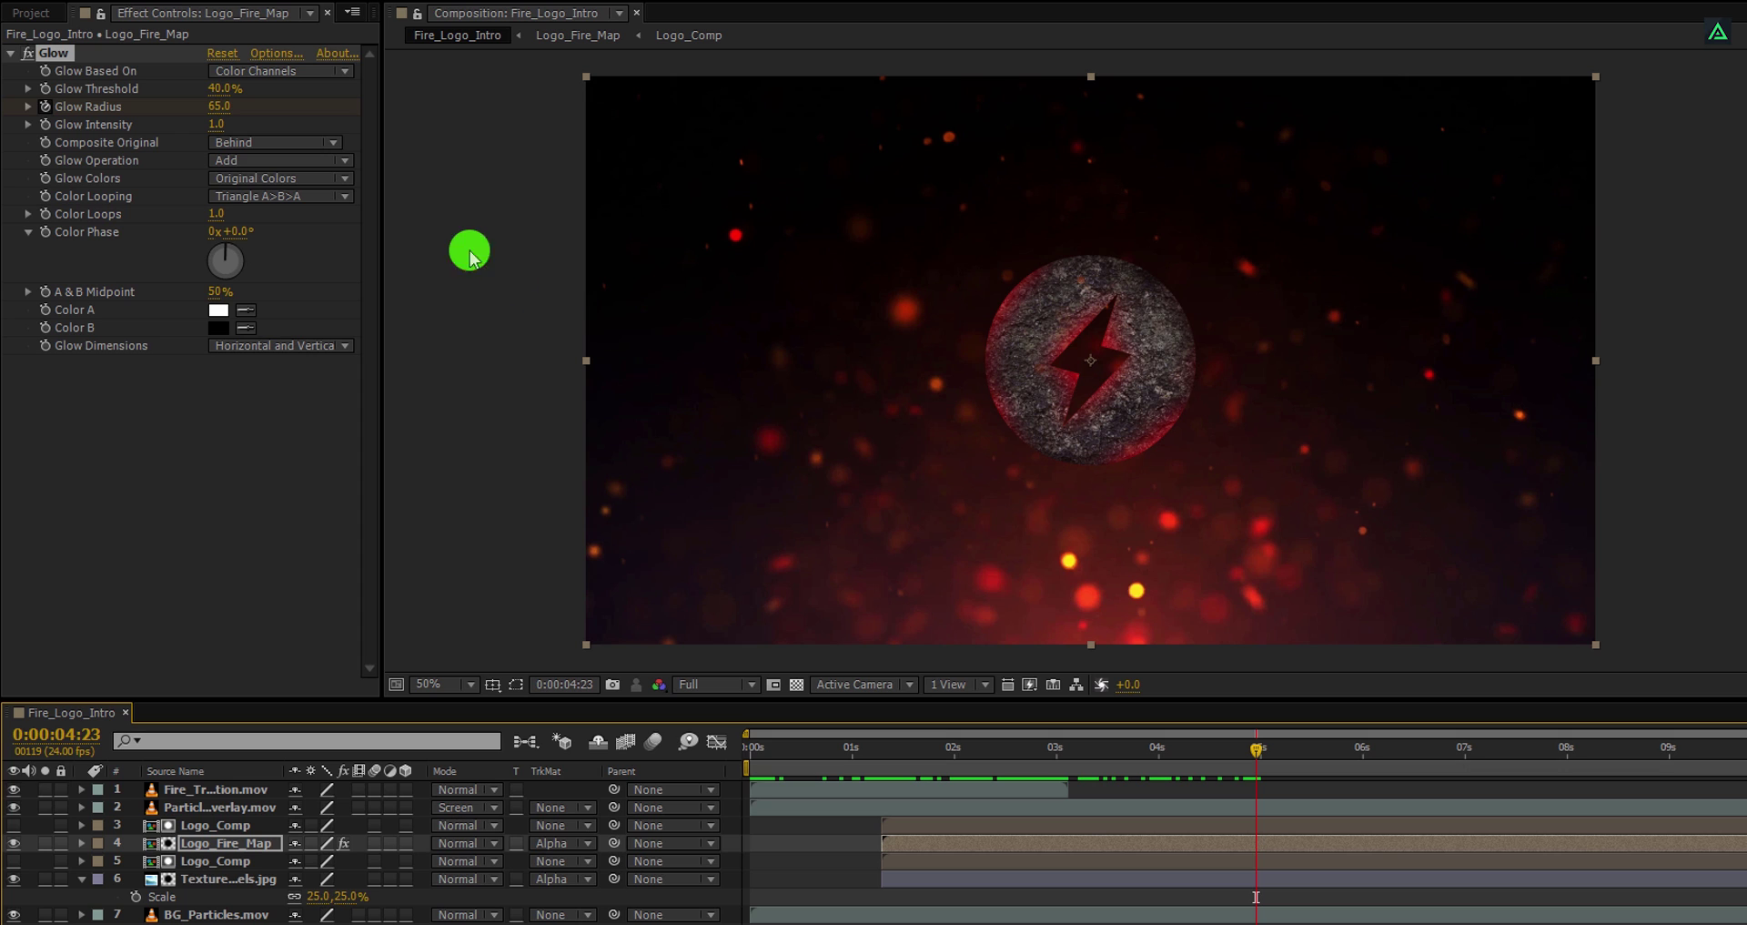
{"action": "left_click", "coordinate": [221, 110]}
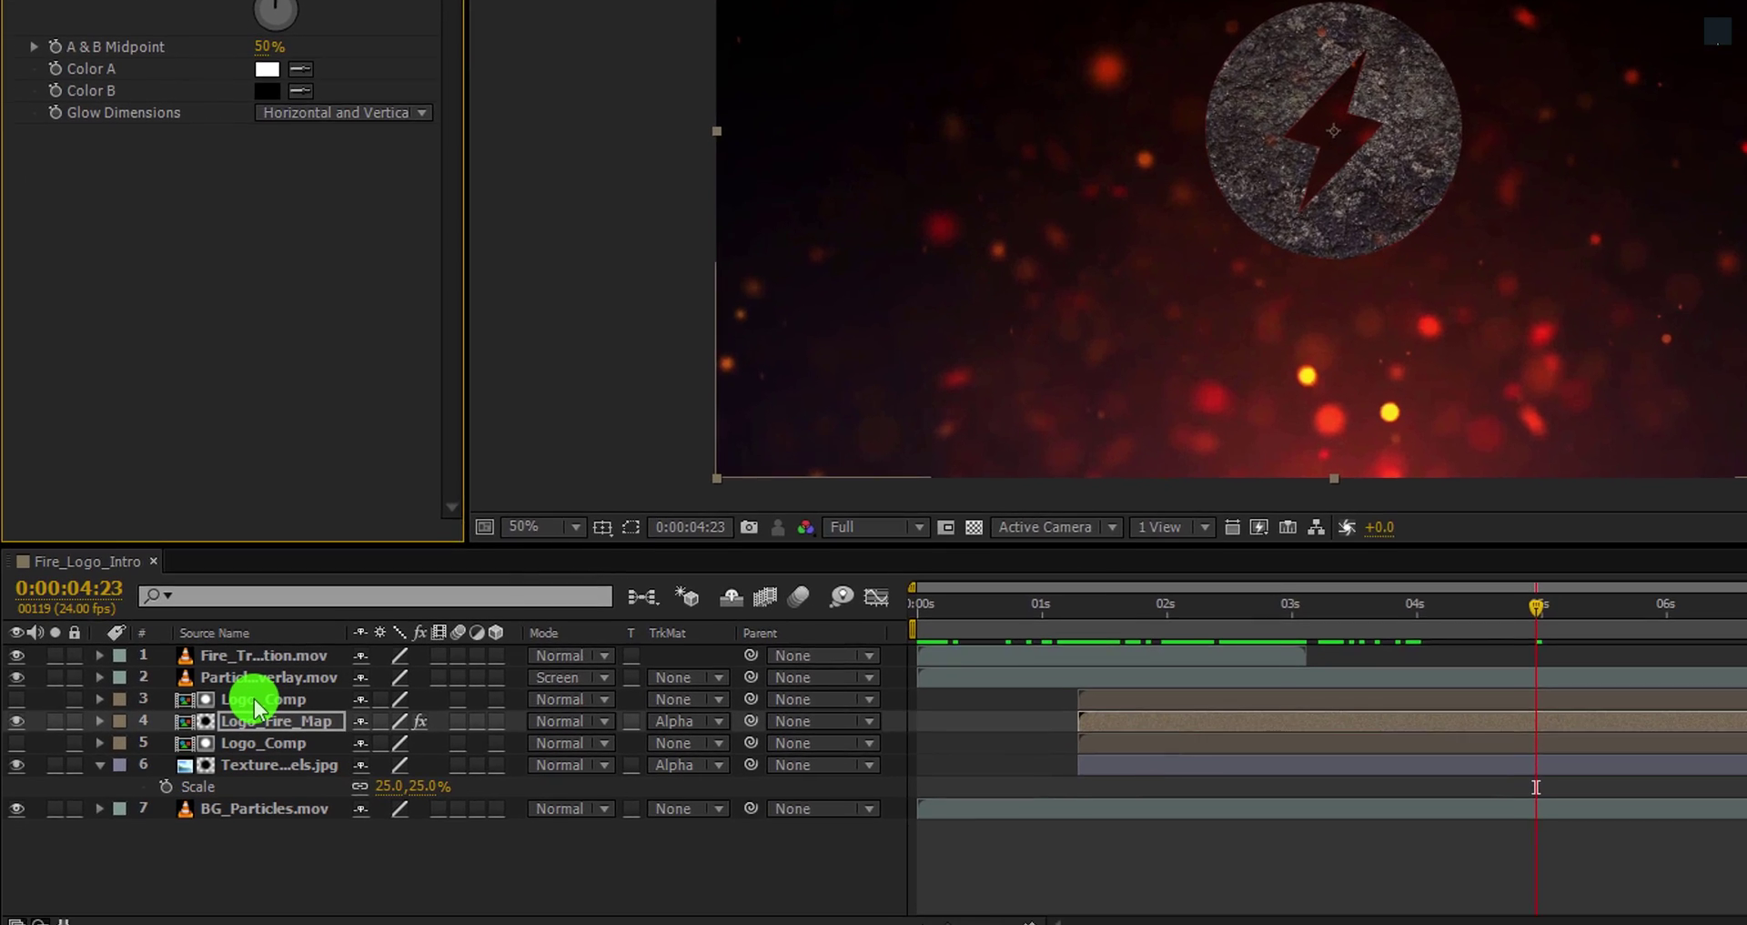
Duplicate layer 3 Logo_Comp as Logo_Reveal, turn on its visibility and set Screen mode
{"action": "left_click", "coordinate": [259, 708]}
{"action": "key", "text": "ctrl+d"}
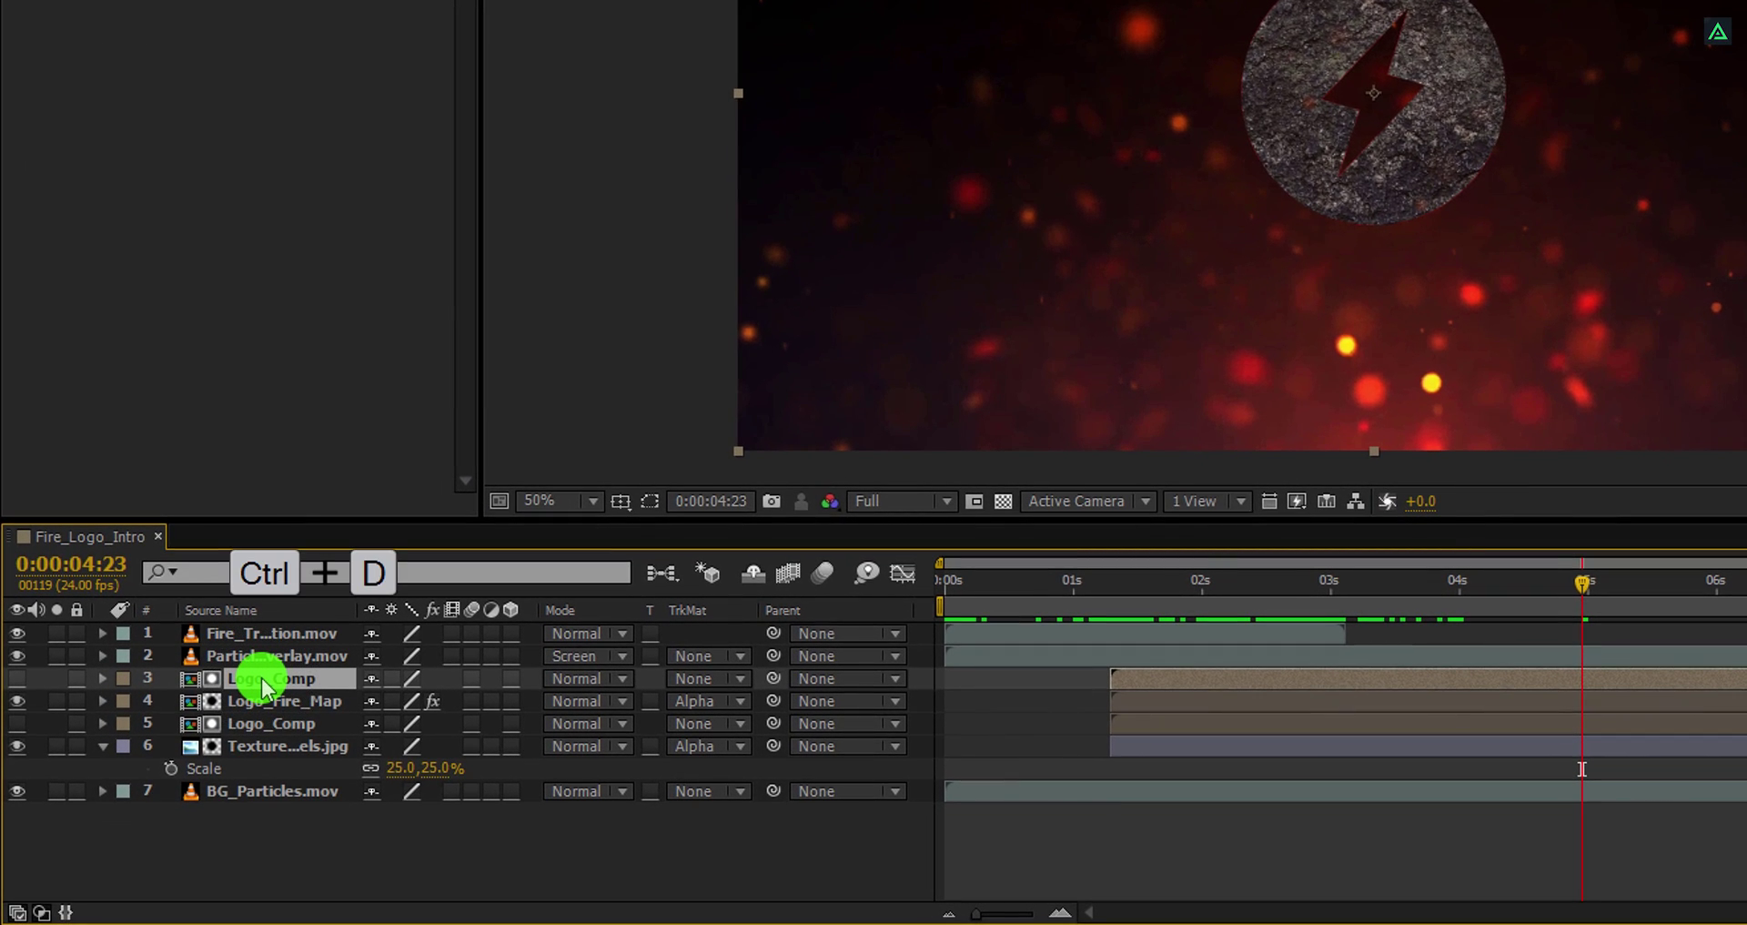
{"action": "left_click_drag", "start_coordinate": [264, 689], "coordinate": [357, 685]}
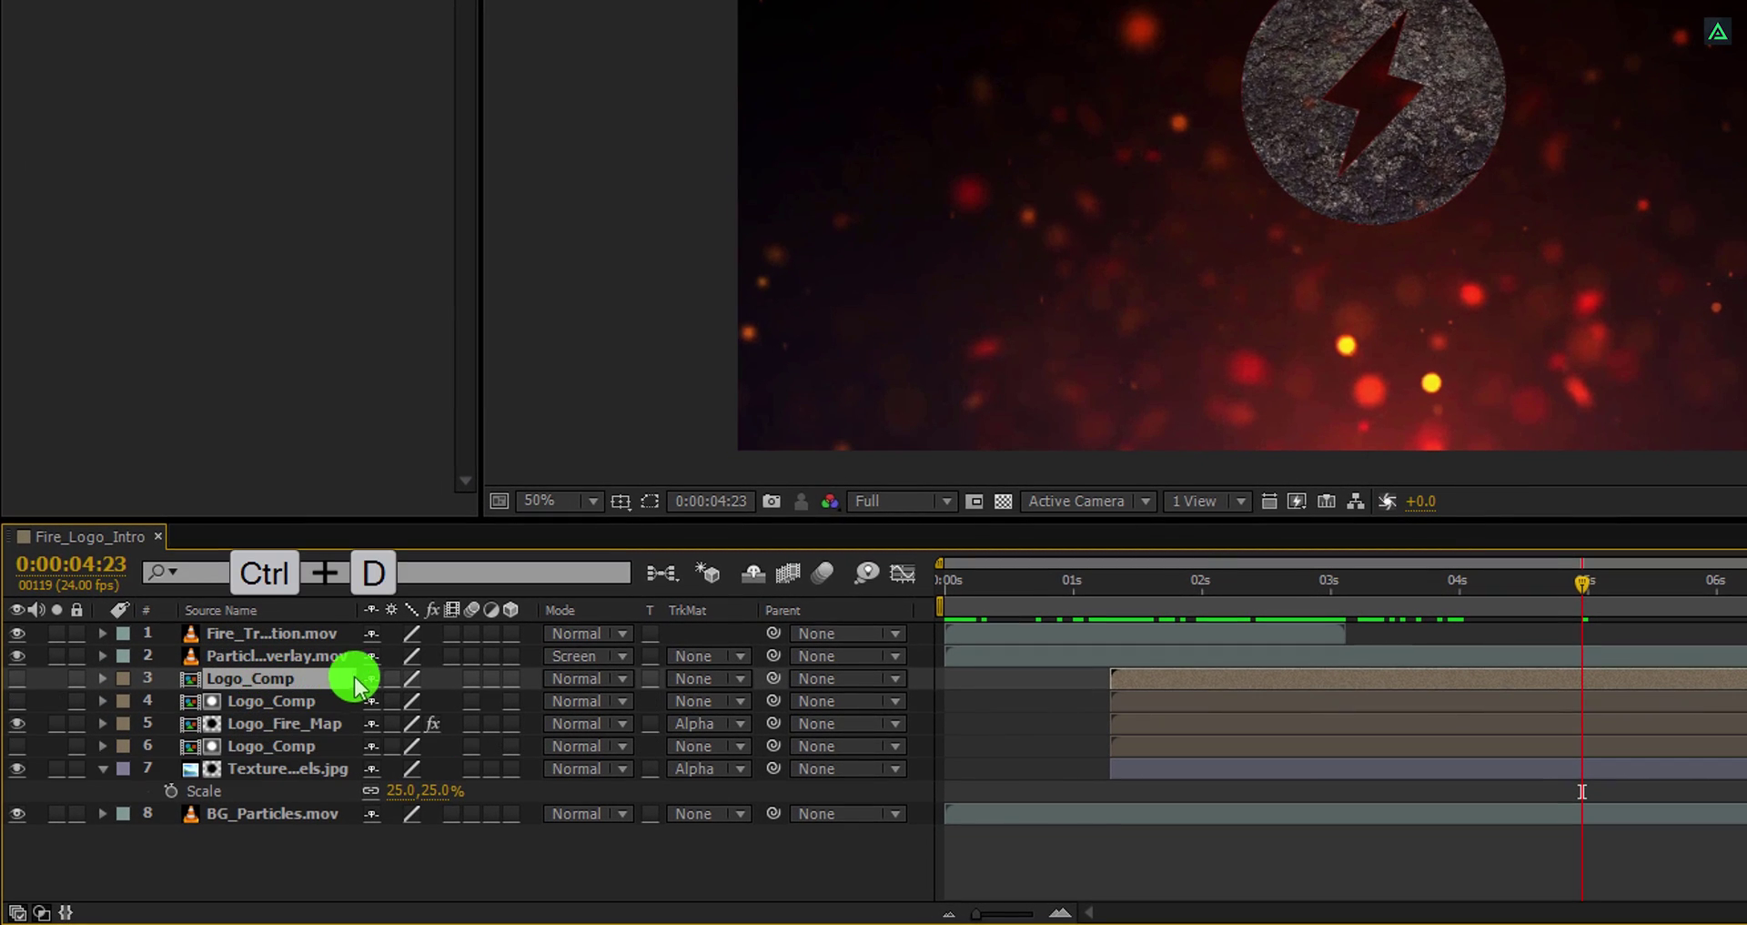
{"action": "key", "text": "Return"}
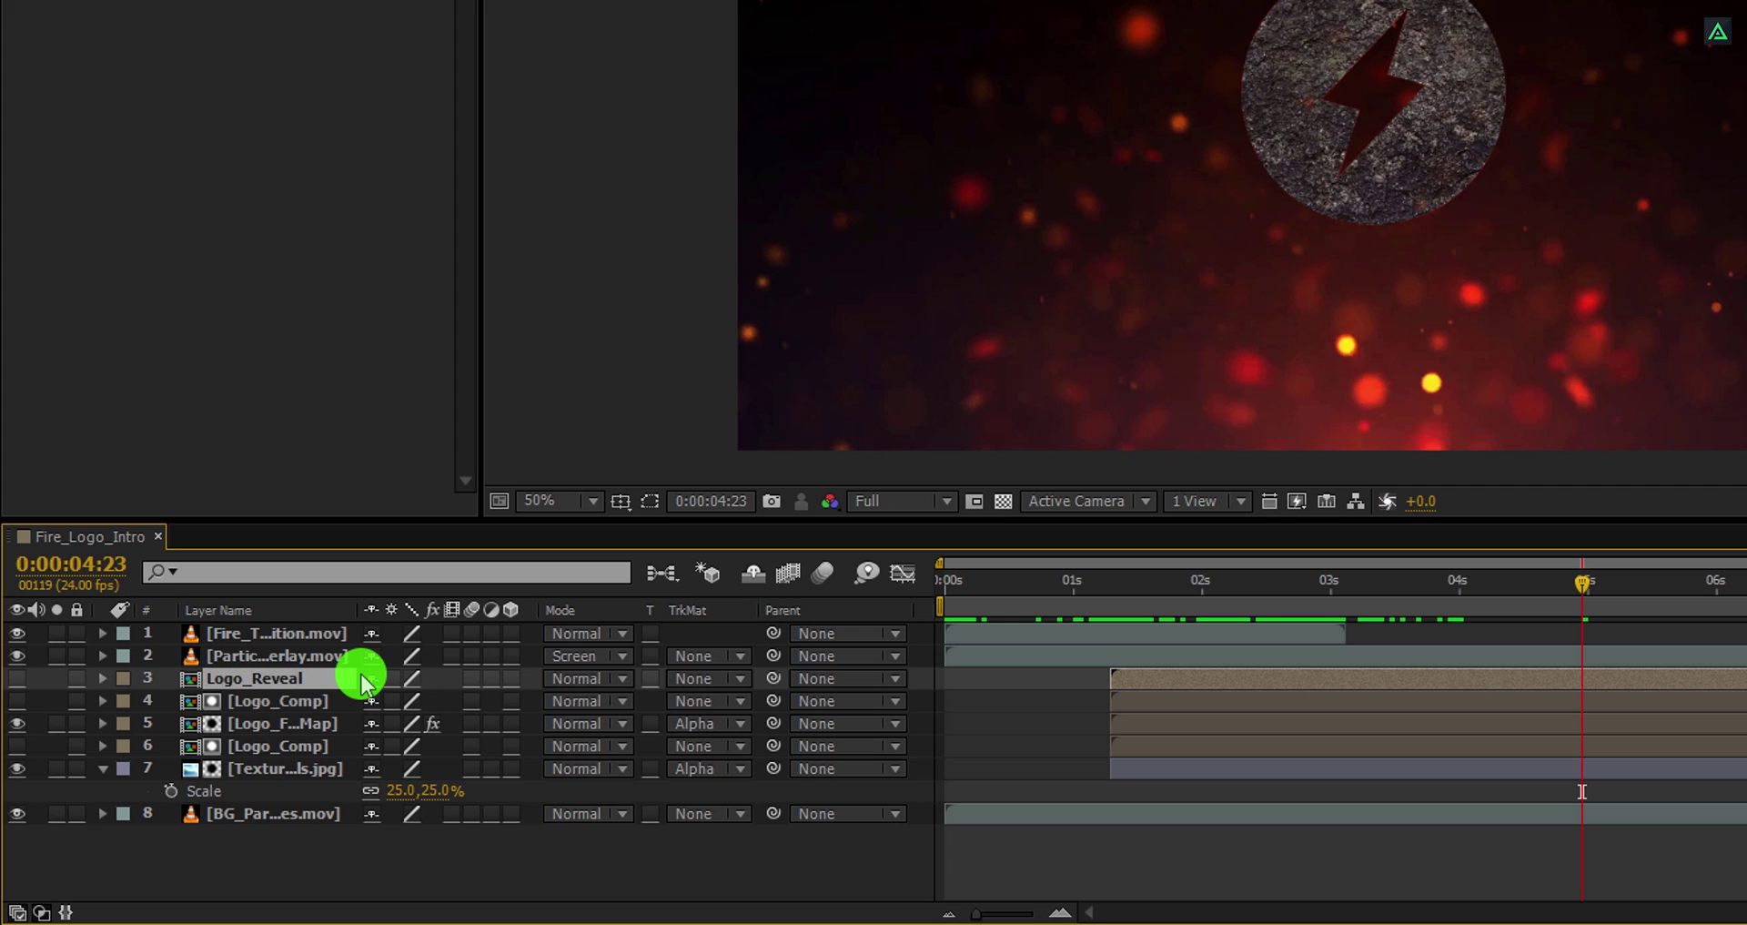
{"action": "left_click", "coordinate": [32, 687]}
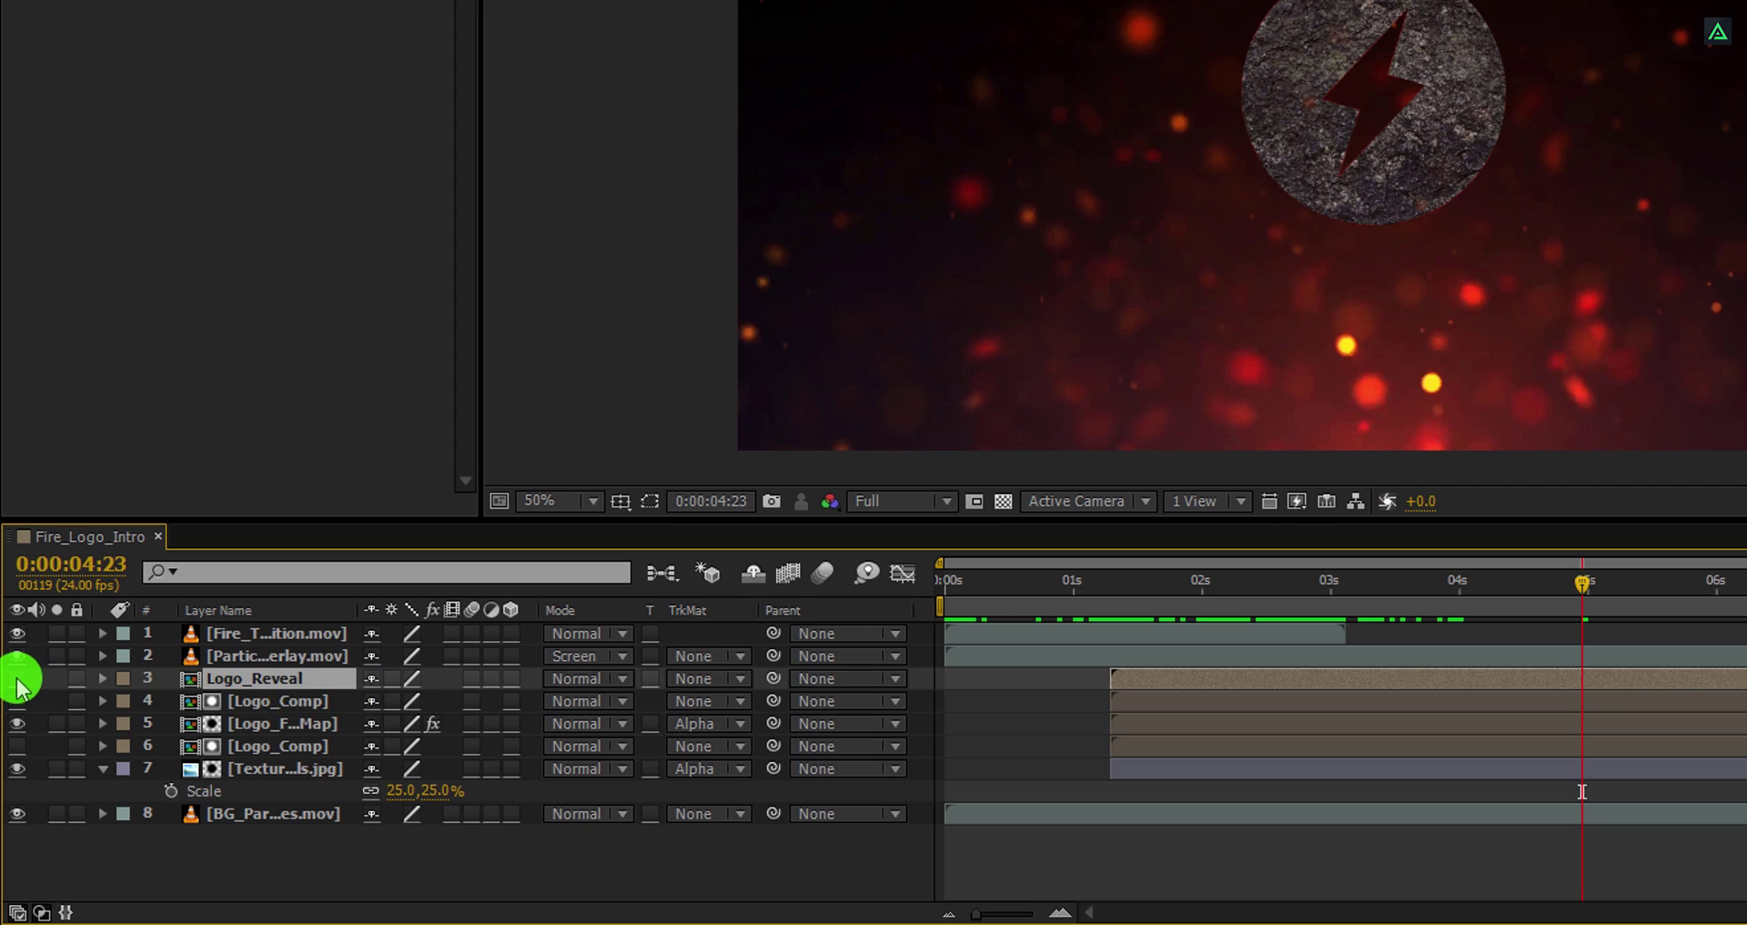
{"action": "left_click", "coordinate": [18, 679]}
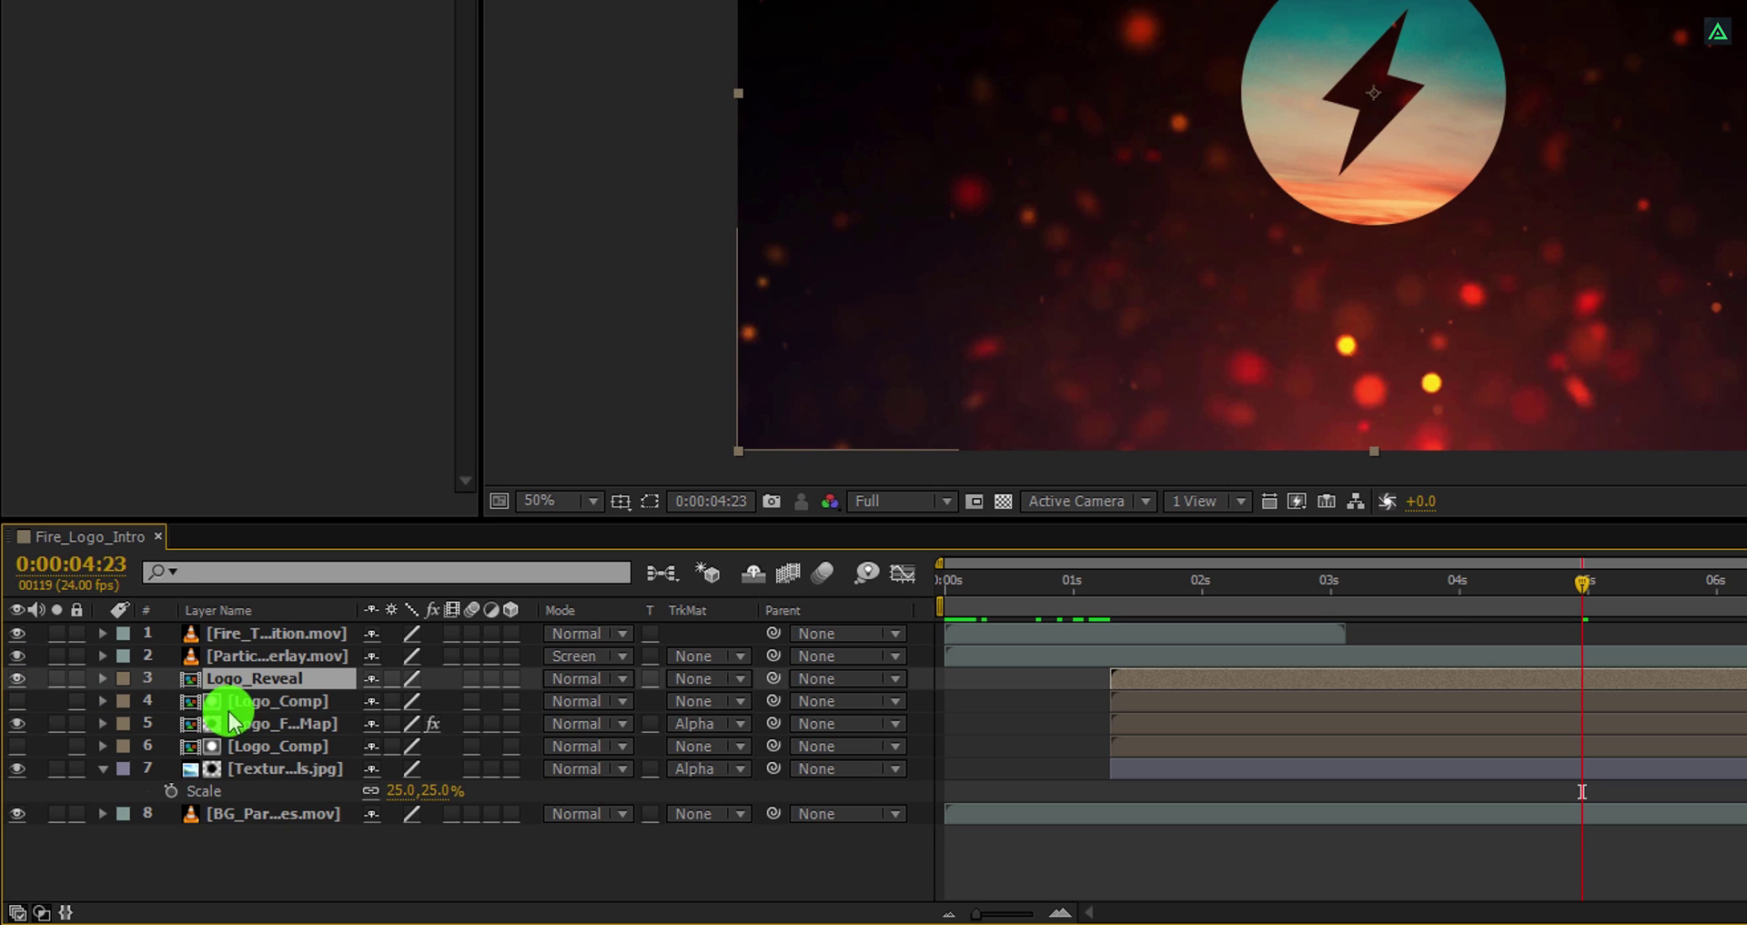
{"action": "left_click_drag", "start_coordinate": [571, 692], "coordinate": [678, 104]}
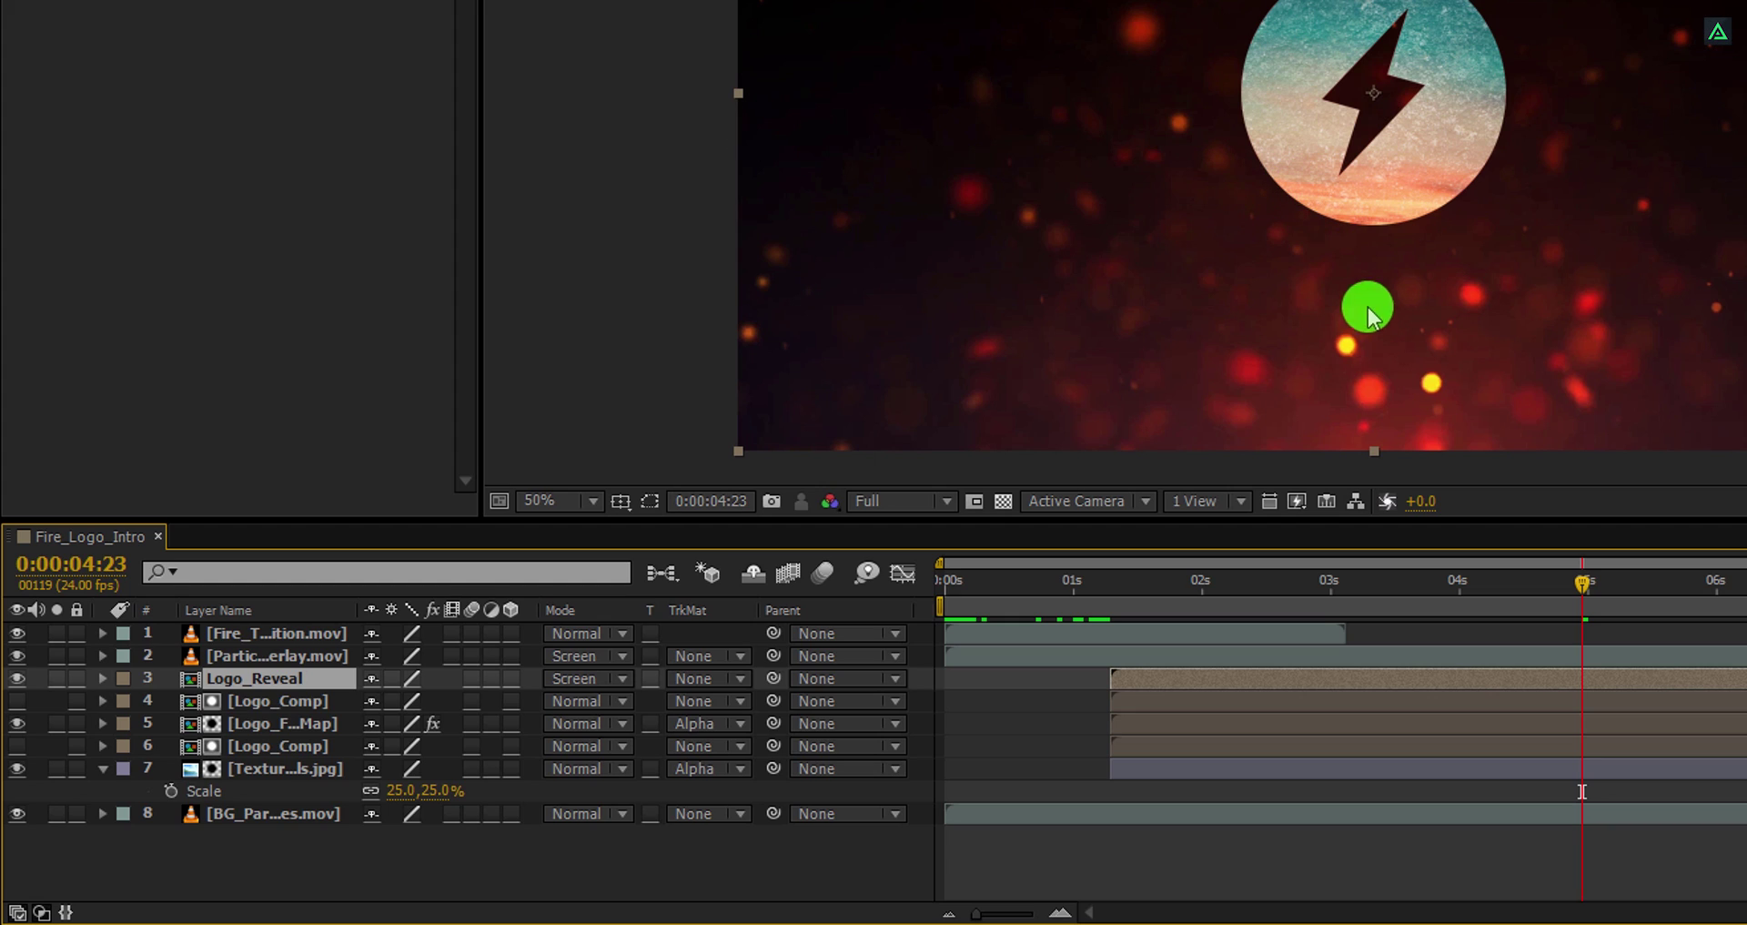
At 4 seconds, apply Gradient Wipe to Logo_Reveal using Texture - Pixels.jpg as the gradient layer
{"action": "left_click", "coordinate": [1460, 592]}
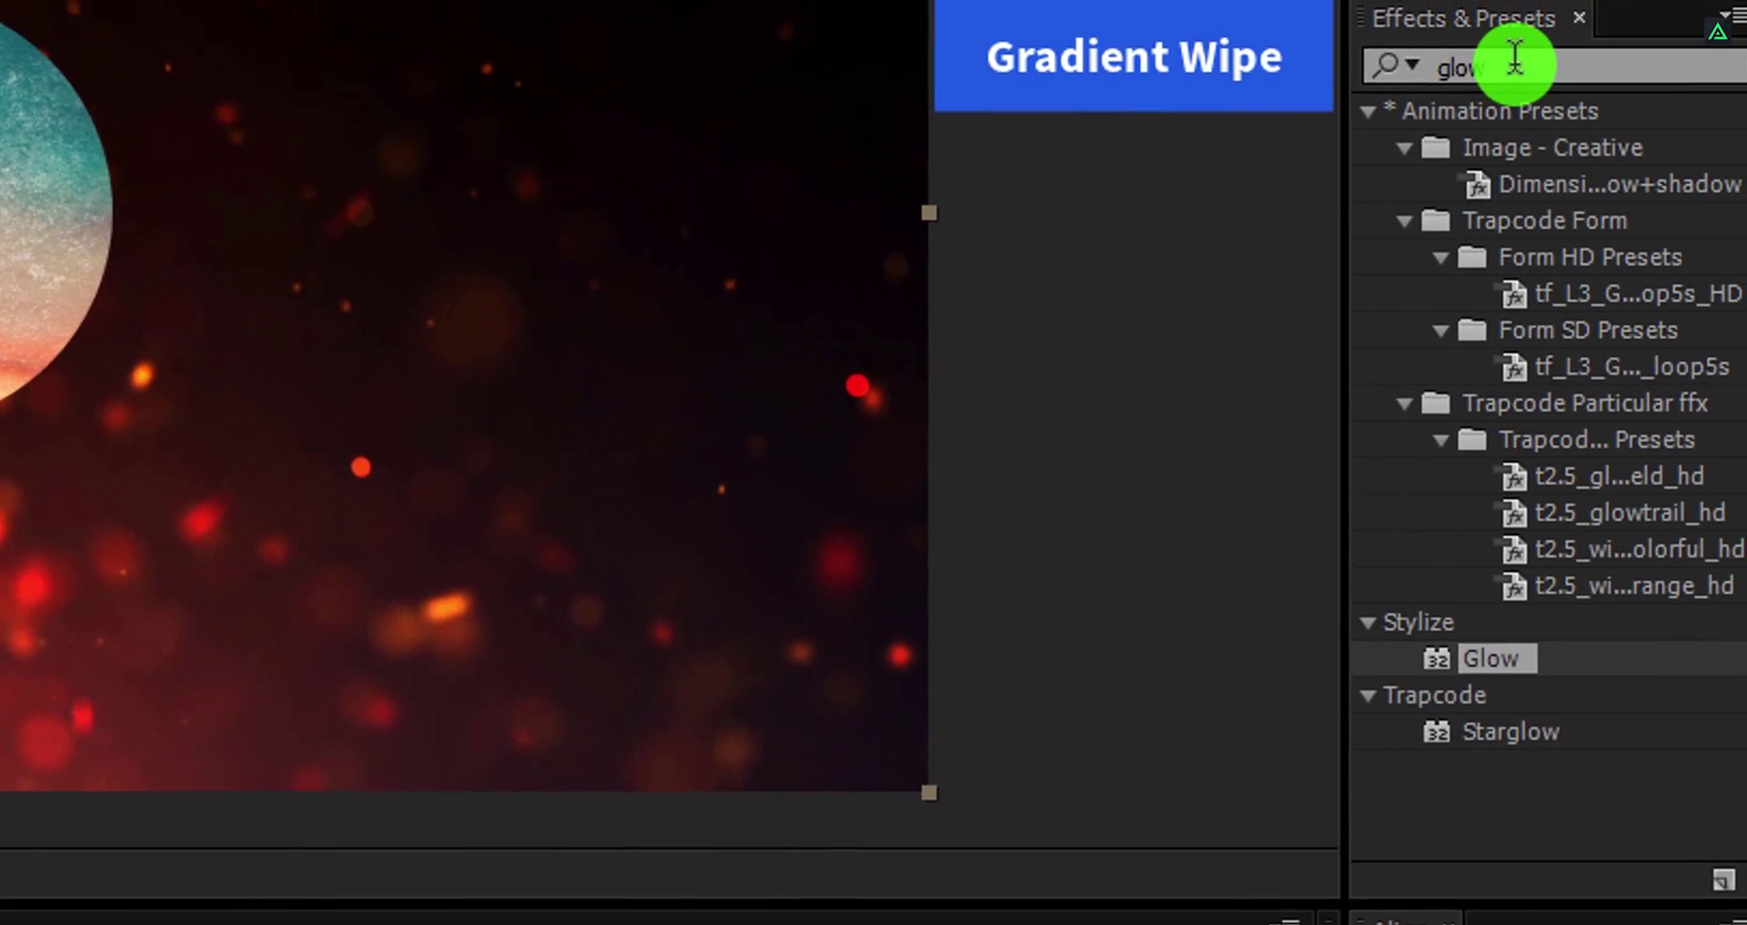
{"action": "left_click", "coordinate": [1626, 78]}
{"action": "type", "text": "g"}
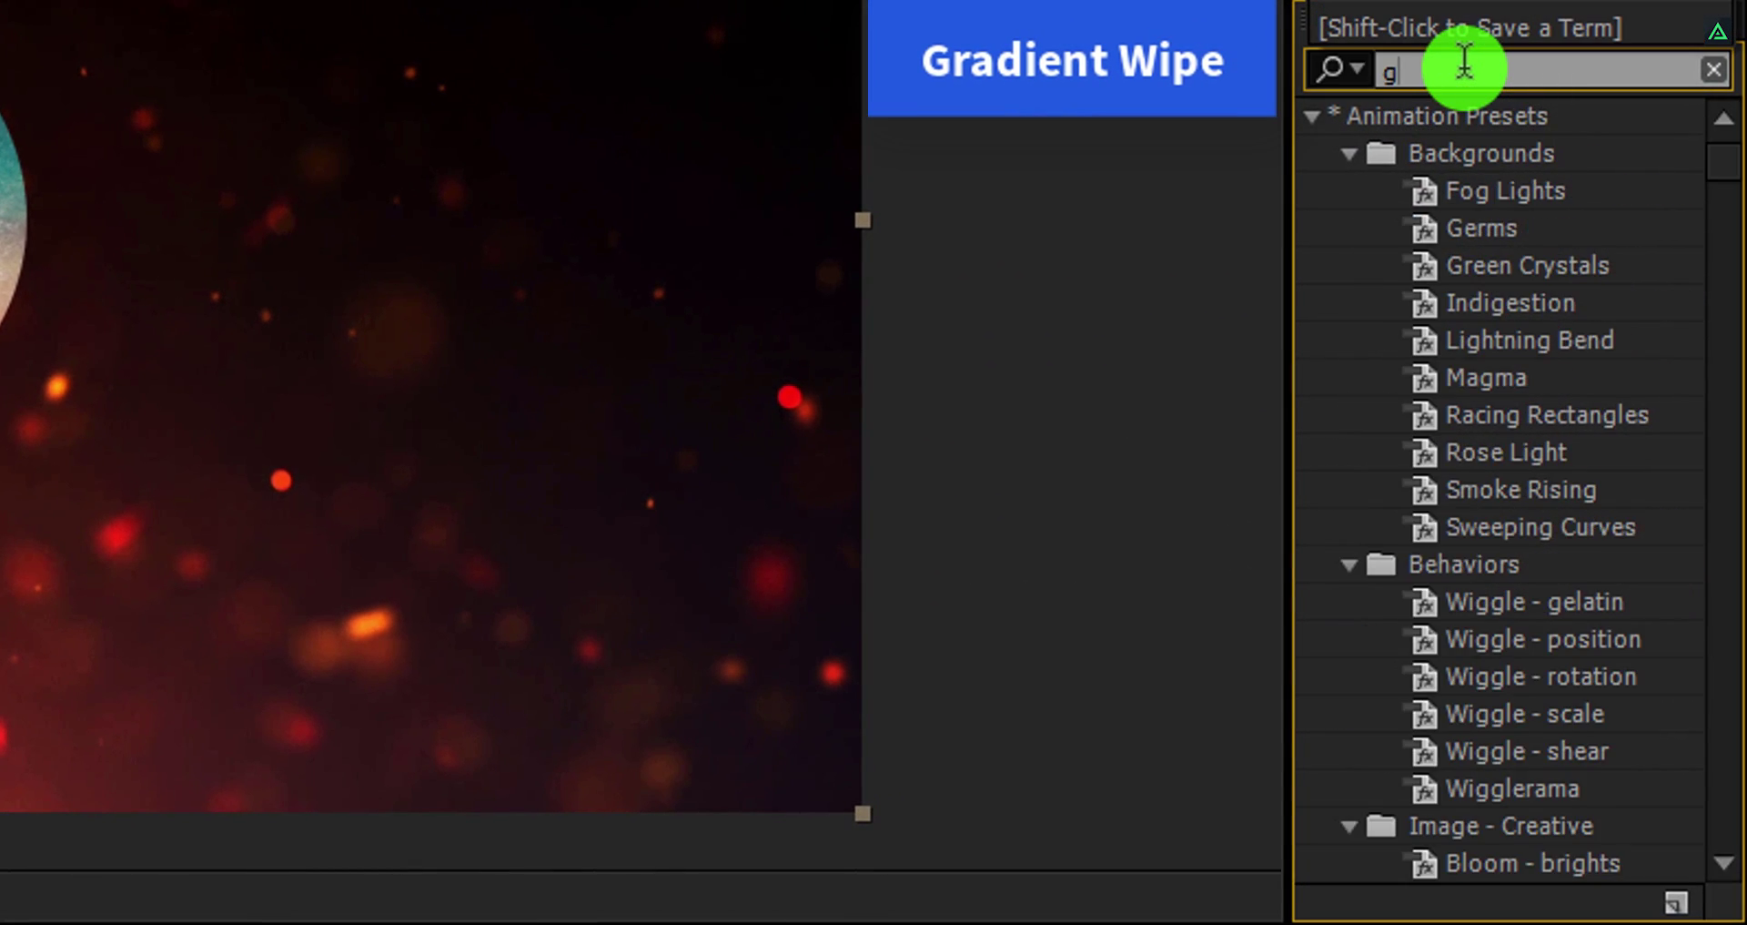
{"action": "type", "text": "radi"}
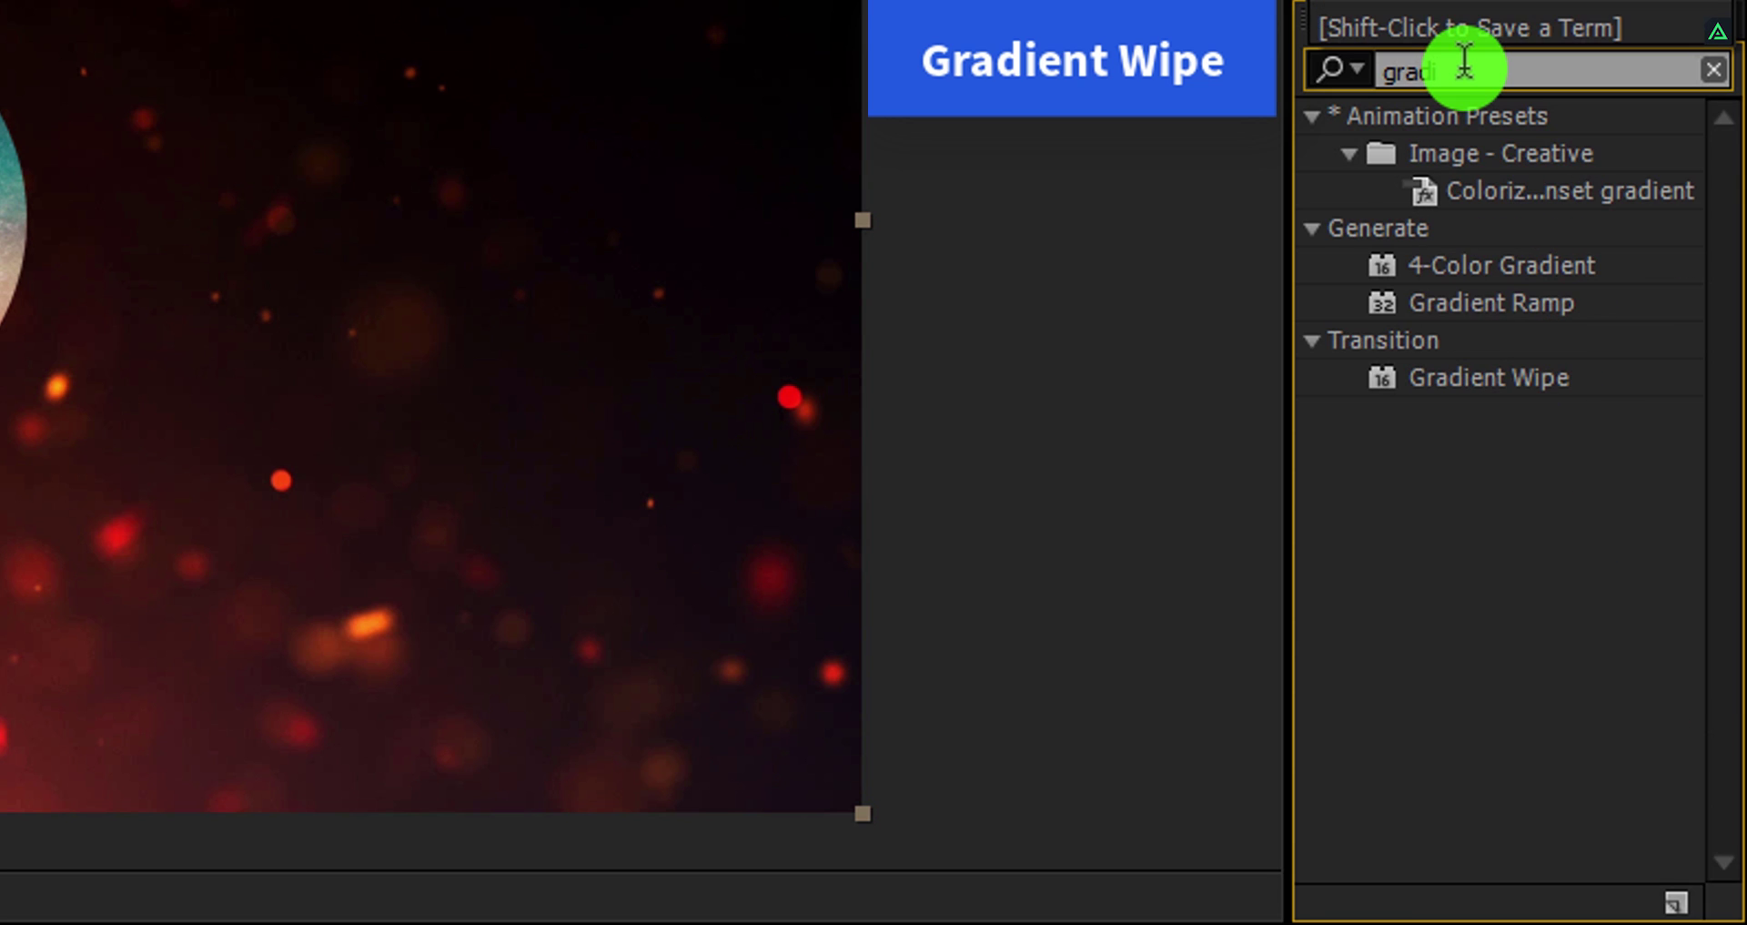
{"action": "left_click", "coordinate": [1463, 377]}
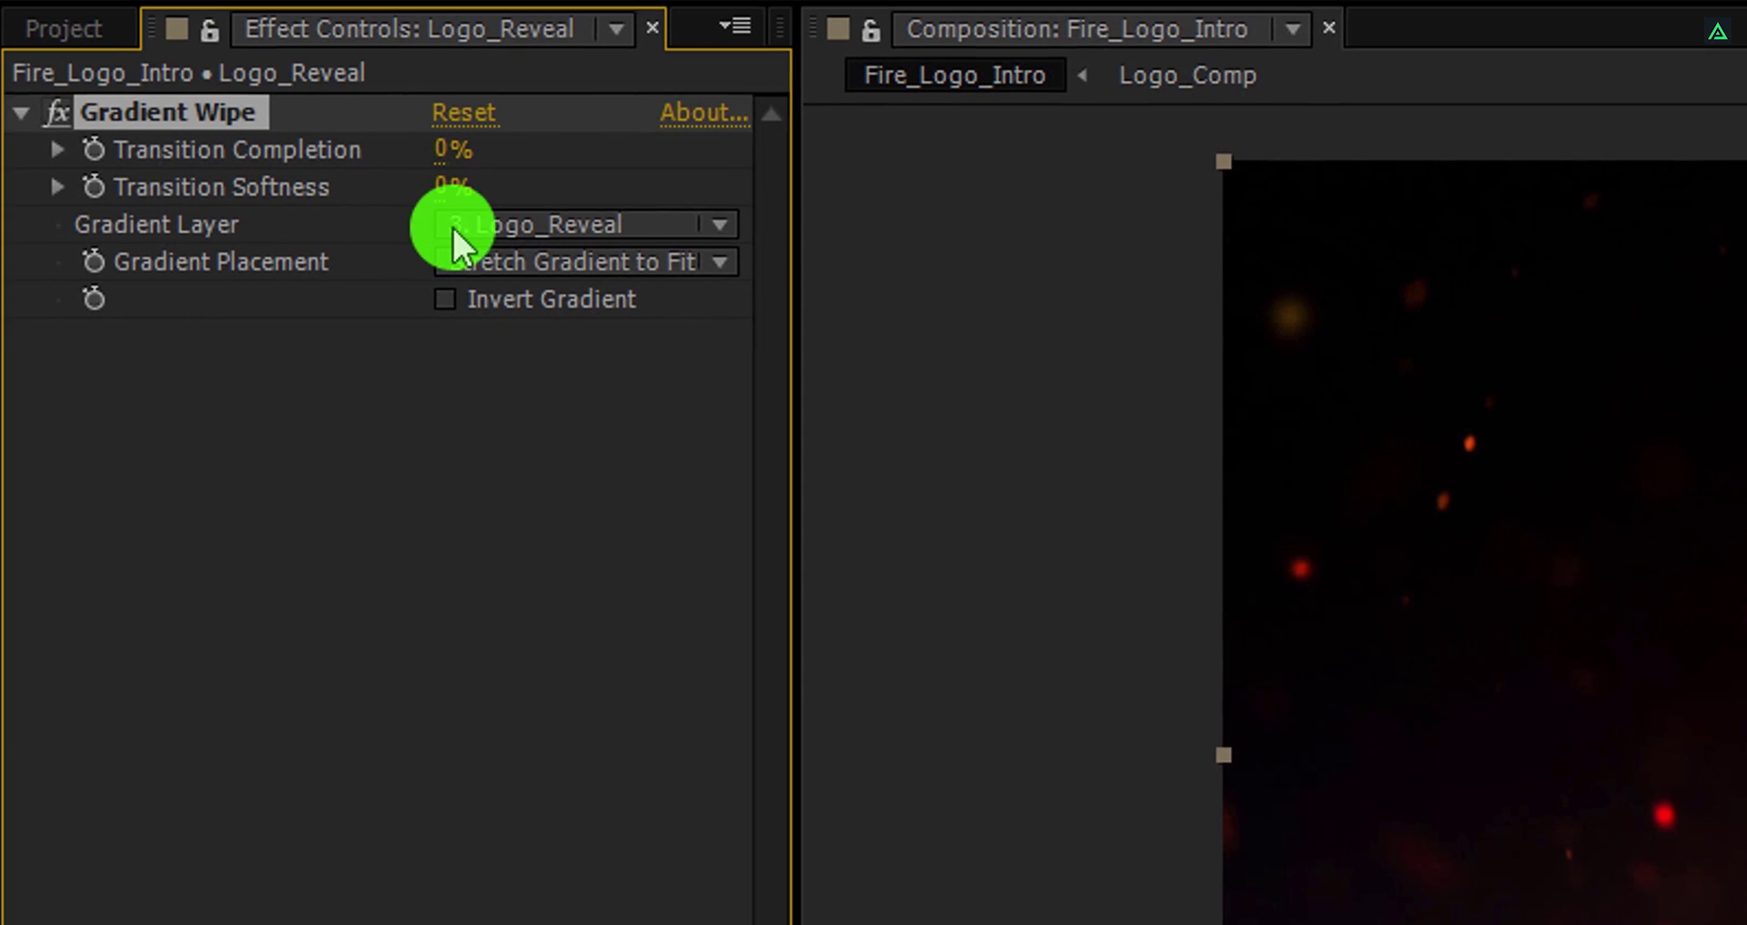
{"action": "left_click", "coordinate": [477, 222]}
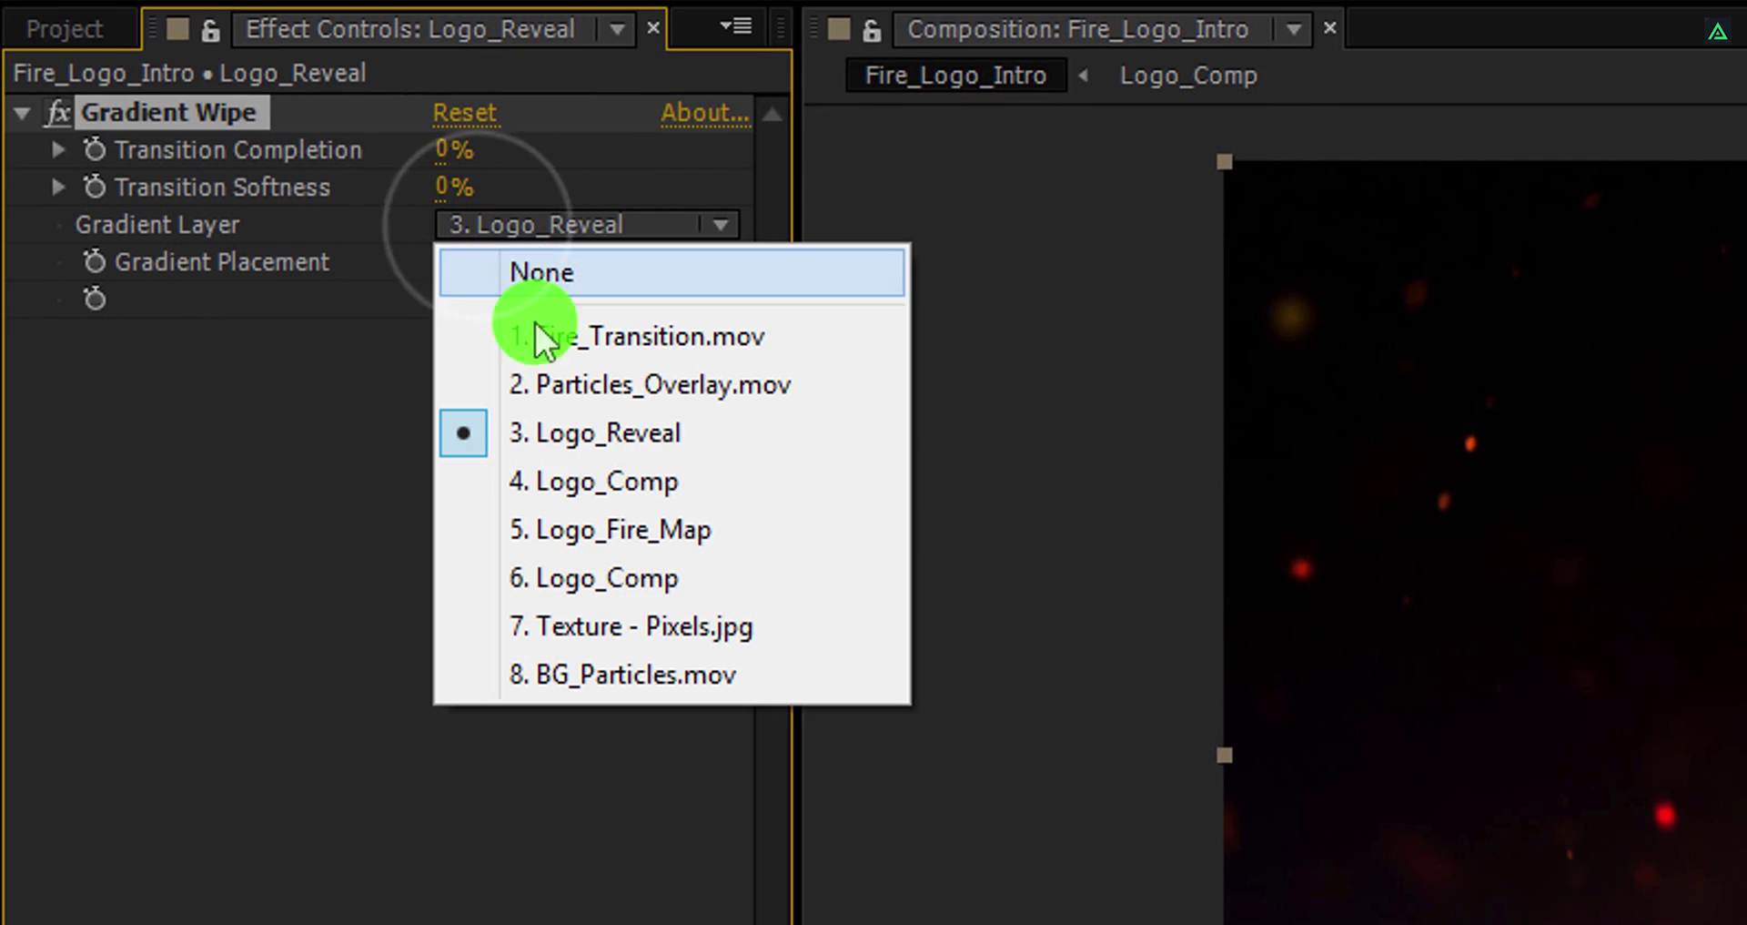
{"action": "left_click", "coordinate": [666, 634]}
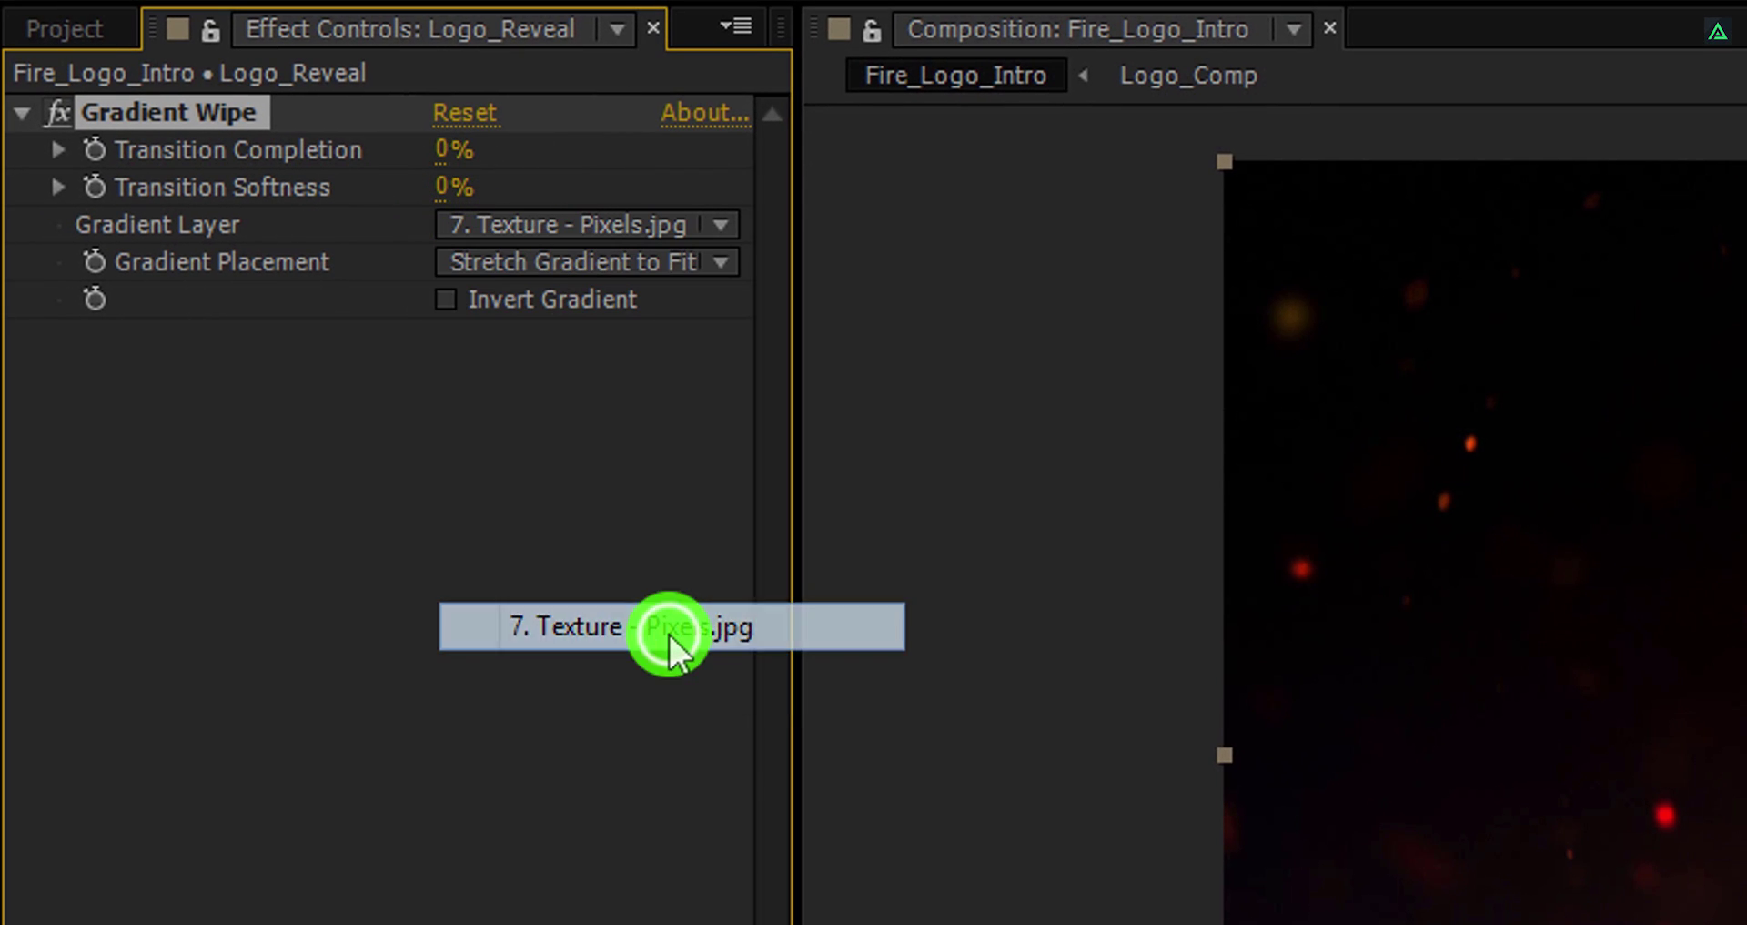
Set the wipe's Transition Softness to 20% and bring Transition Completion down to about 23–25%
{"action": "left_click", "coordinate": [446, 188]}
{"action": "type", "text": "20"}
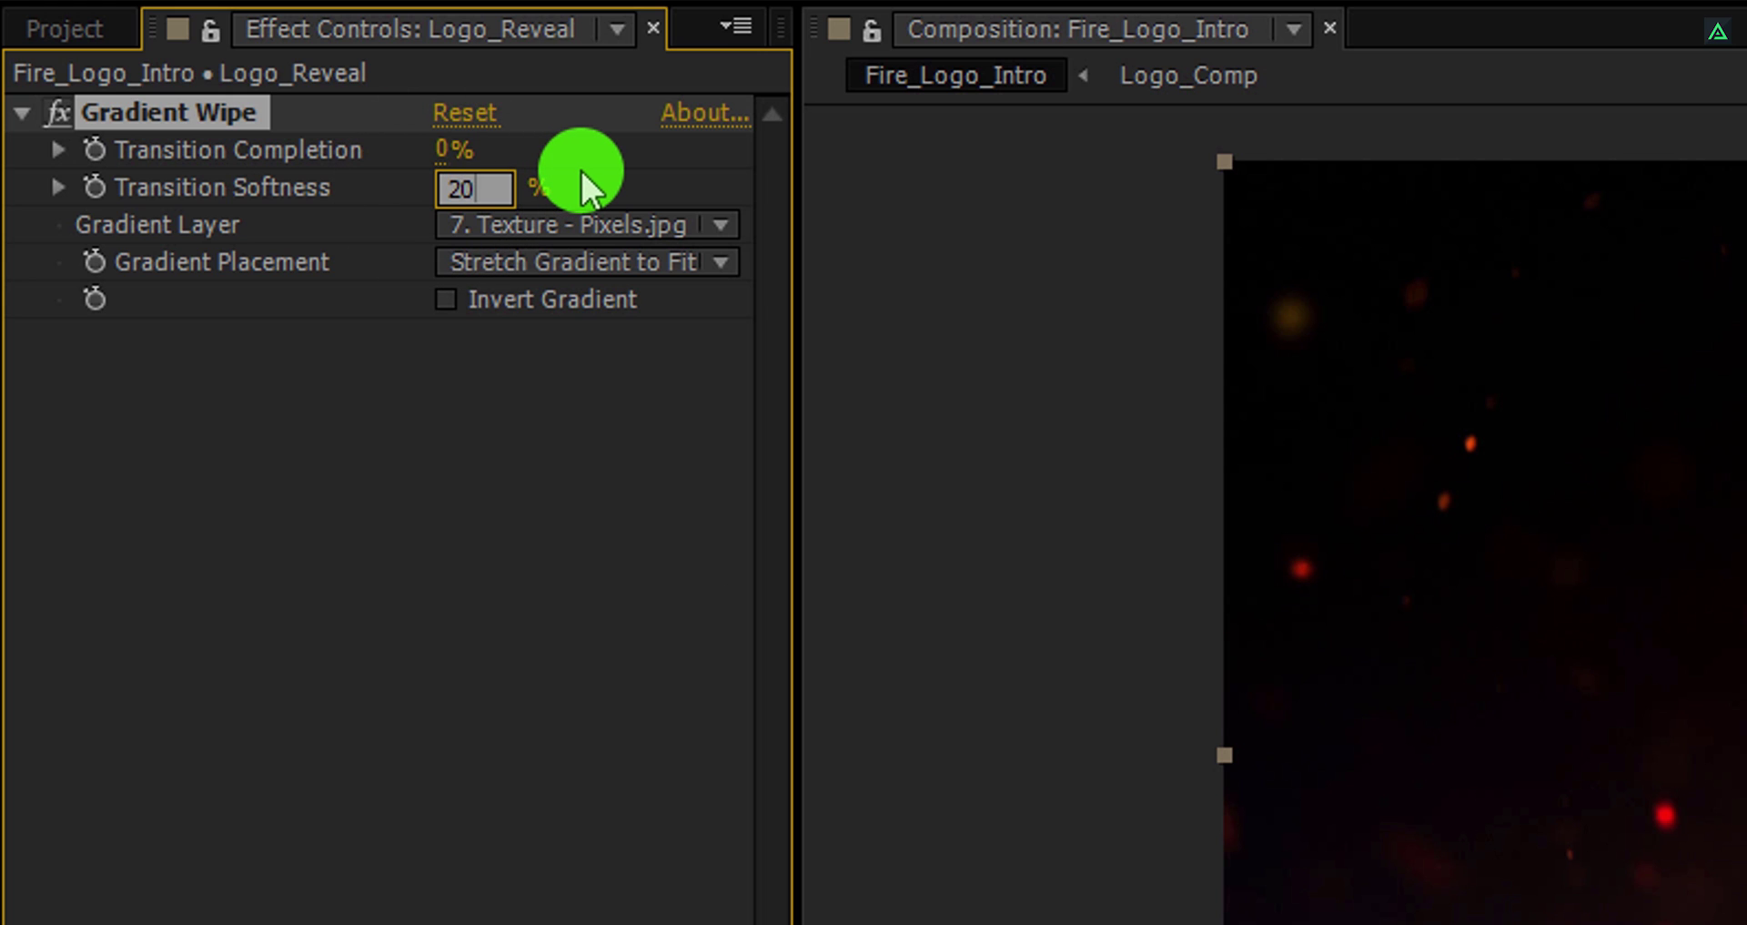
{"action": "key", "text": "Return"}
{"action": "mouse_move", "coordinate": [501, 150]}
{"action": "left_mouse_down"}
{"action": "mouse_move", "coordinate": [424, 150]}
{"action": "mouse_move", "coordinate": [501, 139]}
{"action": "left_mouse_up"}
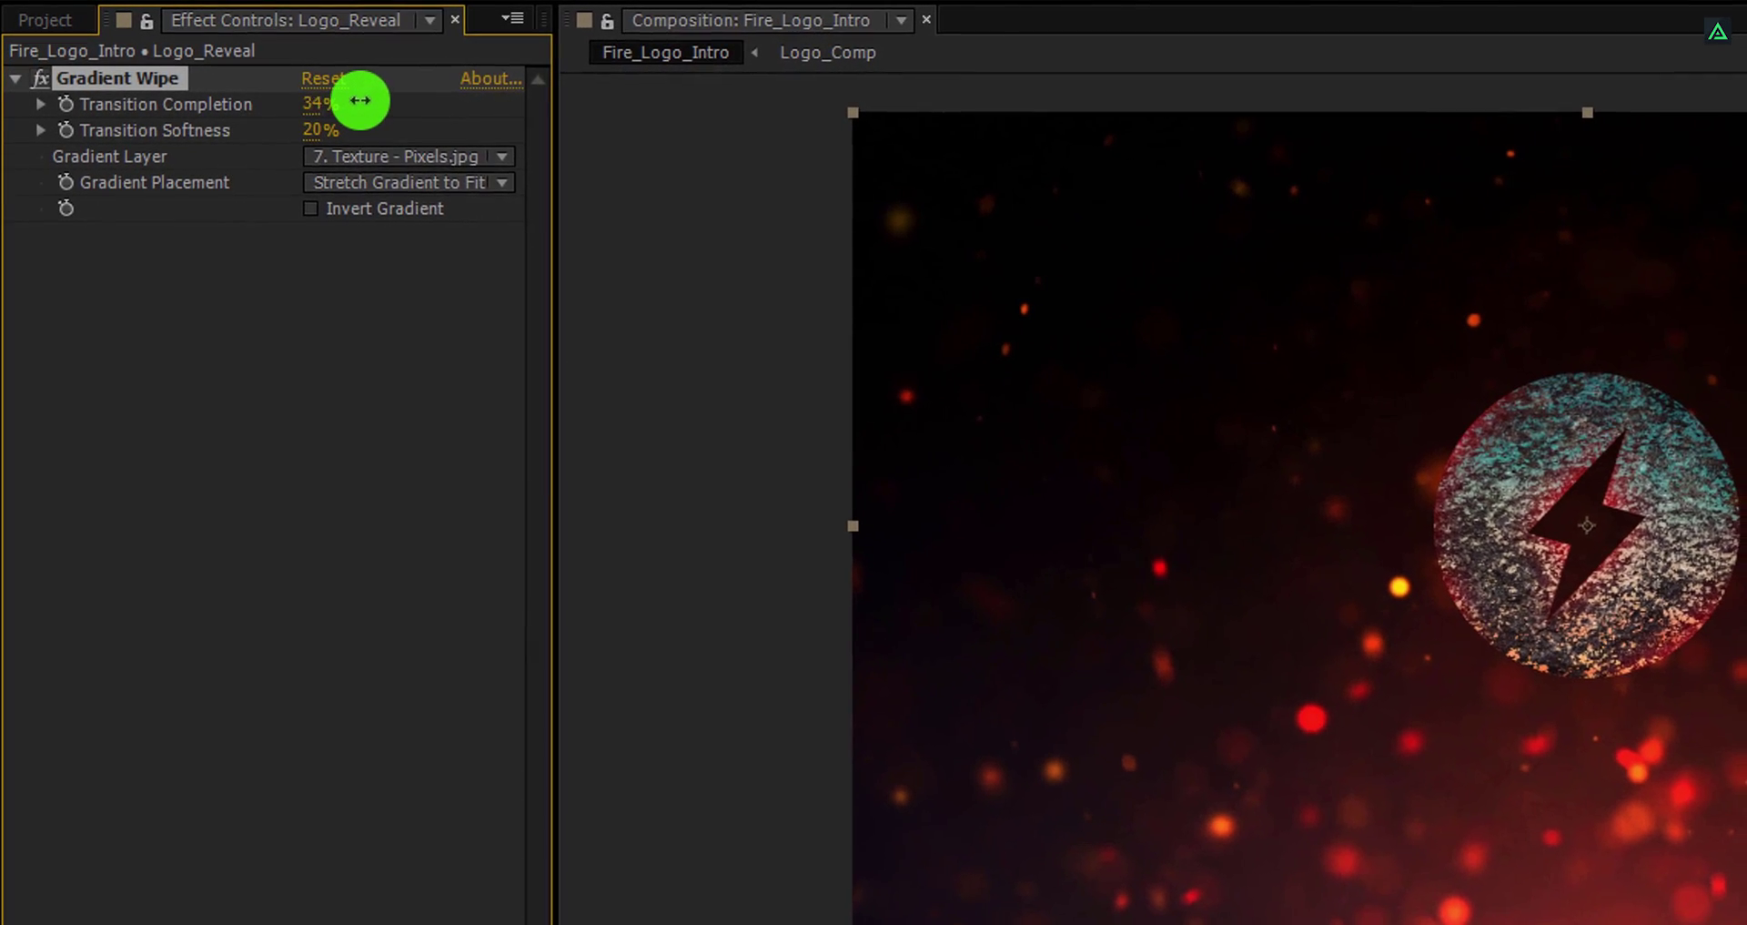
{"action": "left_click_drag", "start_coordinate": [360, 100], "coordinate": [328, 128]}
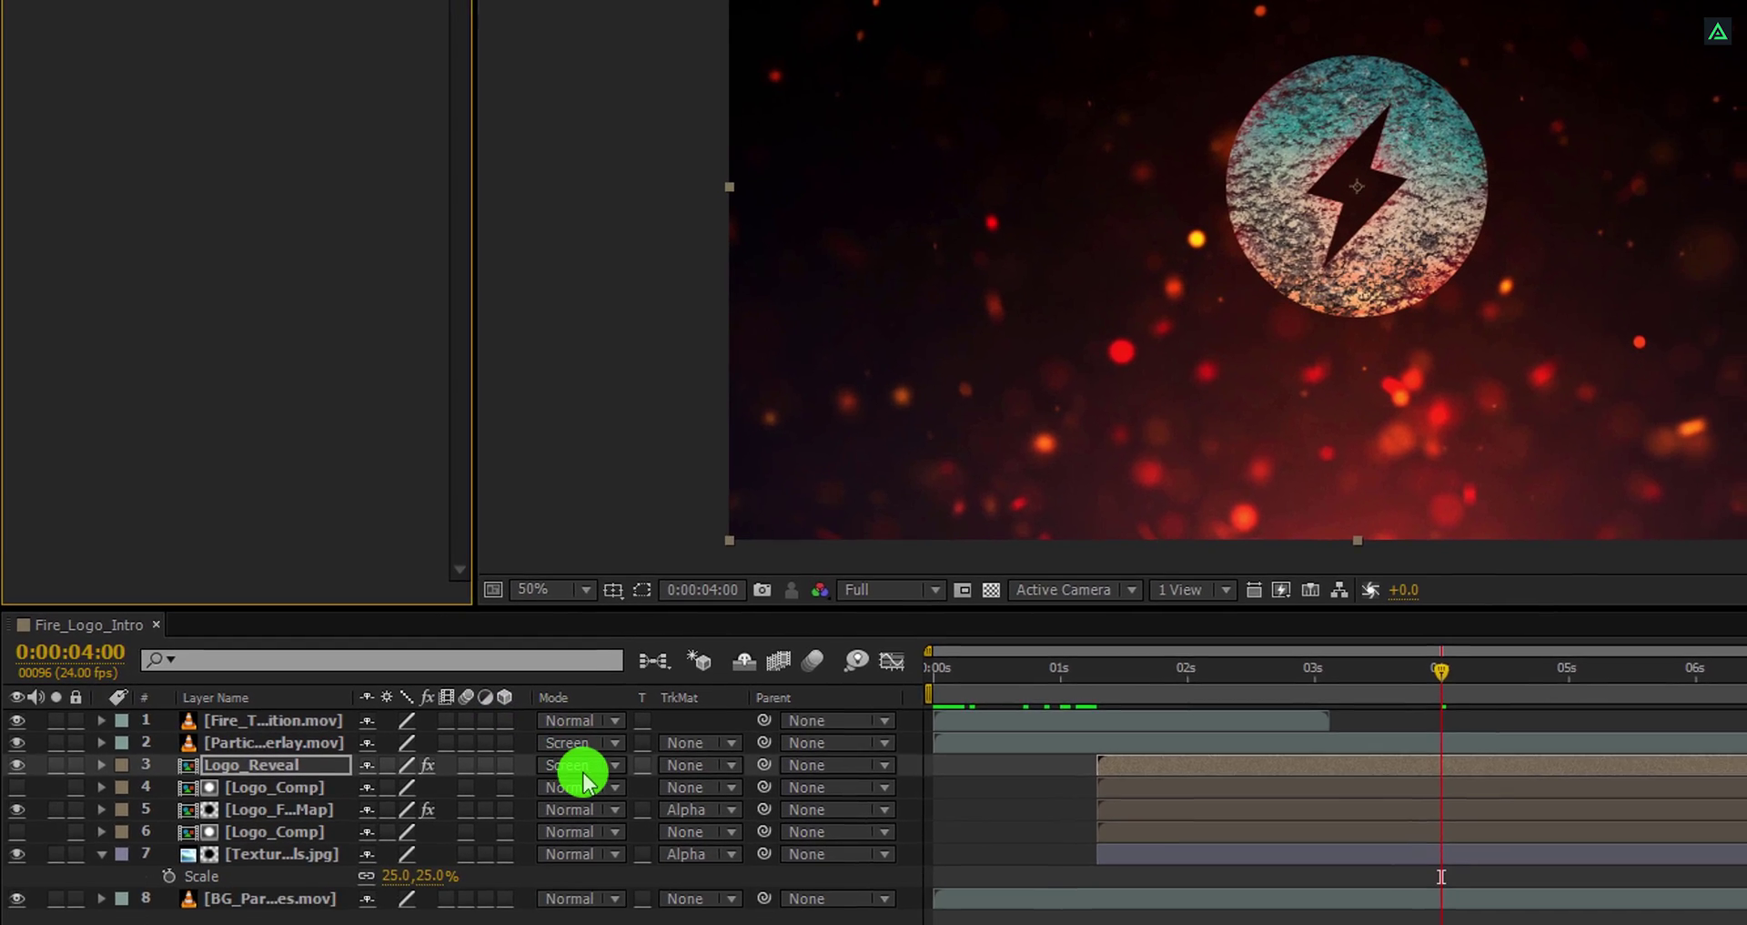
Switch Logo_Reveal to Linear Dodge blending and raise Transition Completion to 77%
{"action": "left_click", "coordinate": [577, 752]}
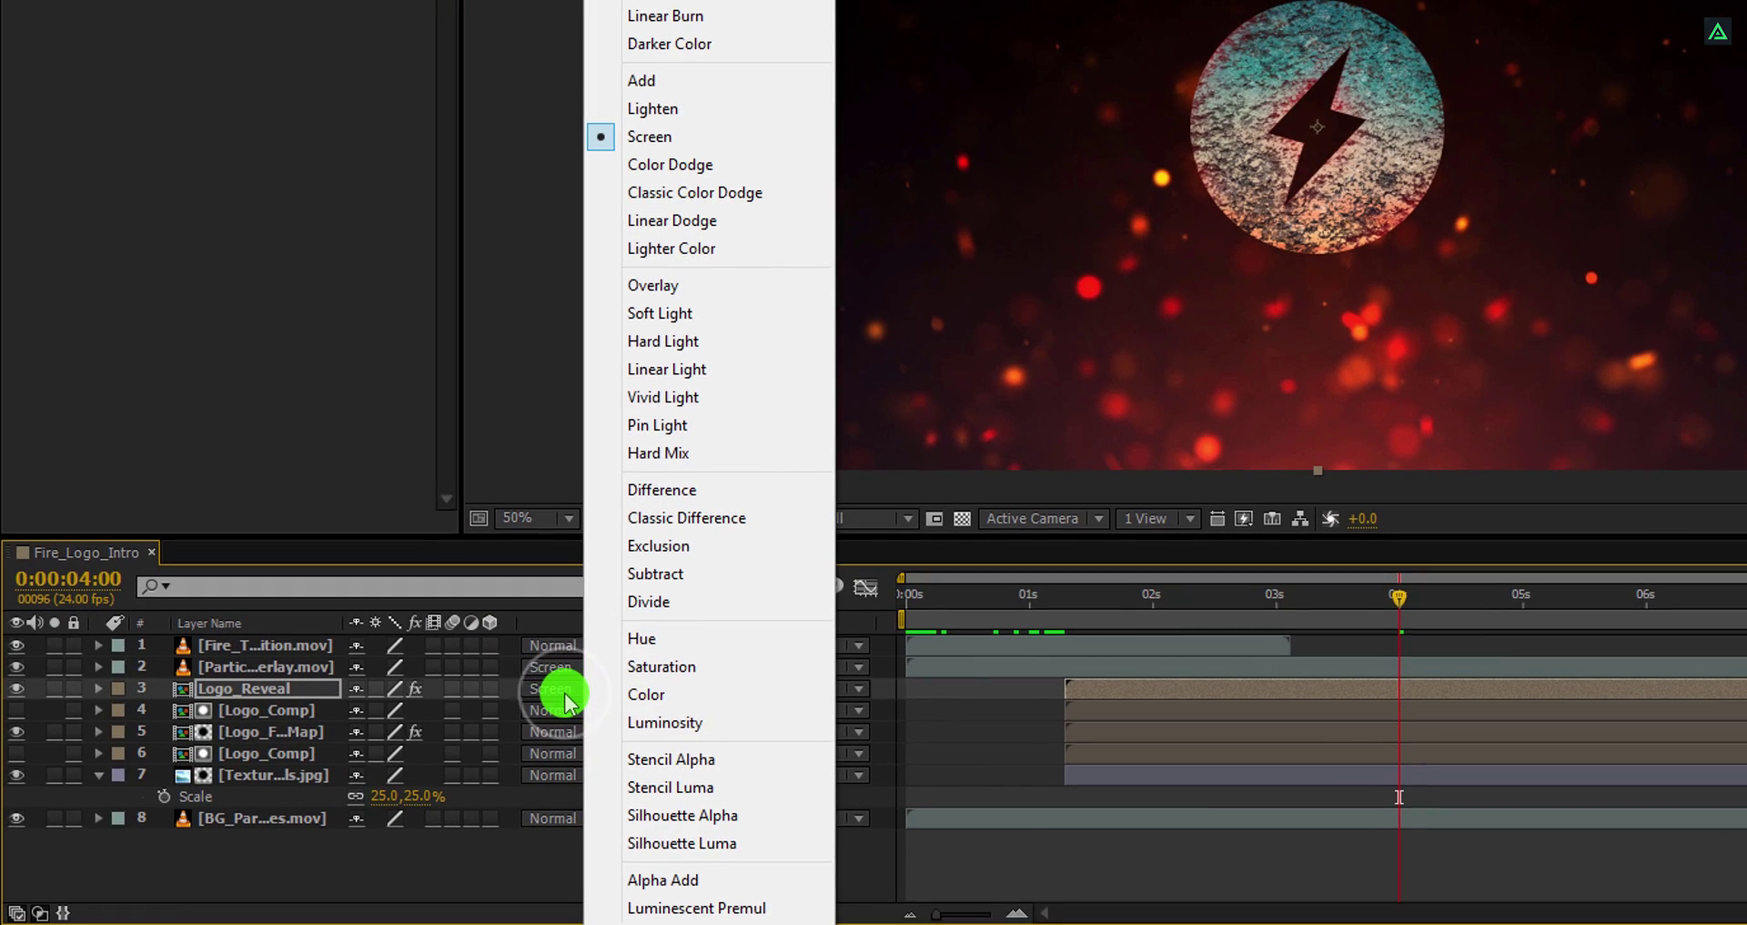
{"action": "left_click", "coordinate": [739, 222]}
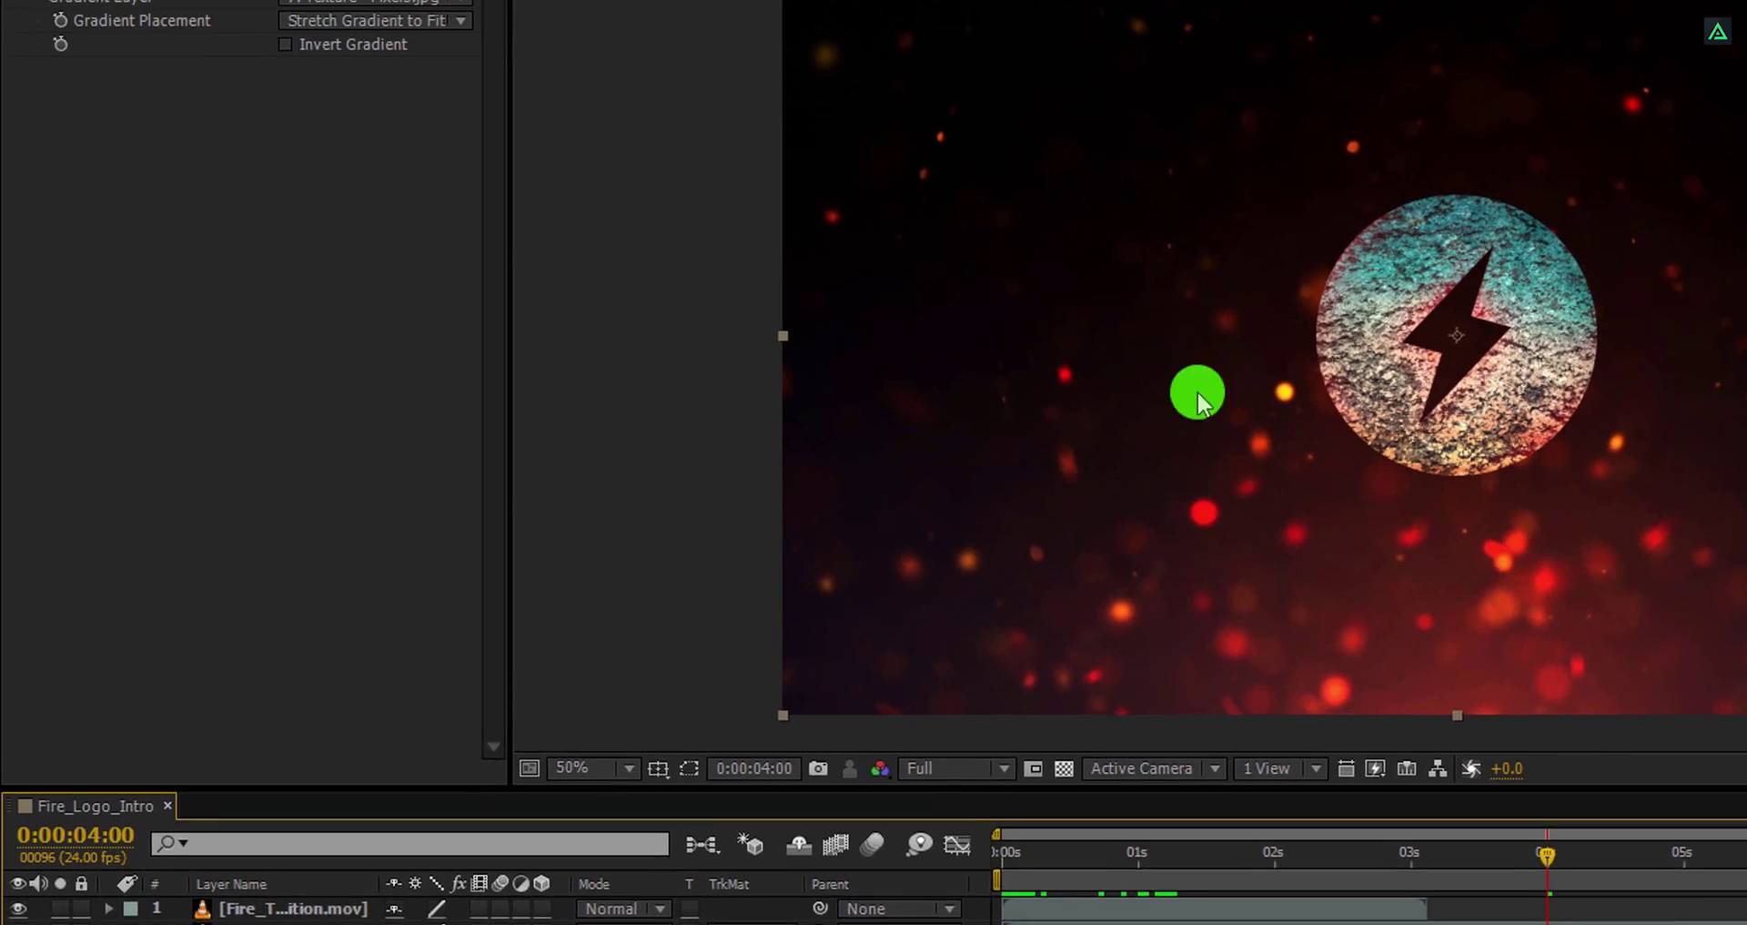
{"action": "left_click_drag", "start_coordinate": [288, 0], "coordinate": [334, 0]}
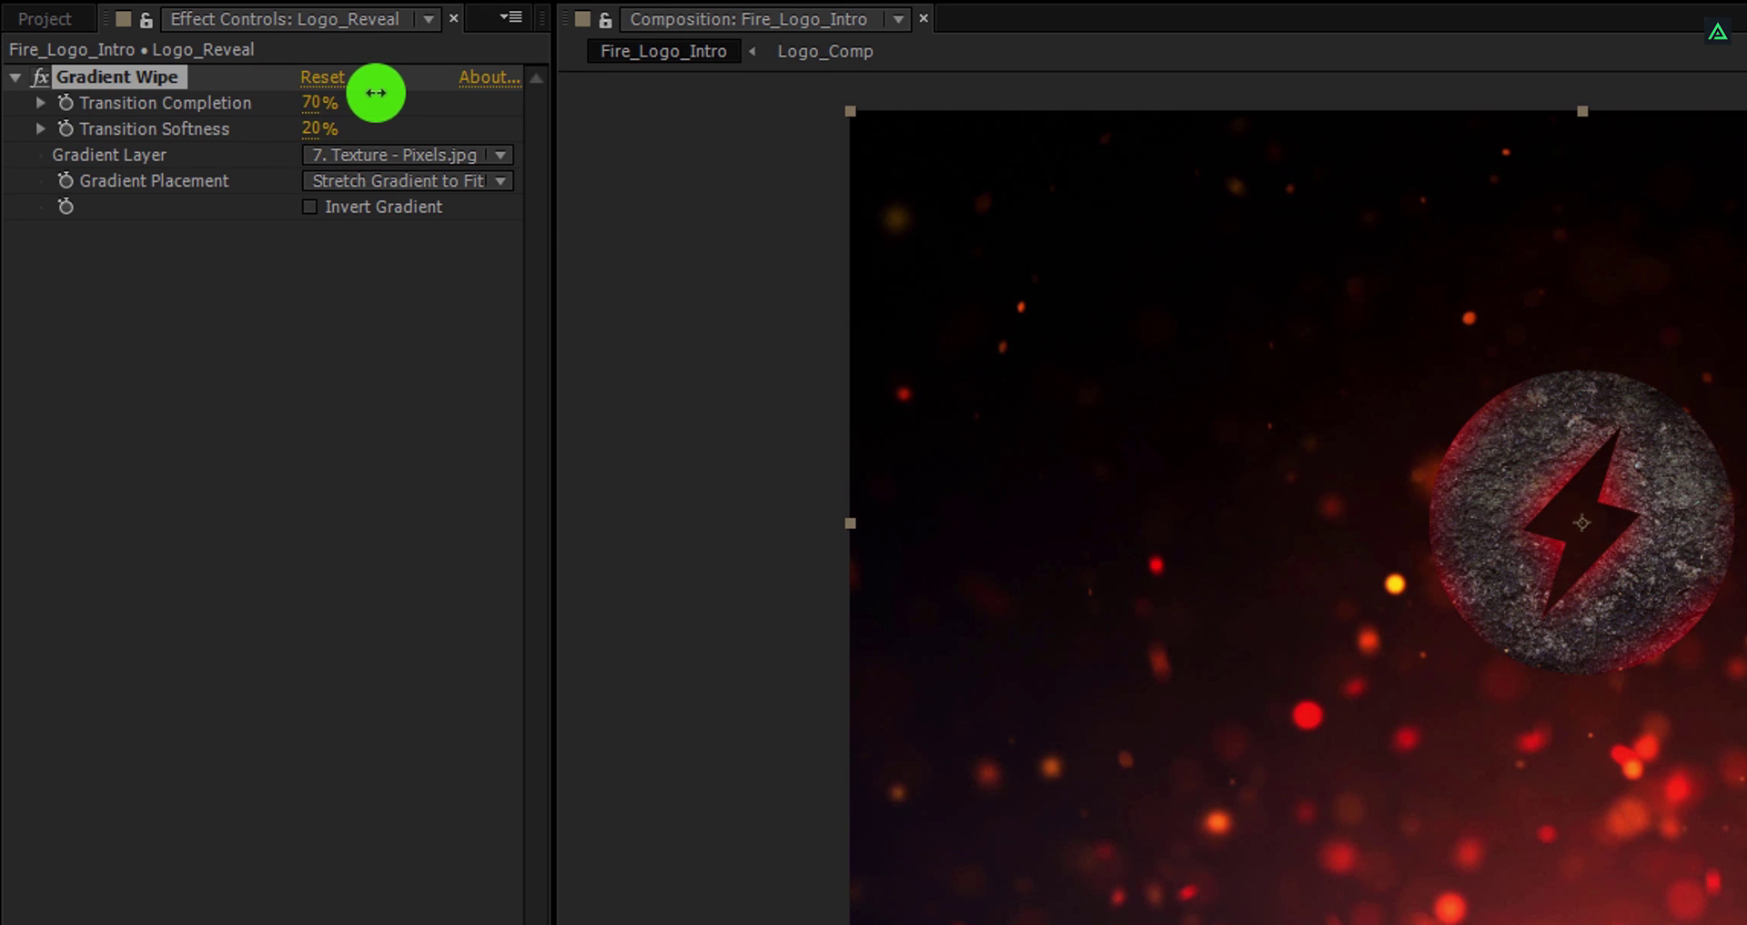
{"action": "left_click_drag", "start_coordinate": [383, 91], "coordinate": [387, 99]}
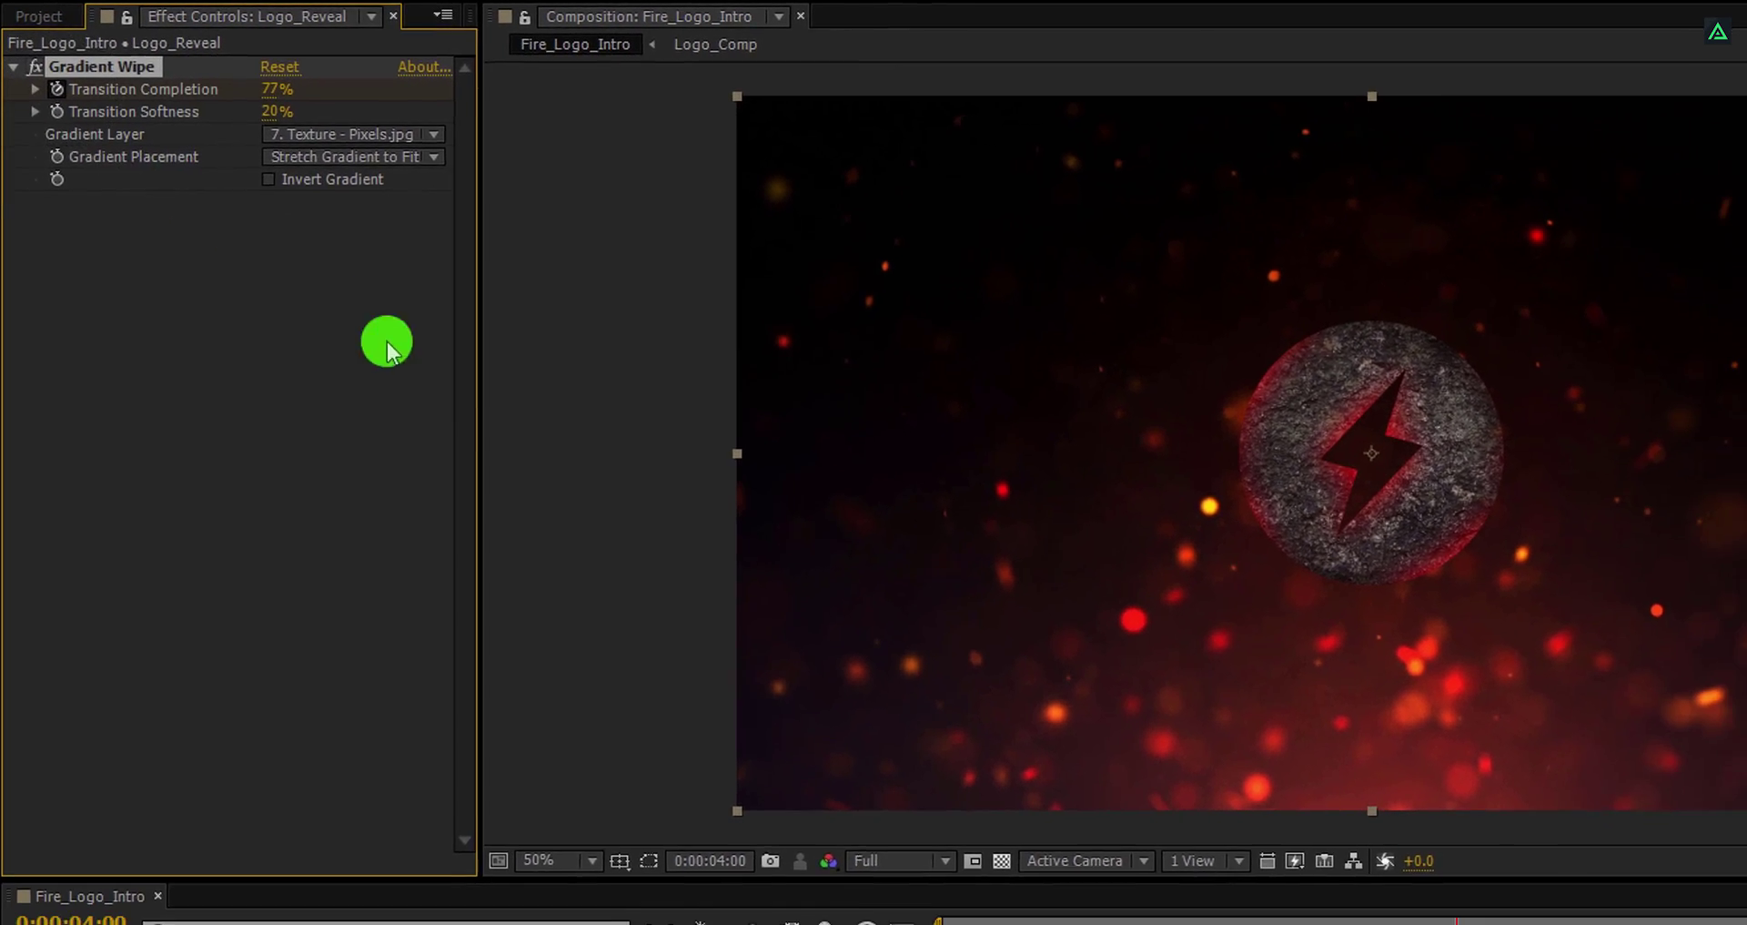
At 0:00:05:05, lower Transition Completion to 17% and preview the coloured reveal
{"action": "left_click_drag", "start_coordinate": [1574, 924], "coordinate": [1613, 924]}
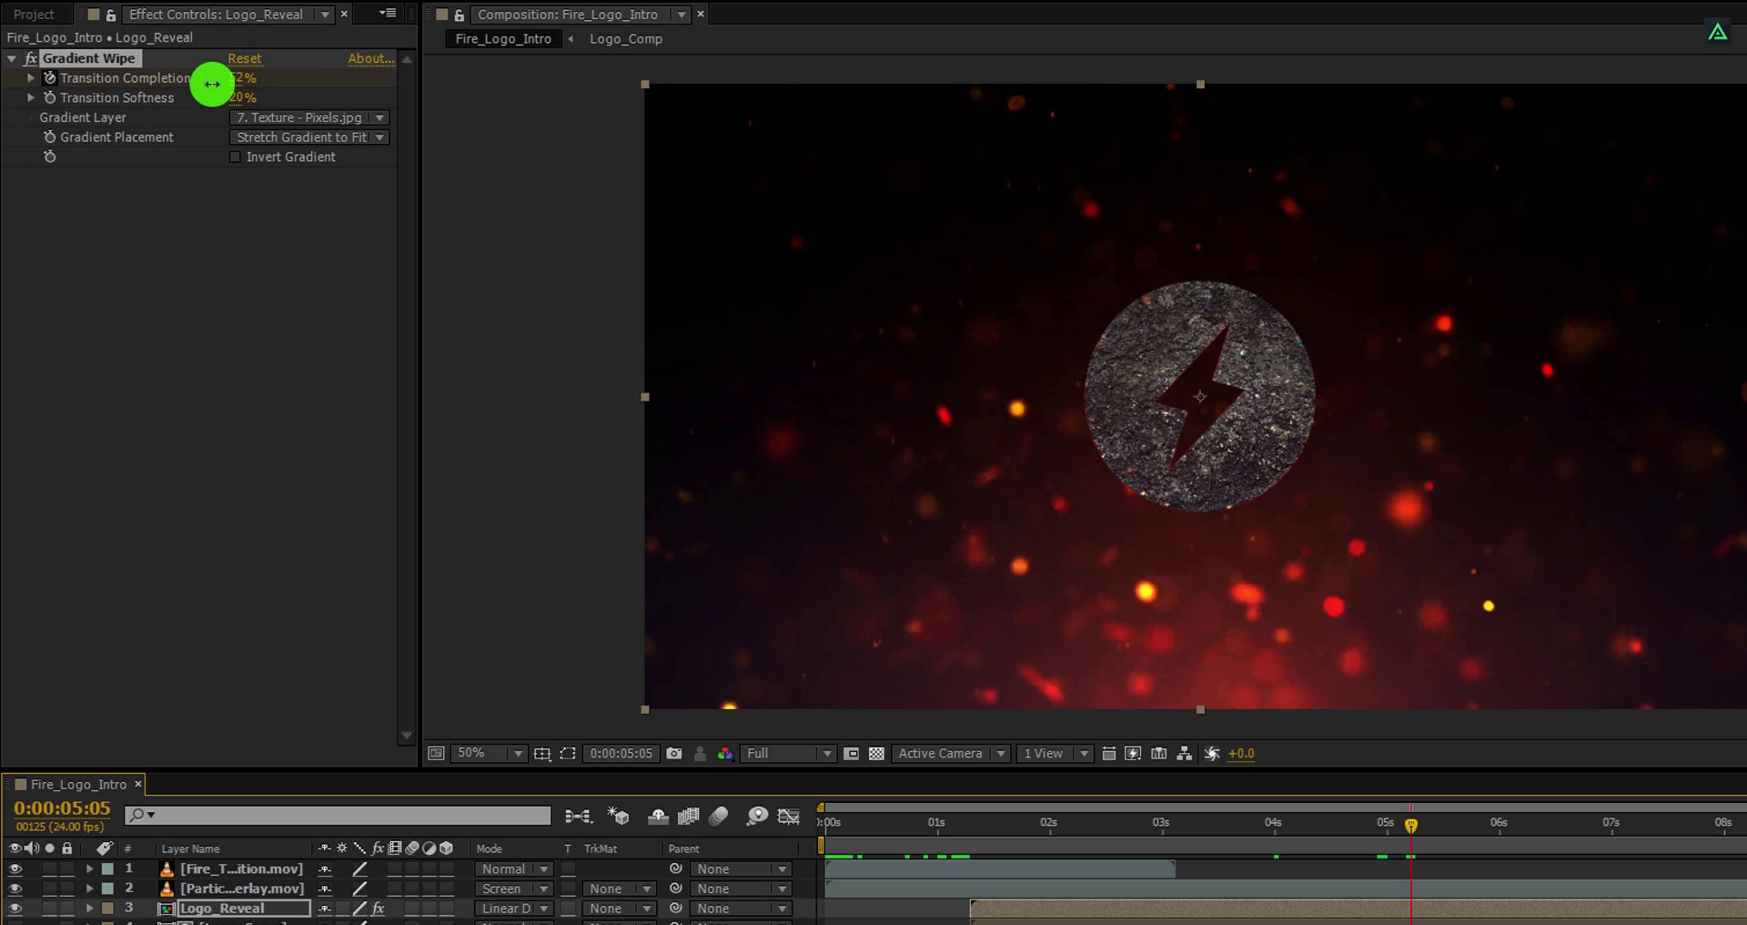
{"action": "left_click_drag", "start_coordinate": [212, 83], "coordinate": [185, 95]}
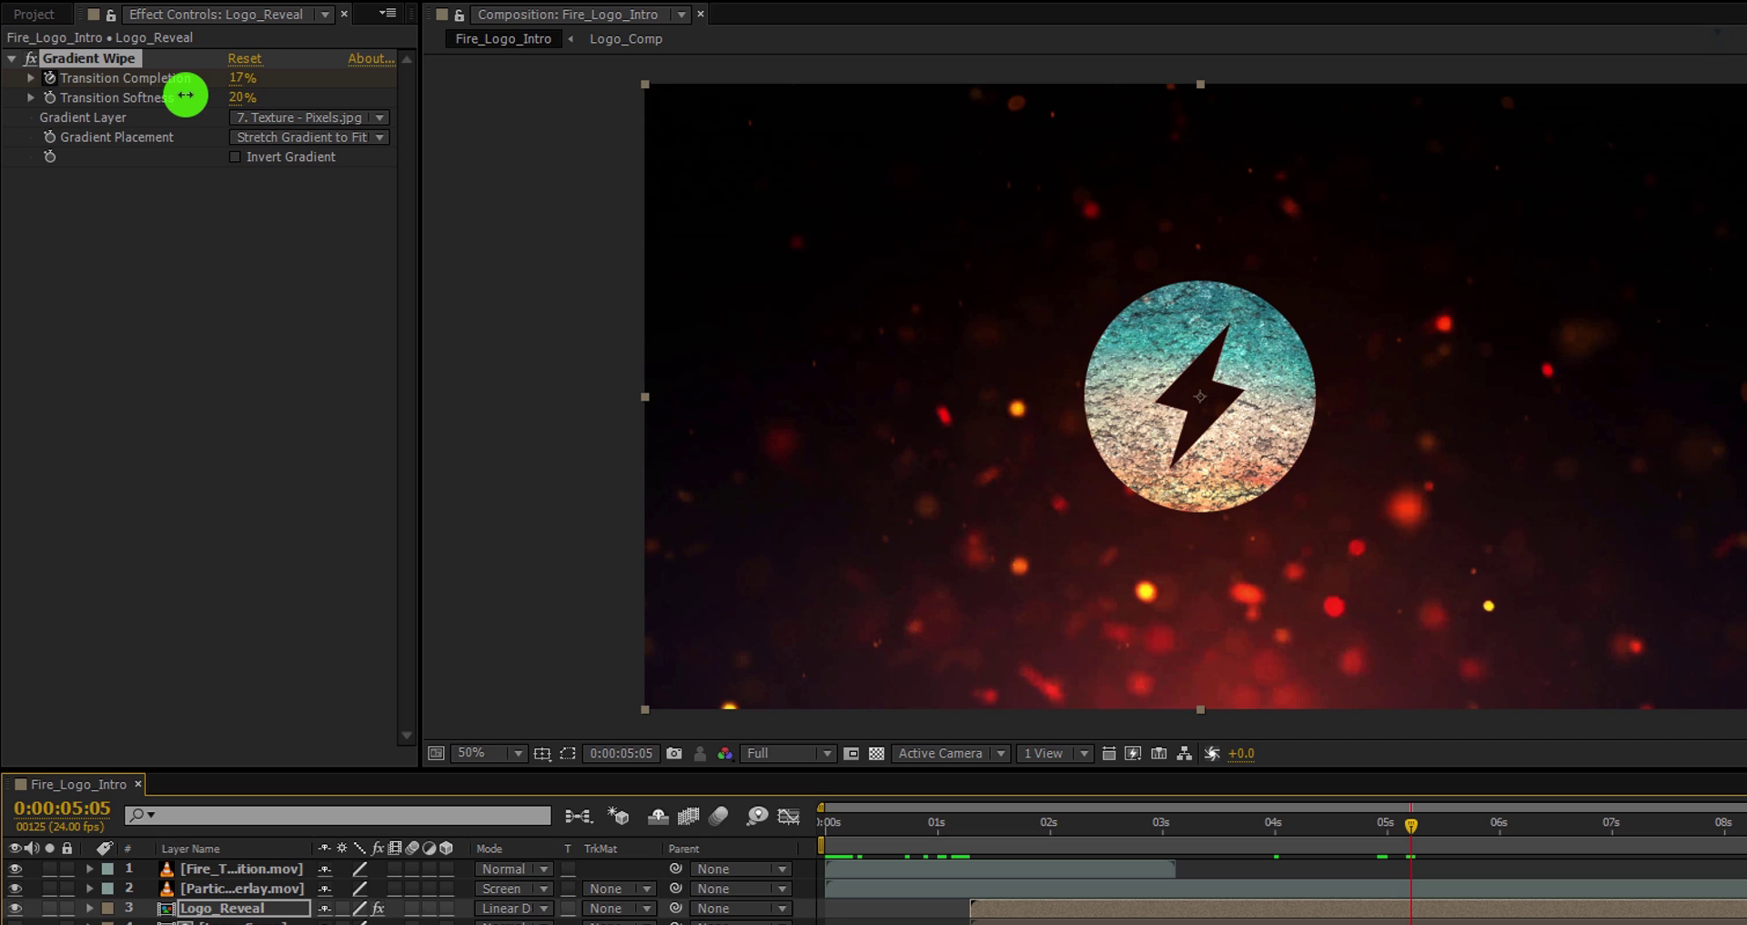
{"action": "left_click_drag", "start_coordinate": [186, 95], "coordinate": [186, 94]}
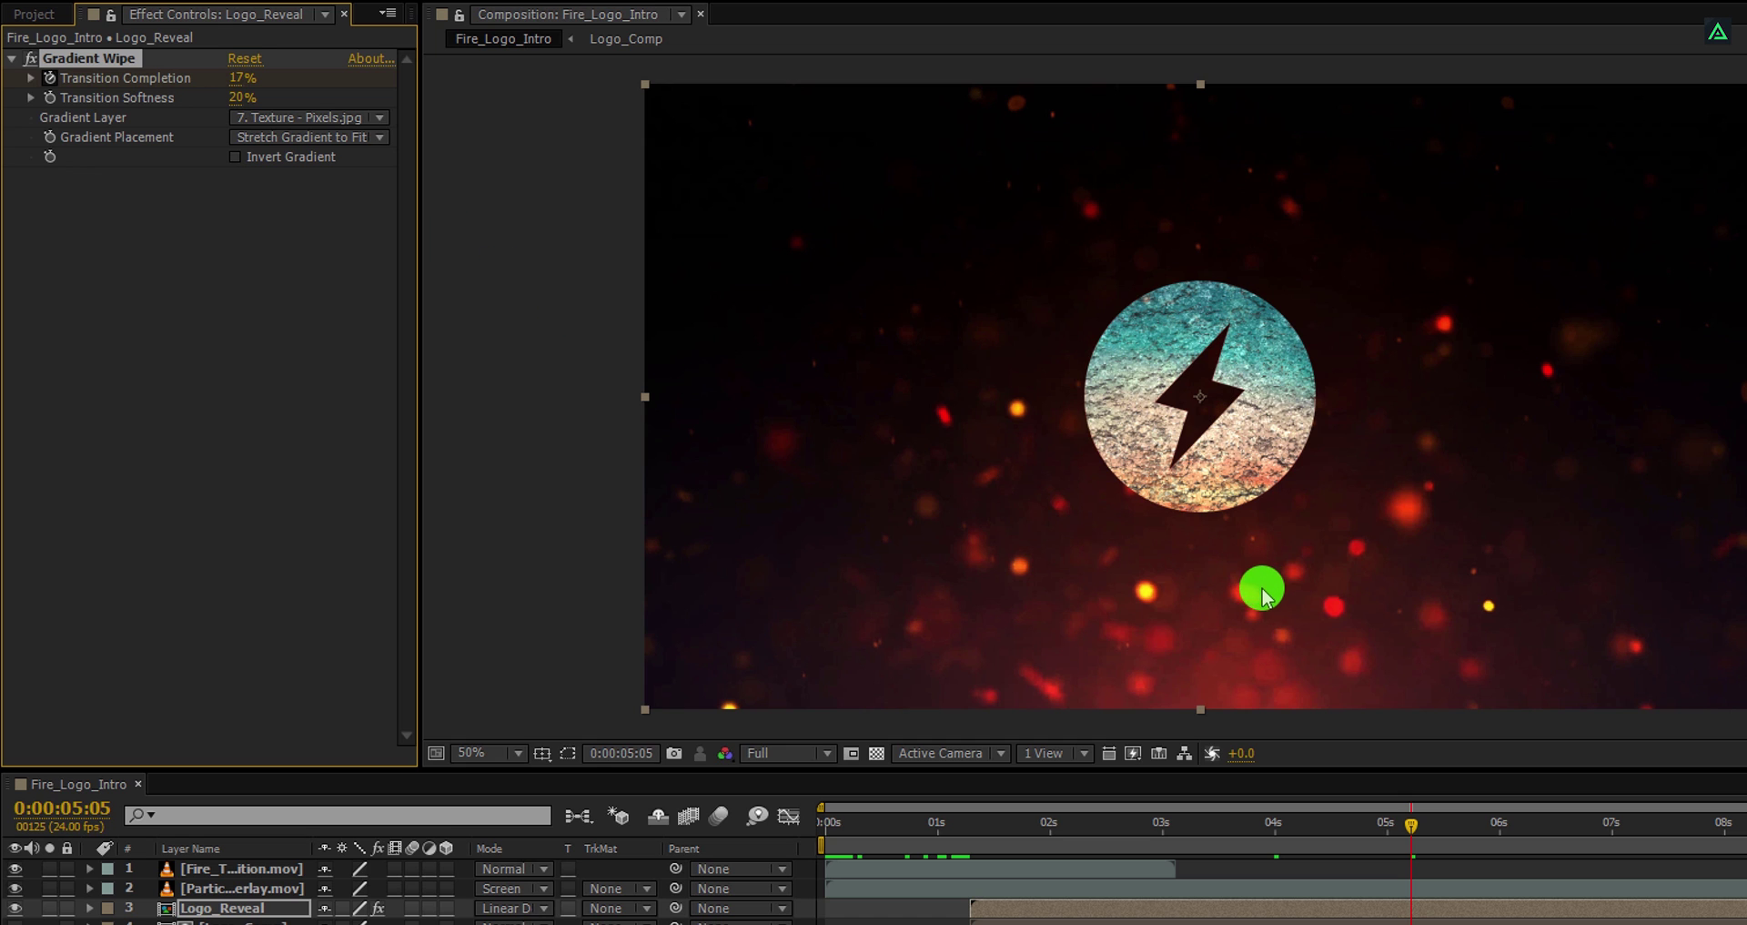
{"action": "left_click_drag", "start_coordinate": [1245, 829], "coordinate": [1456, 863]}
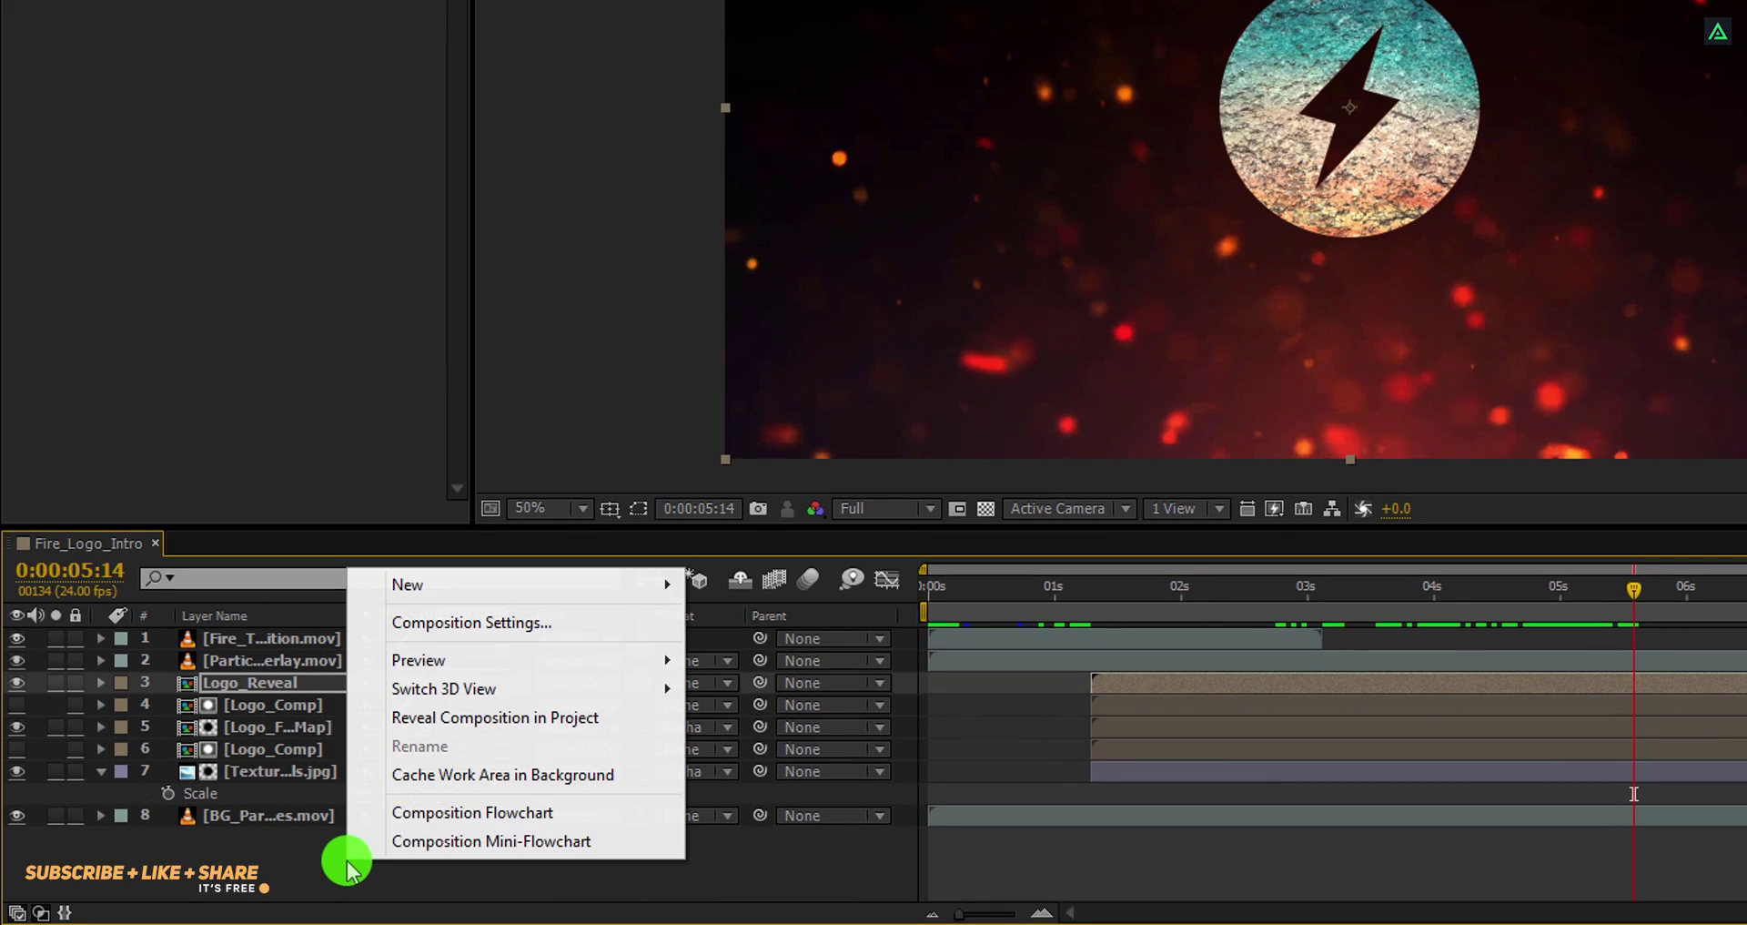
Create a 1920×1080 turquoise solid named Heat_Map and move it to the top of the stack
{"action": "right_click", "coordinate": [348, 860]}
{"action": "mouse_move", "coordinate": [565, 597]}
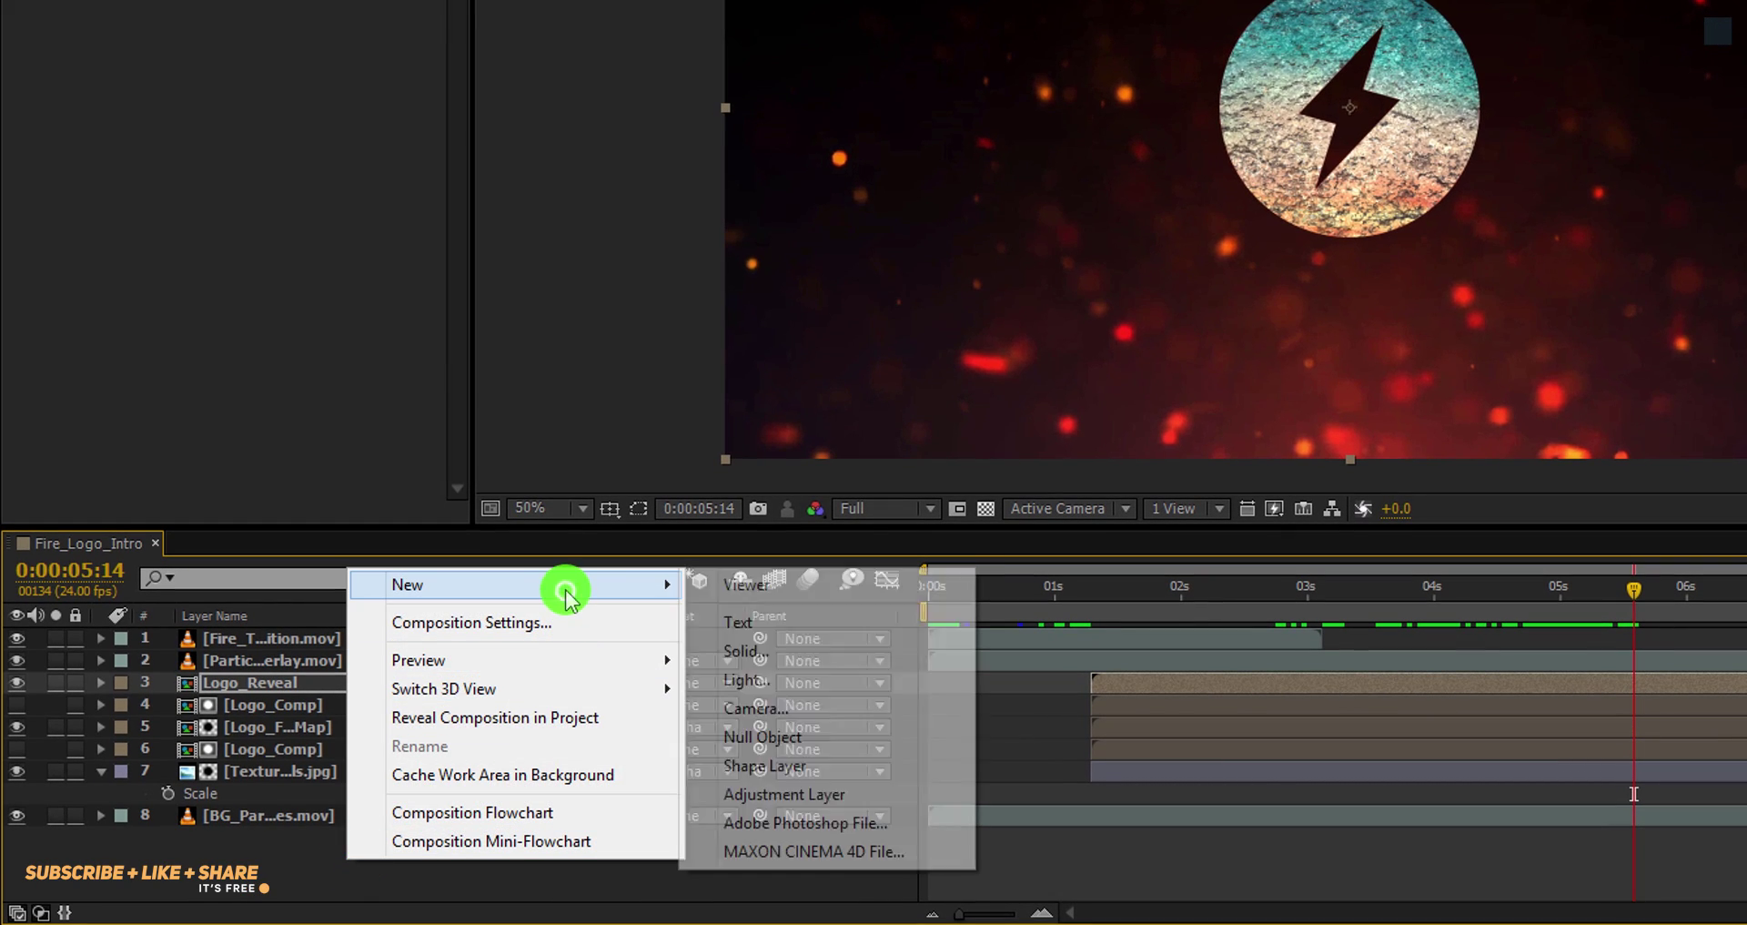
{"action": "left_click", "coordinate": [846, 657]}
{"action": "type", "text": "Heat_Map"}
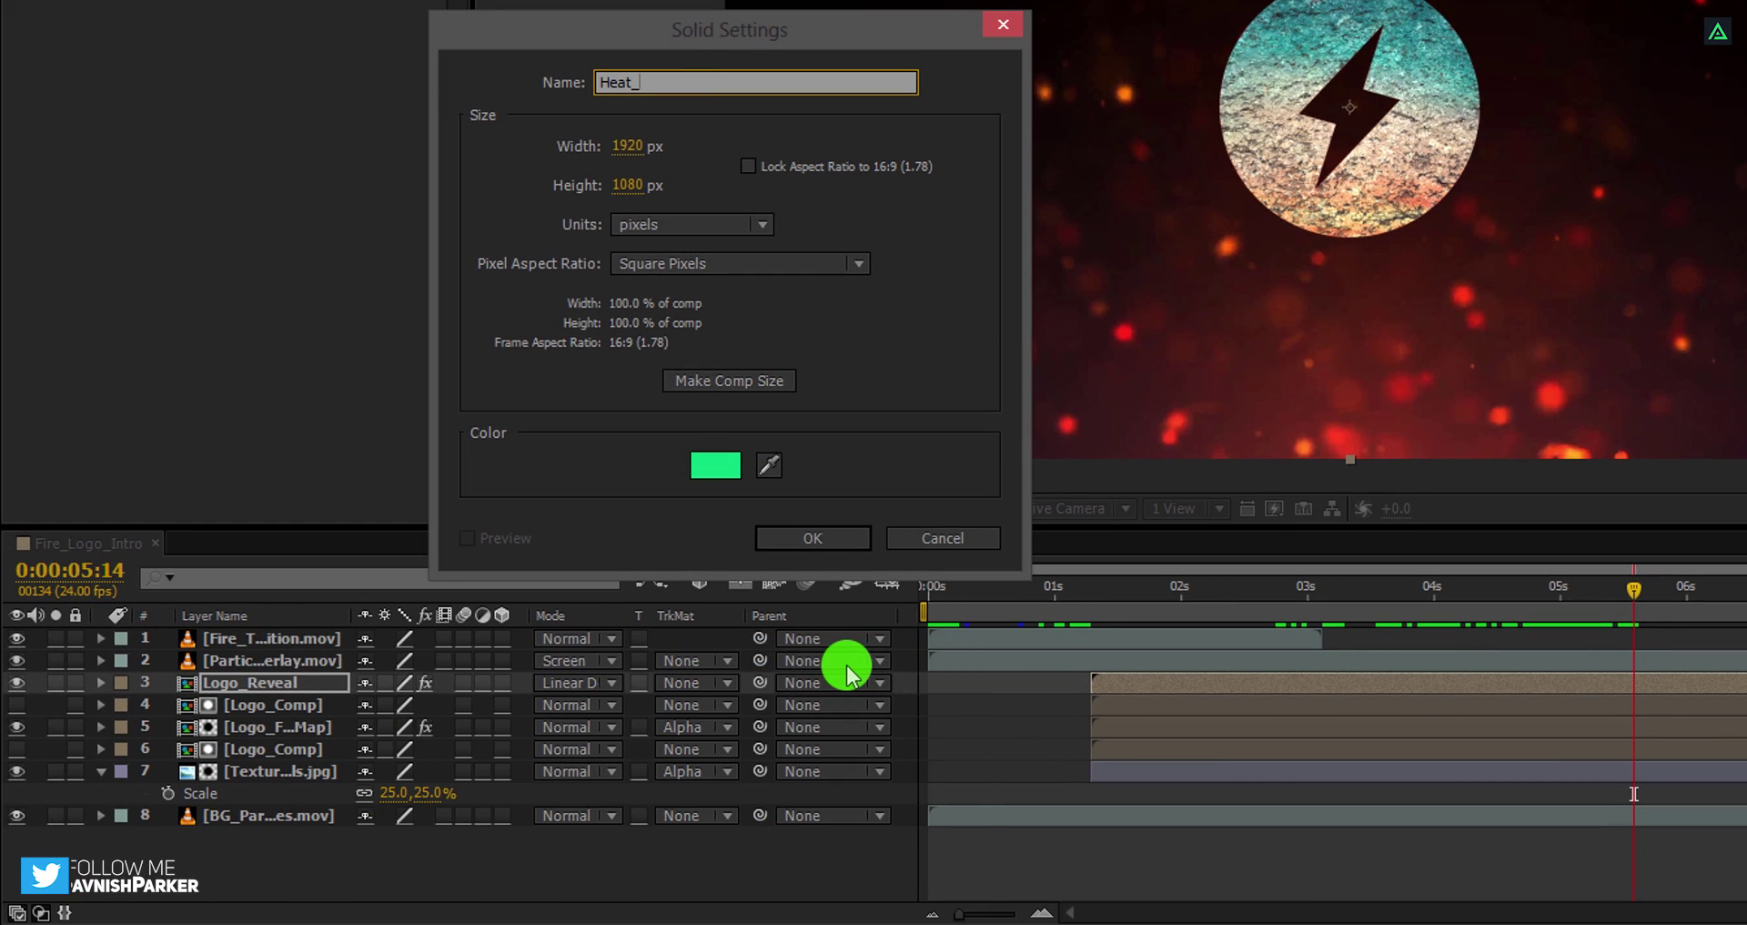
{"action": "left_click", "coordinate": [813, 538]}
{"action": "left_click_drag", "start_coordinate": [312, 682], "coordinate": [312, 638]}
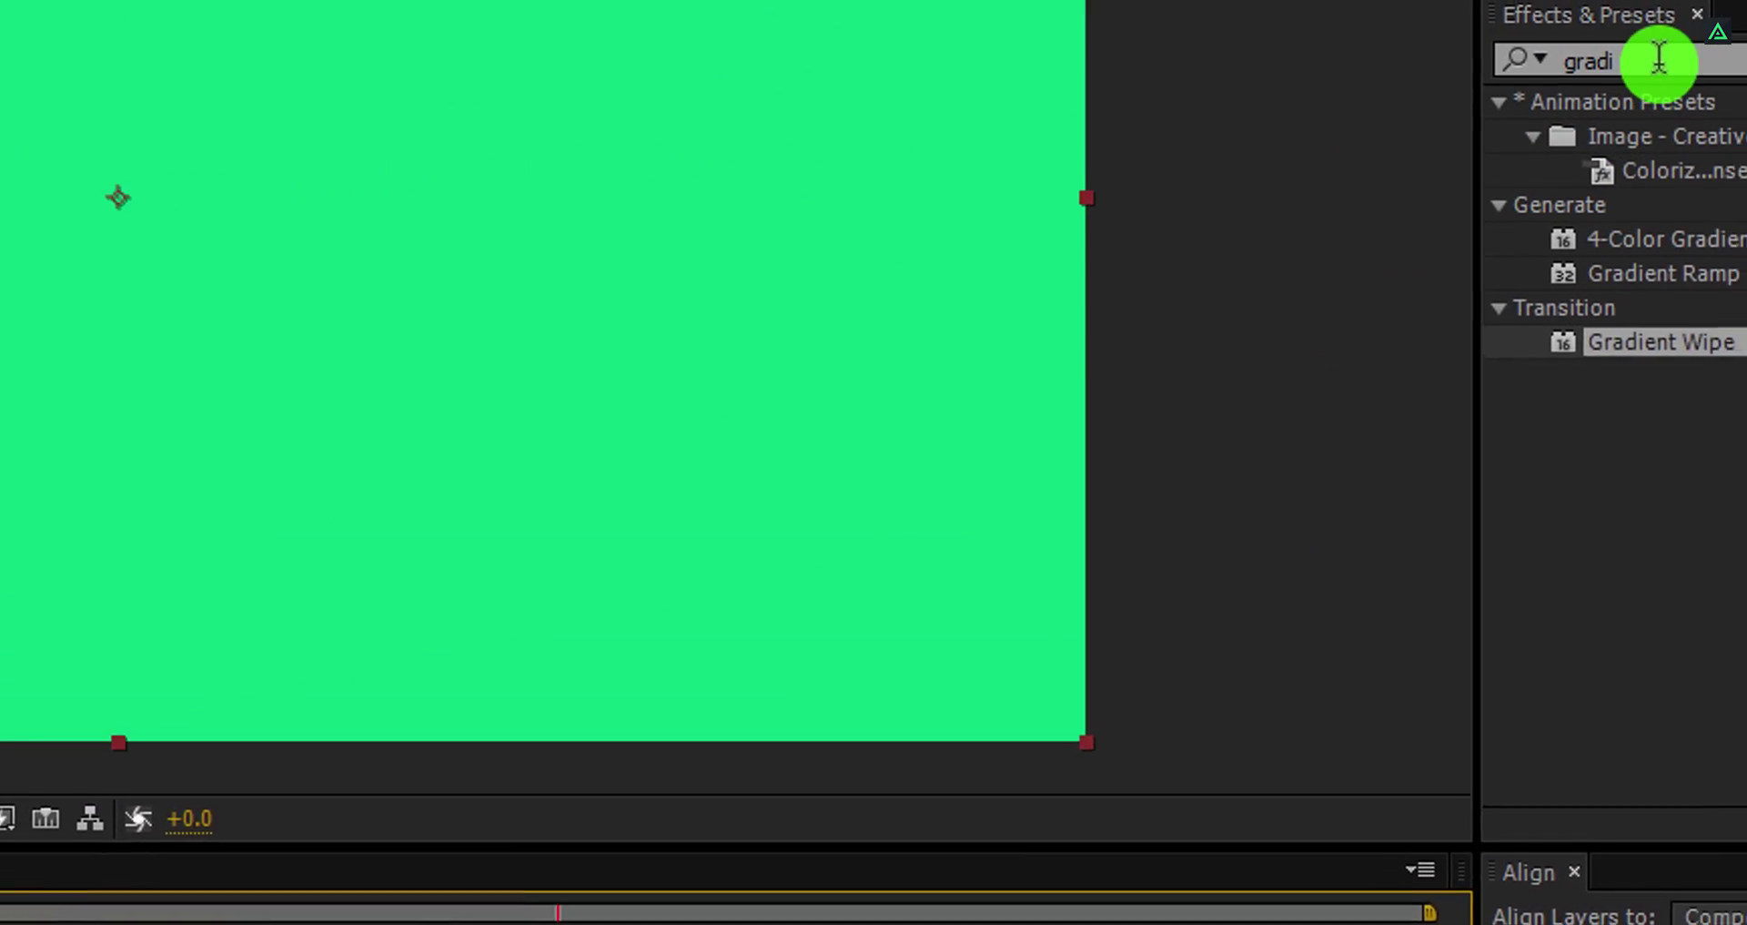
Apply CC Bubbles to the Heat_Map solid from Effects & Presets
{"action": "left_click", "coordinate": [1657, 62]}
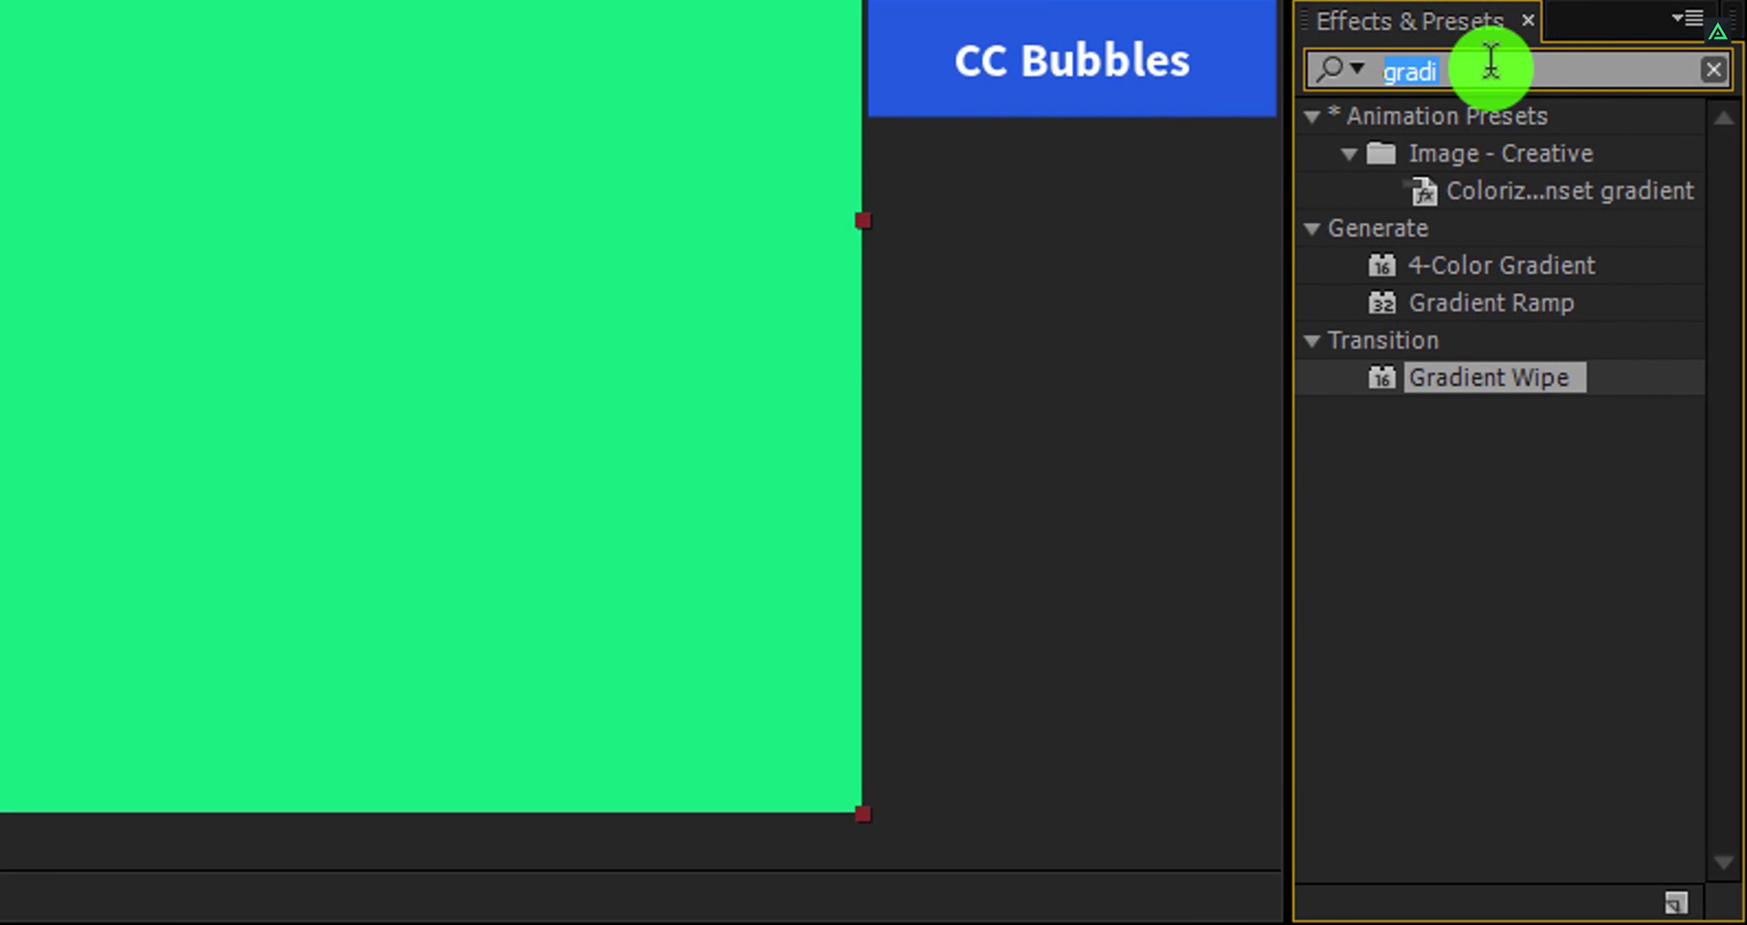
{"action": "type", "text": "bubbl"}
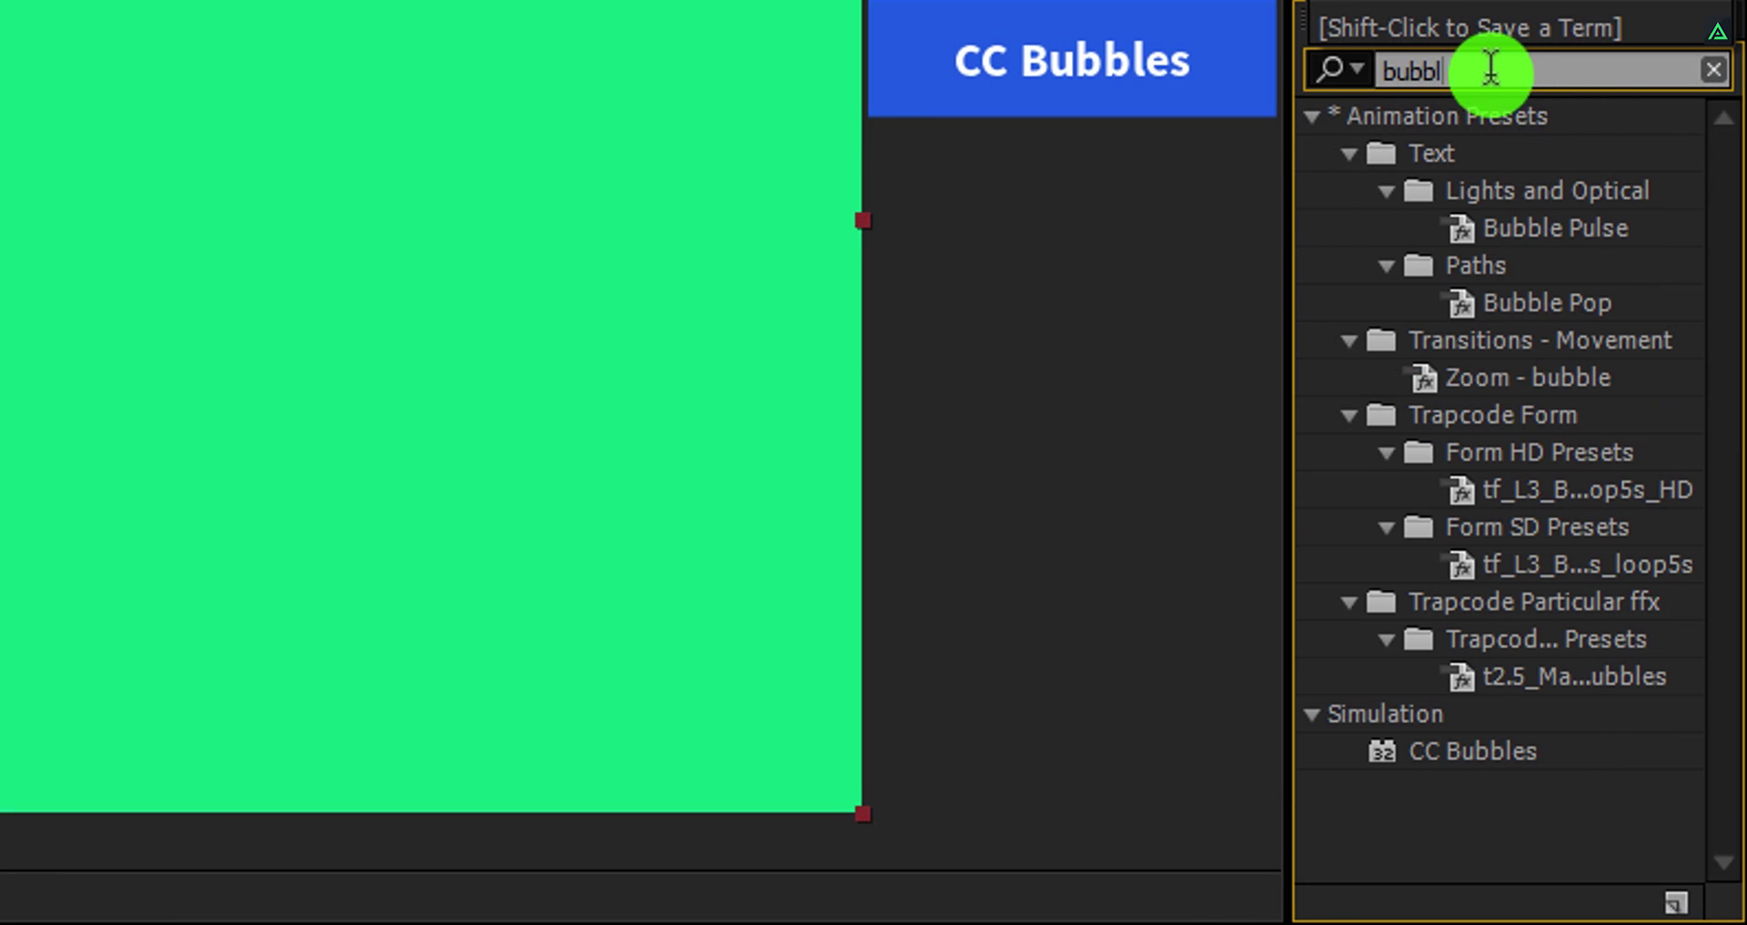
{"action": "double_click", "coordinate": [1455, 741]}
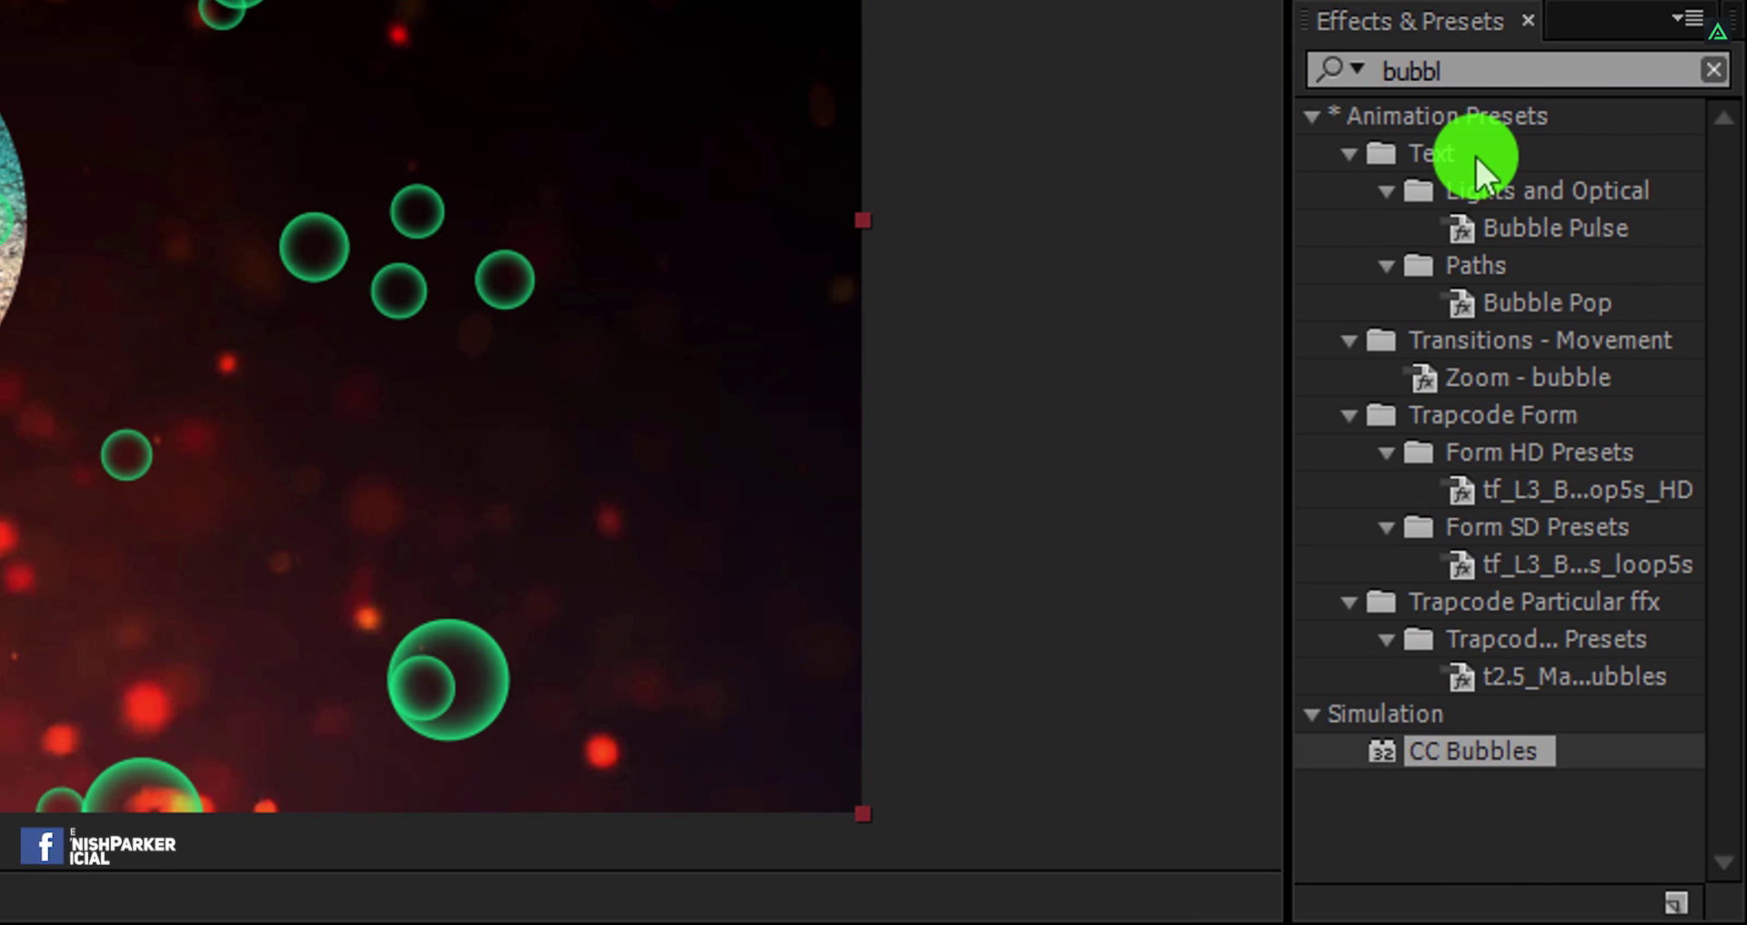
{"action": "left_click", "coordinate": [1476, 69]}
{"action": "type", "text": "f"}
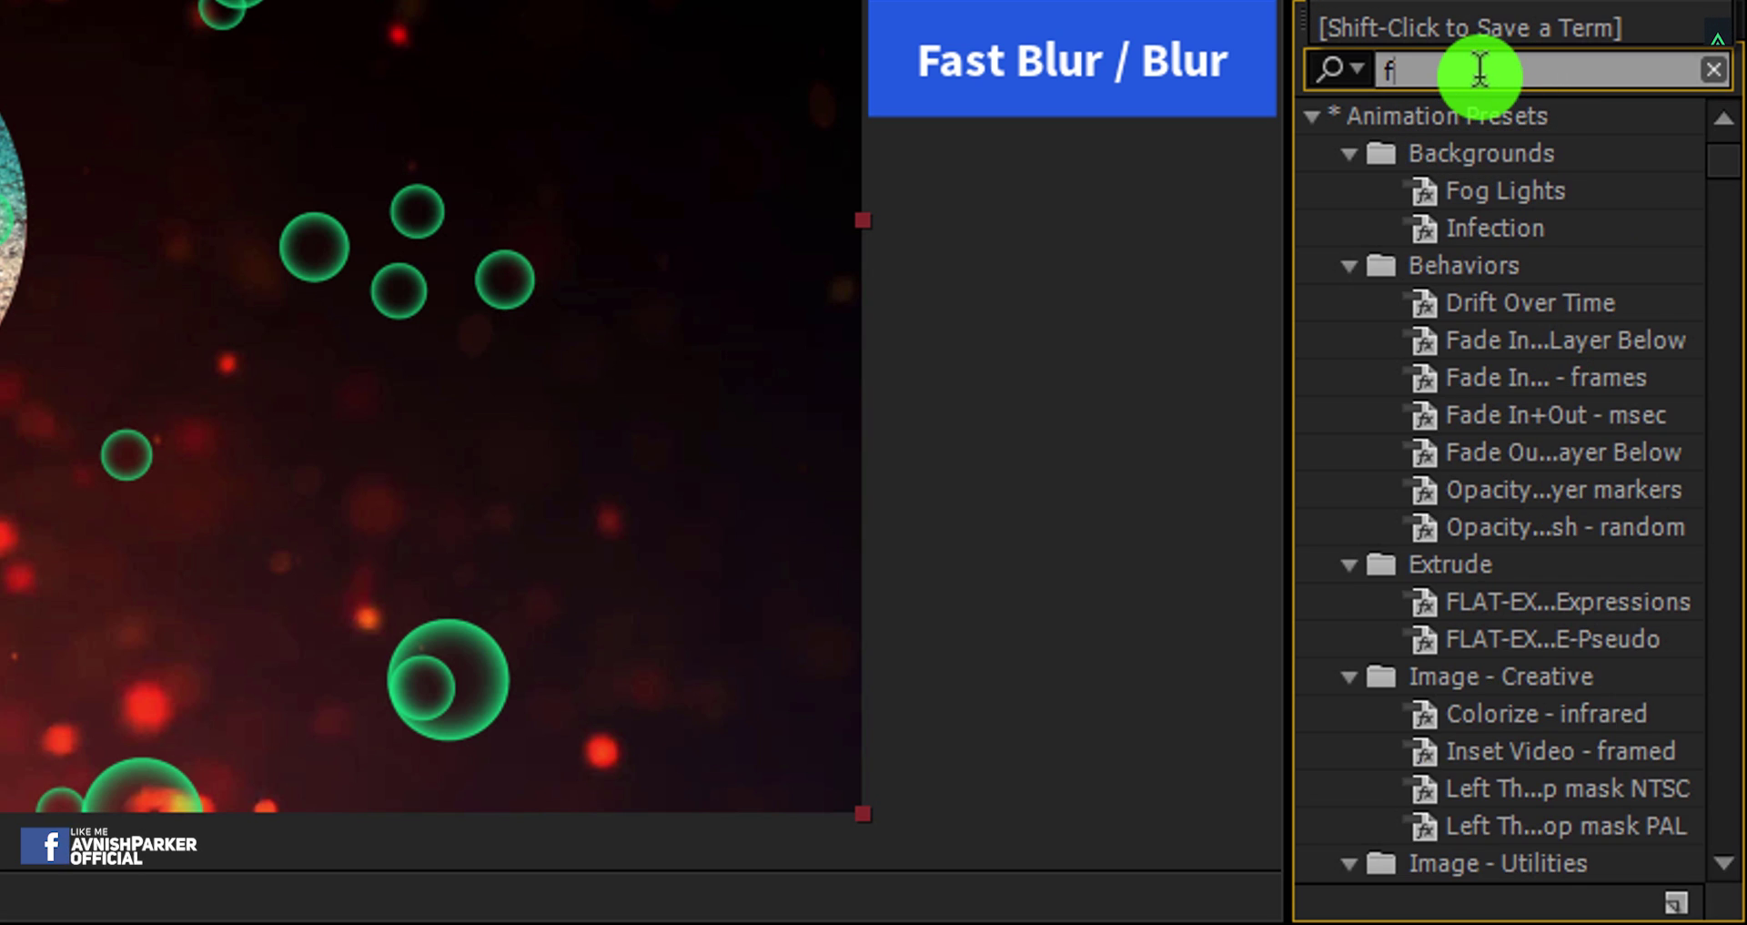
{"action": "type", "text": "ast"}
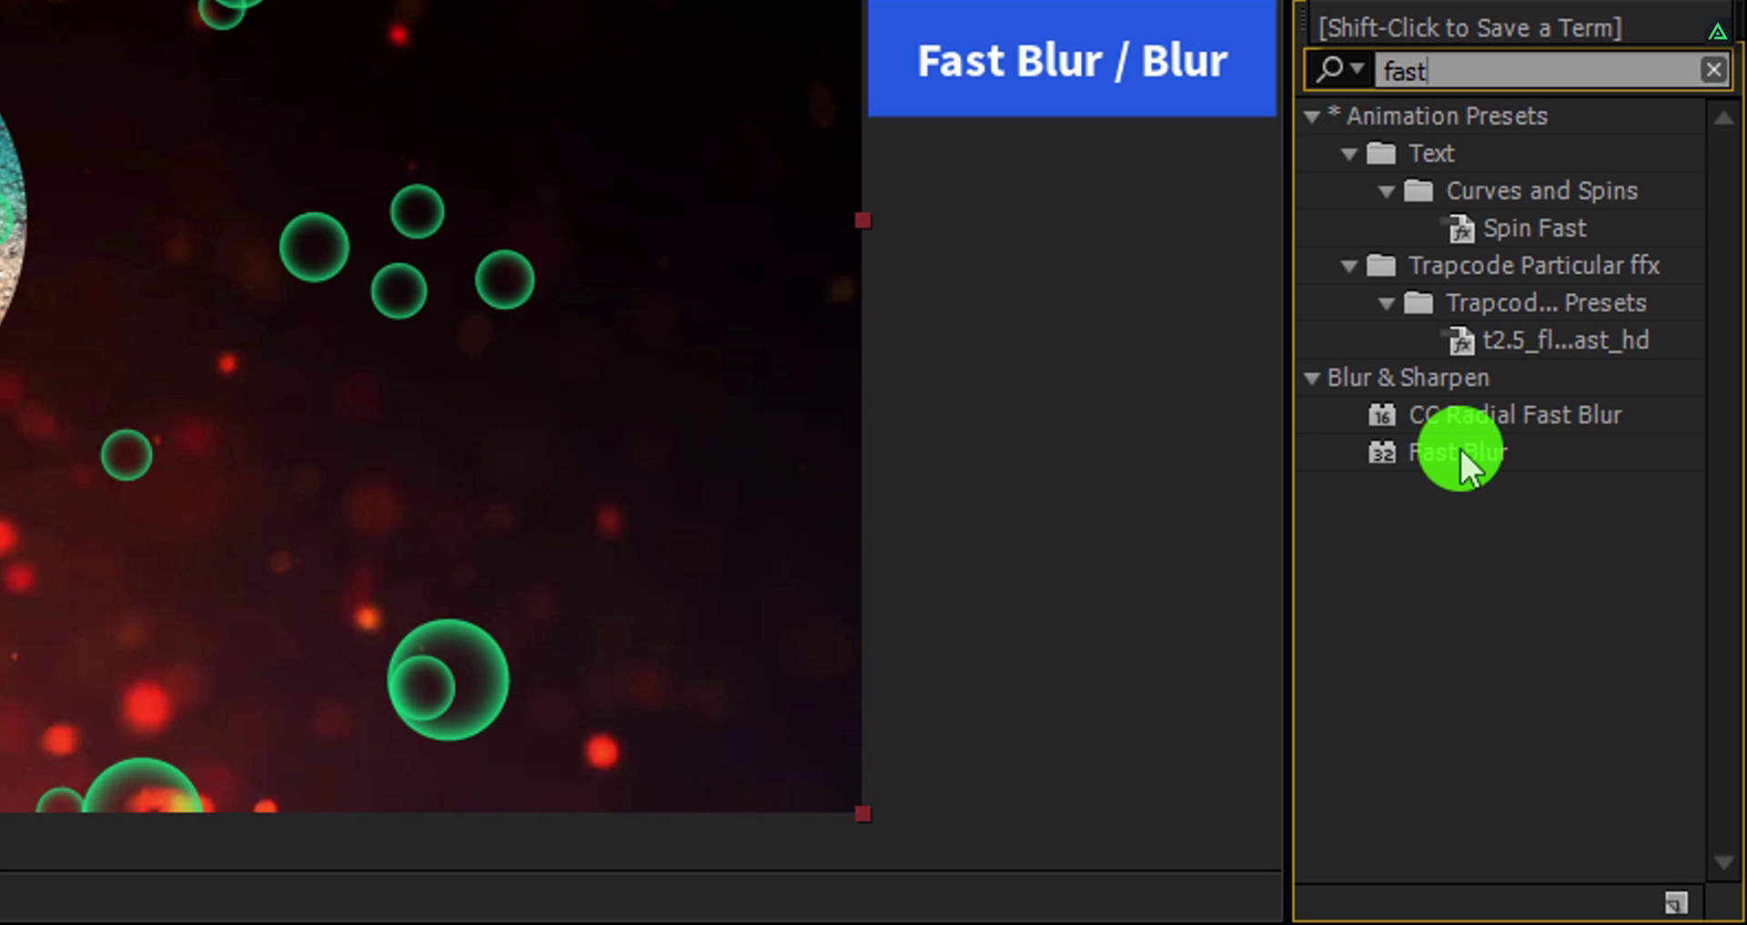
Add Fast Blur to Heat_Map and set Bubble Amount 300 and Bubble Speed 4.0
{"action": "left_click_drag", "start_coordinate": [1460, 451], "coordinate": [155, 255]}
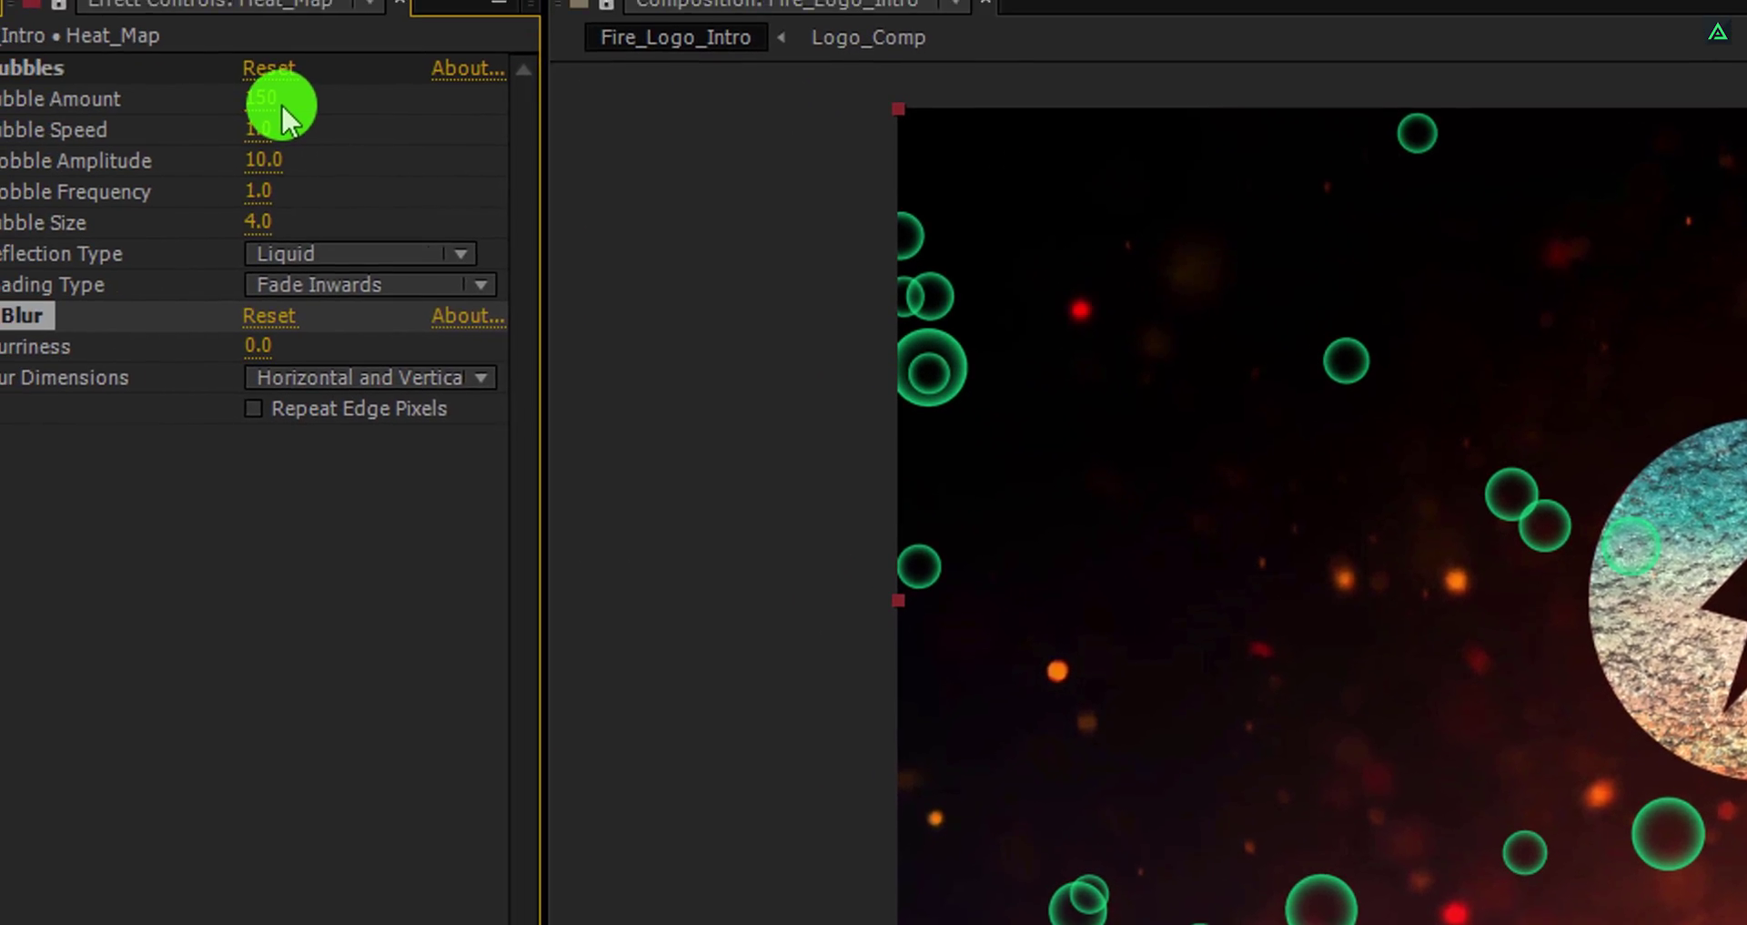
{"action": "left_click", "coordinate": [382, 124]}
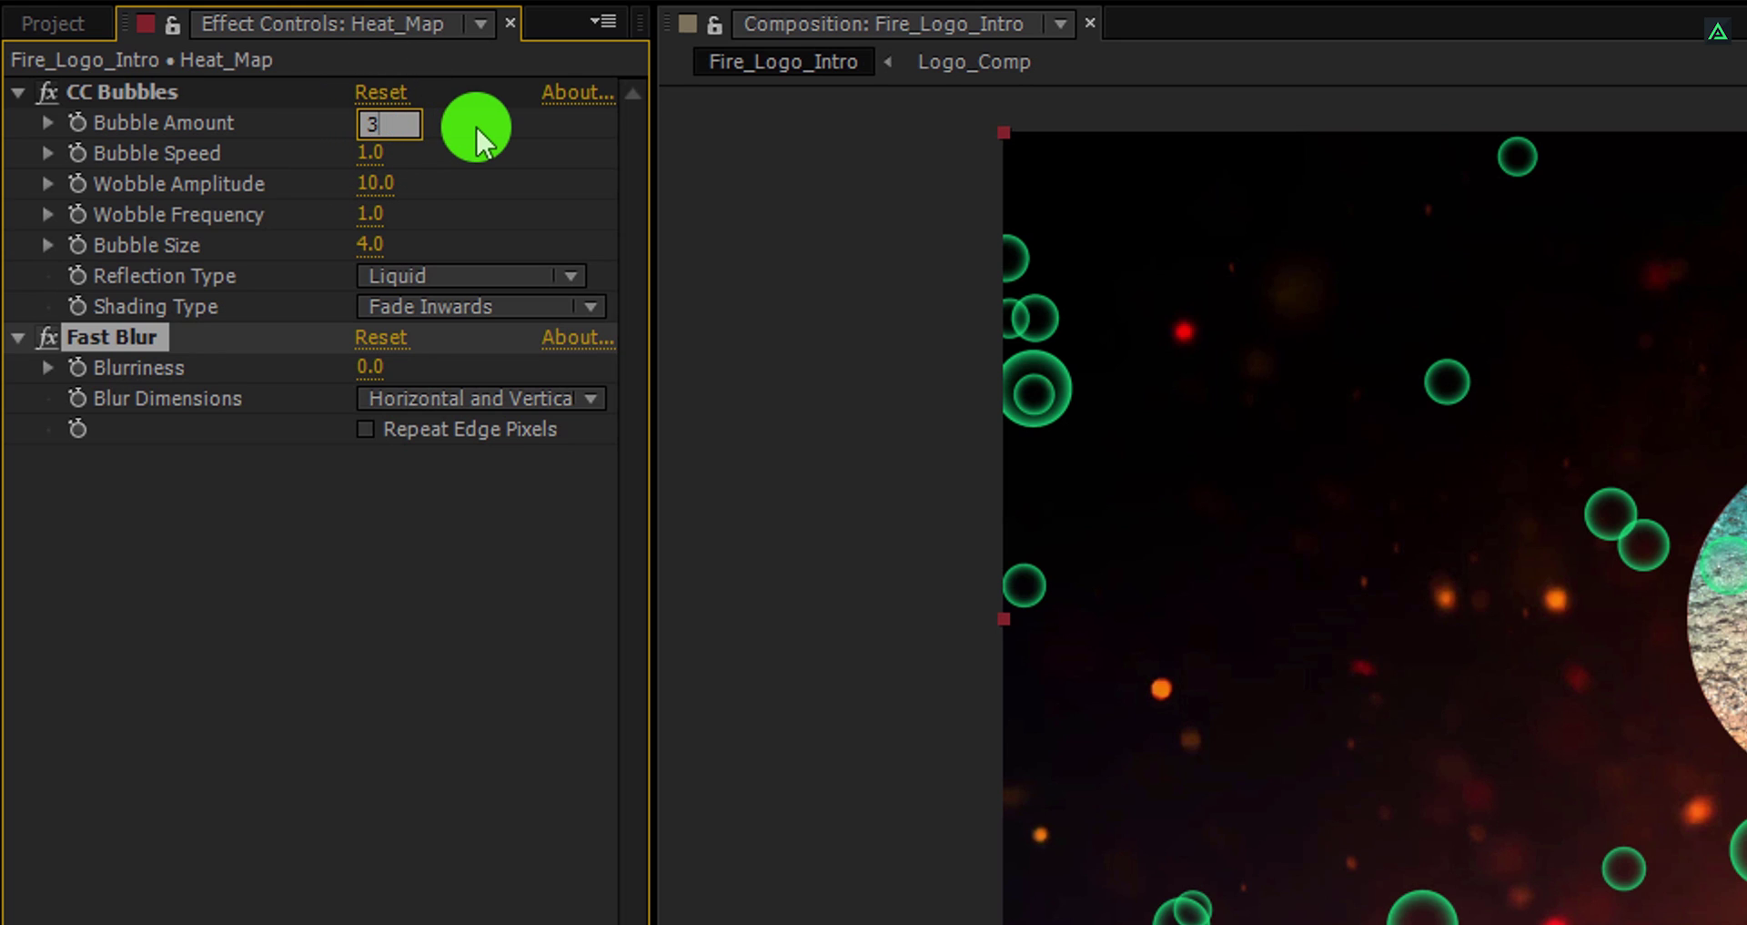
{"action": "key", "text": "Tab"}
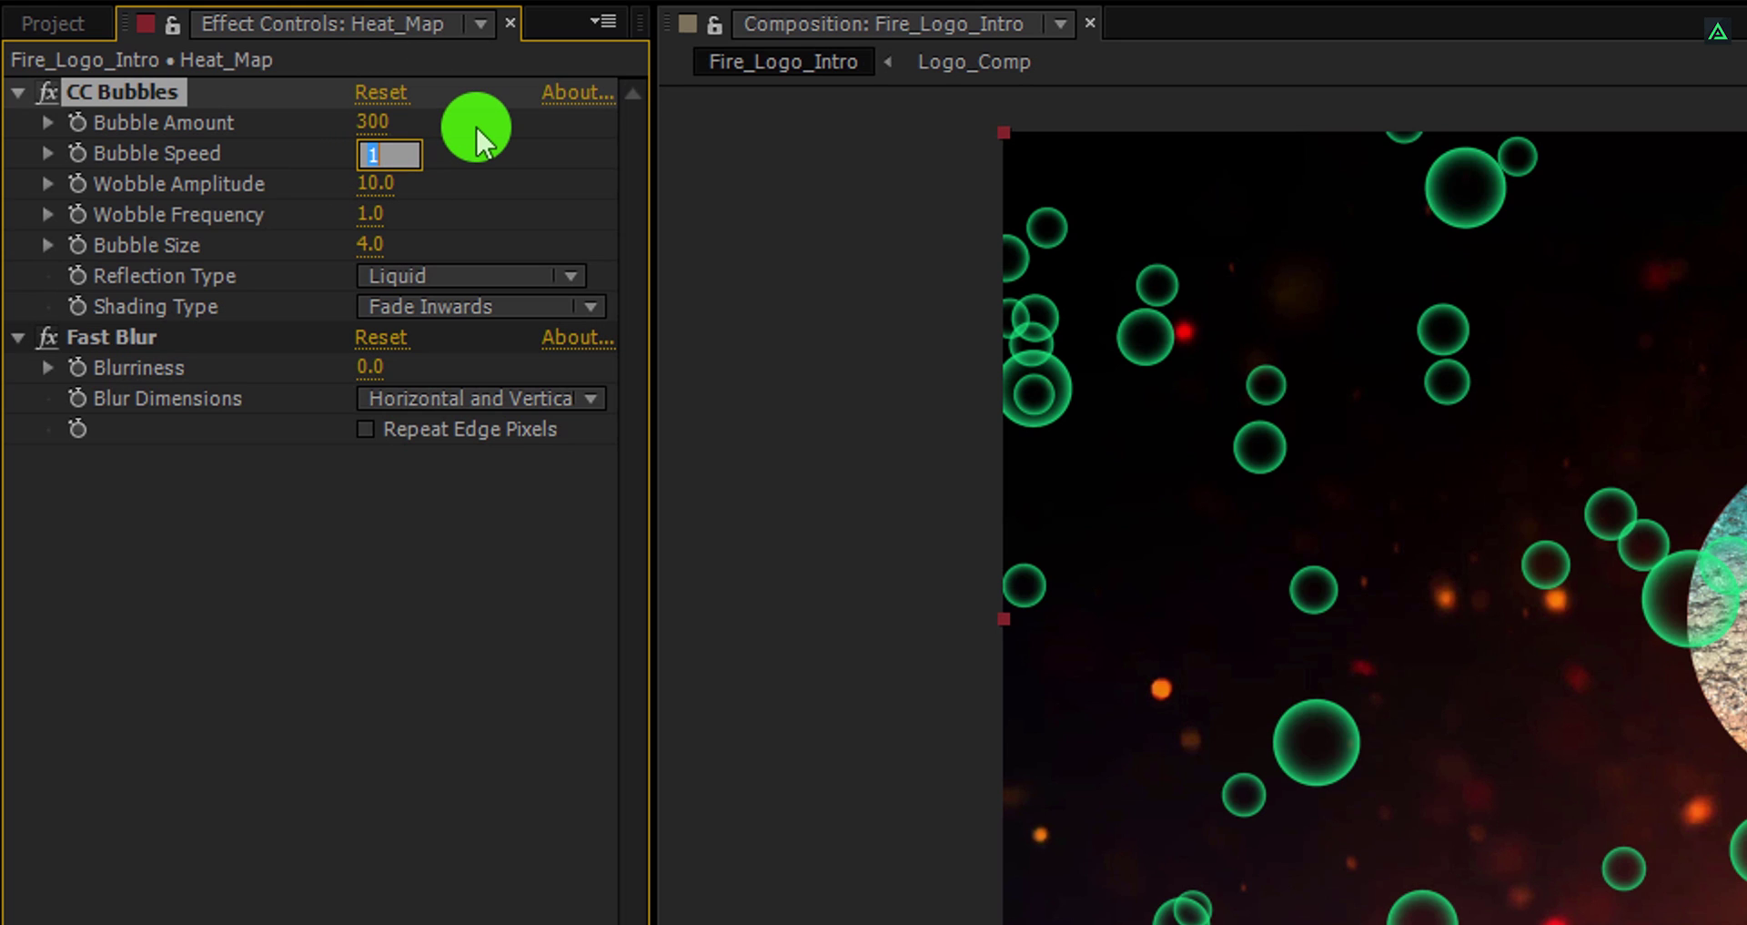
{"action": "type", "text": "4"}
{"action": "left_click", "coordinate": [505, 169]}
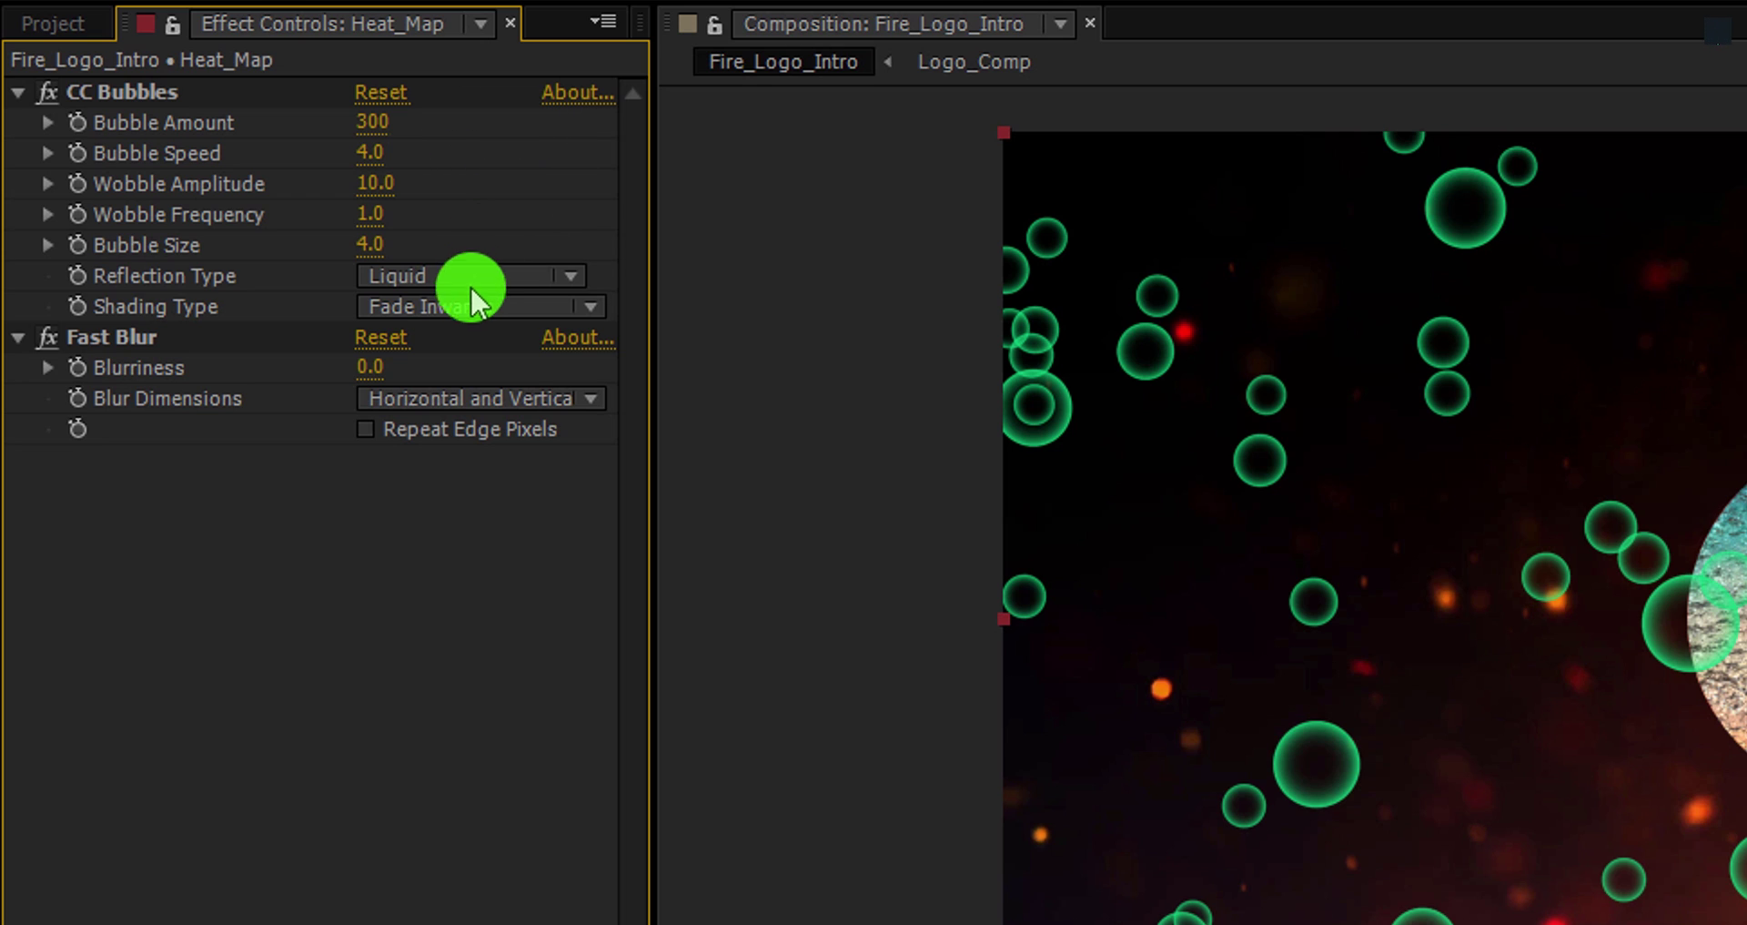
Set the bubble Shading Type to Lighten and Fast Blur Blurriness to 90
{"action": "left_click", "coordinate": [466, 309]}
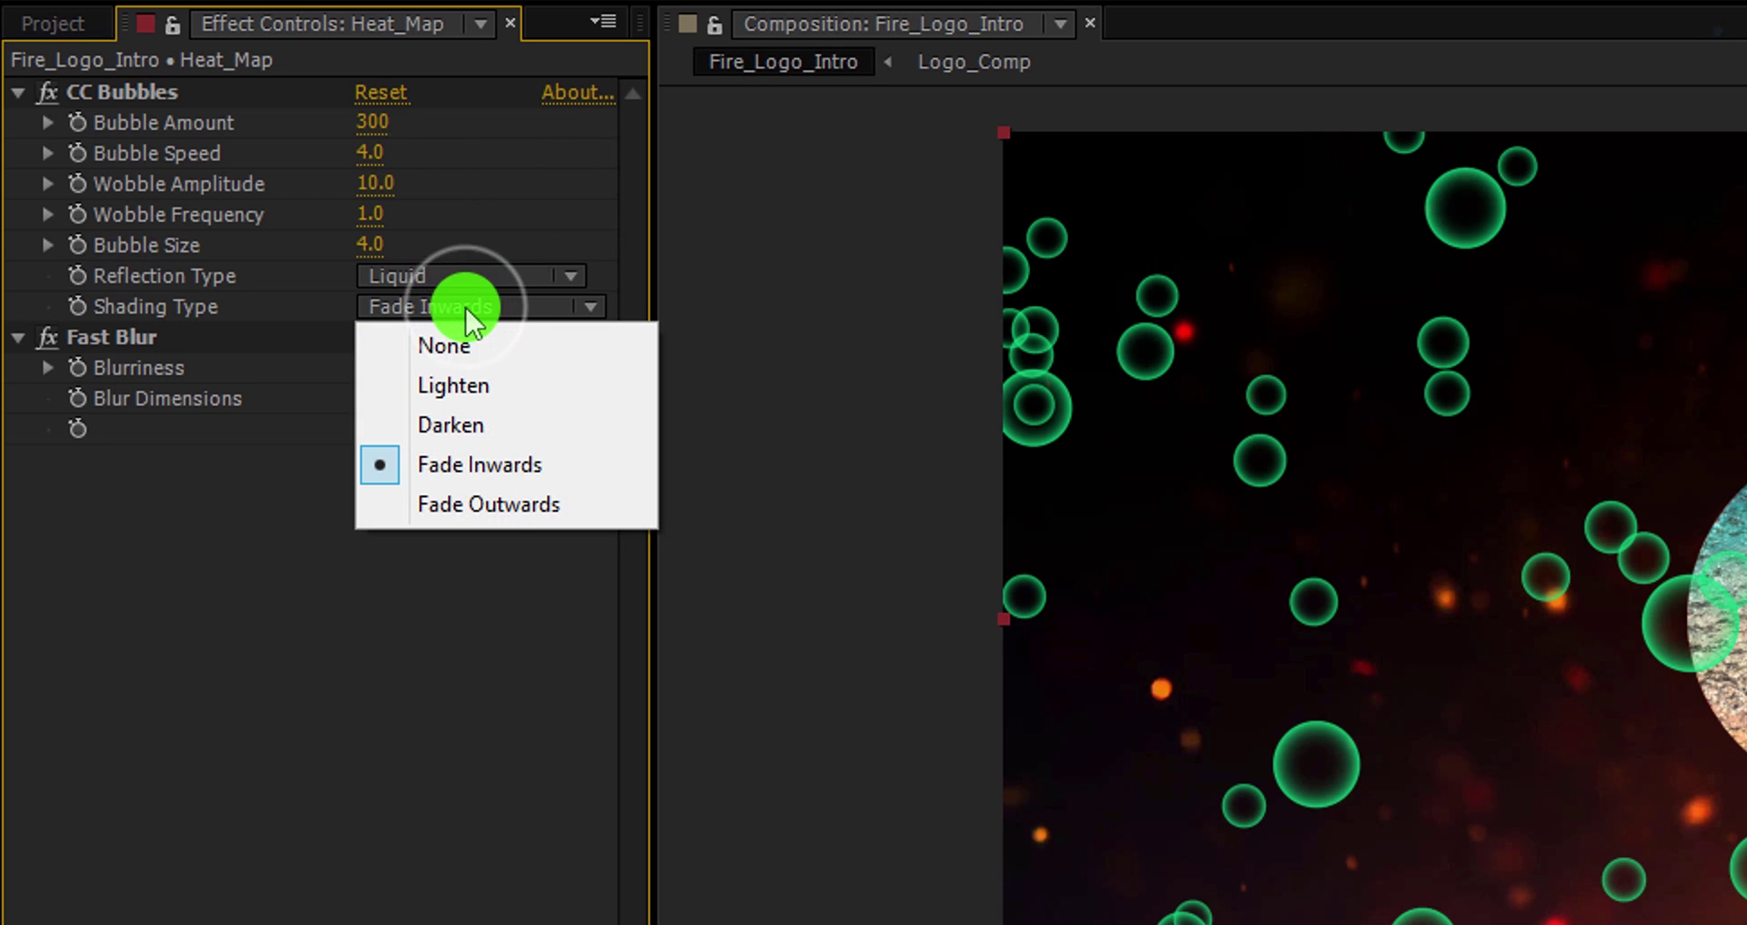
{"action": "left_click", "coordinate": [460, 387]}
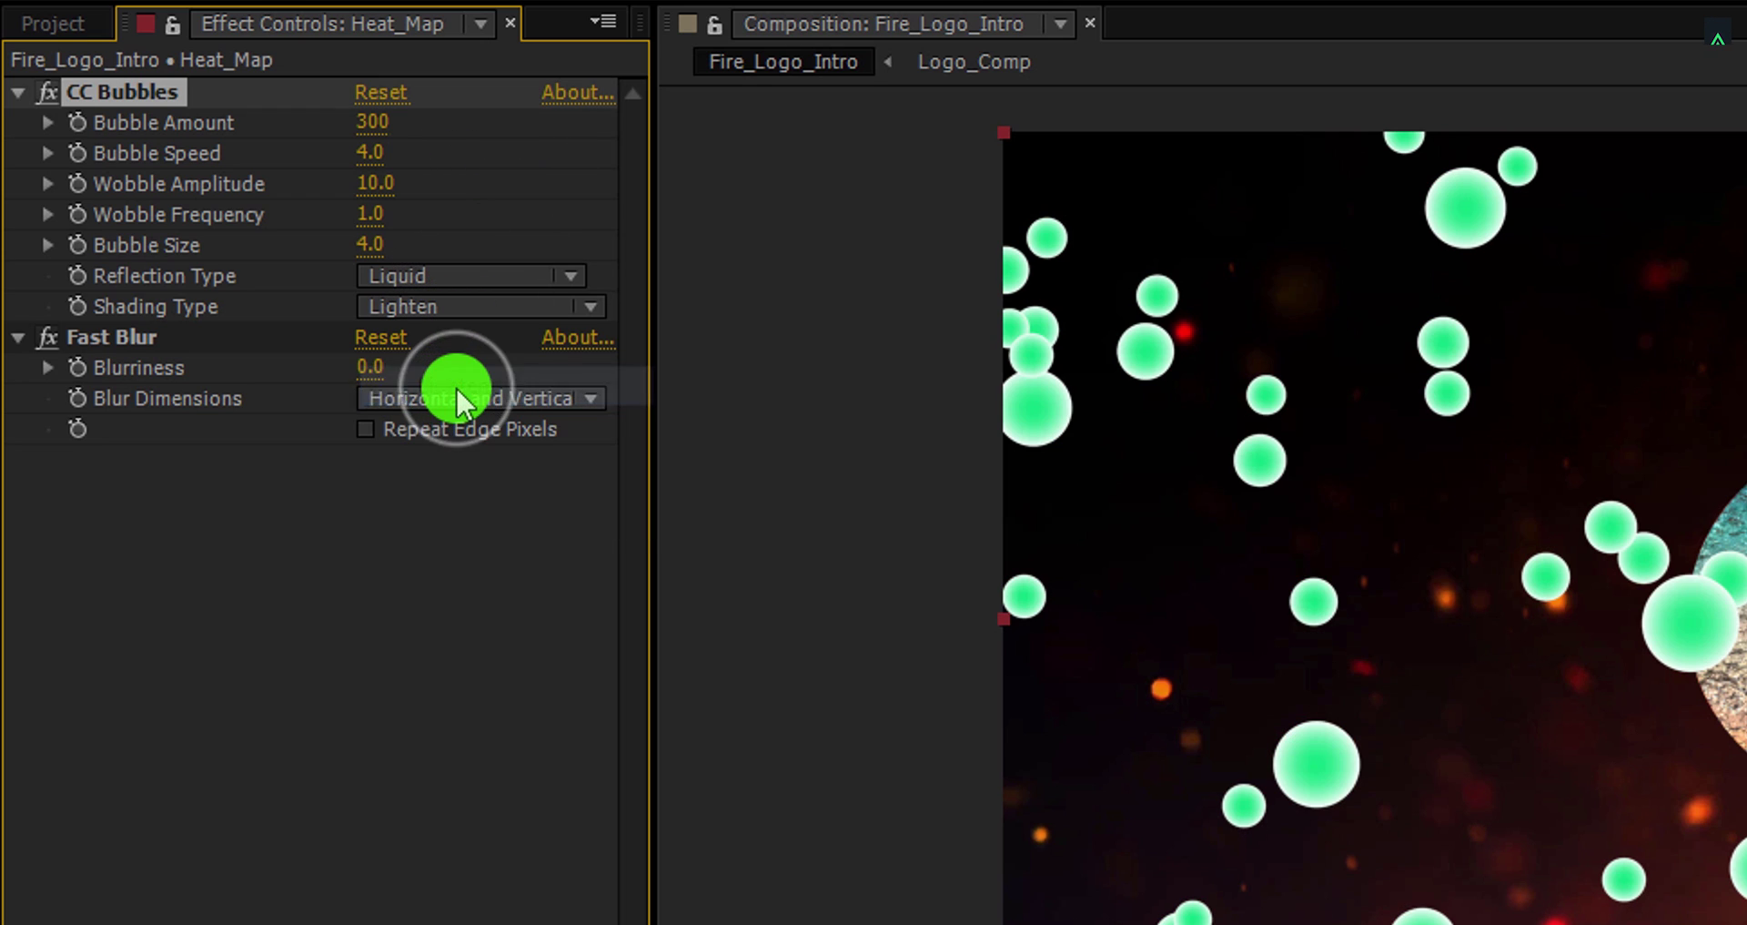
{"action": "left_click", "coordinate": [382, 368]}
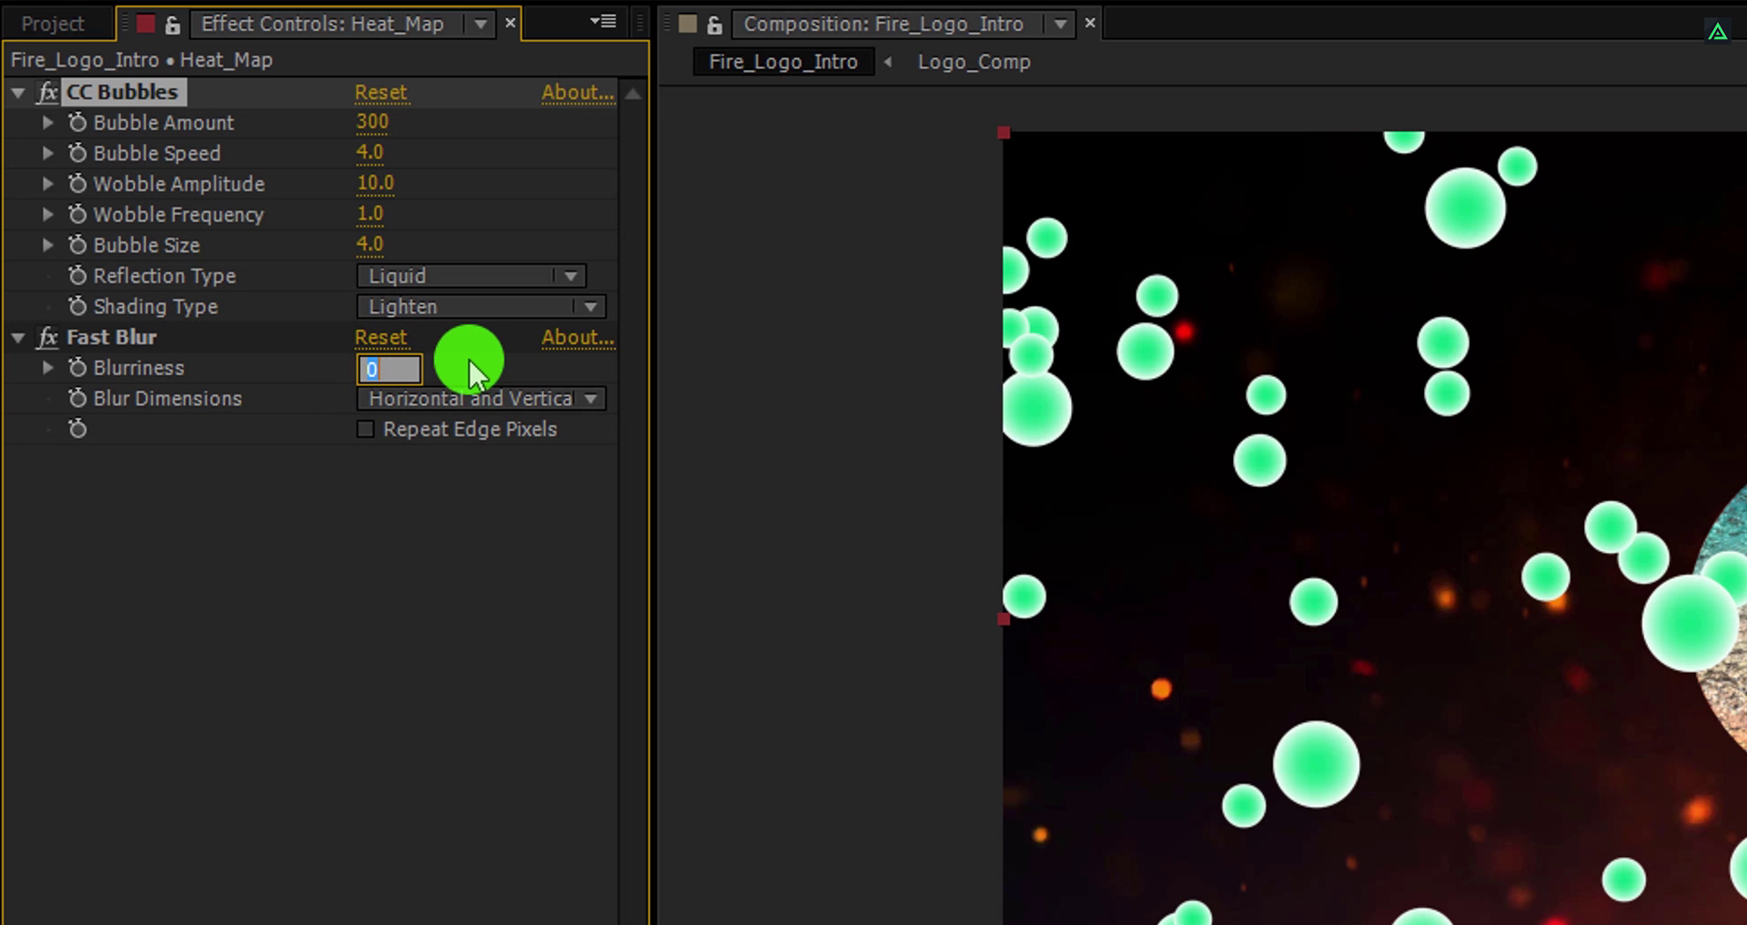
{"action": "type", "text": "90"}
{"action": "key", "text": "Return"}
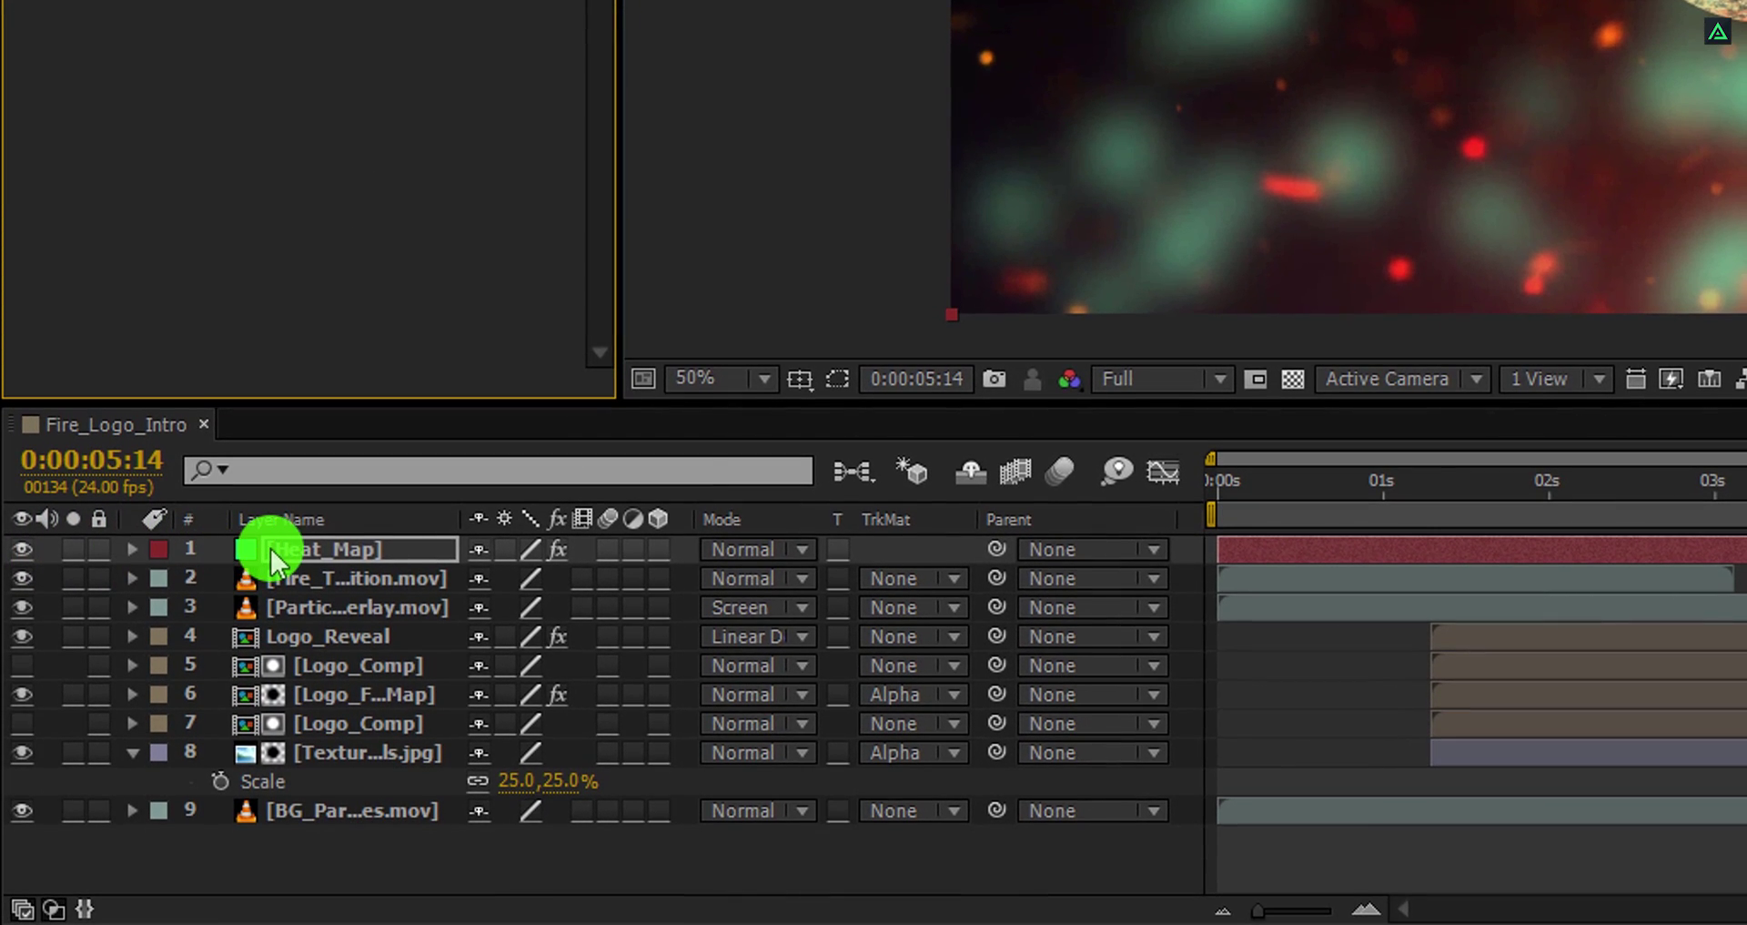
Pre-compose Heat_Map into Heat_Map Comp, moving all attributes inside, and hide the new layer
{"action": "right_click", "coordinate": [279, 678]}
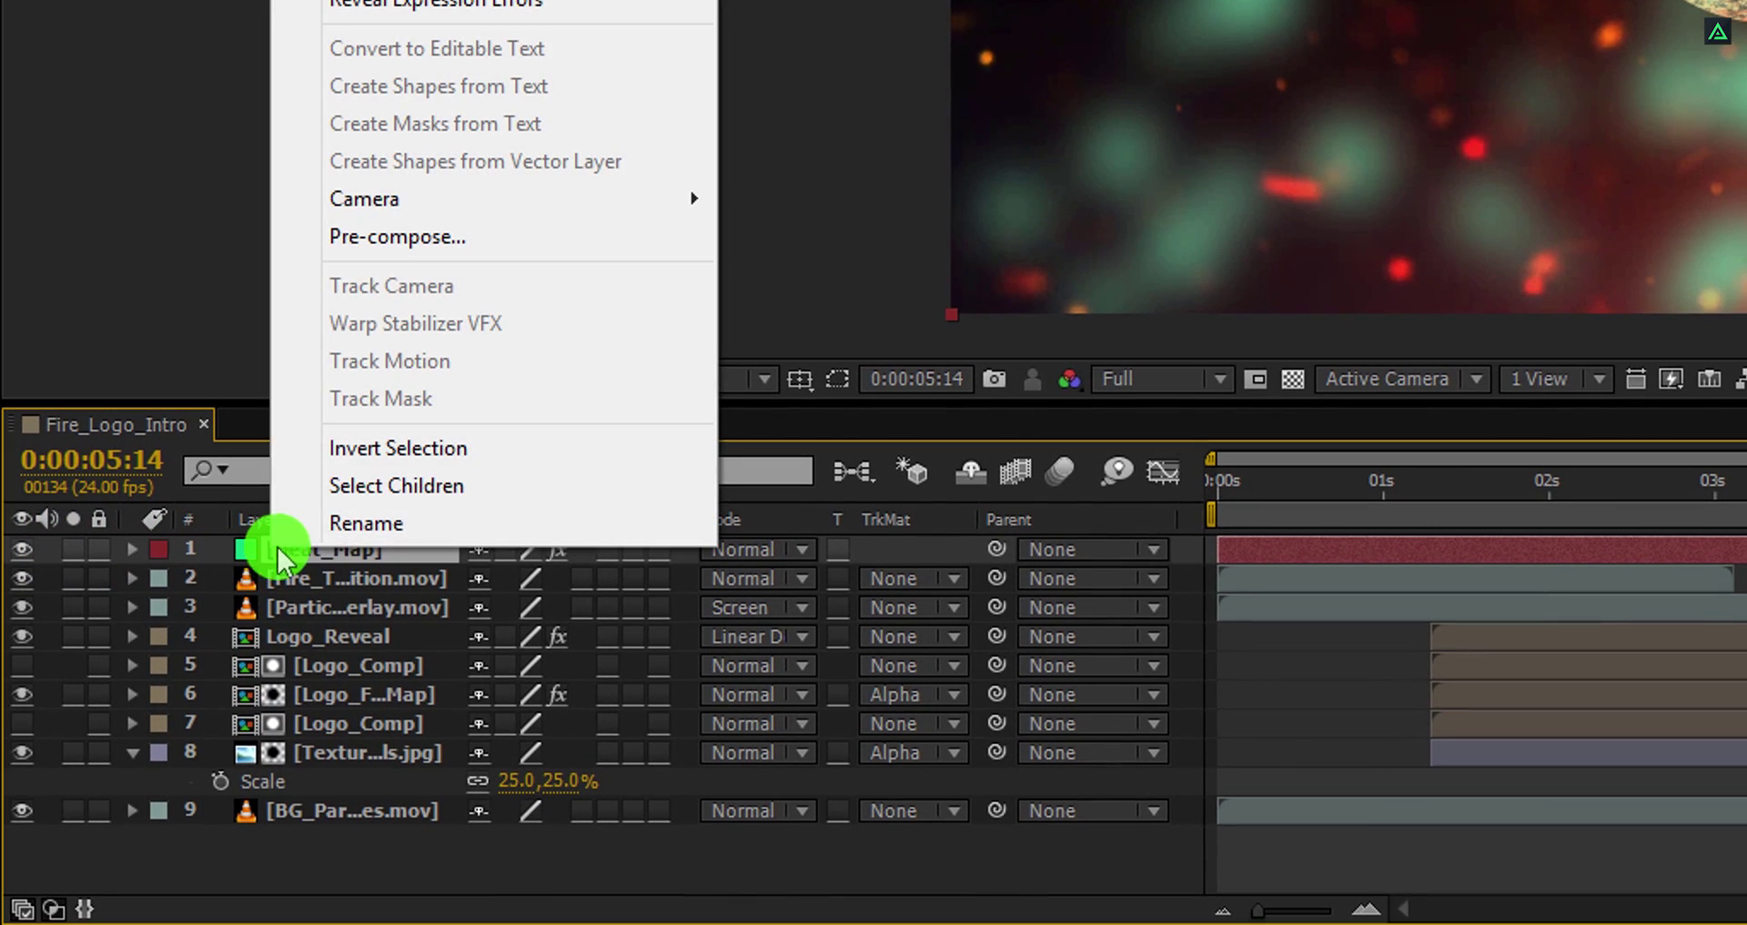
{"action": "left_click", "coordinate": [516, 238]}
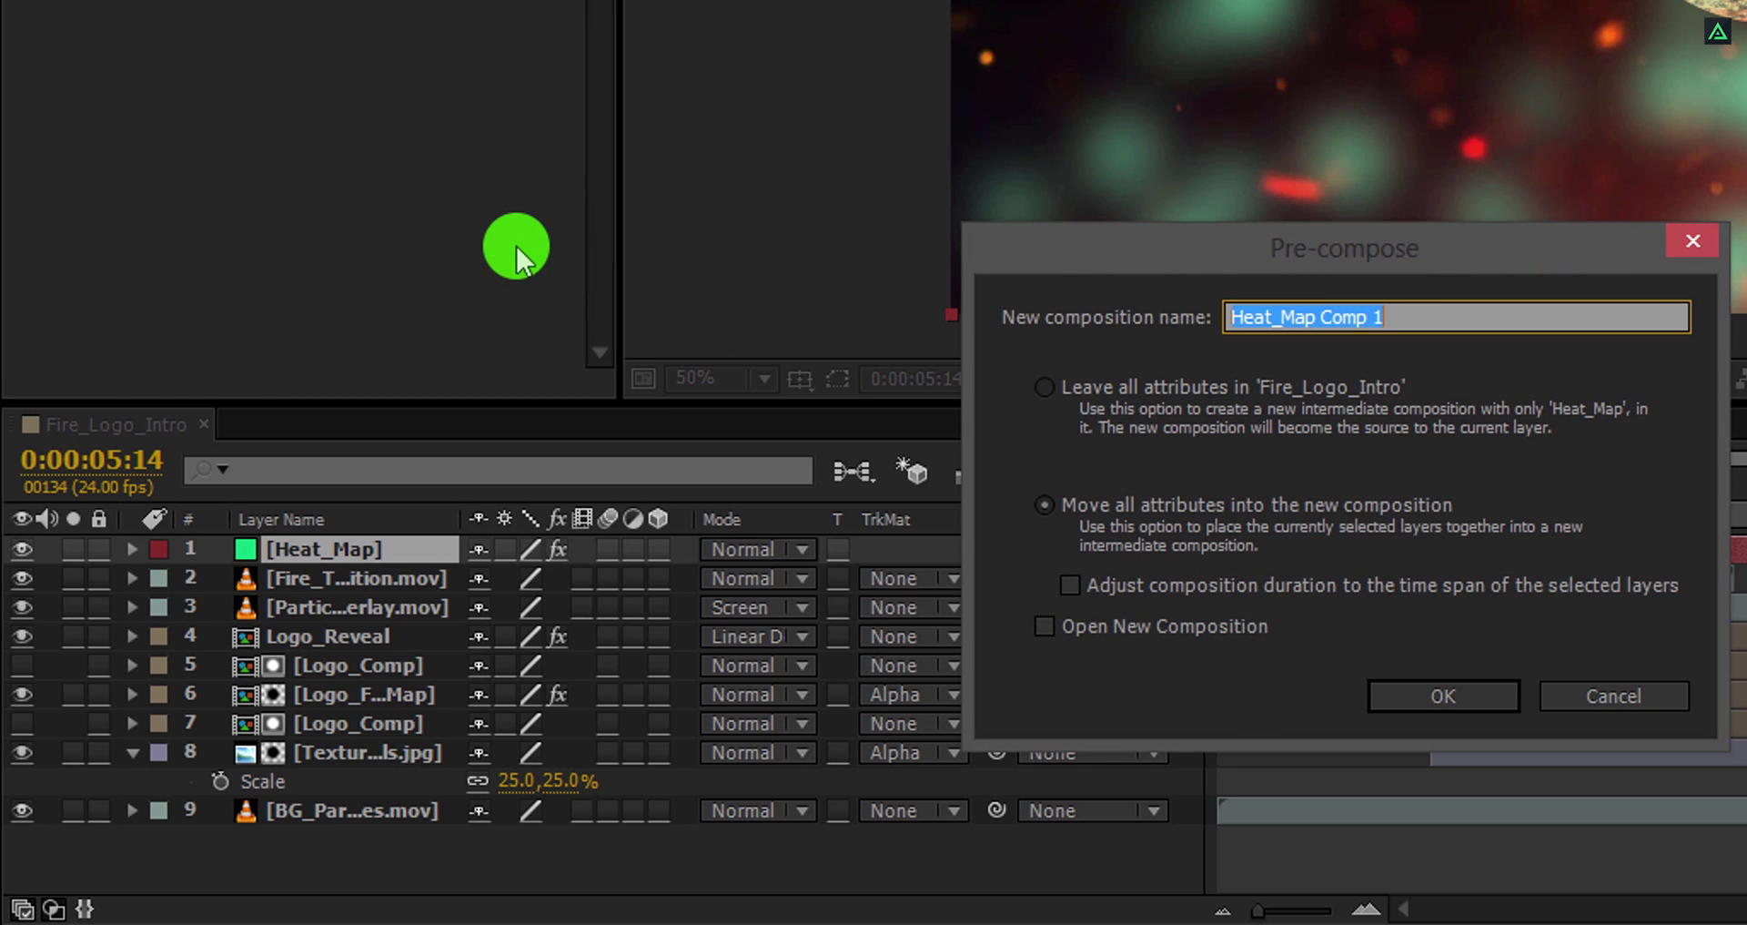
{"action": "left_click", "coordinate": [1140, 522]}
{"action": "left_click", "coordinate": [1423, 696]}
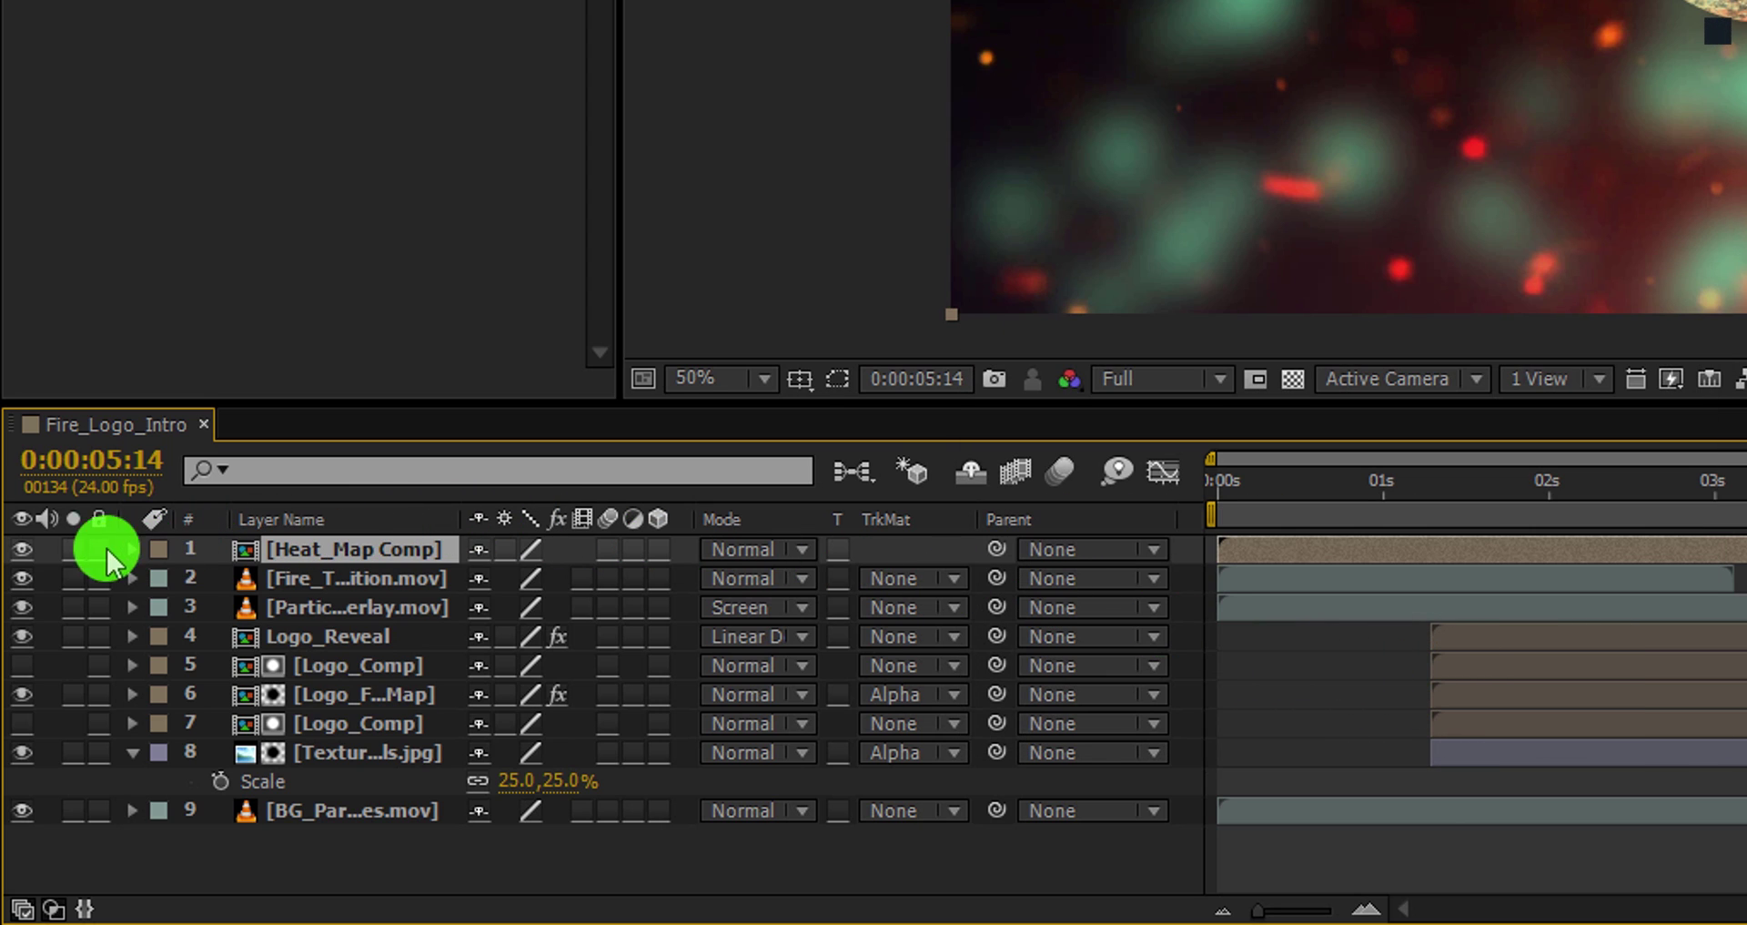
{"action": "left_click", "coordinate": [22, 549]}
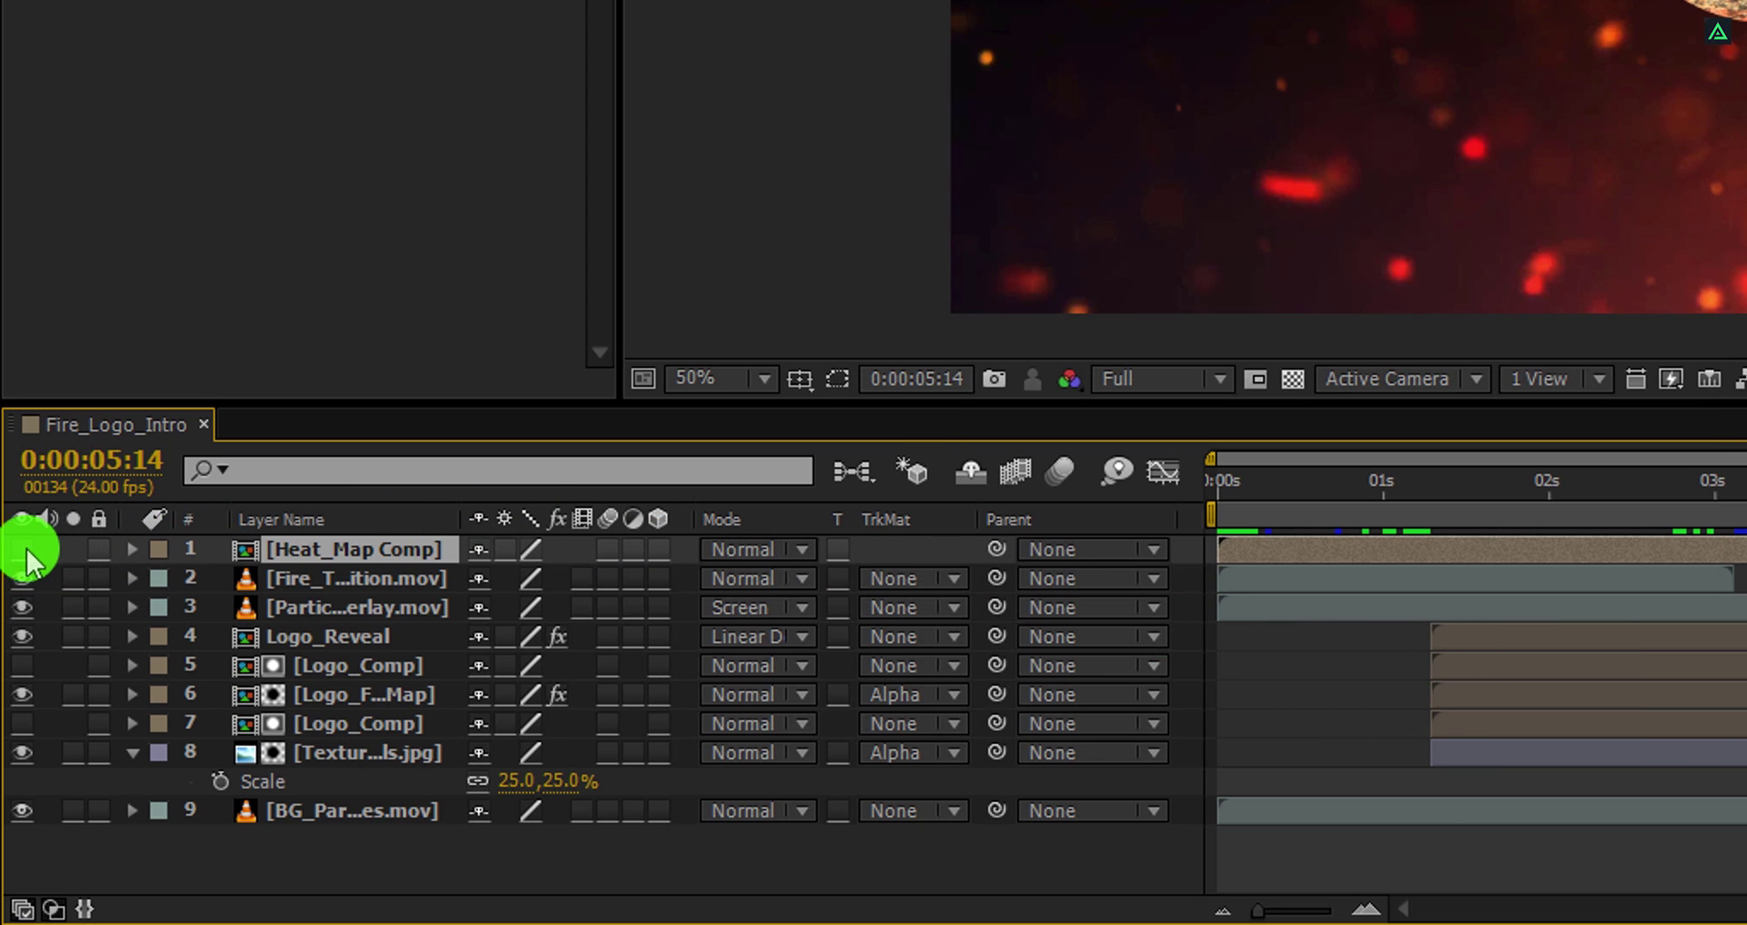
{"action": "right_click", "coordinate": [265, 838]}
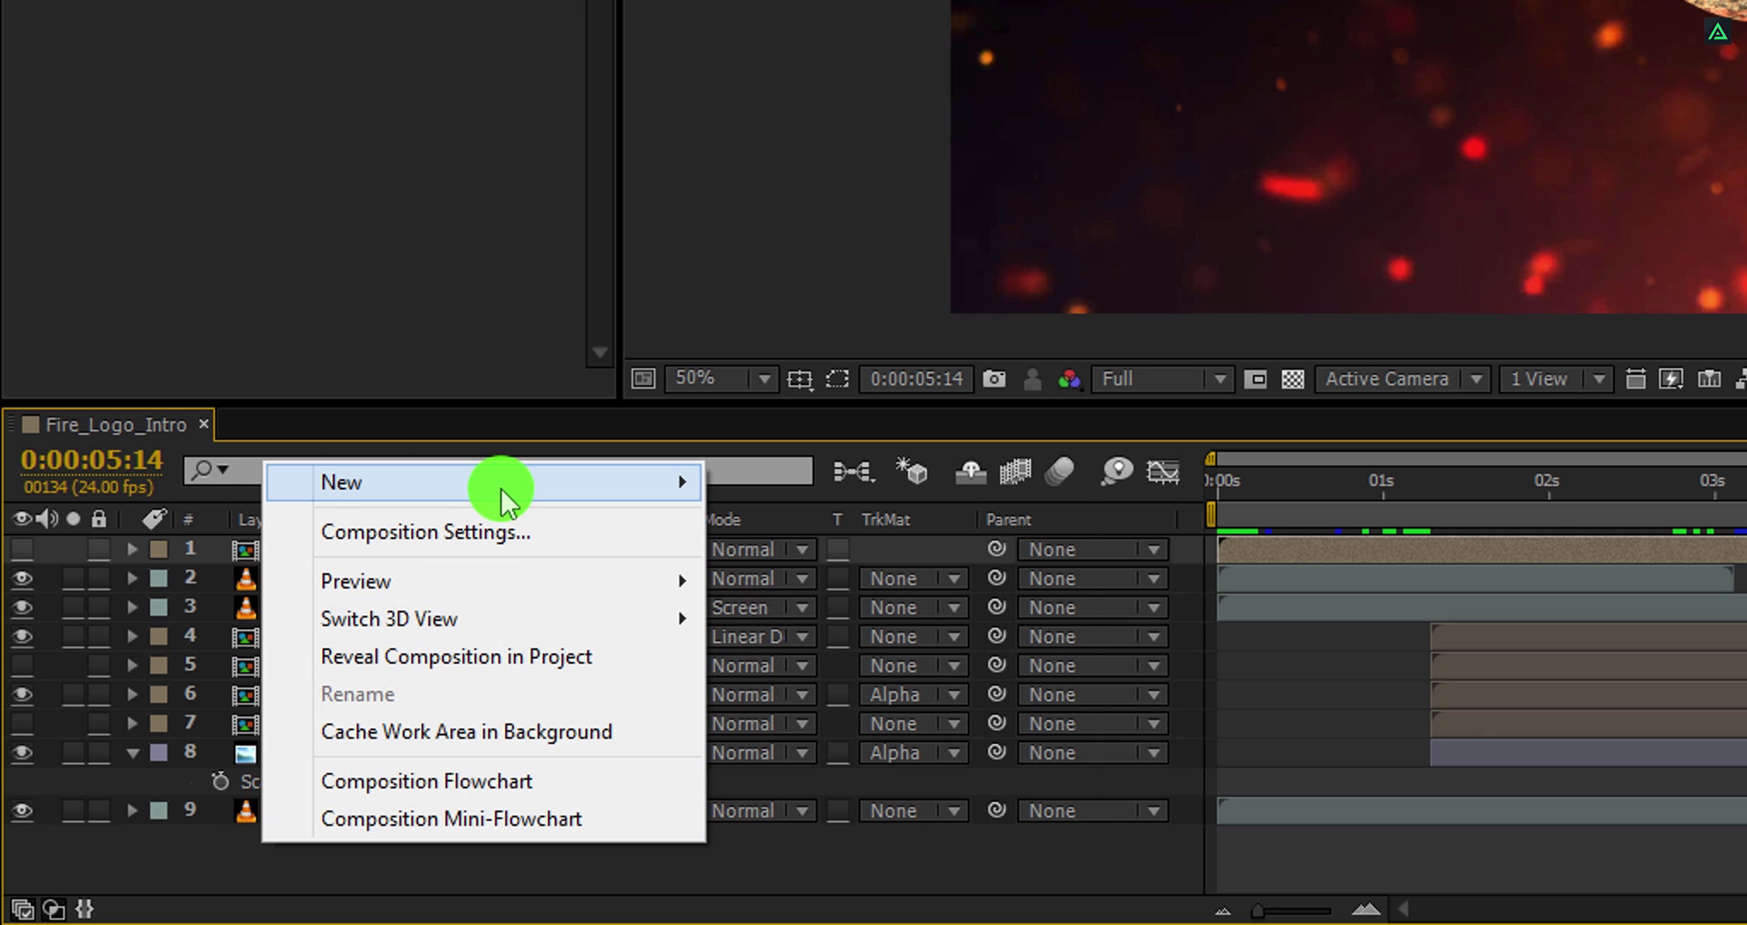
Add a new adjustment layer and rename it Heat
{"action": "mouse_move", "coordinate": [502, 493]}
{"action": "left_click", "coordinate": [946, 754]}
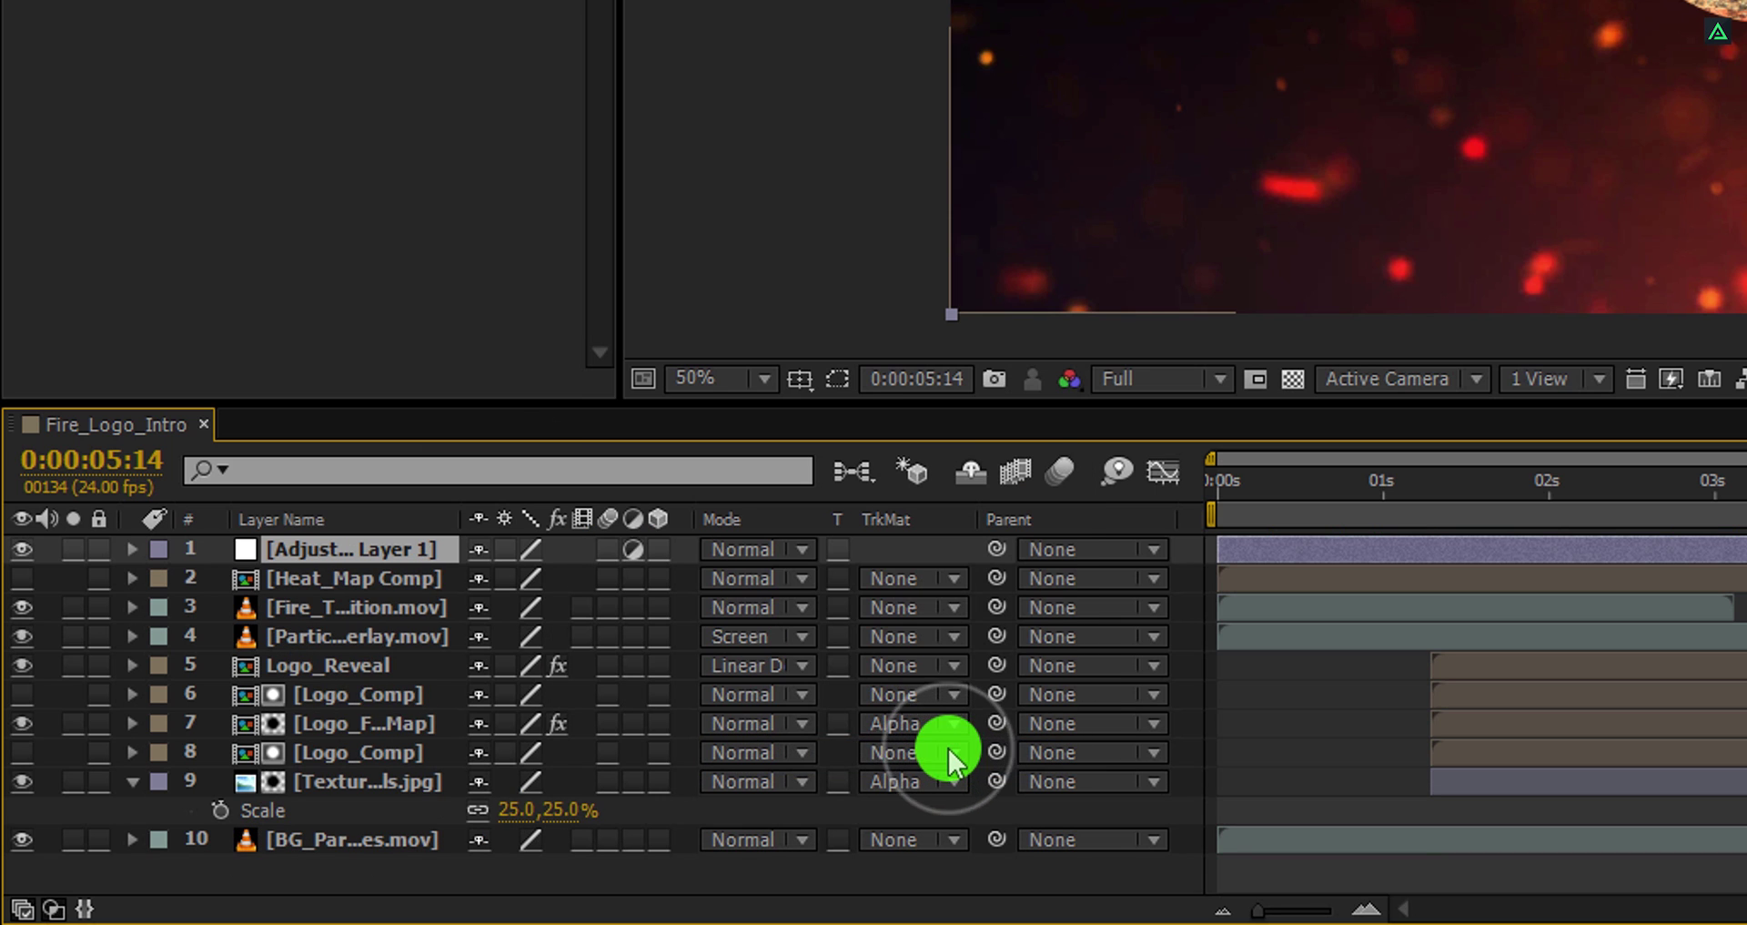
{"action": "key", "text": "Return"}
{"action": "key", "text": "Return"}
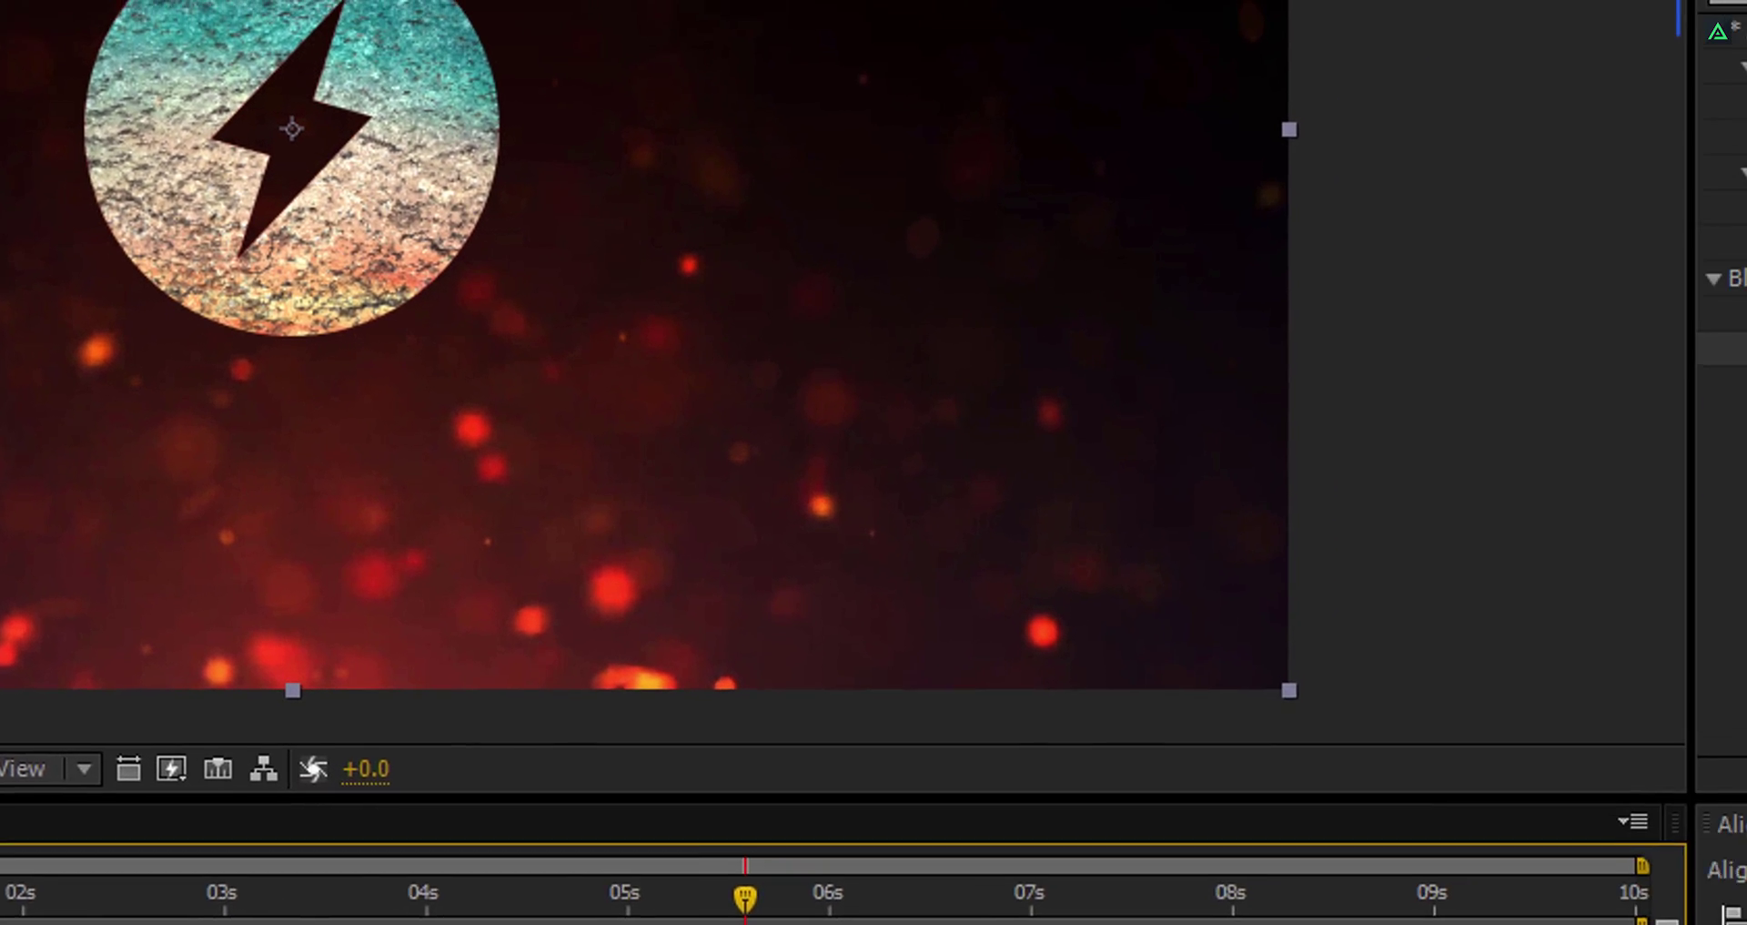
Apply Displacement Map to Heat with Heat_Map Comp as its map layer, then scrub to check distortion
{"action": "left_click", "coordinate": [1541, 51]}
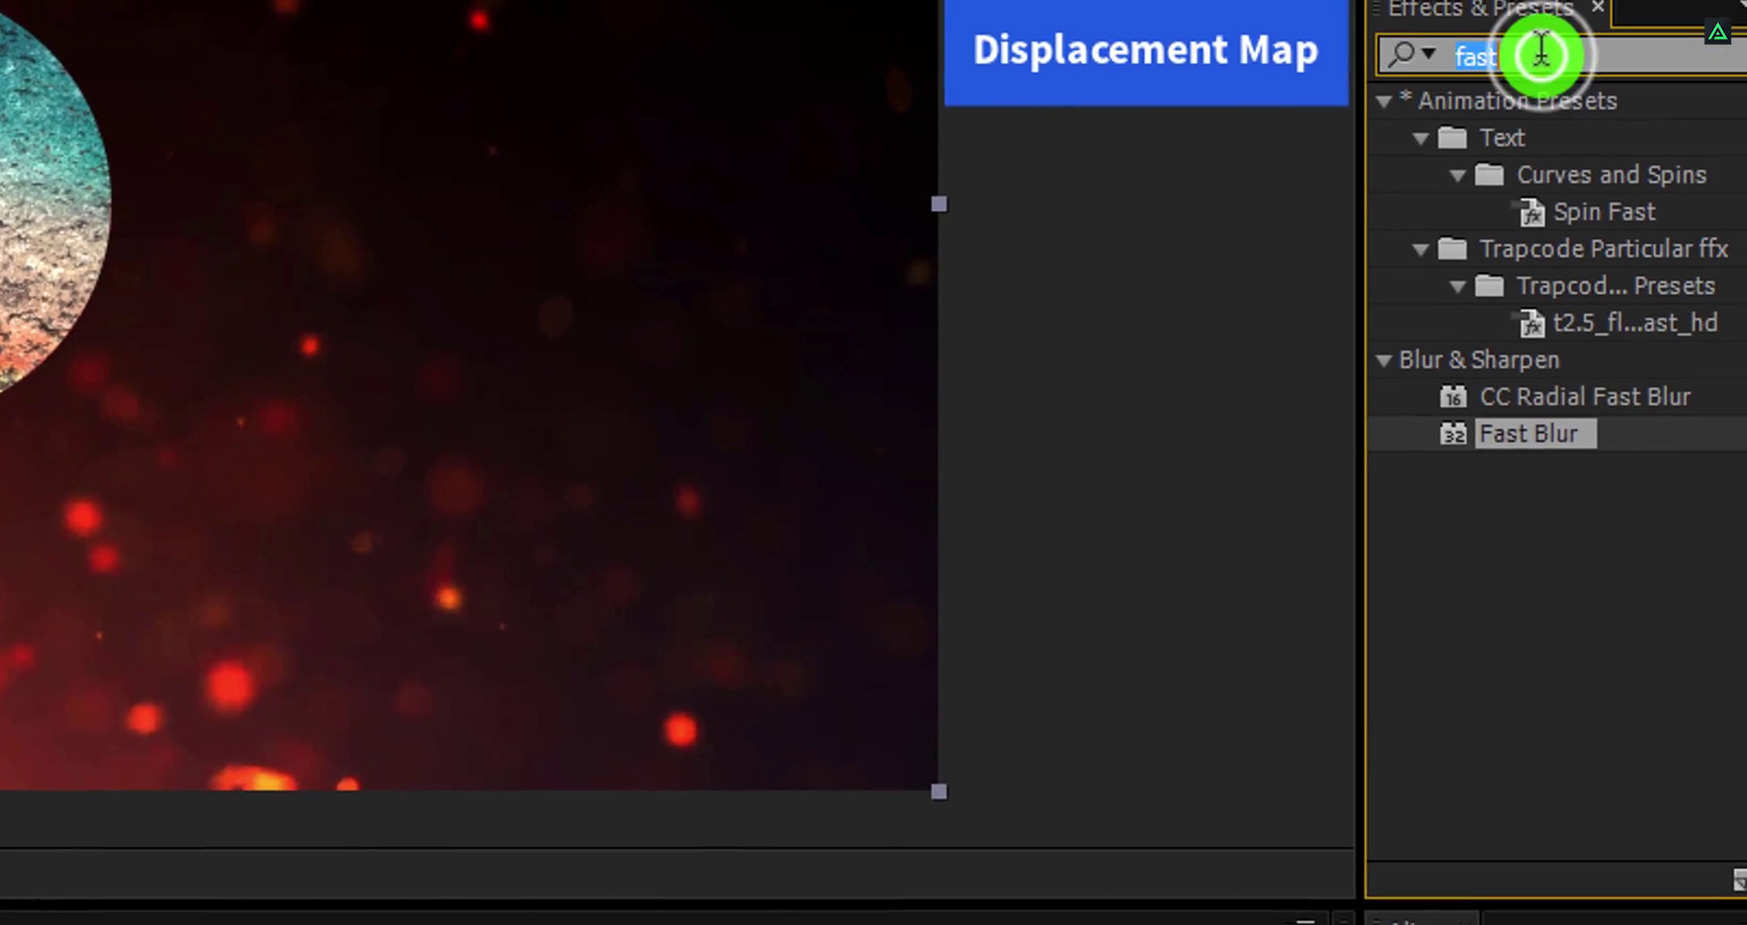
{"action": "type", "text": "displ"}
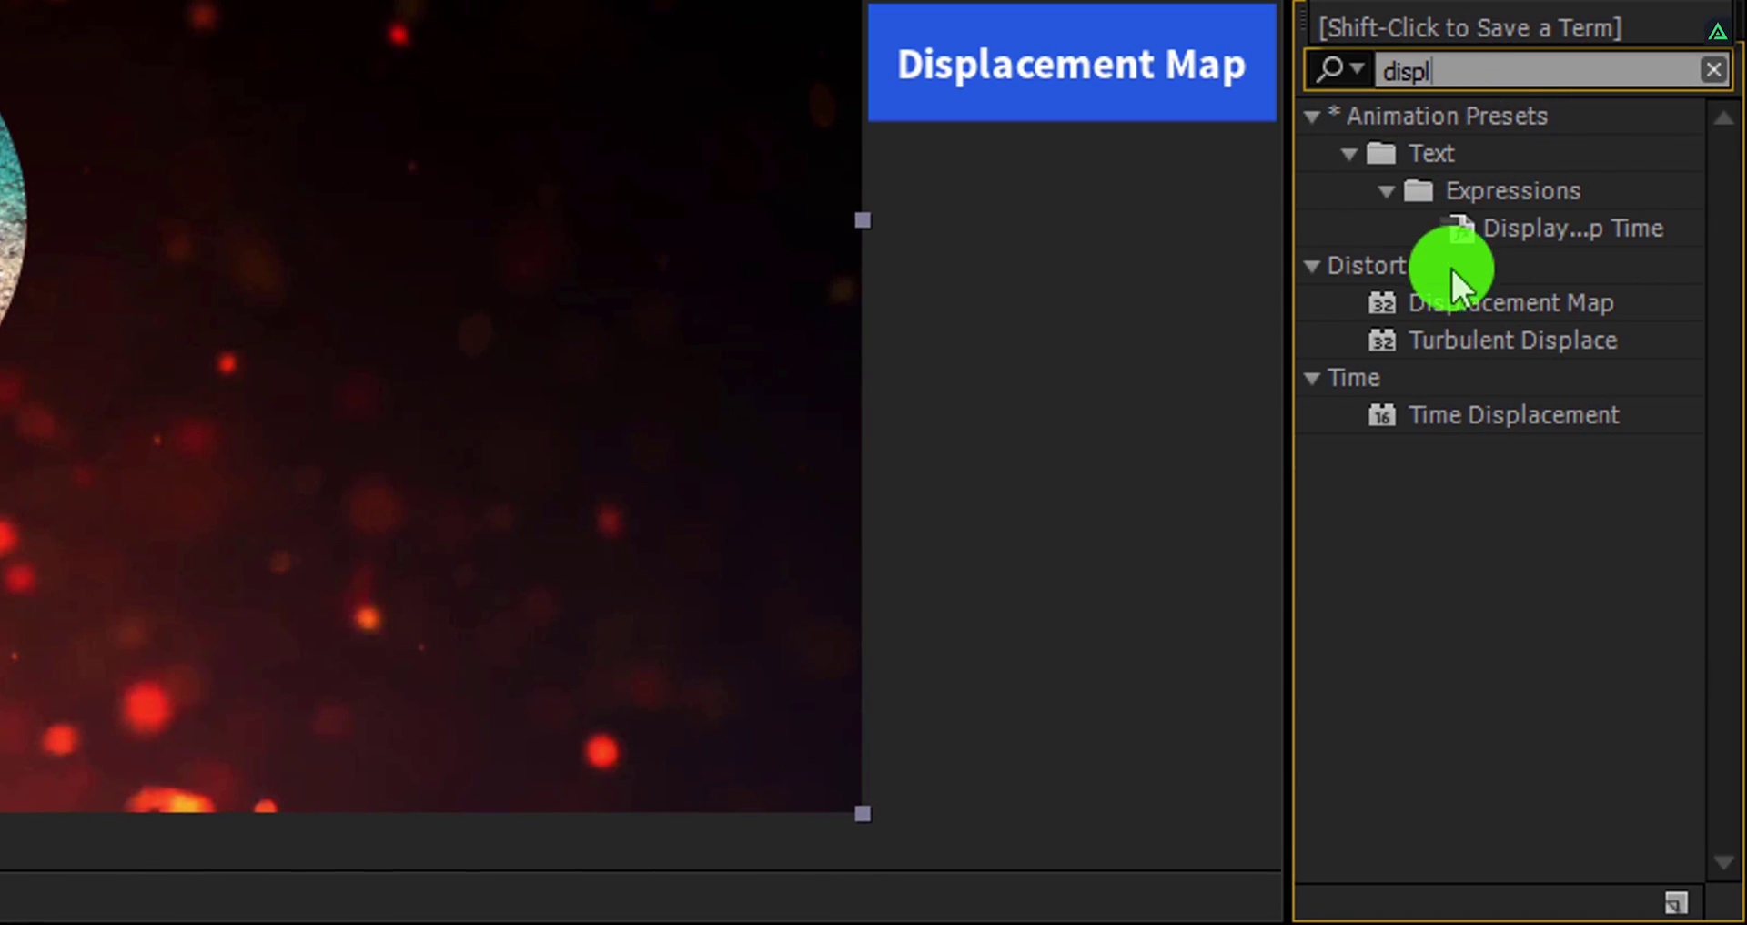
{"action": "left_click_drag", "start_coordinate": [1447, 300], "coordinate": [848, 248]}
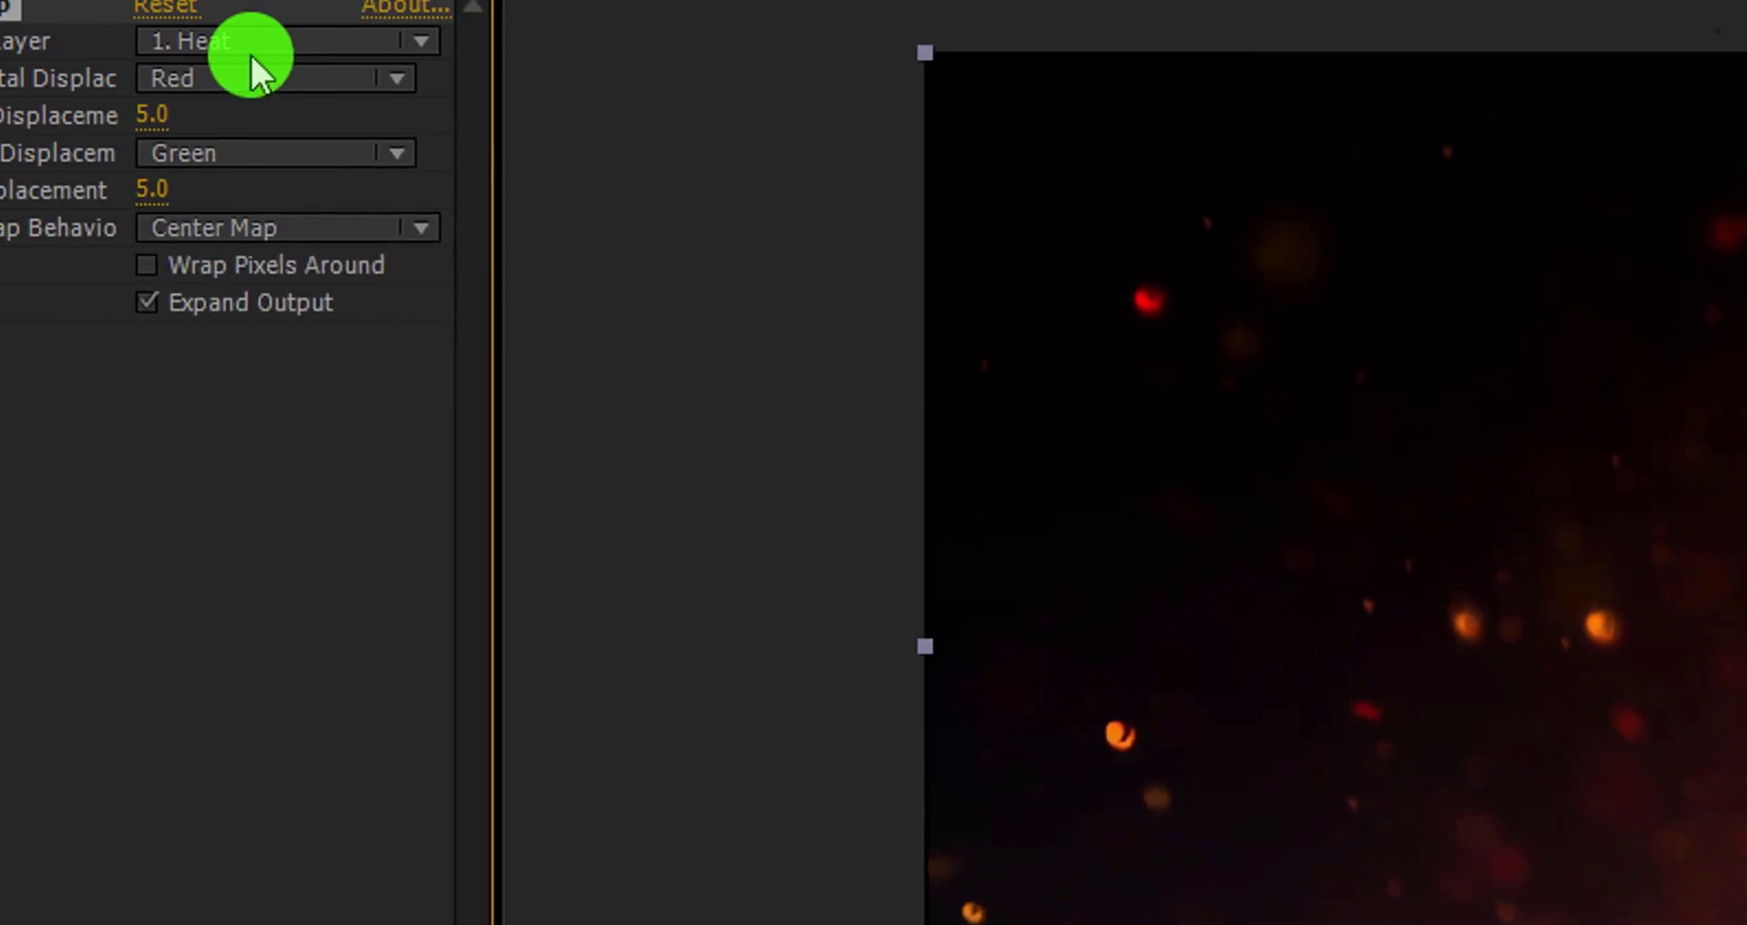
{"action": "left_click", "coordinate": [535, 105]}
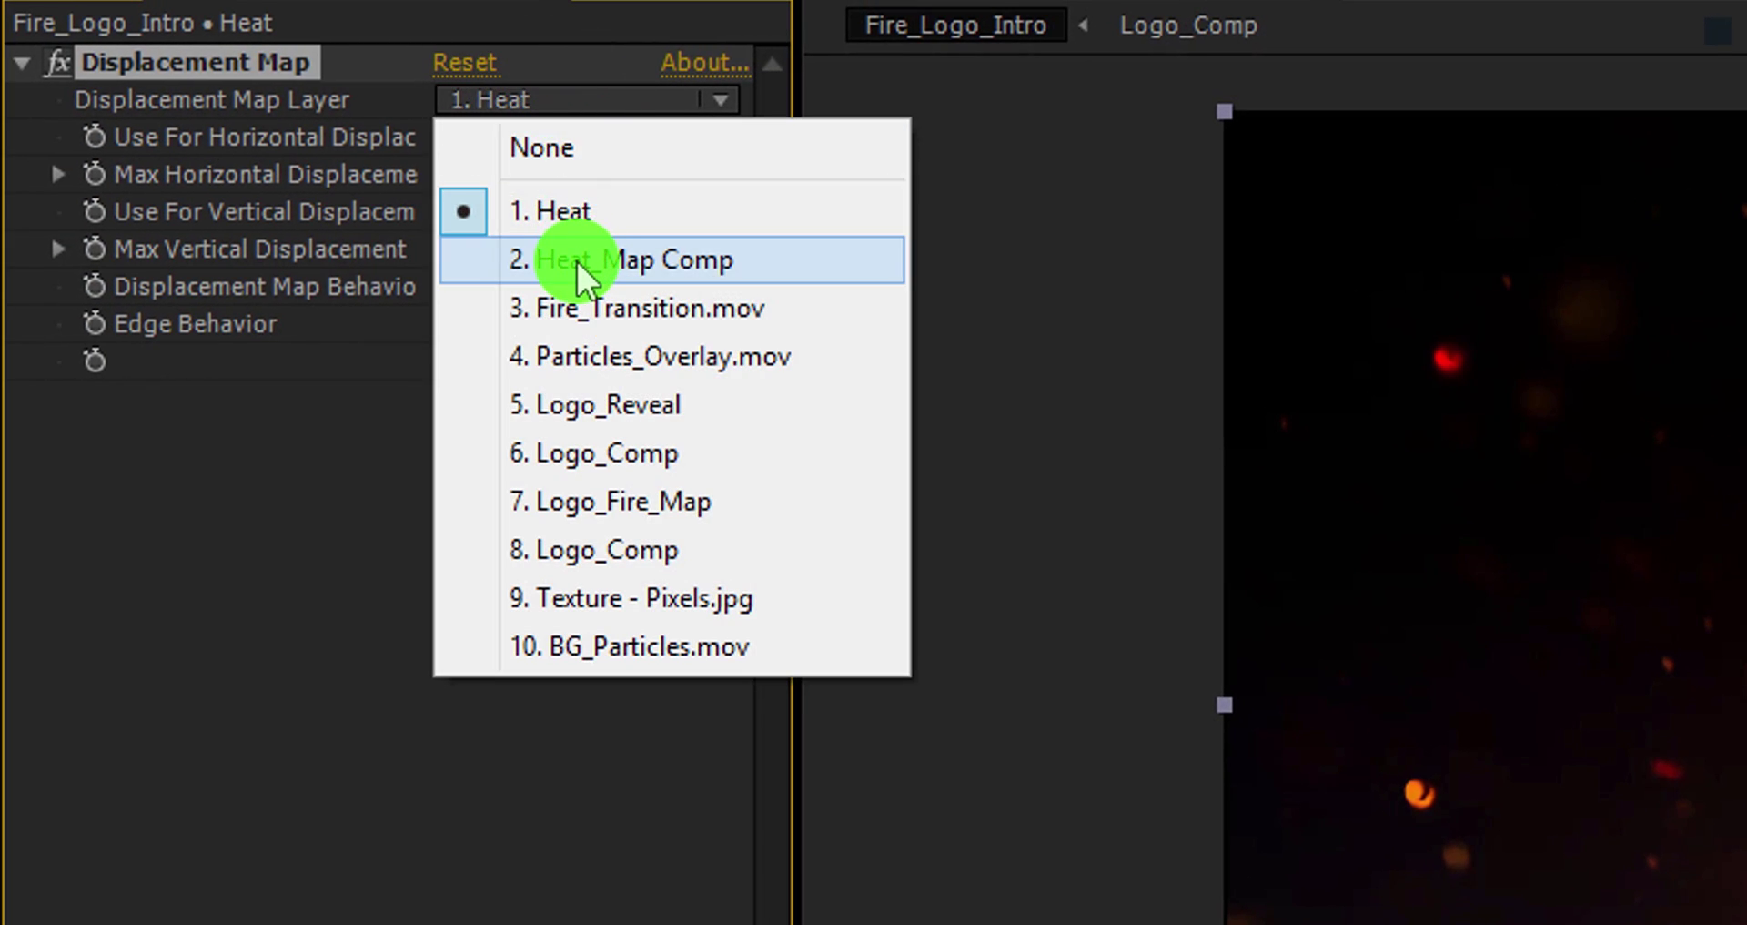
{"action": "left_click", "coordinate": [577, 260]}
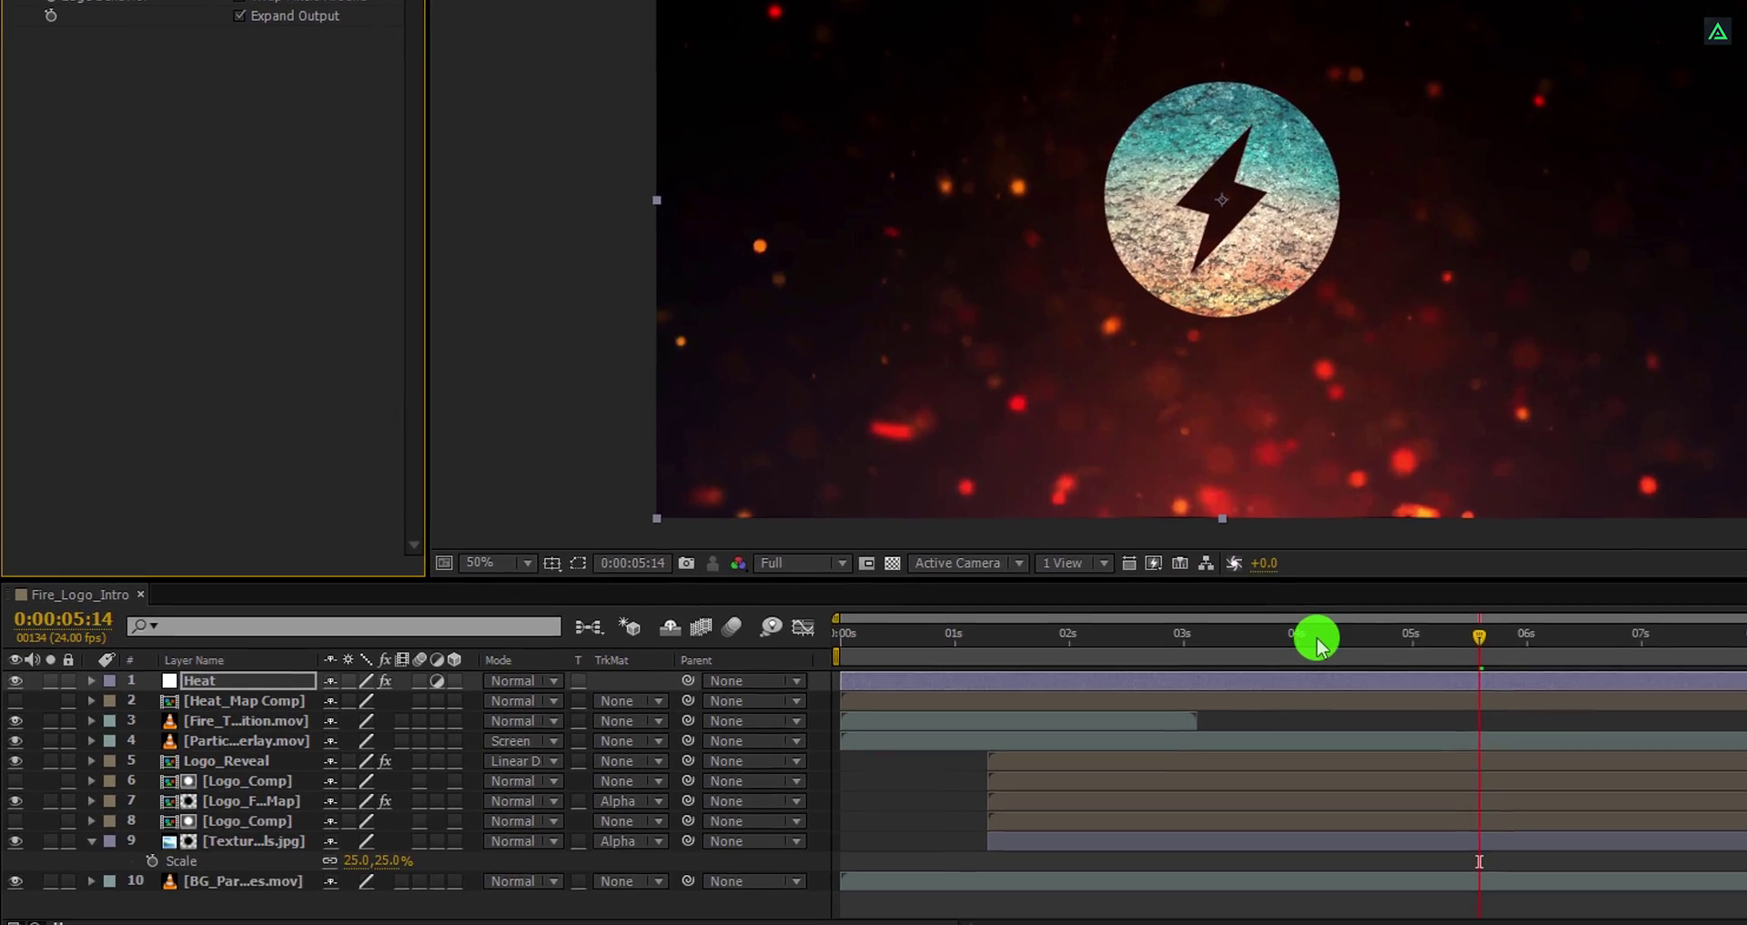
{"action": "left_click", "coordinate": [1321, 628]}
{"action": "left_click_drag", "start_coordinate": [1322, 628], "coordinate": [1704, 660]}
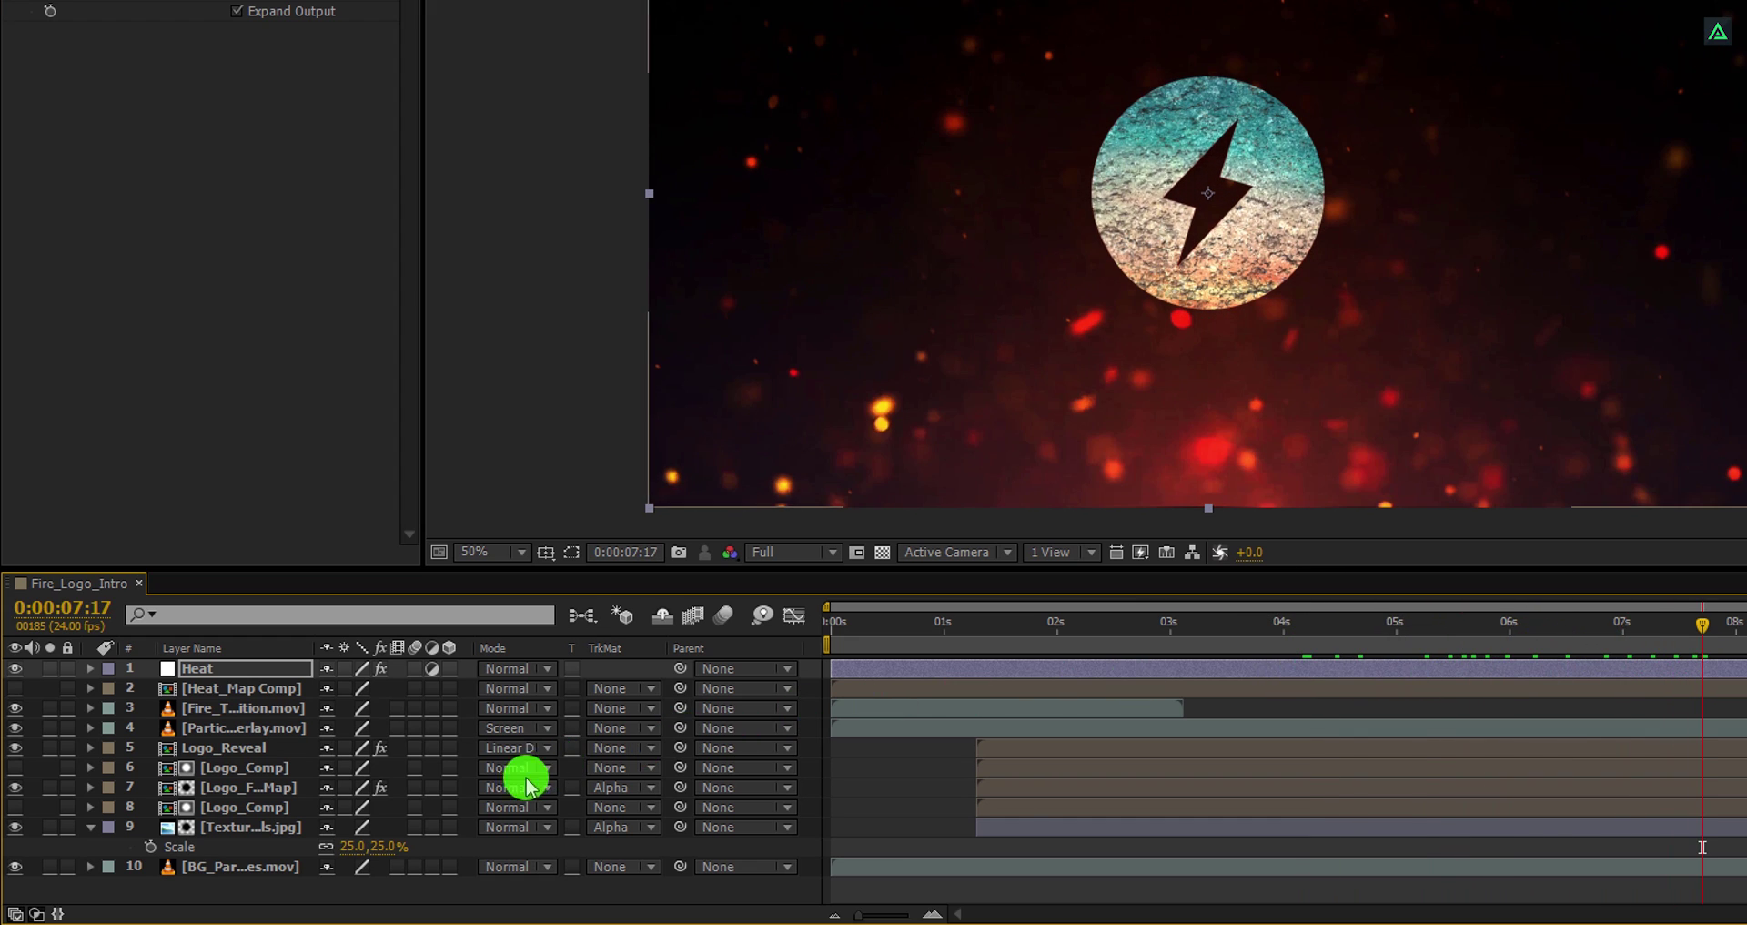
Add a Zoom_Out null and parent layers 6–10, Logo_Reveal through the texture image, to it
{"action": "right_click", "coordinate": [402, 901]}
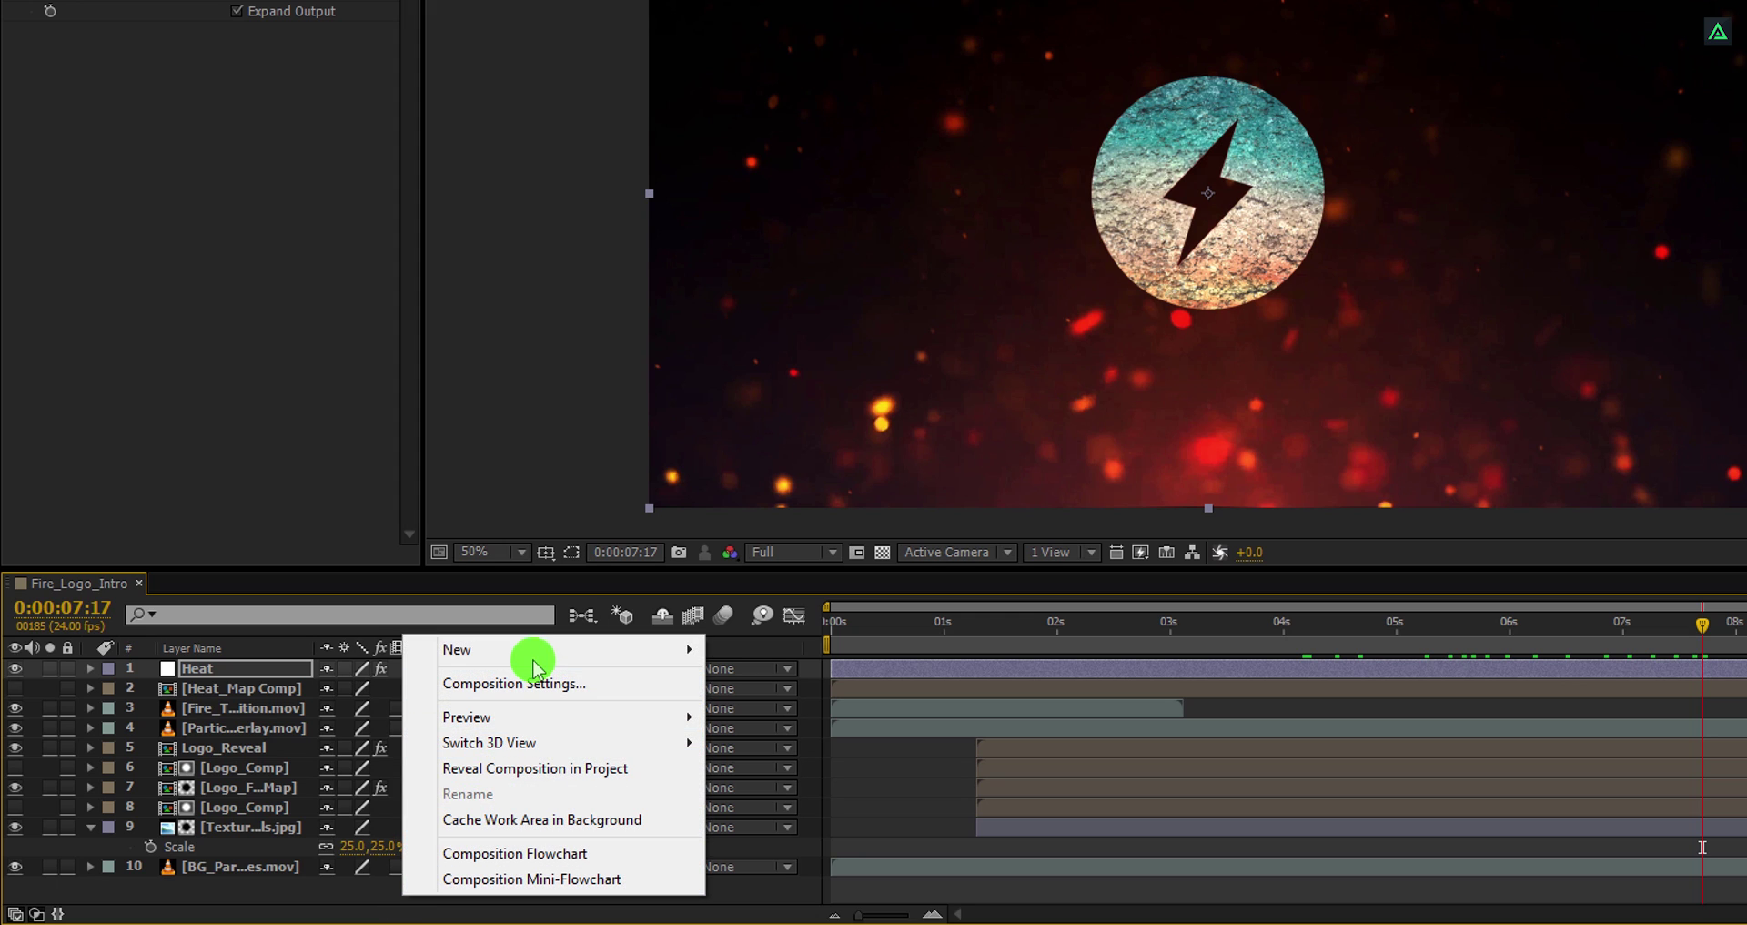
{"action": "mouse_move", "coordinate": [534, 649]}
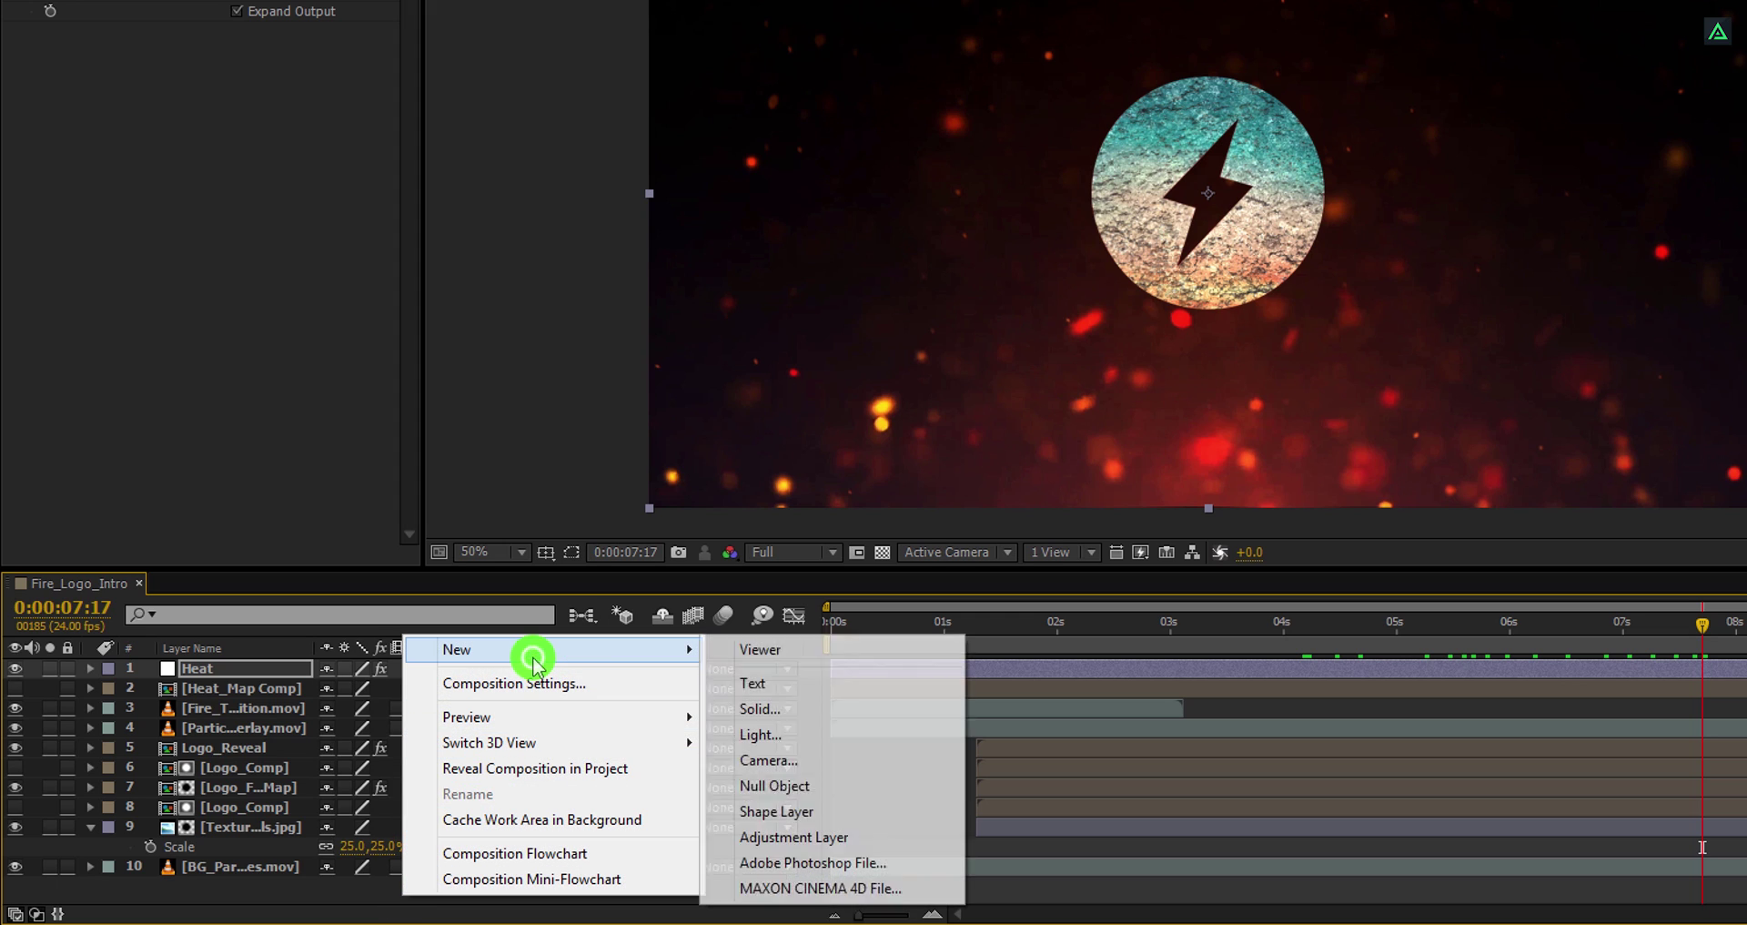
{"action": "left_click", "coordinate": [830, 797]}
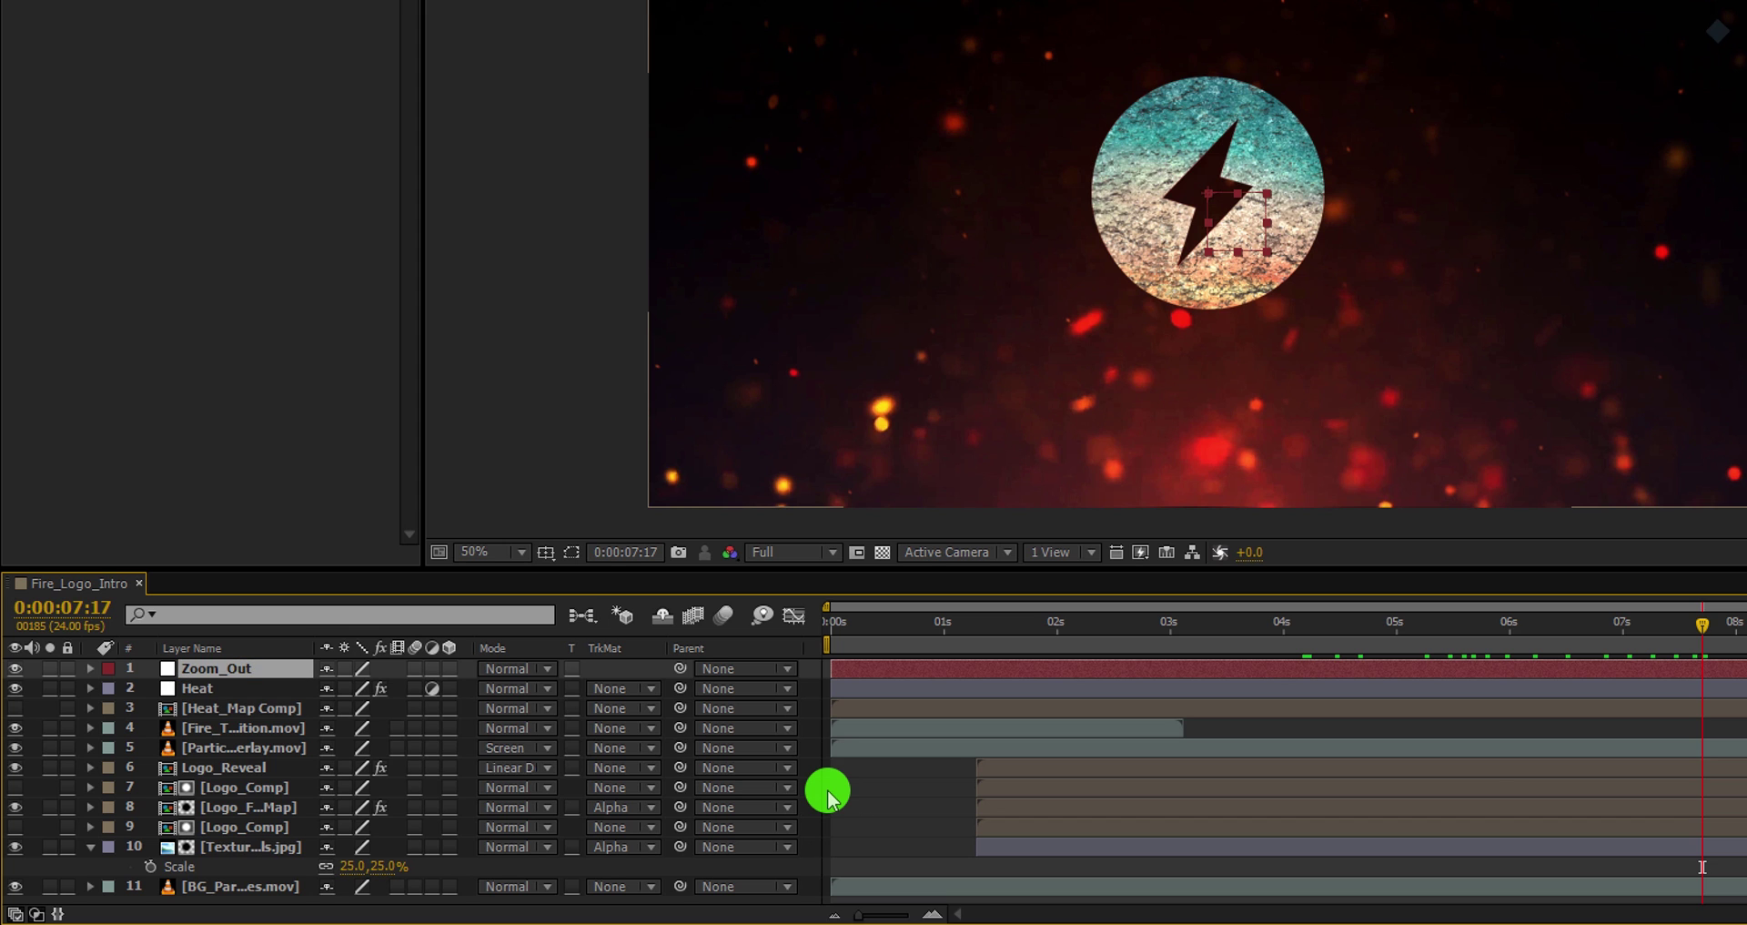
{"action": "left_click", "coordinate": [1622, 630]}
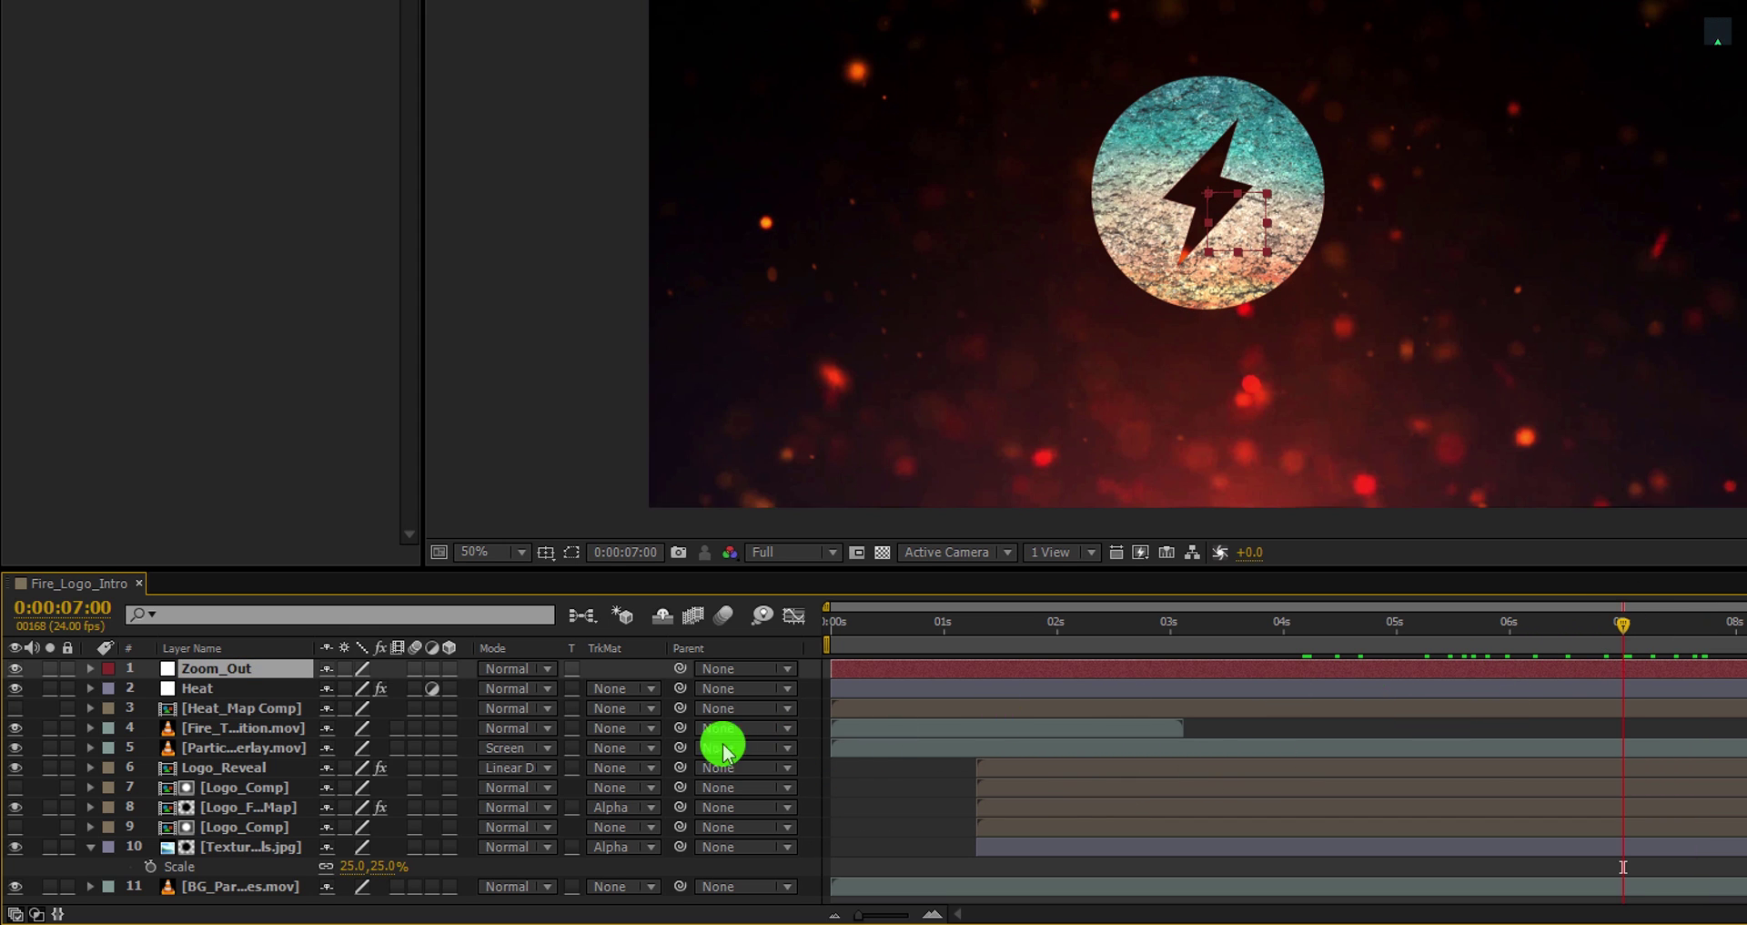
{"action": "left_click", "coordinate": [241, 769]}
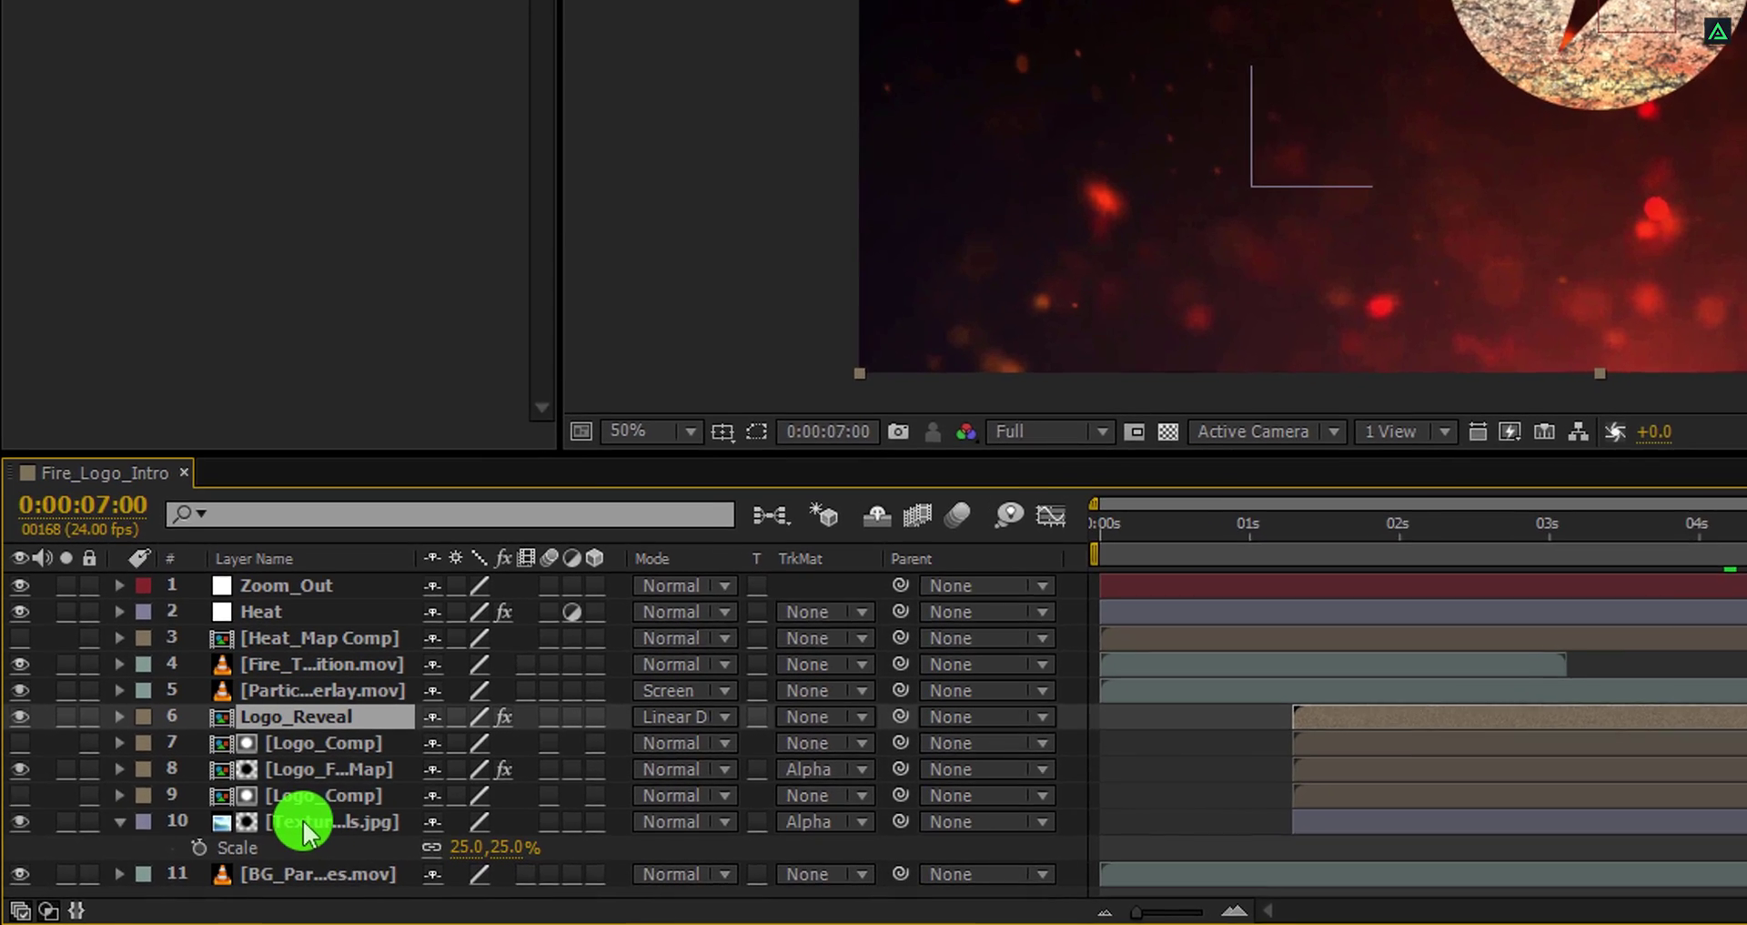
{"action": "left_click", "coordinate": [303, 823], "text": "shift"}
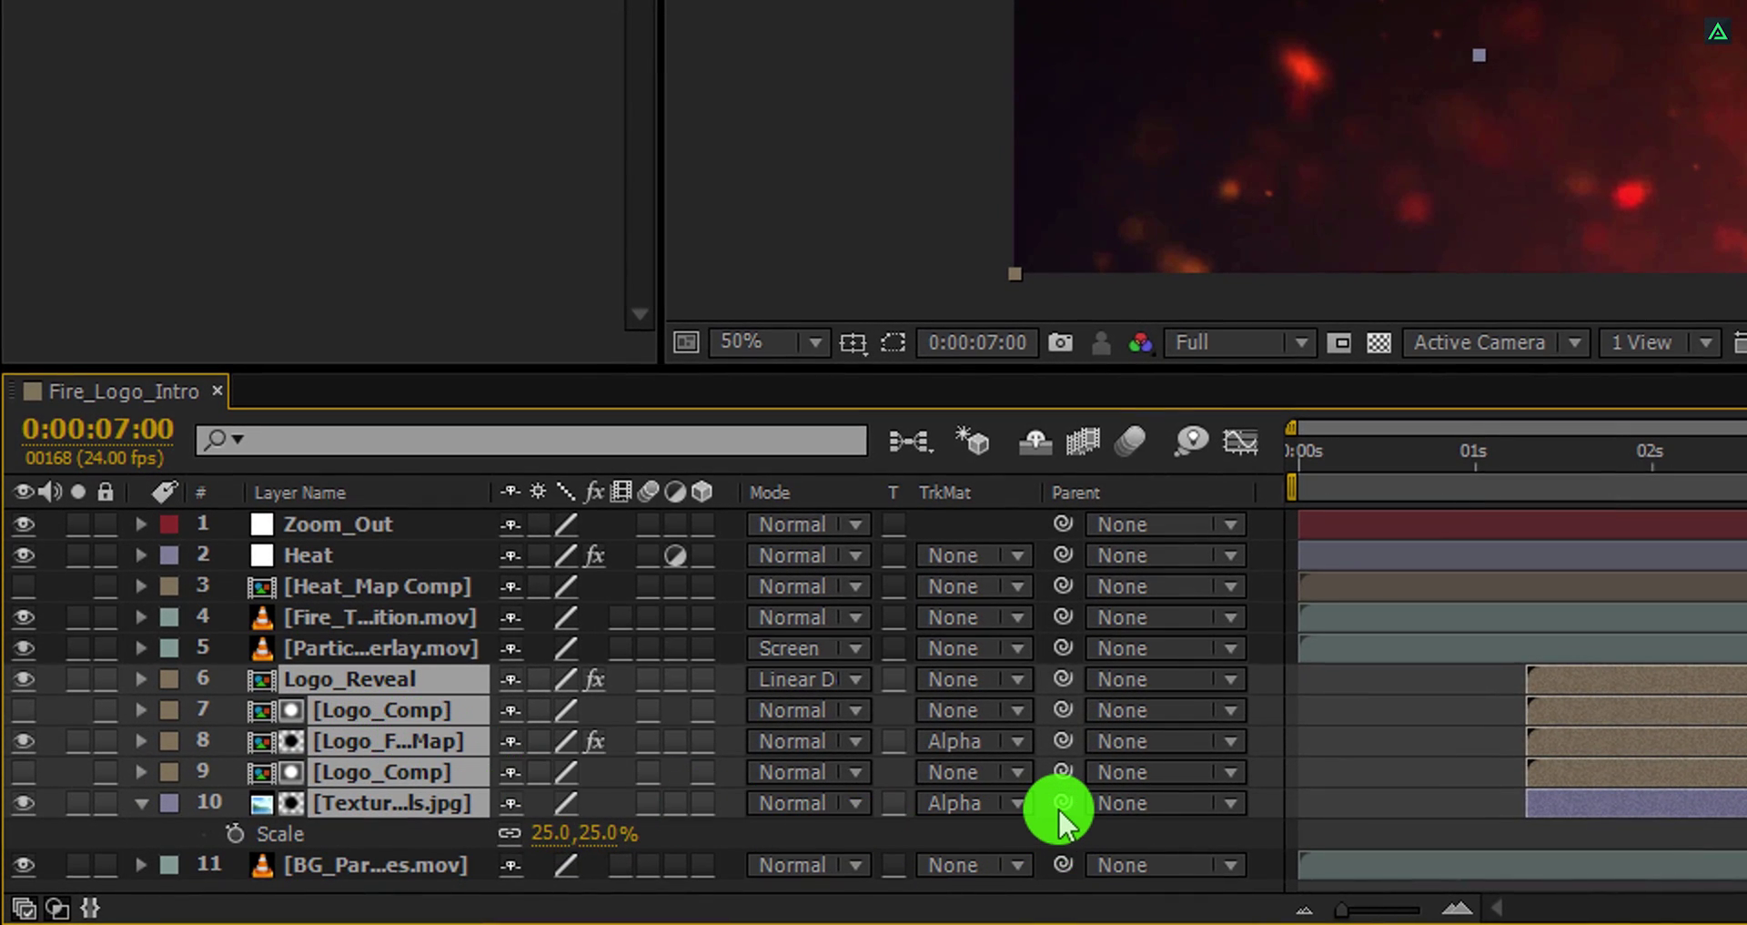
{"action": "left_click_drag", "start_coordinate": [1048, 808], "coordinate": [348, 533]}
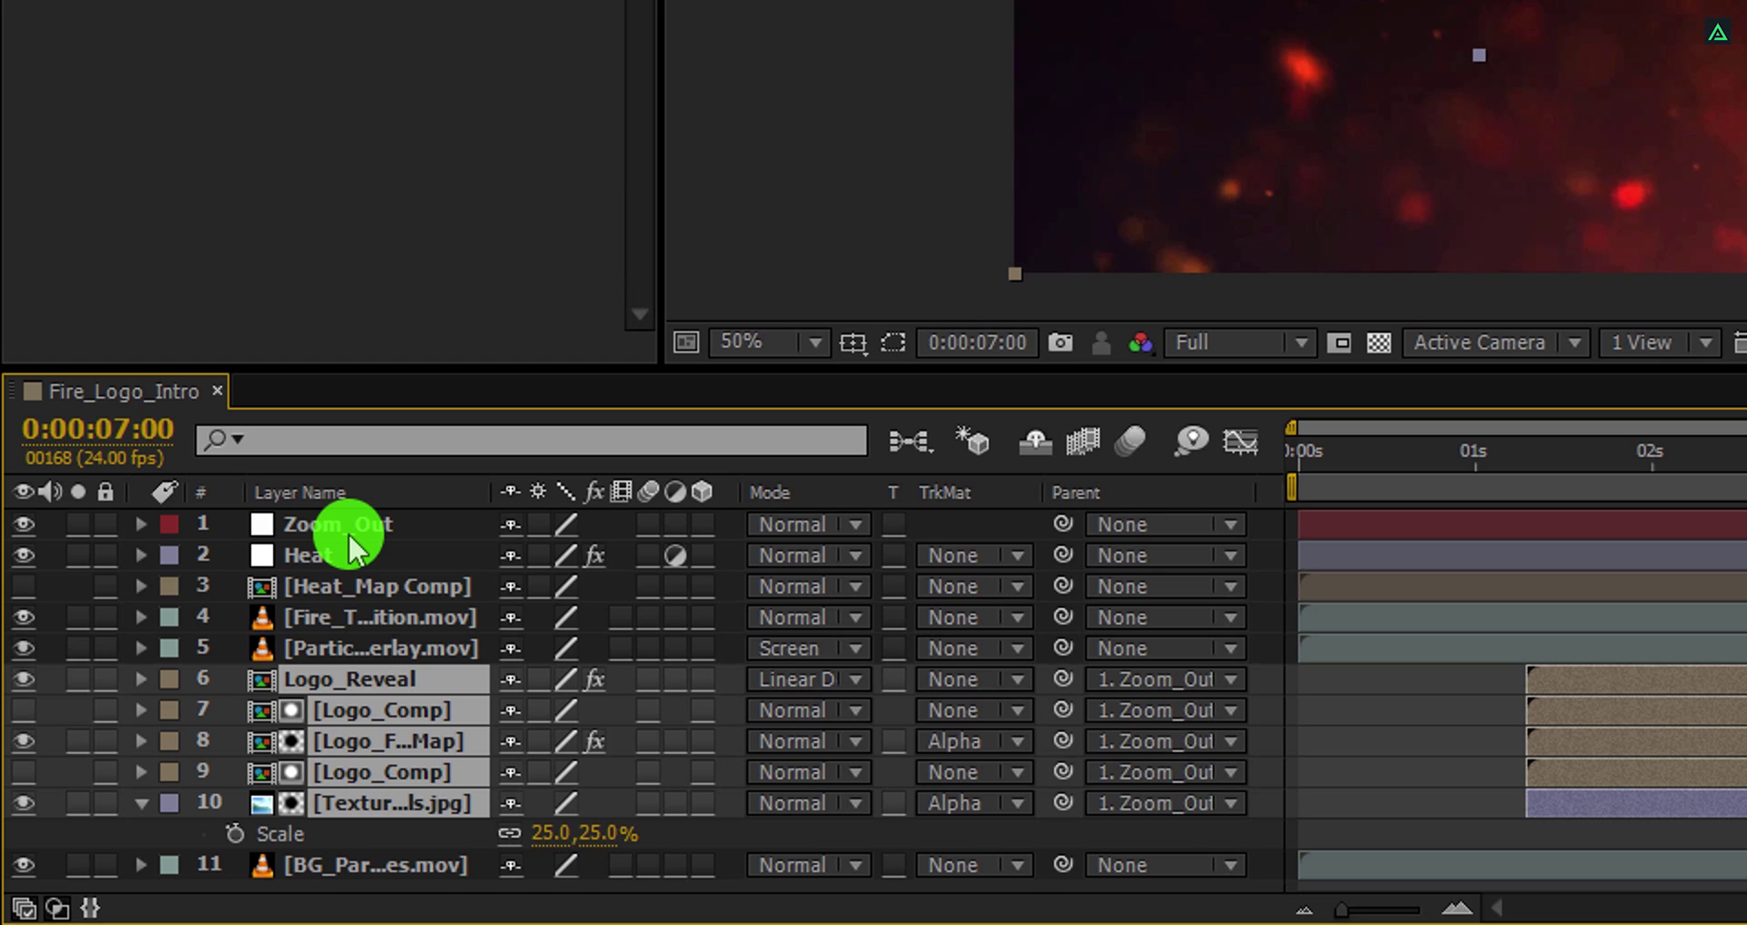
Keyframe Zoom_Out's Scale at 100% at 7 seconds and 115% at 0 seconds
{"action": "left_click", "coordinate": [352, 537]}
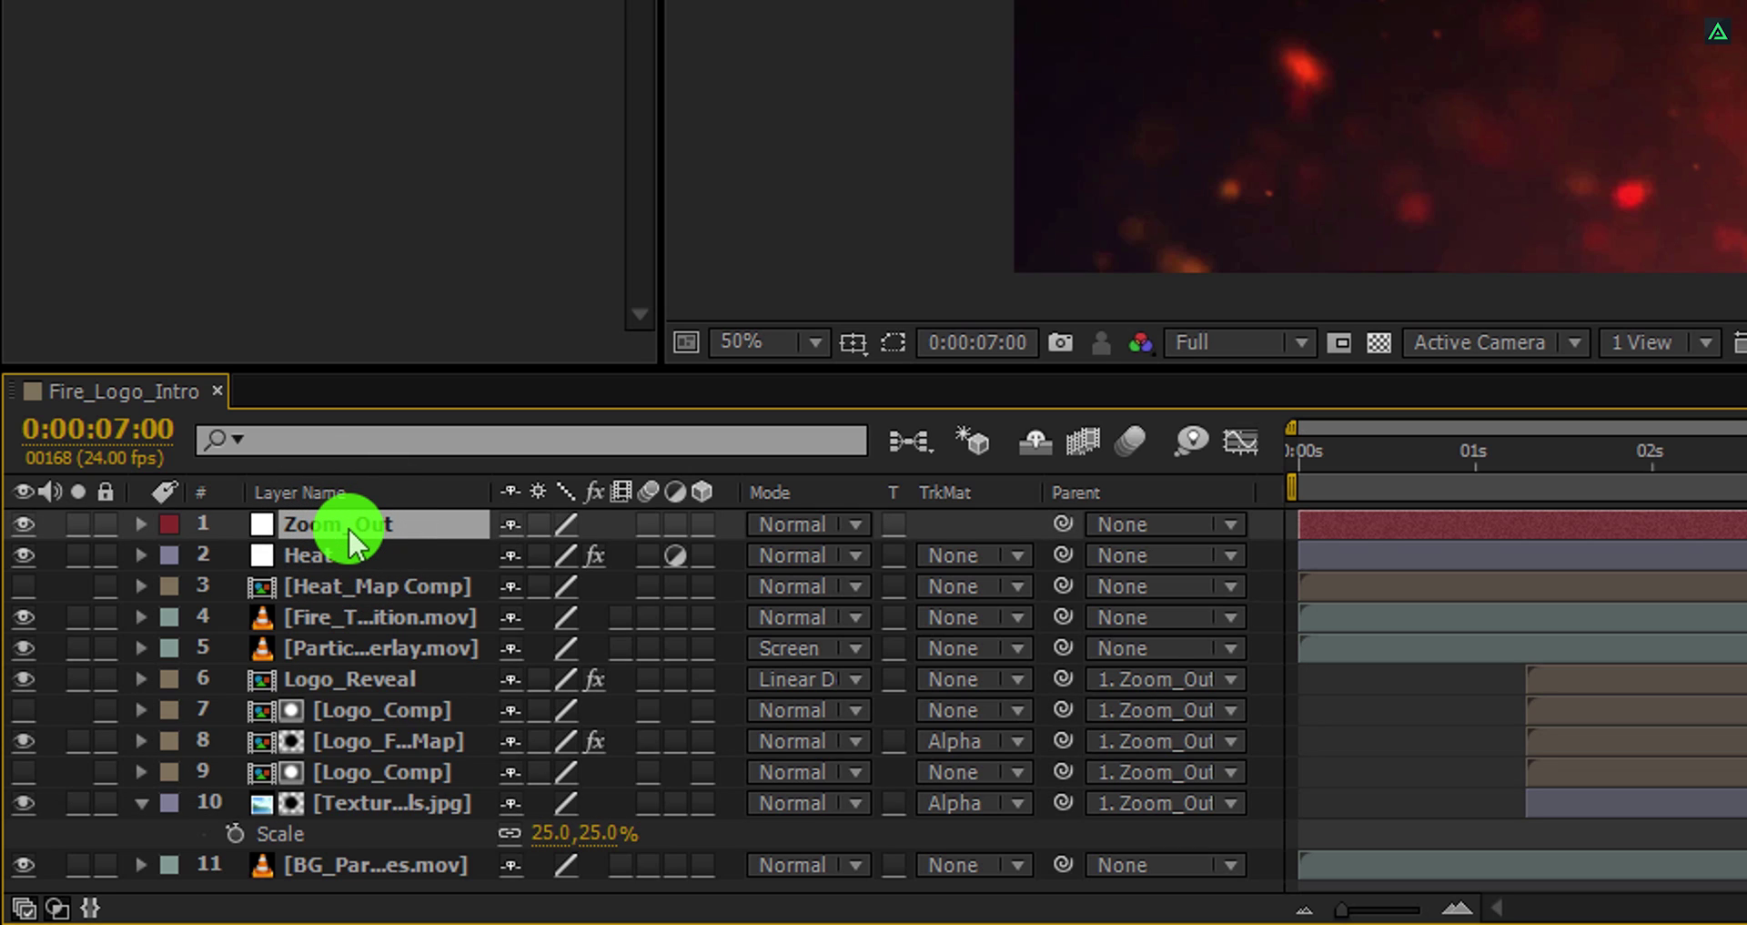
{"action": "key", "text": "s"}
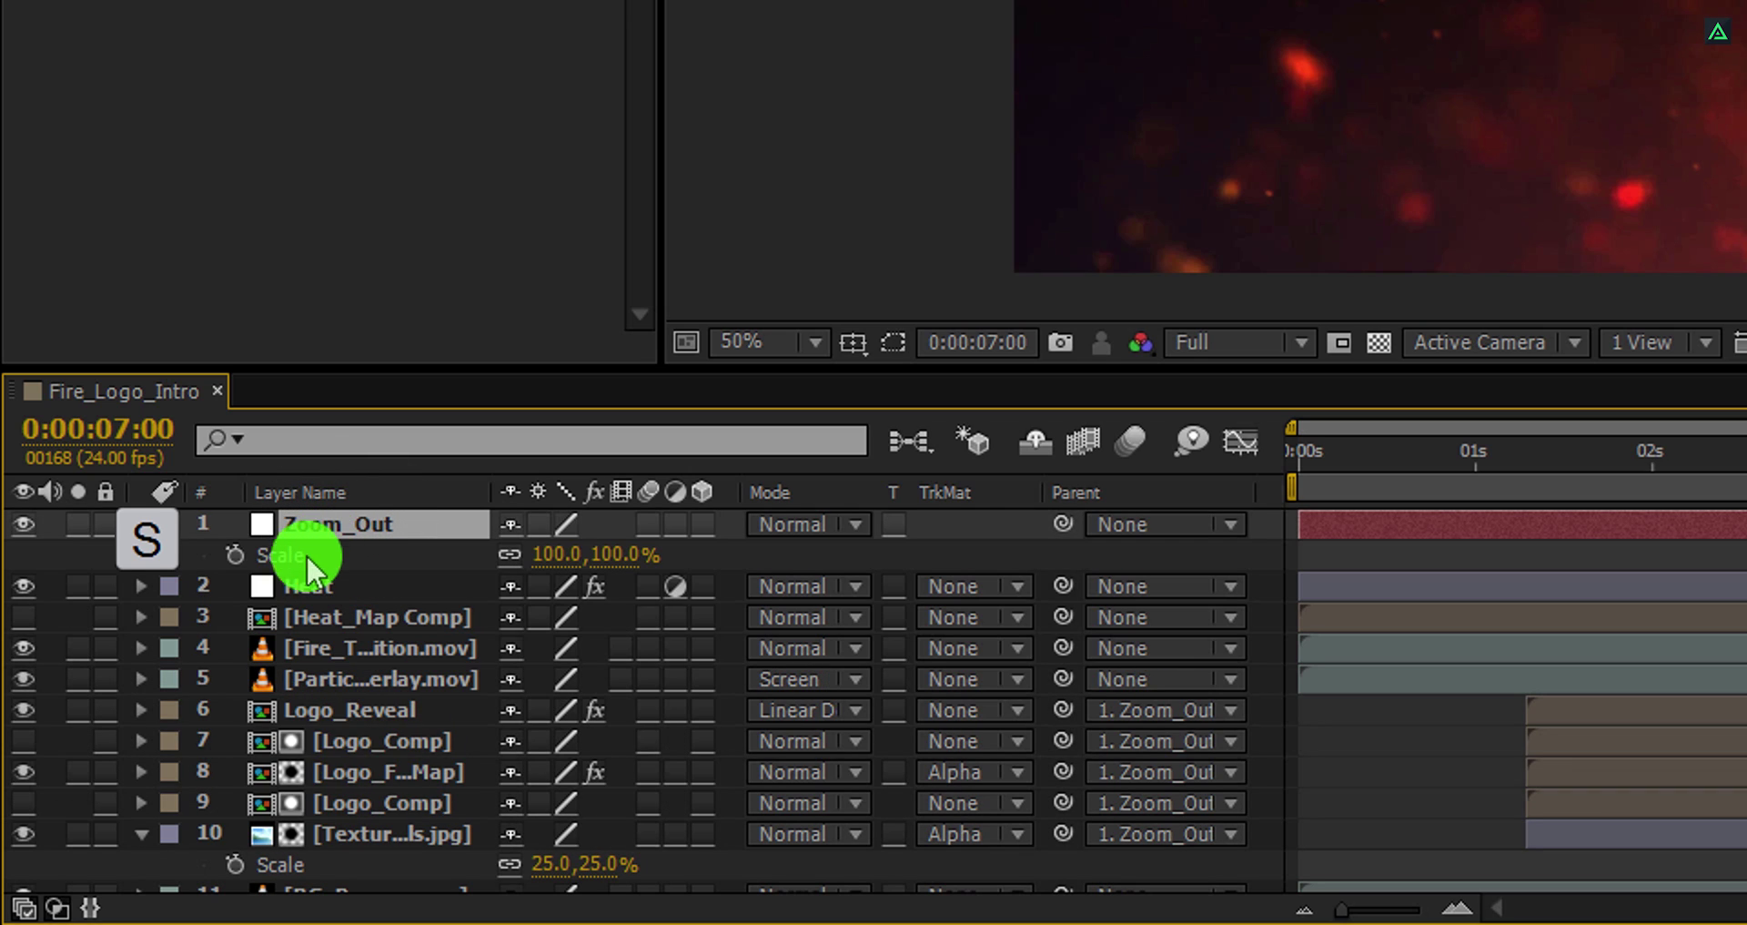
{"action": "left_click", "coordinate": [231, 555]}
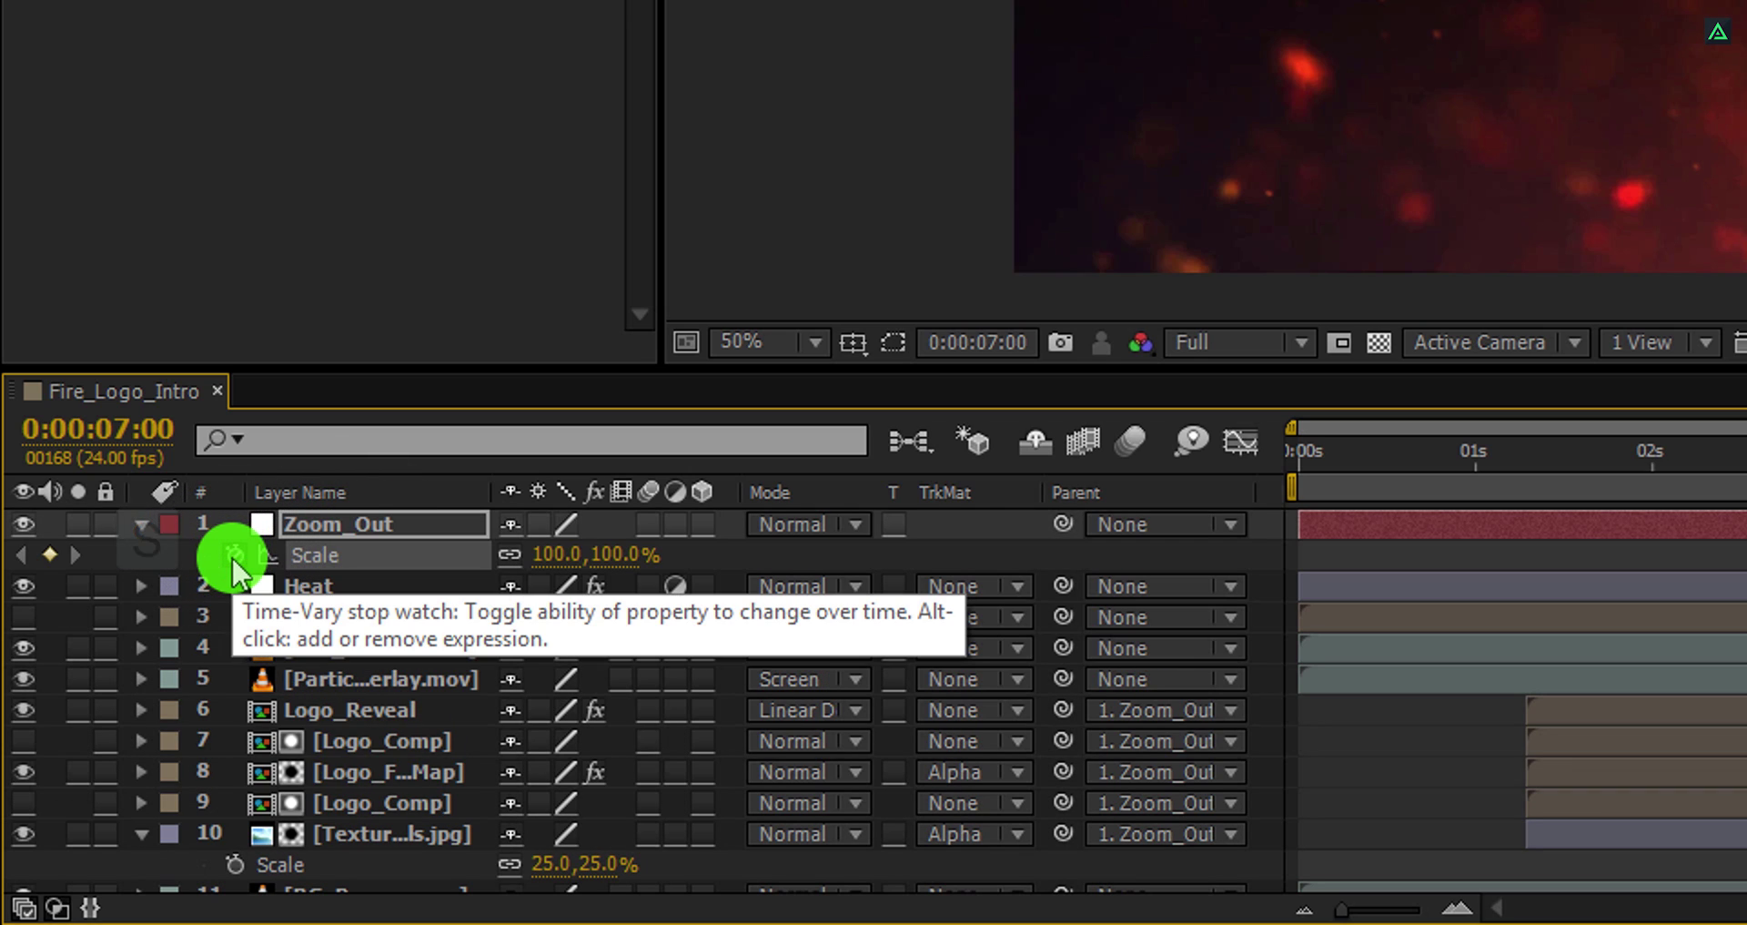
{"action": "left_click_drag", "start_coordinate": [1307, 458], "coordinate": [1288, 464]}
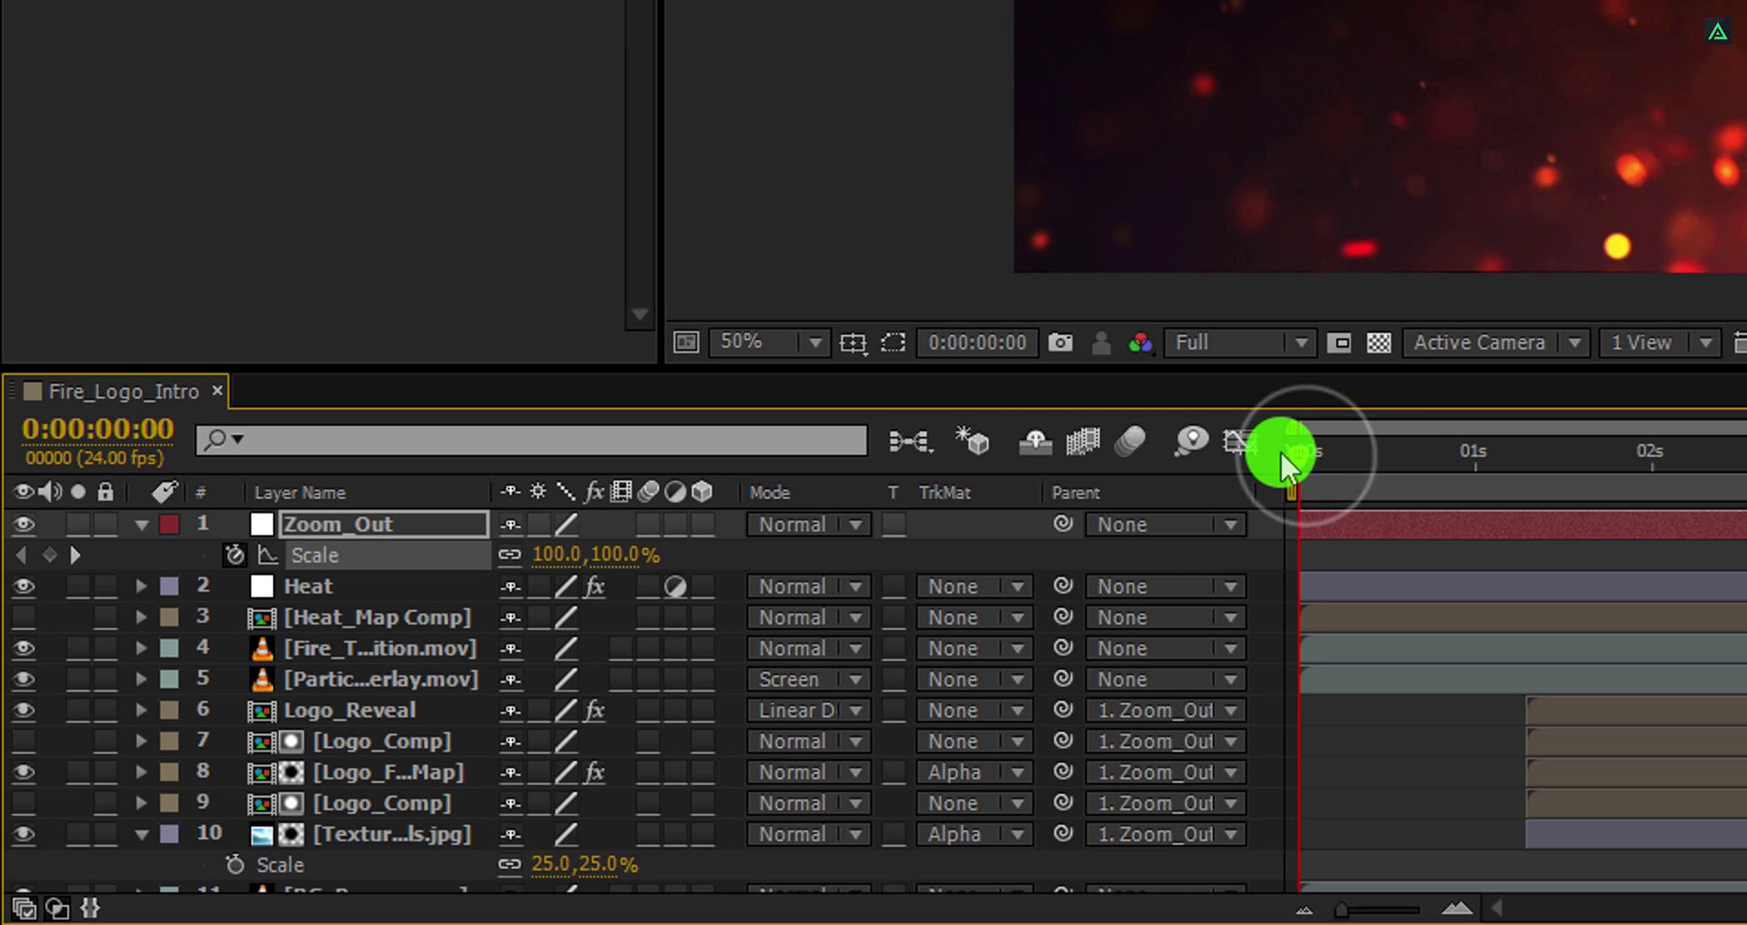
{"action": "left_click", "coordinate": [622, 555]}
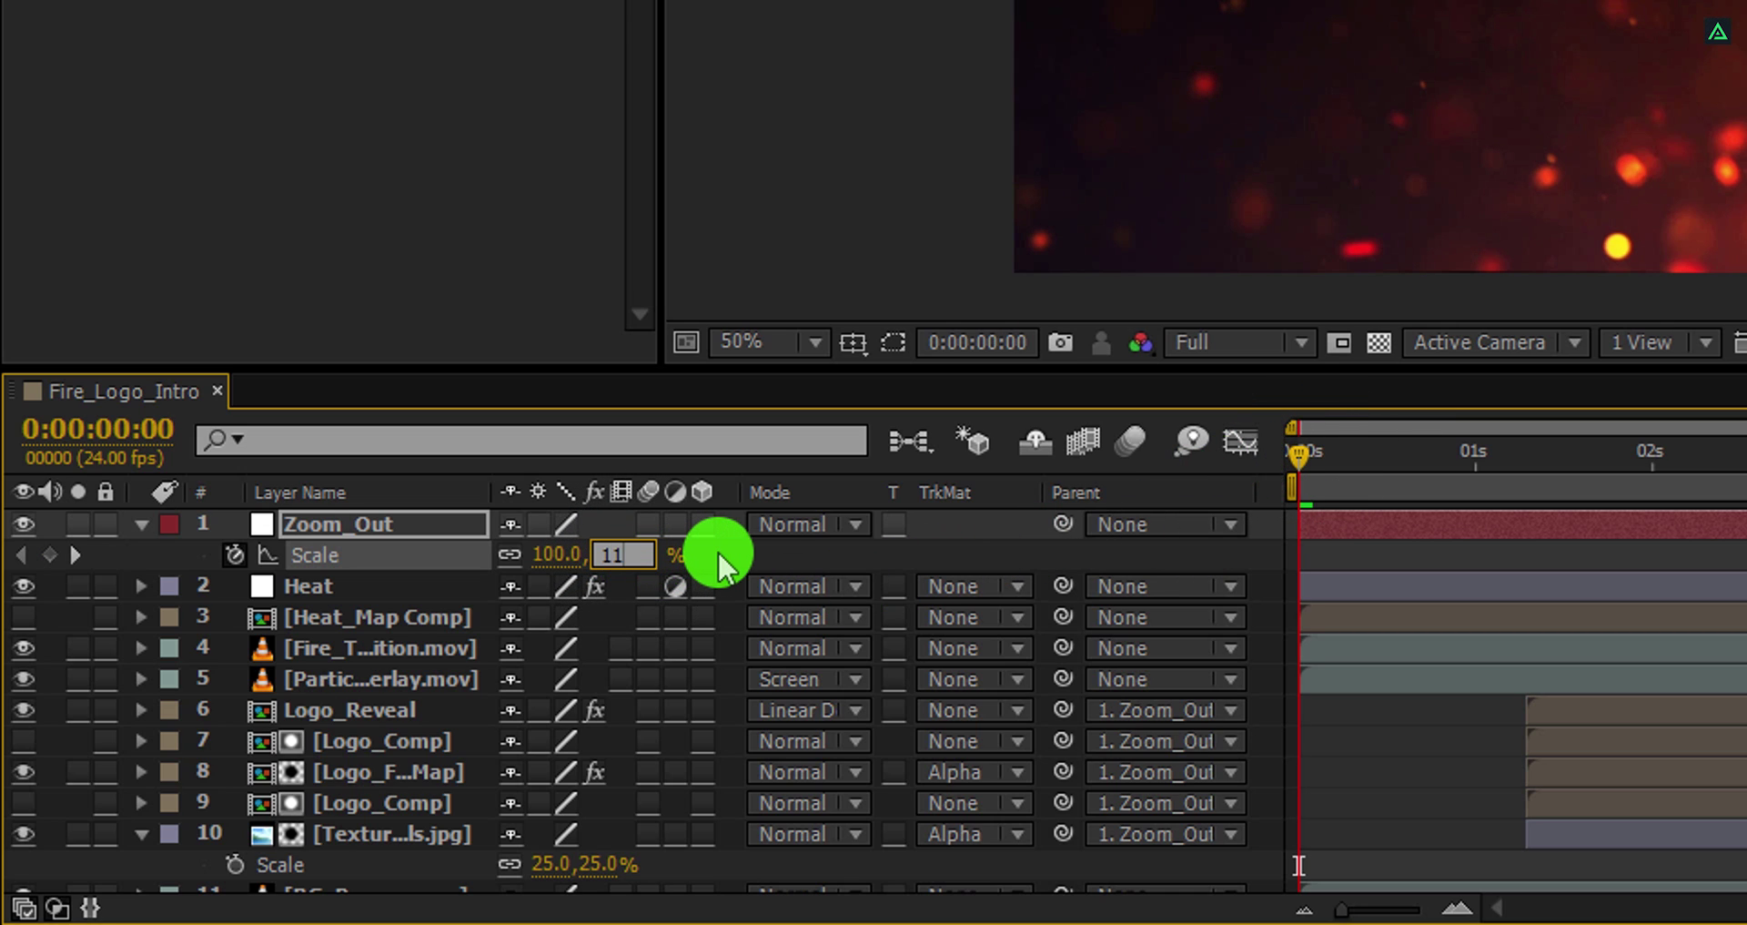
{"action": "key", "text": "Return"}
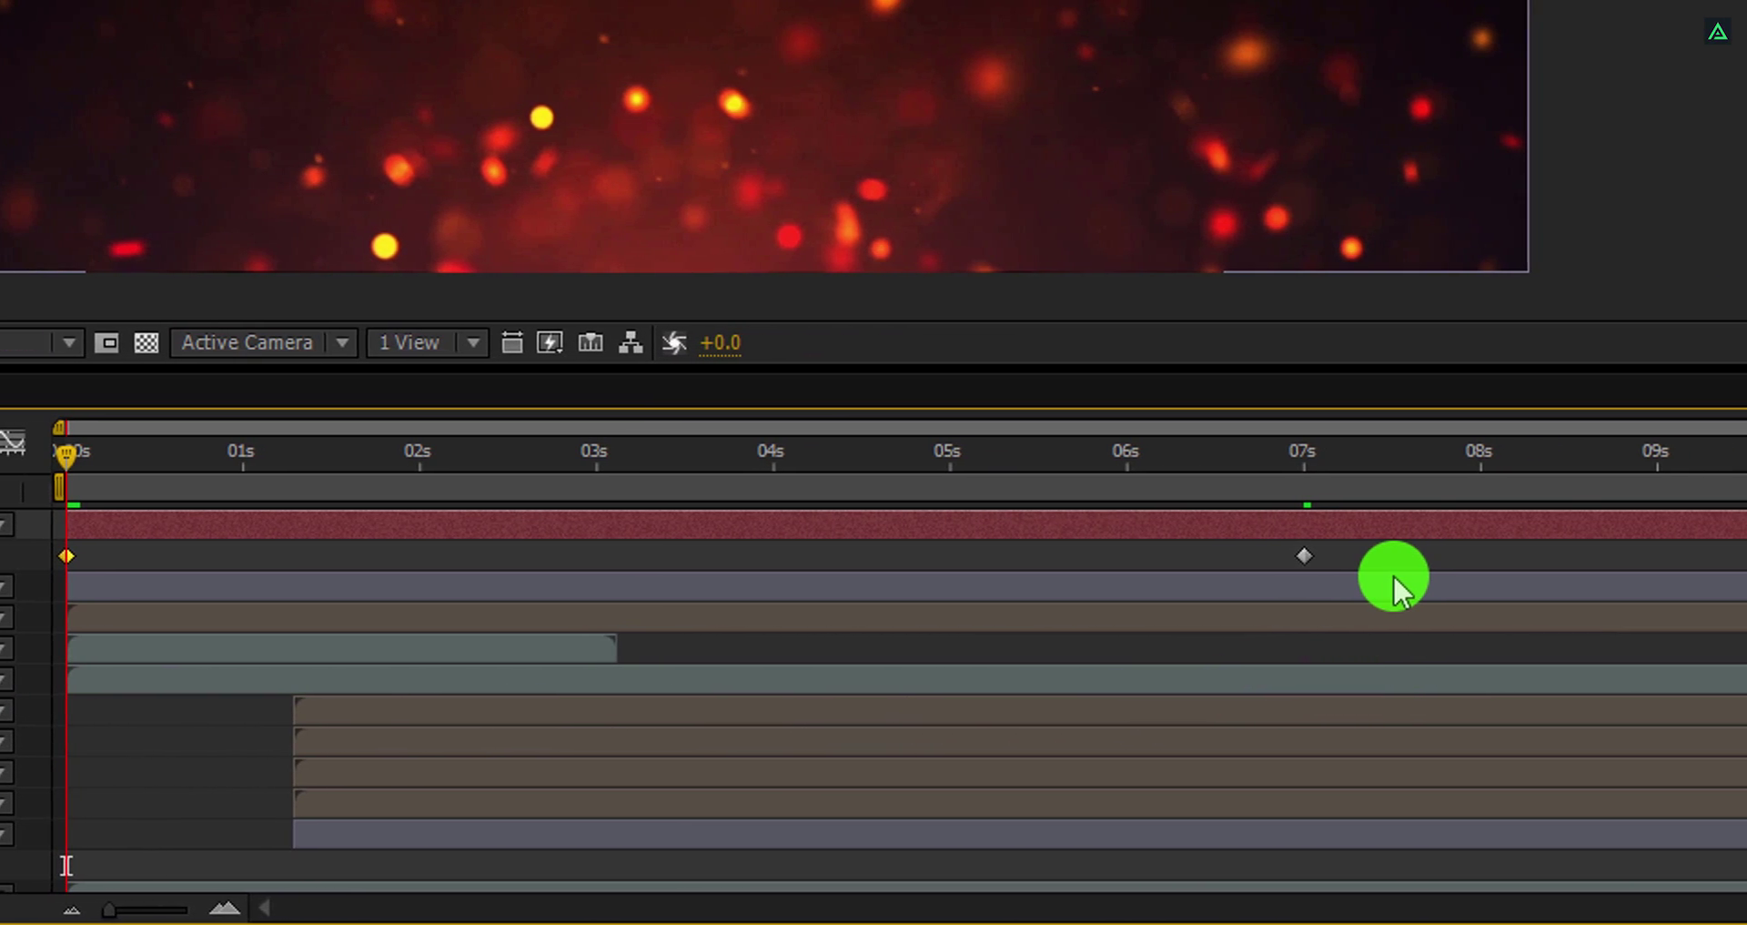
Apply Easy Ease to the logo layers' keyframes around 4–5 seconds
{"action": "key", "text": "ctrl+a"}
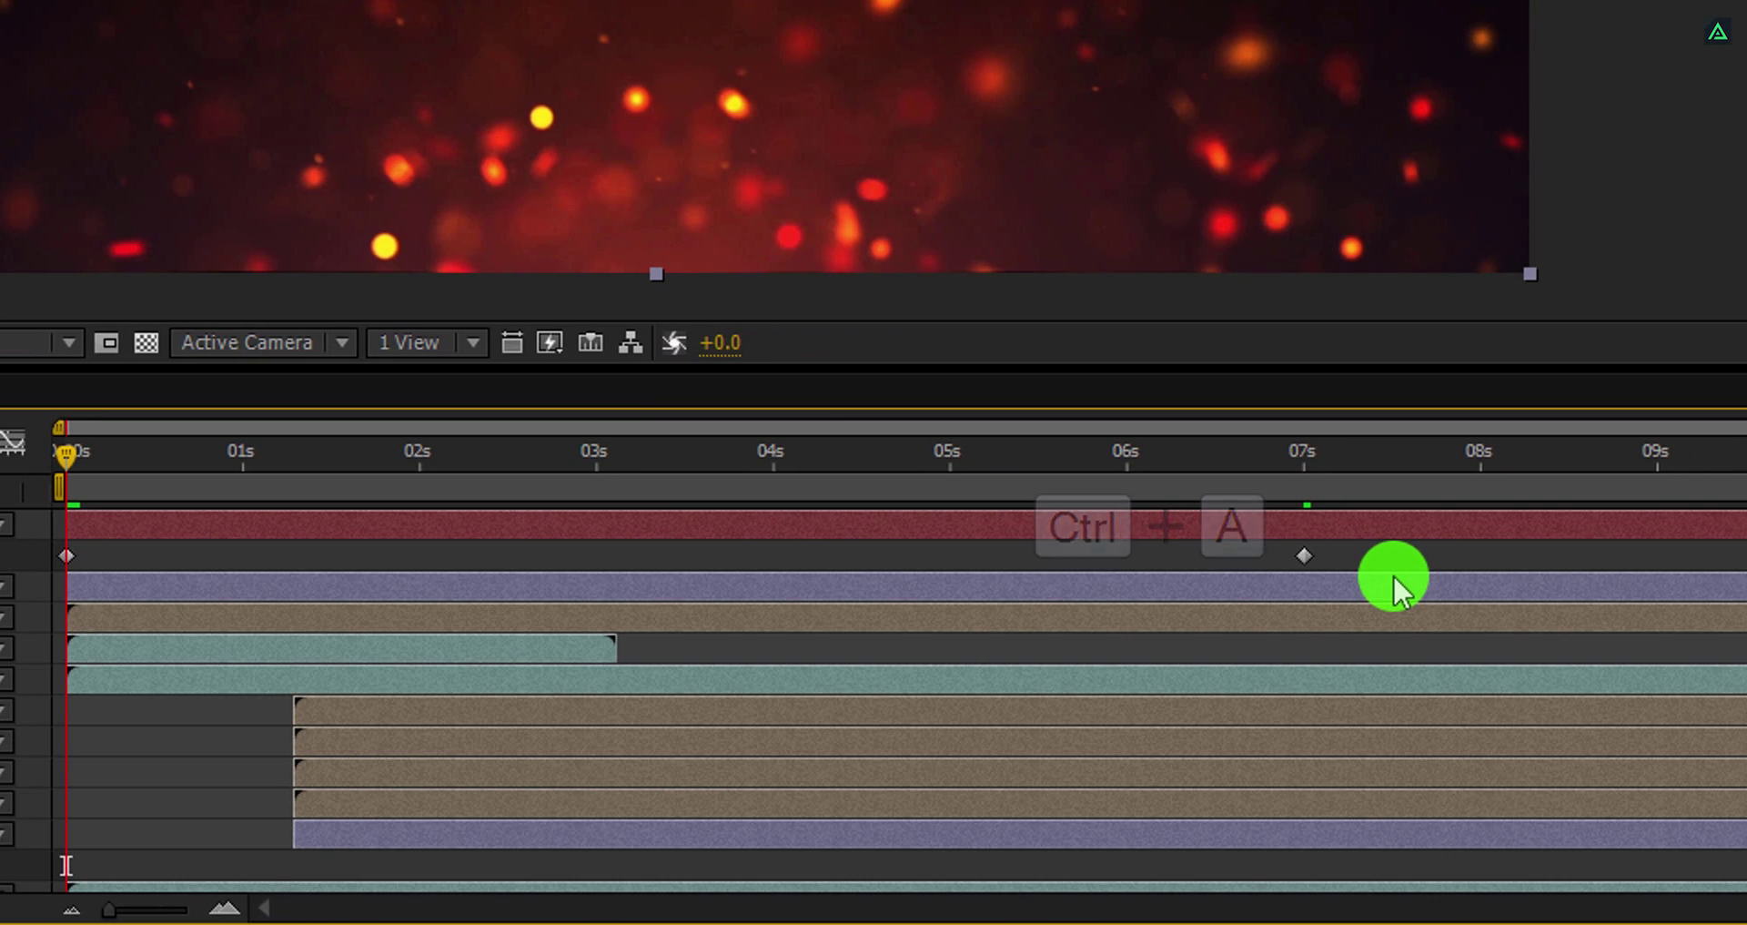
{"action": "key", "text": "u"}
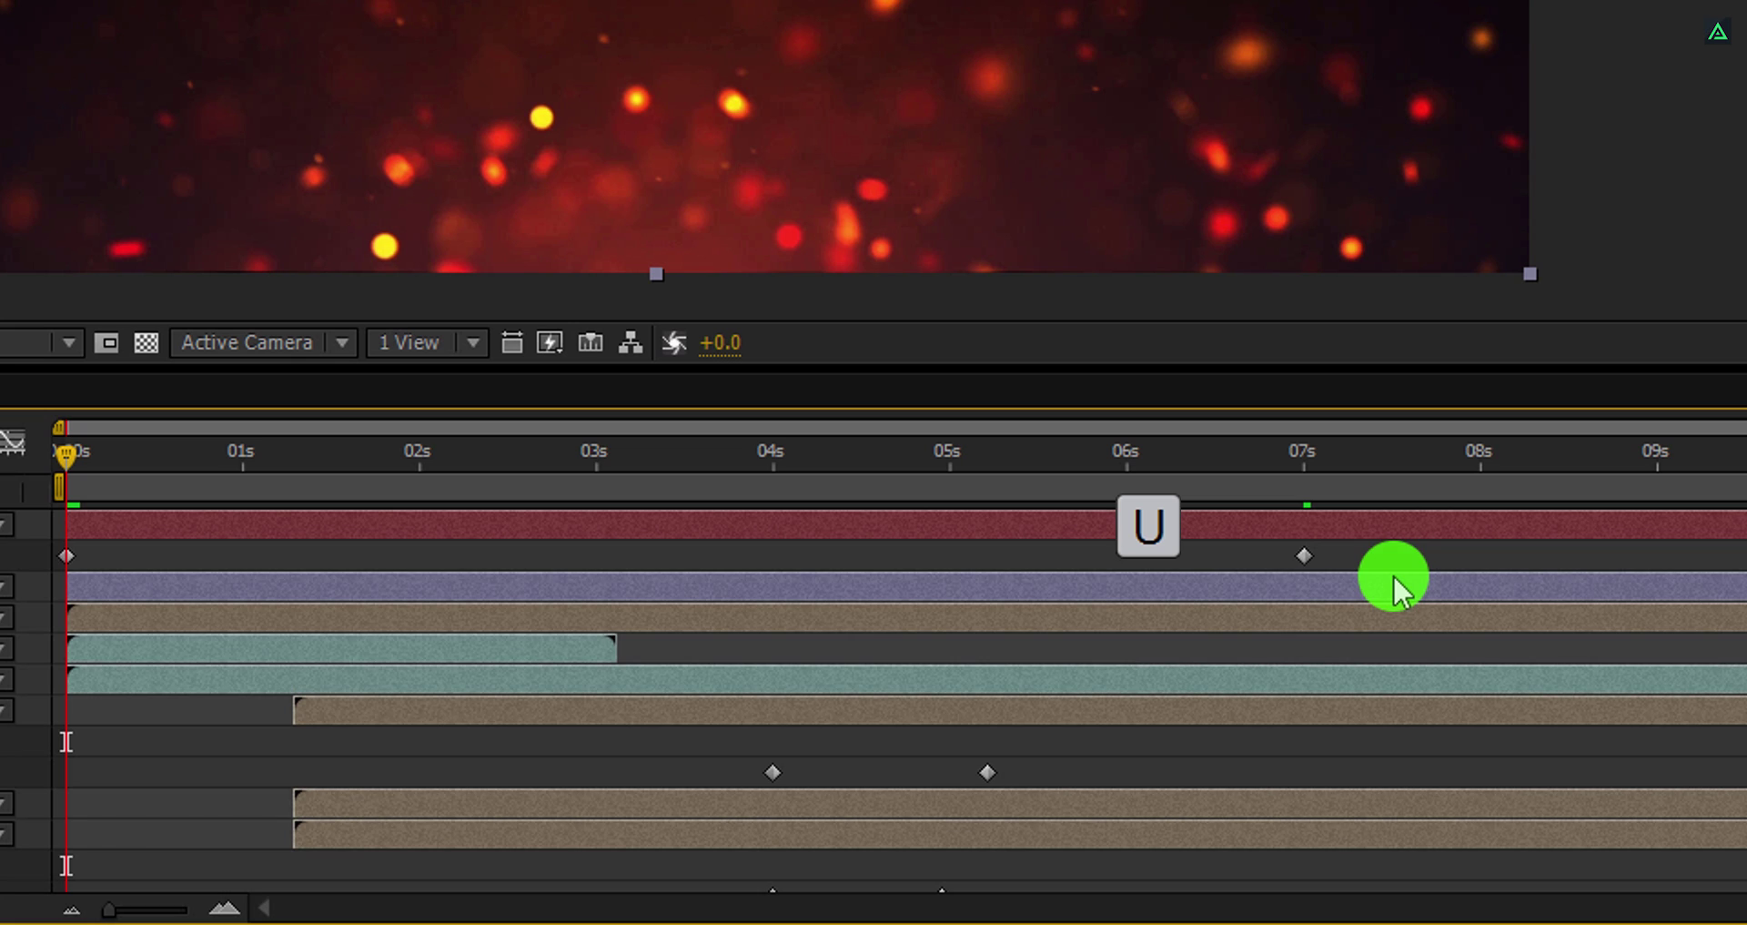
{"action": "scroll", "coordinate": [1396, 591], "scroll_direction": "down", "scroll_amount": 3}
{"action": "scroll", "coordinate": [1395, 591], "scroll_direction": "up", "scroll_amount": 3}
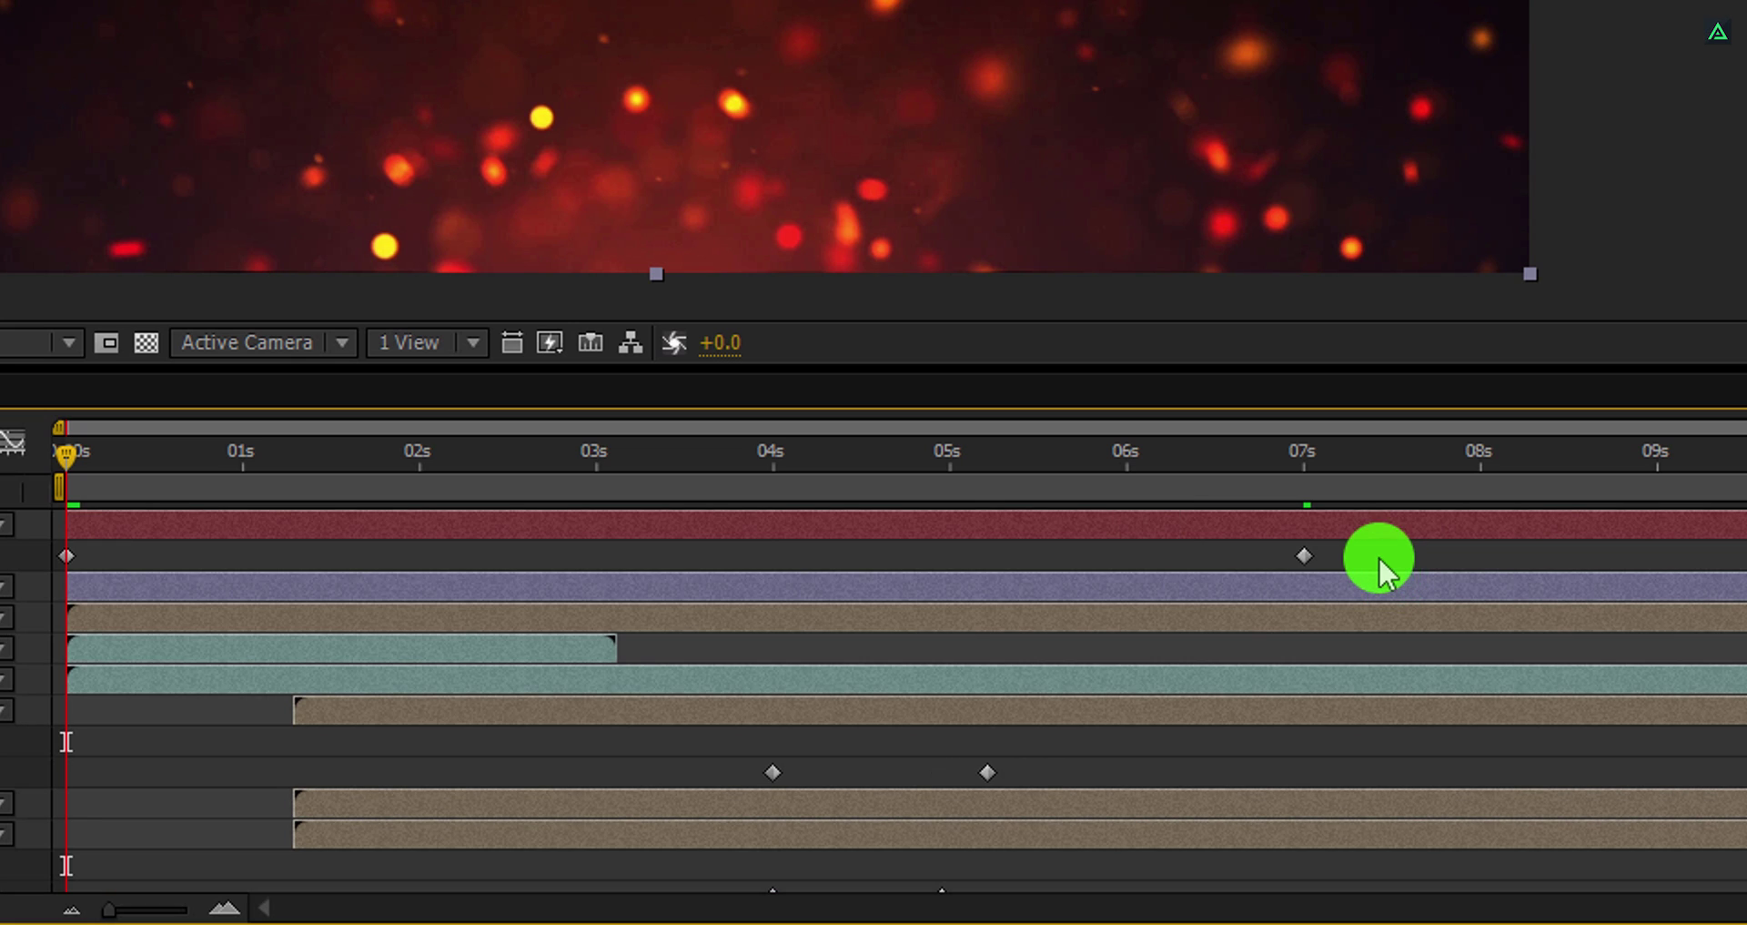
{"action": "left_click_drag", "start_coordinate": [1376, 548], "coordinate": [18, 819]}
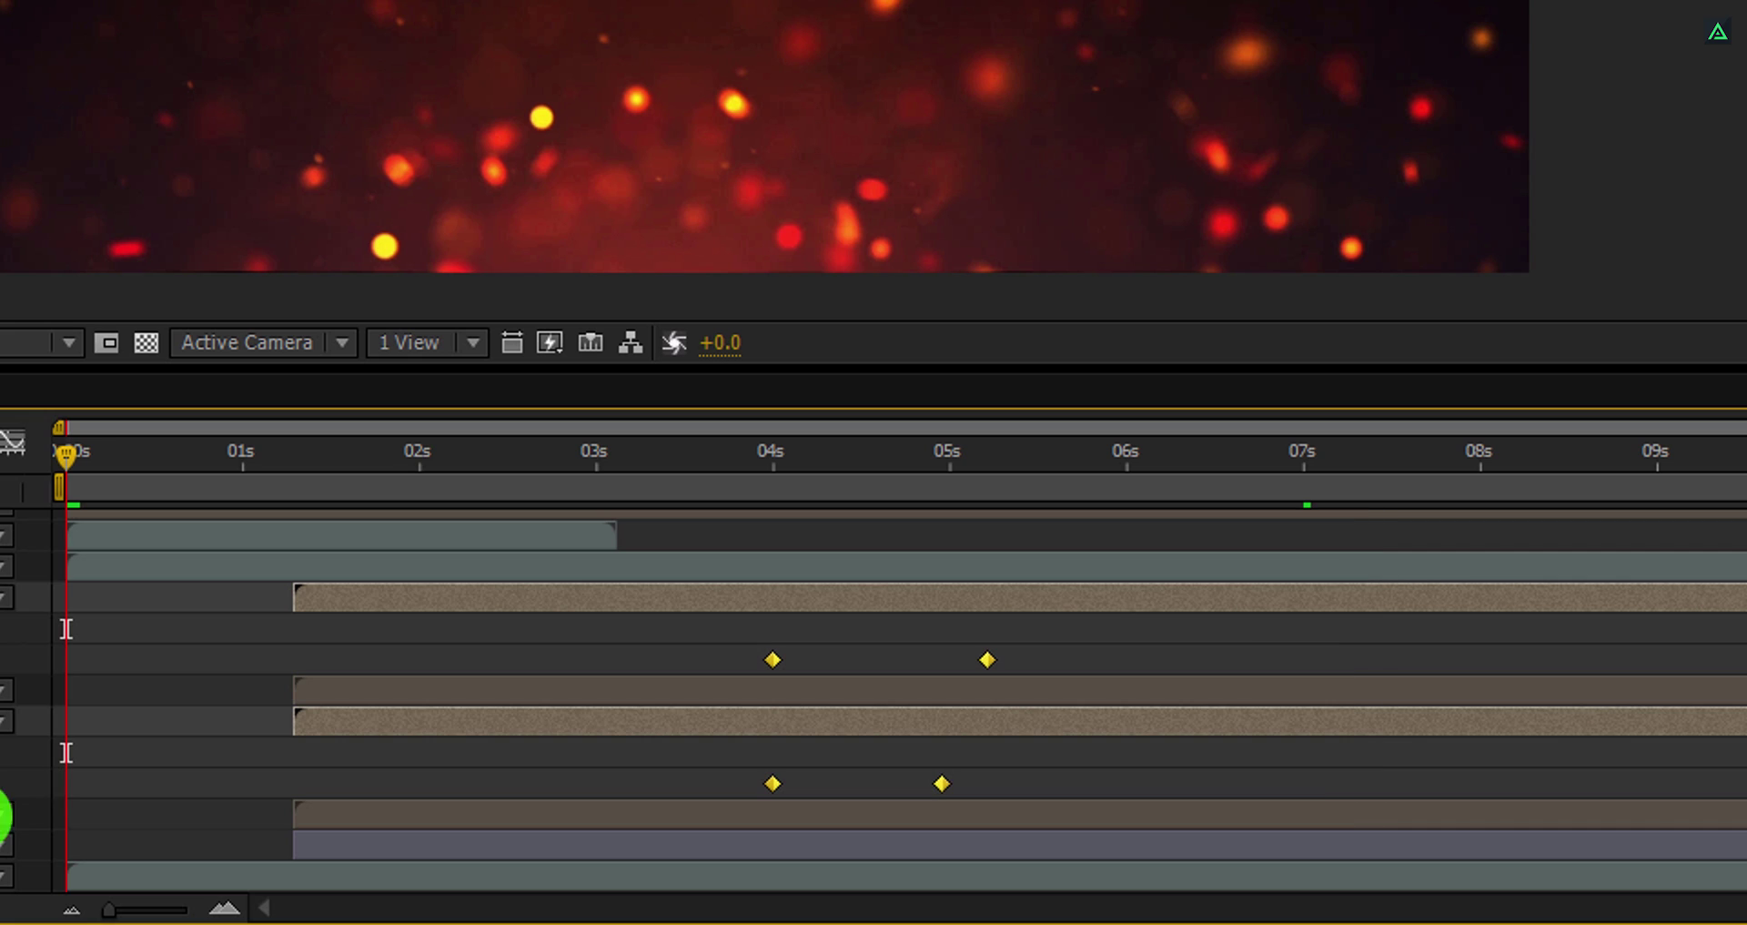
{"action": "right_click", "coordinate": [770, 783]}
{"action": "mouse_move", "coordinate": [831, 752]}
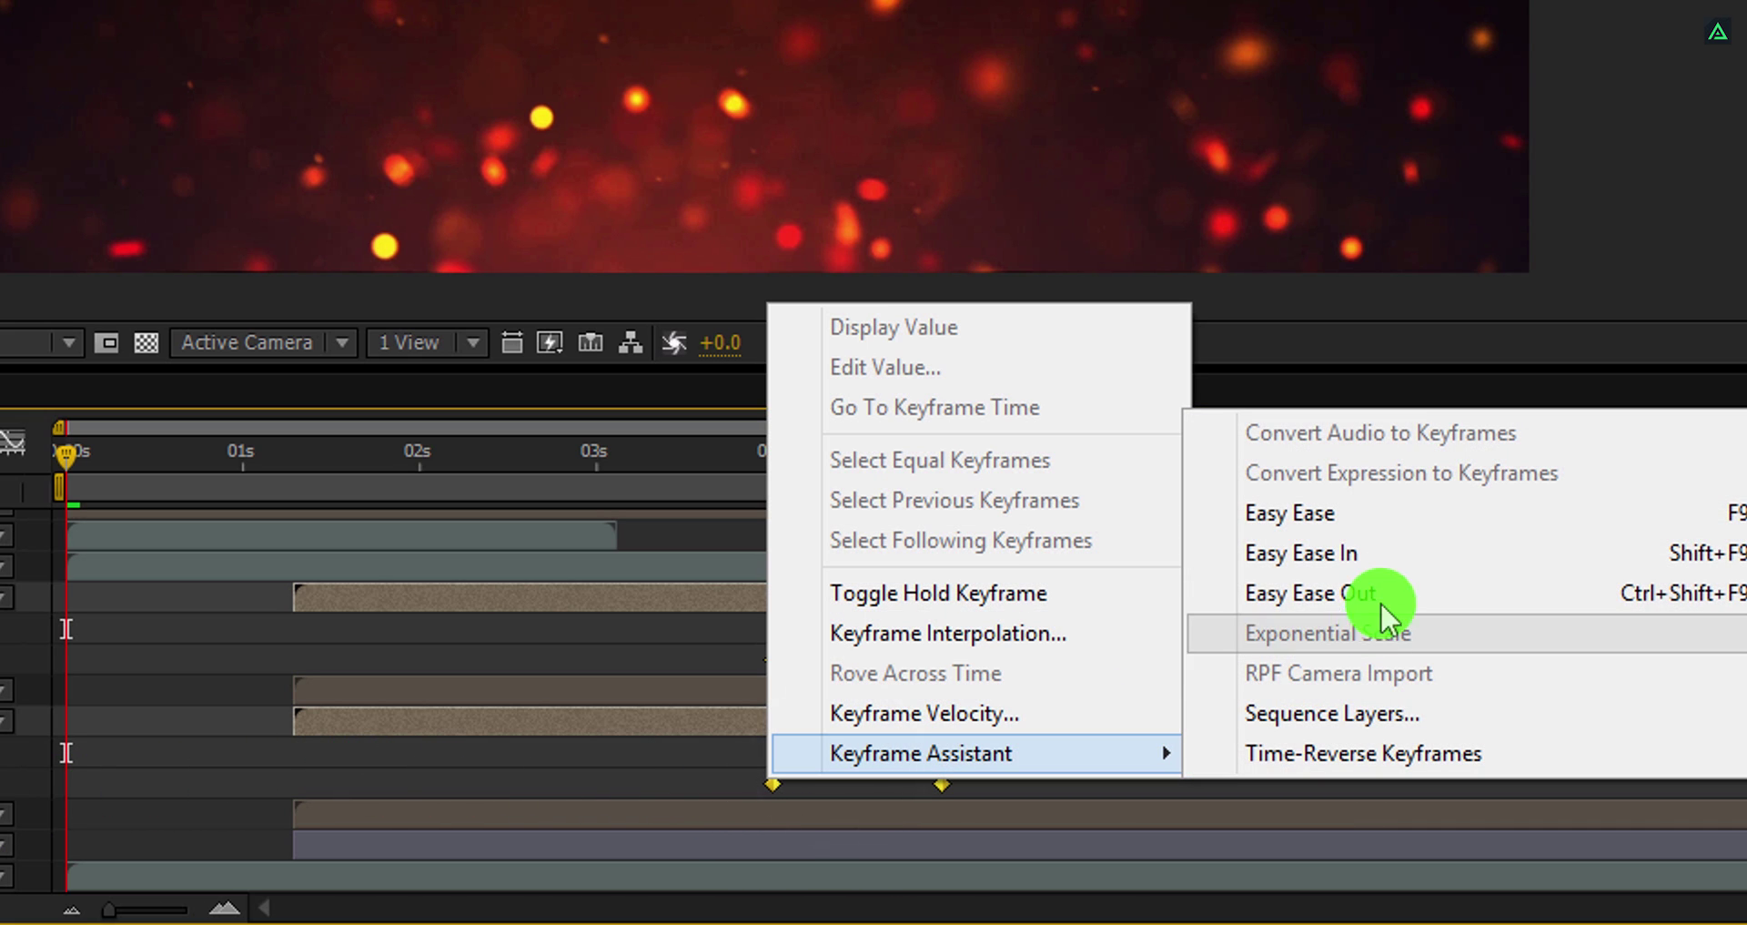
{"action": "left_click", "coordinate": [1396, 535]}
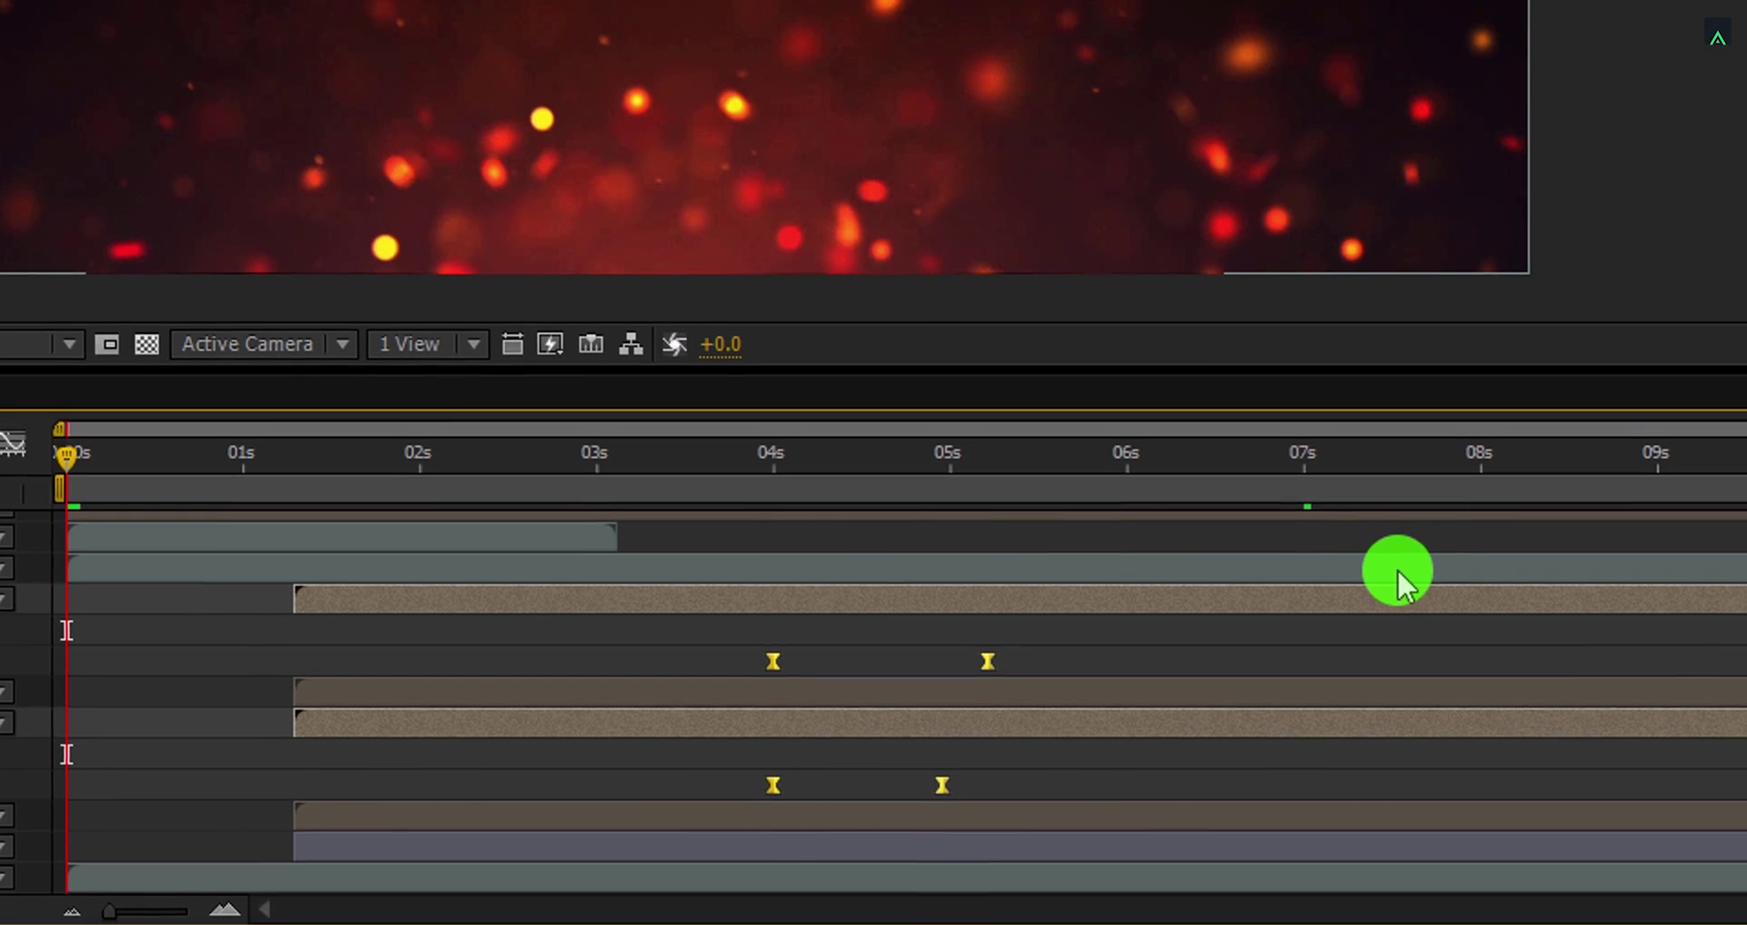